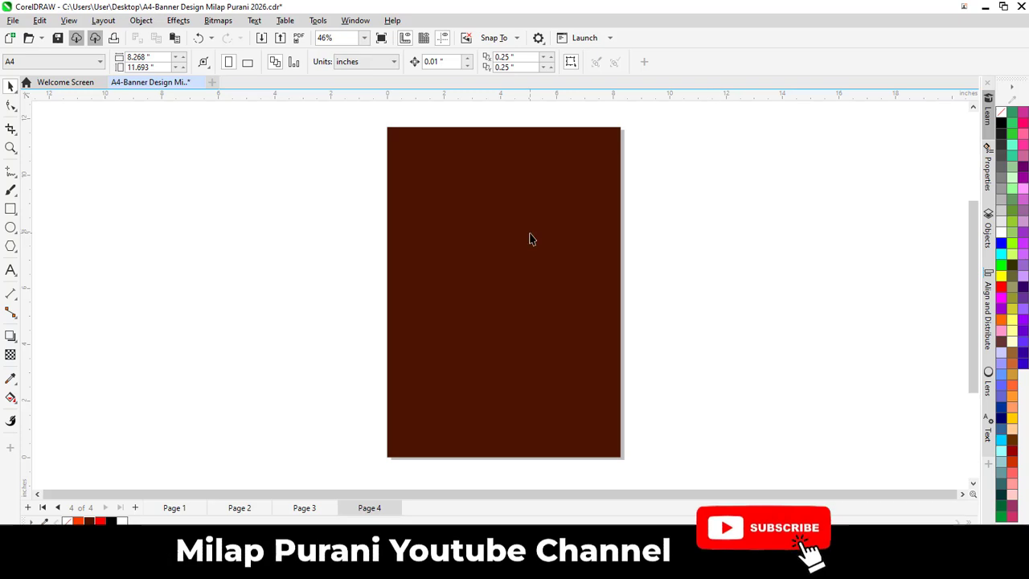
- Apply a diagonal linear fountain fill to the page-sized rectangle, with dark brown #4D1401 at both ends
left_click(530, 237)
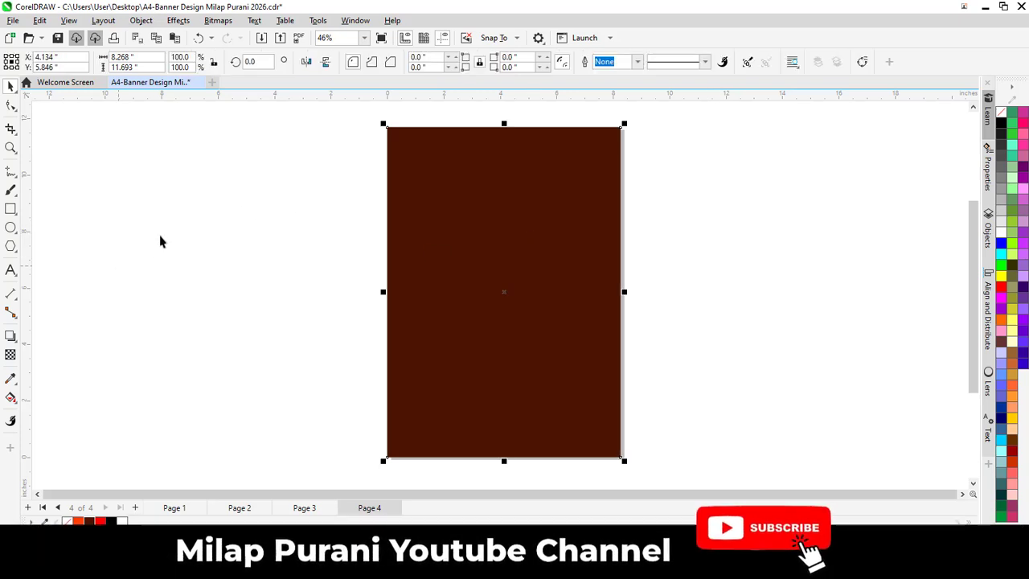
left_click(10, 397)
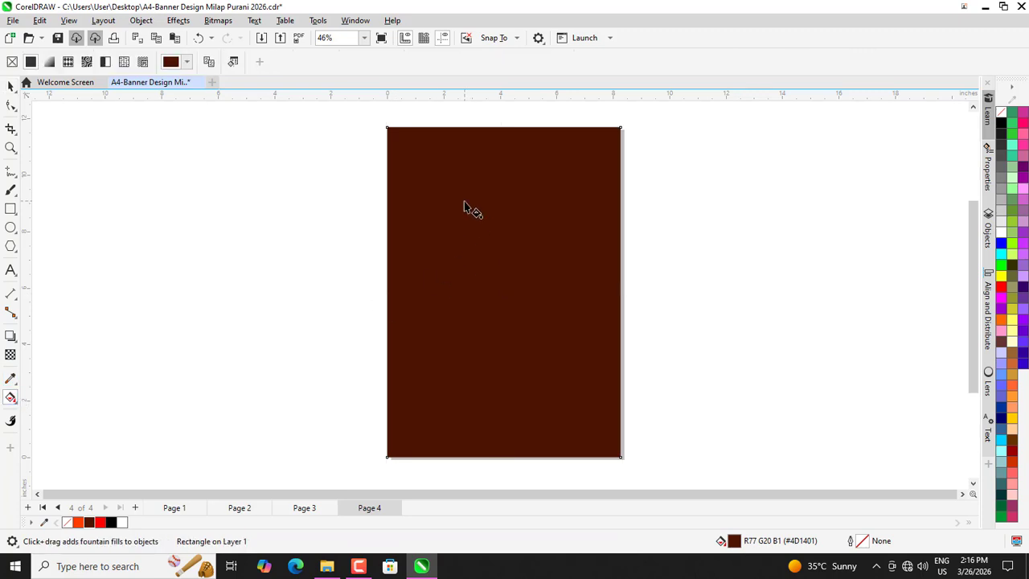
left_click_drag(463, 200, 535, 344)
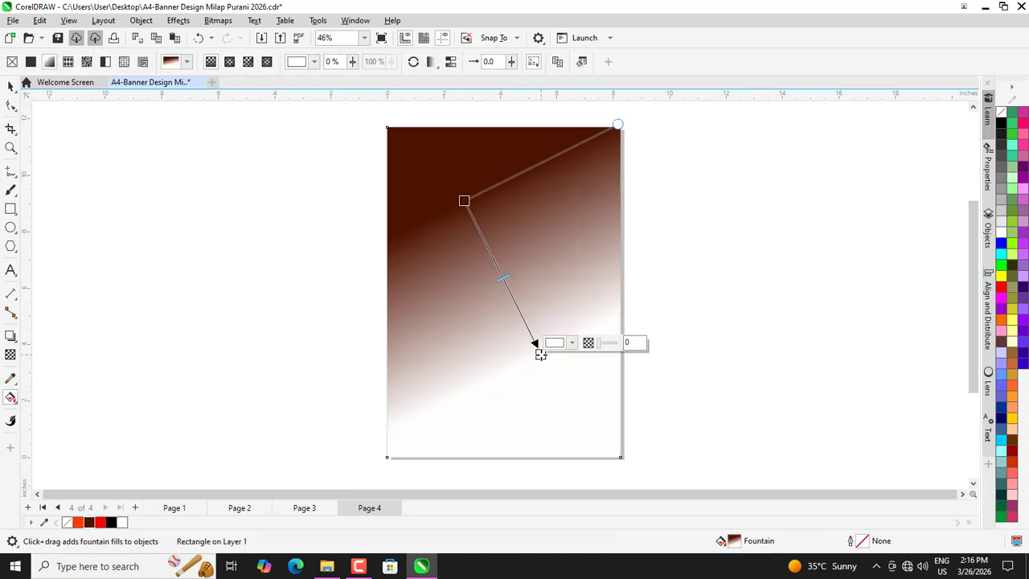
left_click(89, 522)
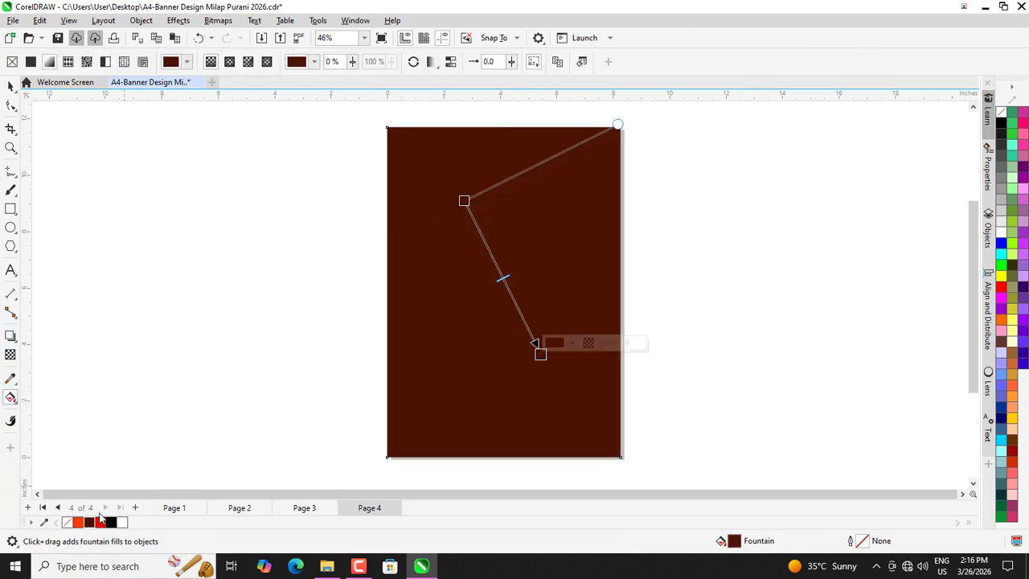
- Add a colour stop at 47% along the rectangle's fountain fill and set it to the lighter brown #73320A
double_click(501, 273)
left_click(513, 261)
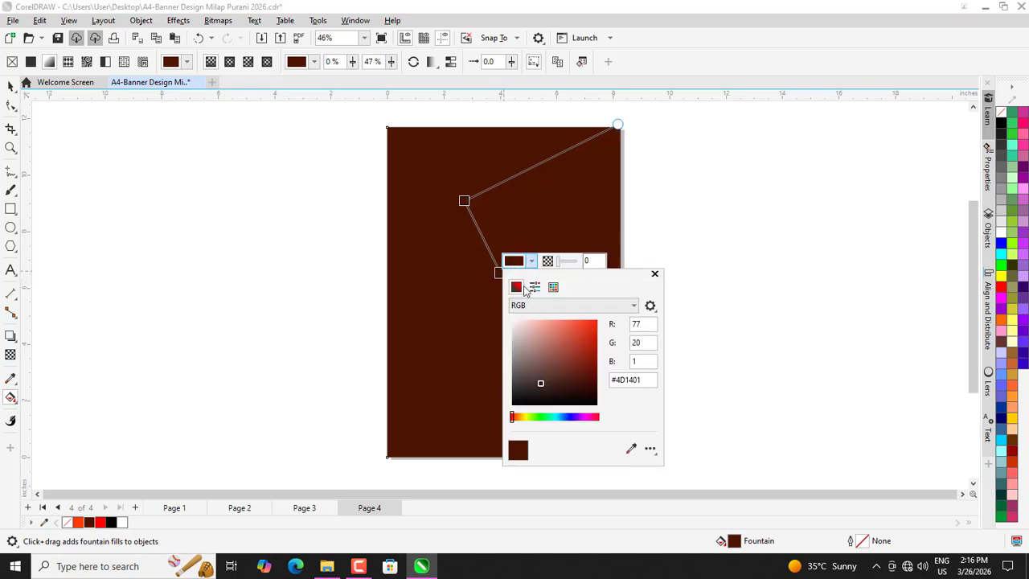
left_click(539, 372)
left_click_drag(545, 380, 589, 367)
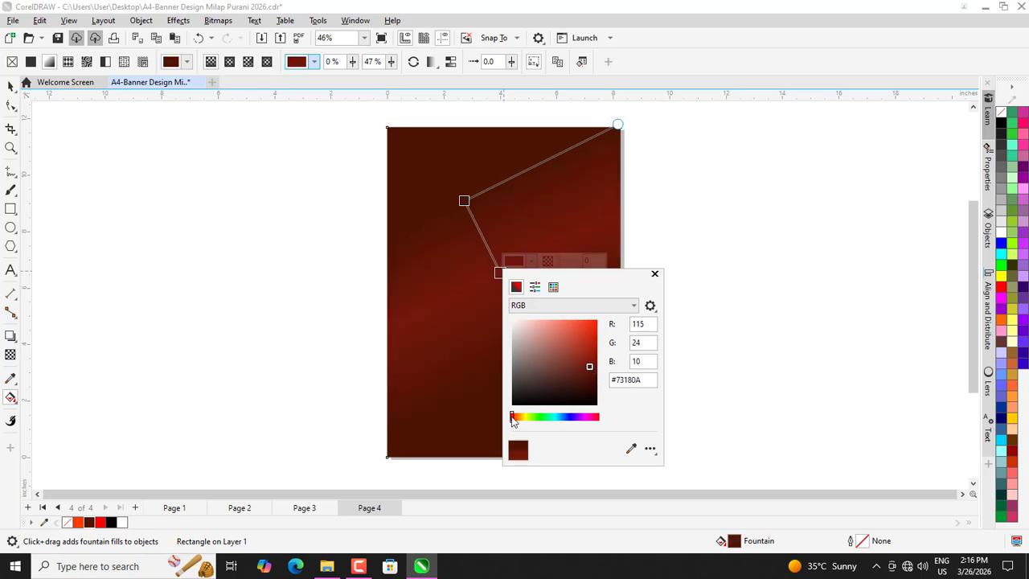
left_click_drag(514, 418, 516, 419)
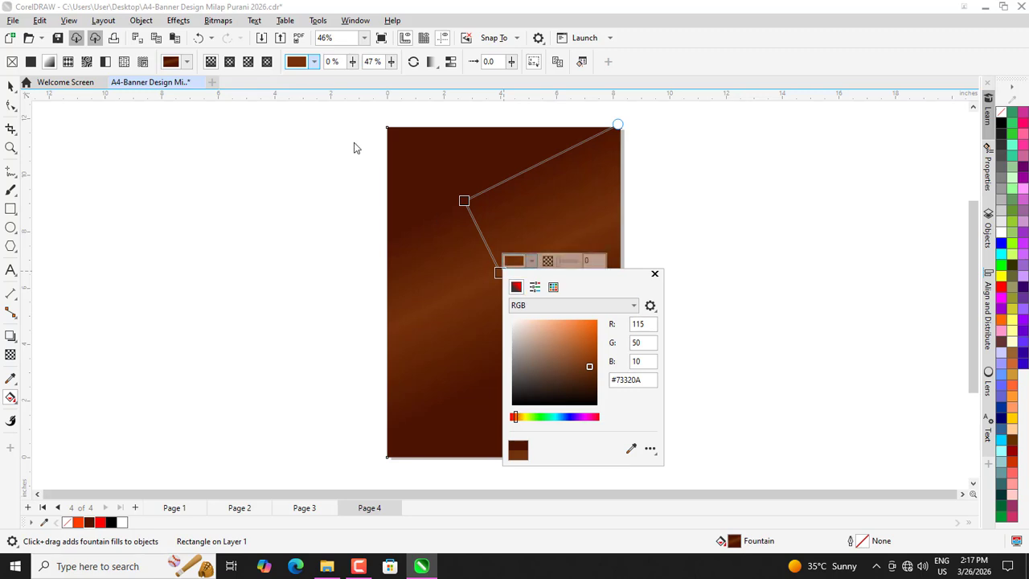
left_click(250, 66)
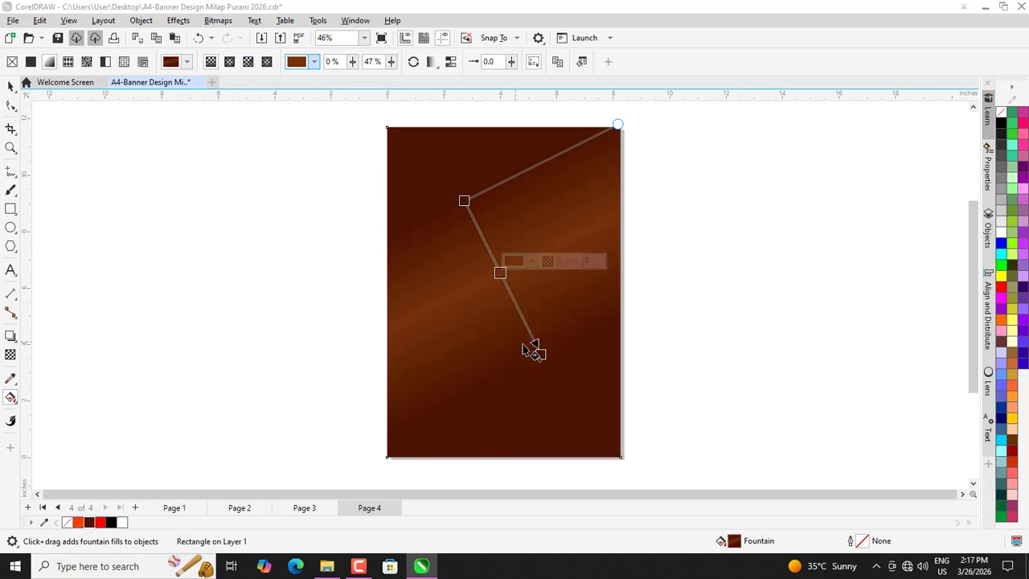
- Lengthen the background's gradient by moving its end node closer to the lower-right corner and its start node closer to the upper-left corner
left_click_drag(540, 354, 571, 394)
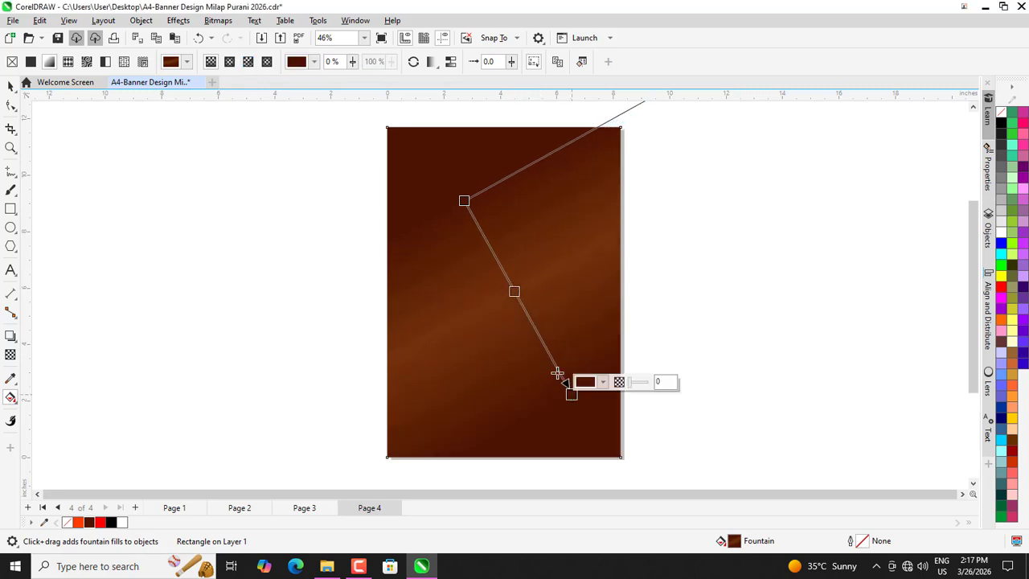
left_click_drag(464, 200, 439, 175)
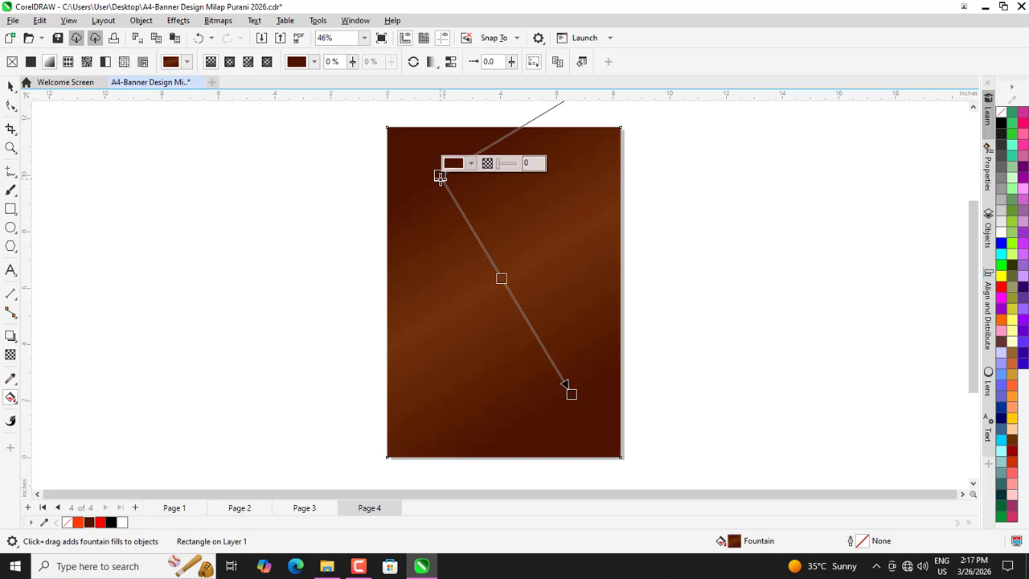
left_click(11, 84)
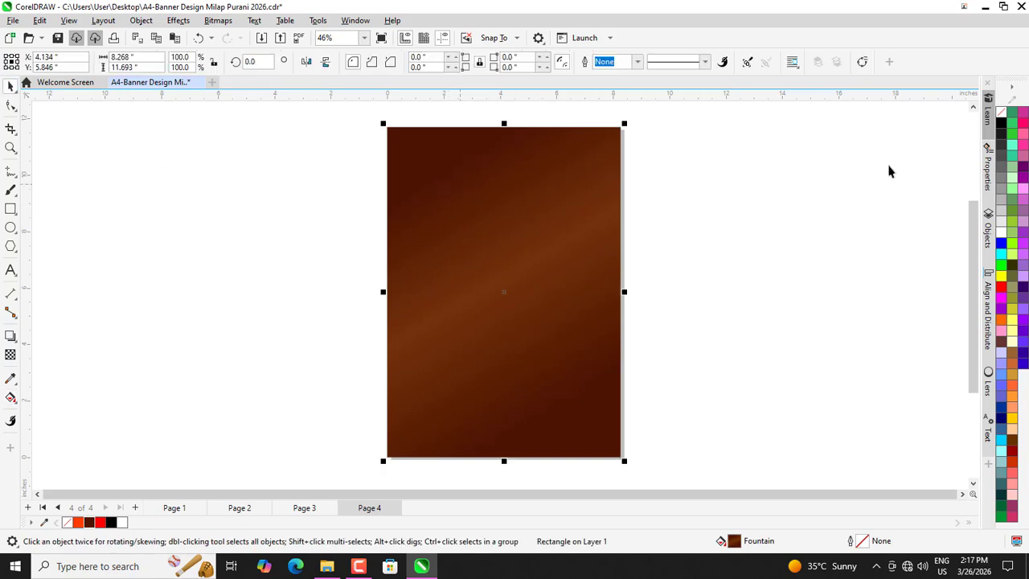
left_click(246, 257)
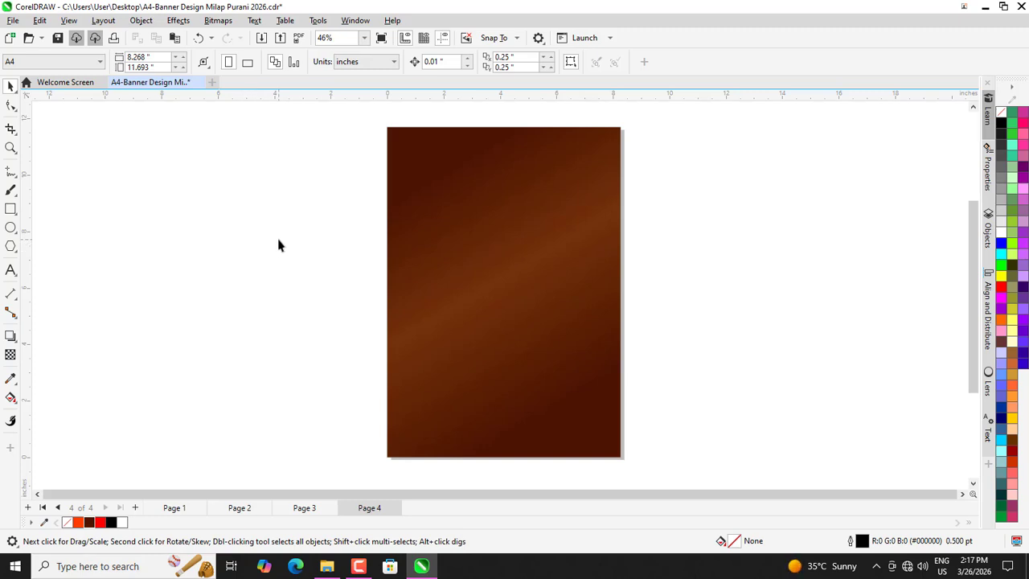
left_click(511, 231)
left_click(243, 234)
- Draw a diagonal 2-point line across the page's upper-right corner, about 5.6 by 4.8 inches, overshooting the top and right page edges
left_click(16, 176)
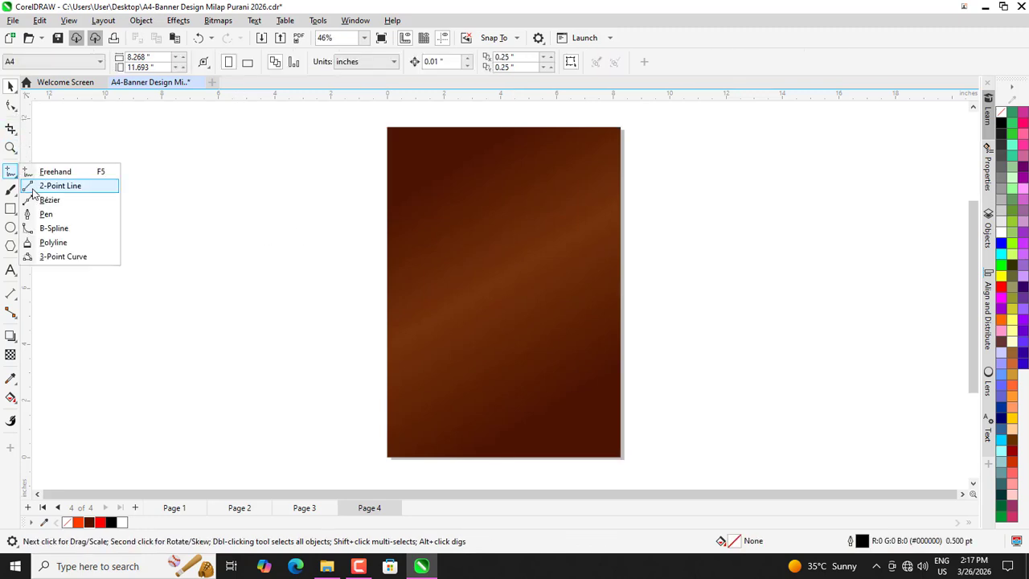
left_click(35, 187)
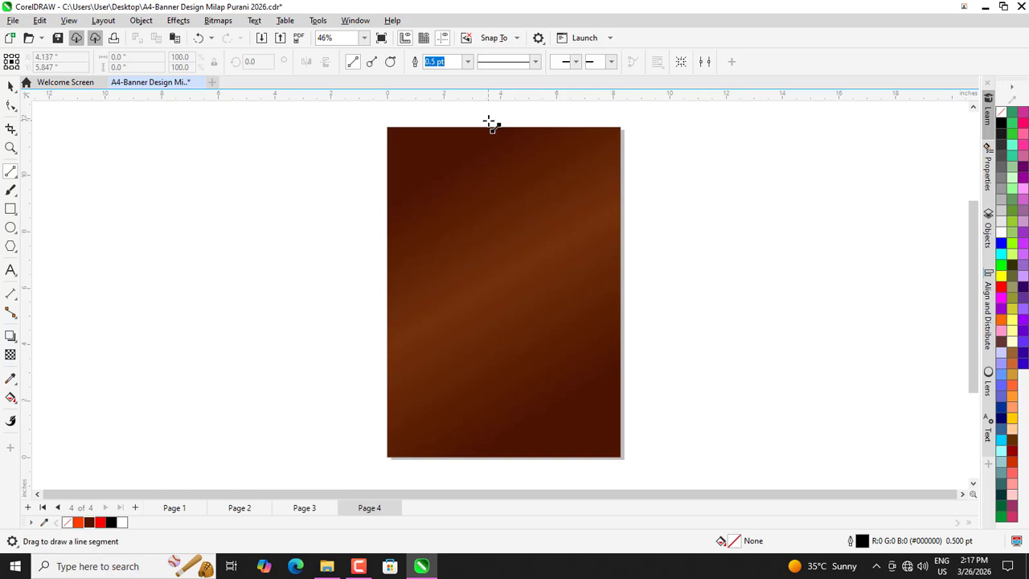
left_click_drag(489, 120, 647, 254)
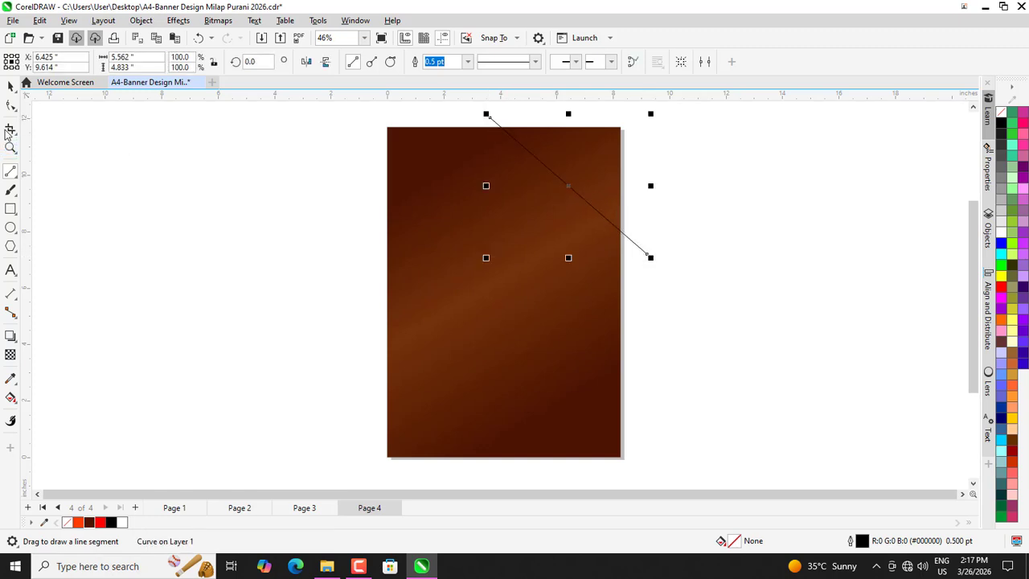
- Convert the diagonal line's segment to a curve with the Shape tool
left_click(11, 105)
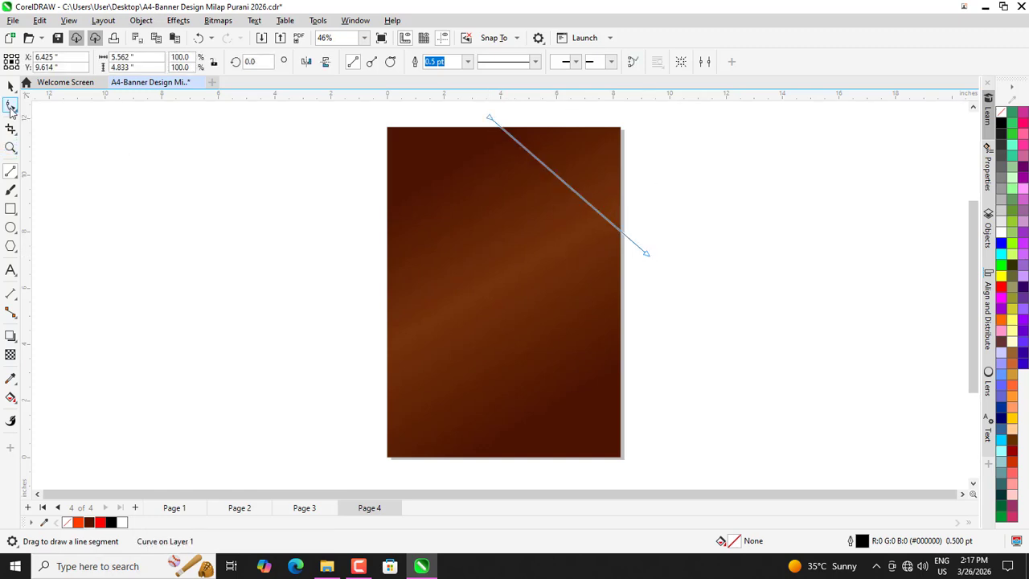
left_click(562, 179)
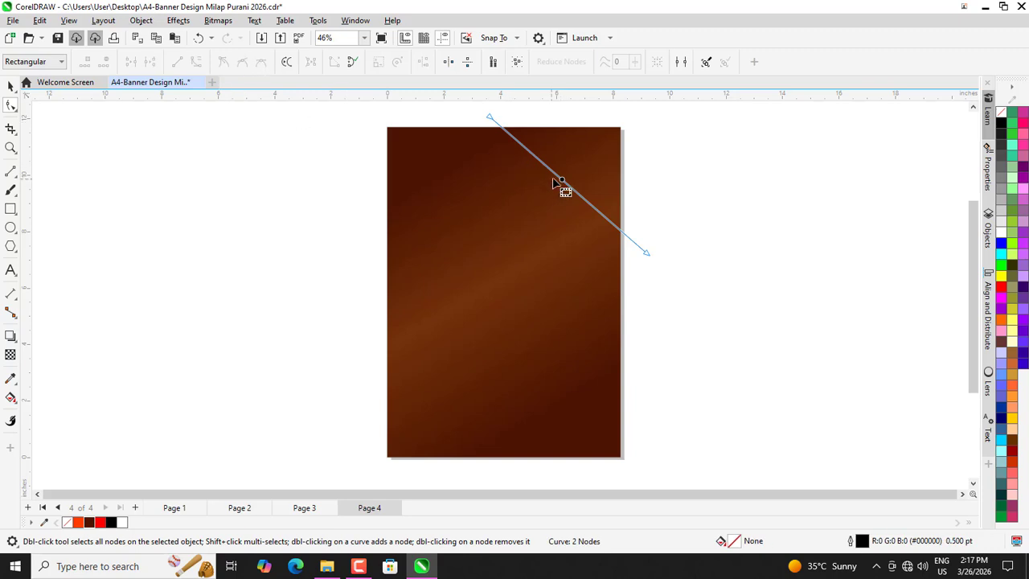
left_click(564, 178)
left_click(562, 179)
left_click(561, 180)
left_click(195, 62)
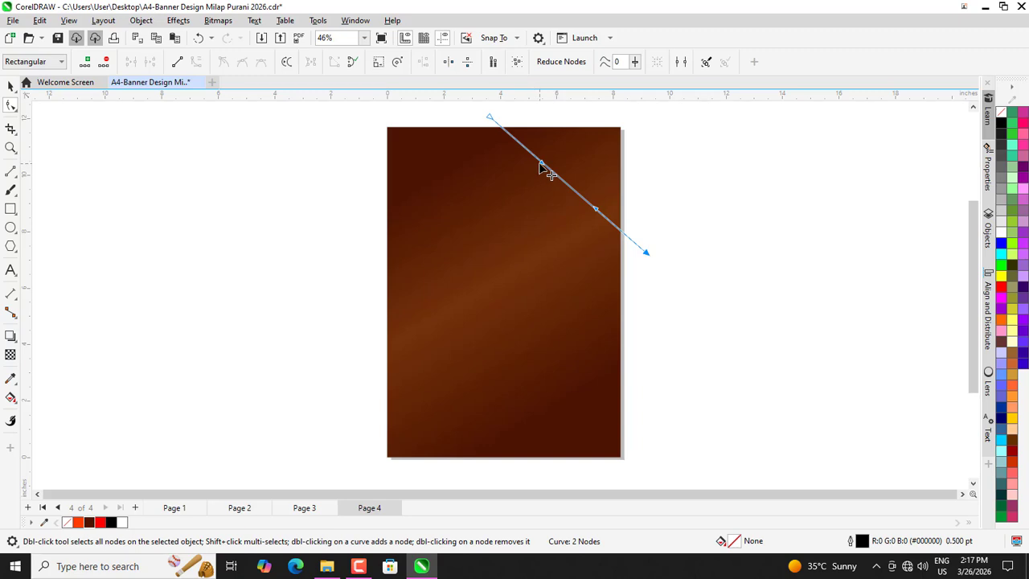
- Bend the line into an S-curve and lower its right end node, giving a curve about 5.2 by 5.6 inches
left_click_drag(540, 164, 503, 196)
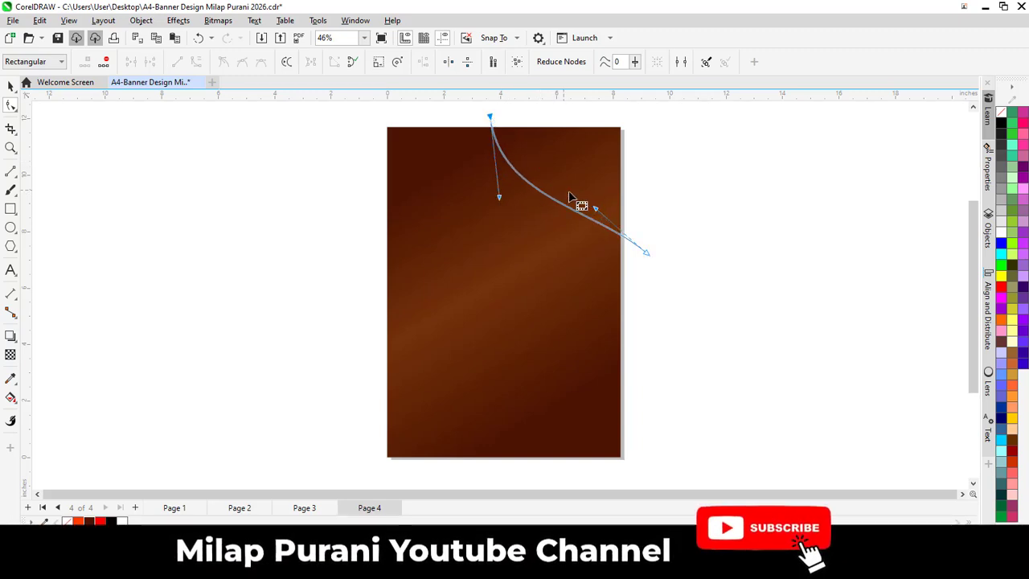
left_click_drag(595, 210, 639, 155)
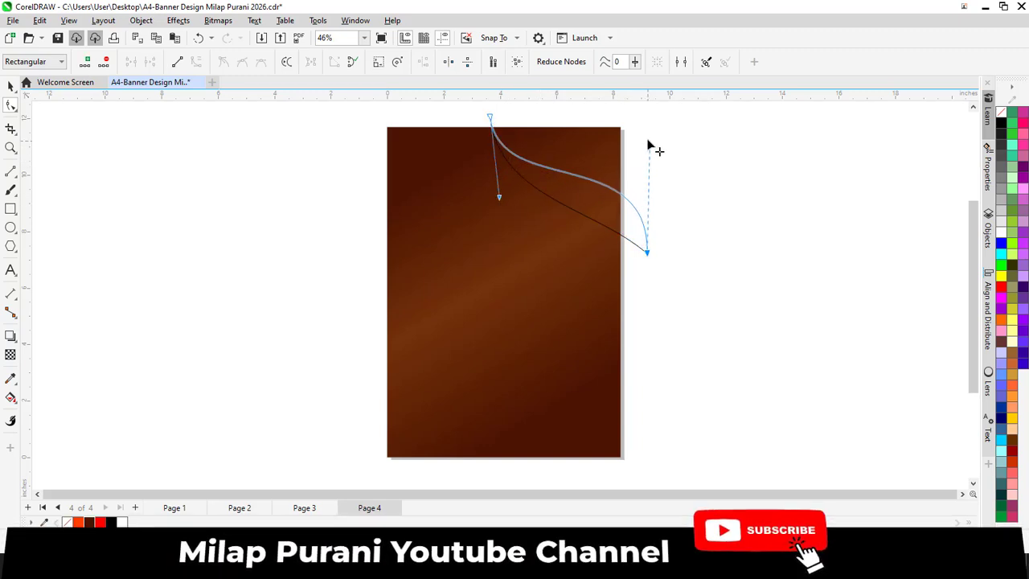
left_click_drag(651, 257, 642, 281)
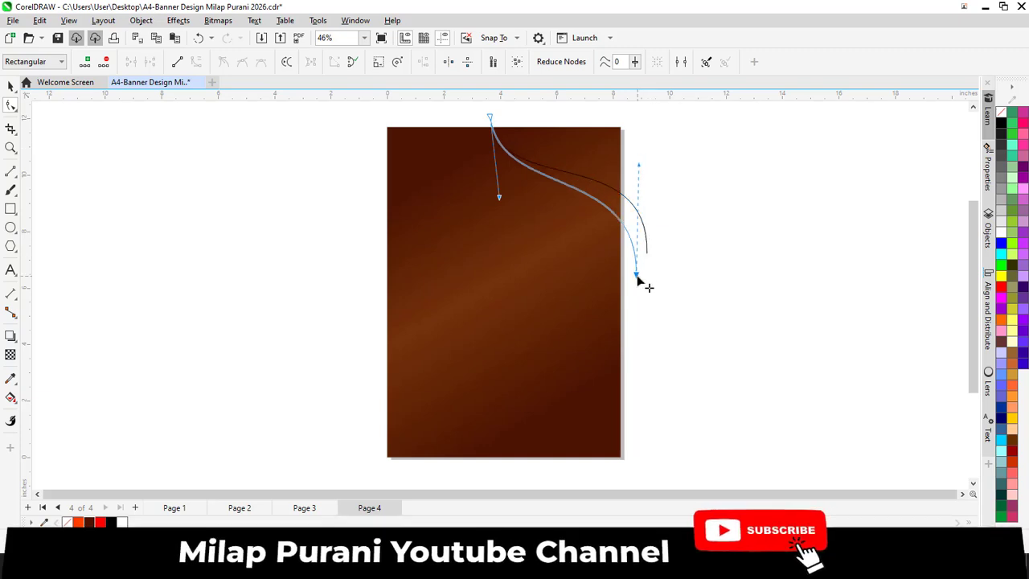
left_click_drag(640, 169, 596, 135)
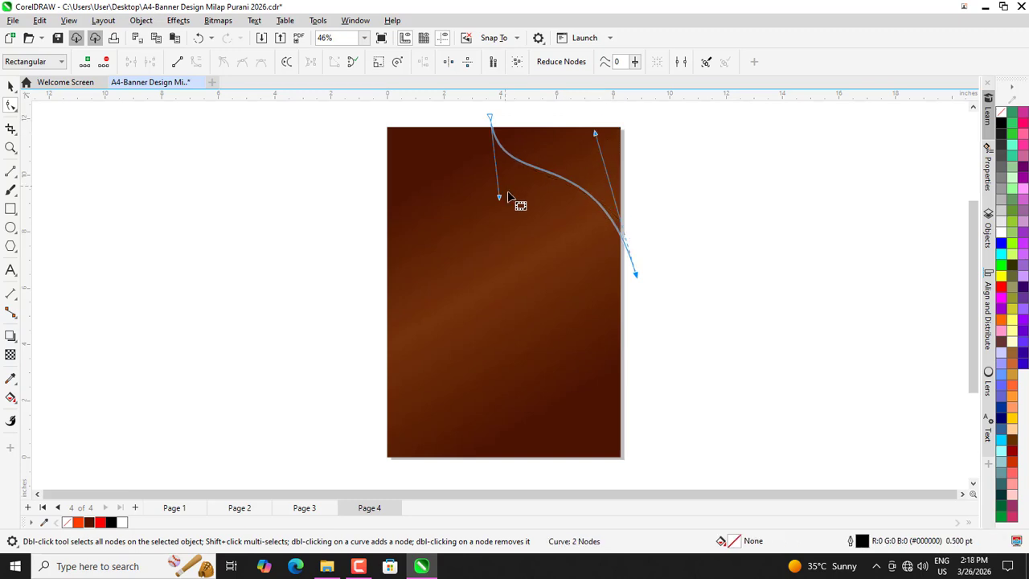
left_click_drag(499, 196, 505, 232)
left_click(11, 87)
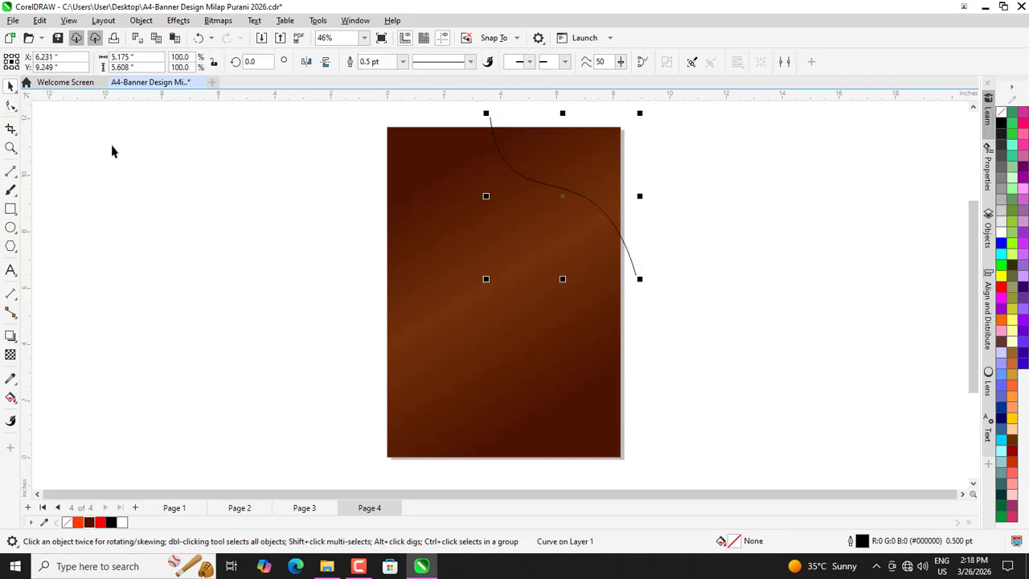
left_click(177, 176)
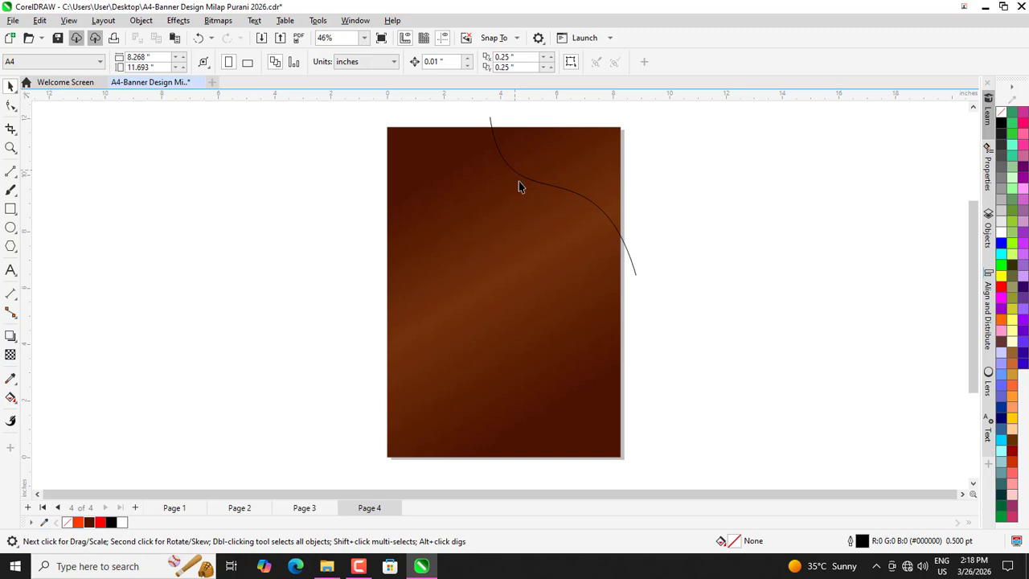
- Create a filled shape from the corner area enclosed by the S-curve and the page edges using Smart Fill
left_click(526, 153)
left_click(283, 224)
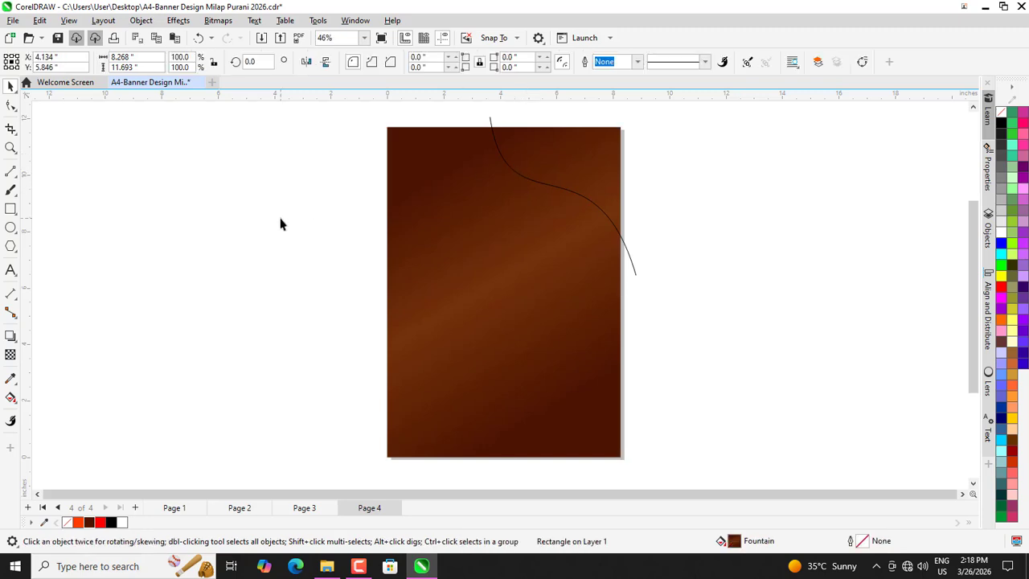
left_click(531, 163)
left_click(189, 244)
left_click(18, 402)
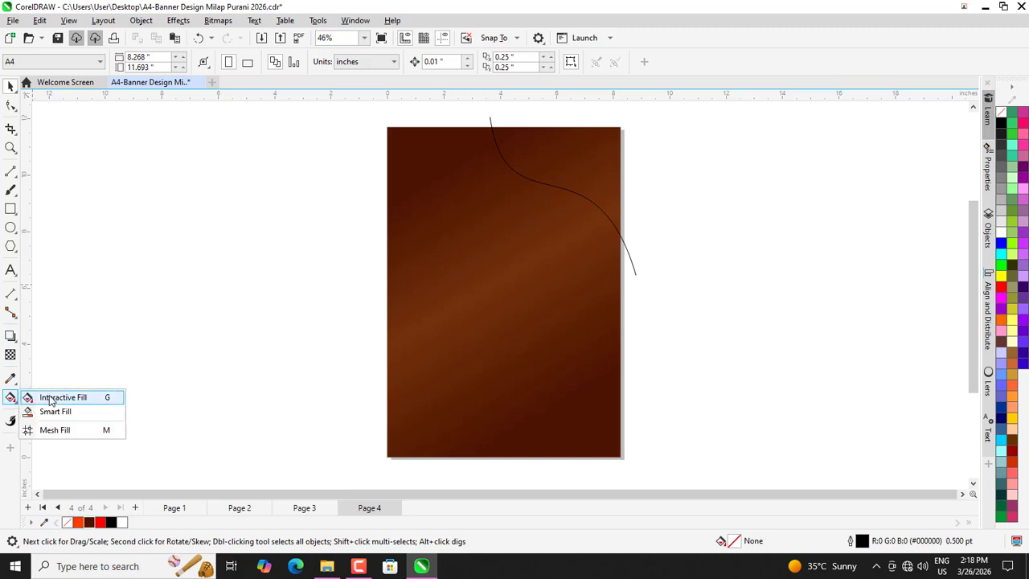
left_click(48, 412)
left_click(563, 163)
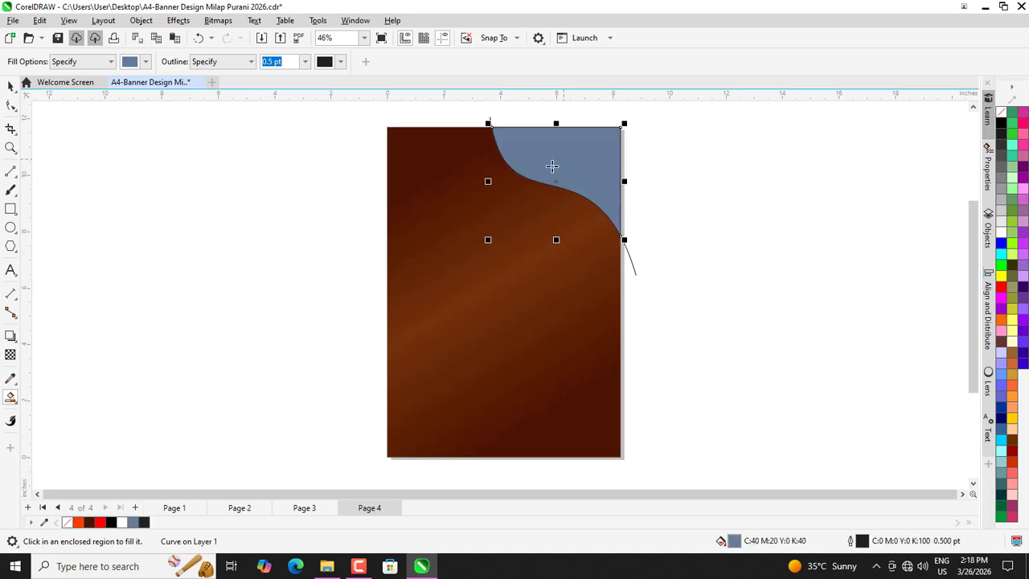
left_click(11, 86)
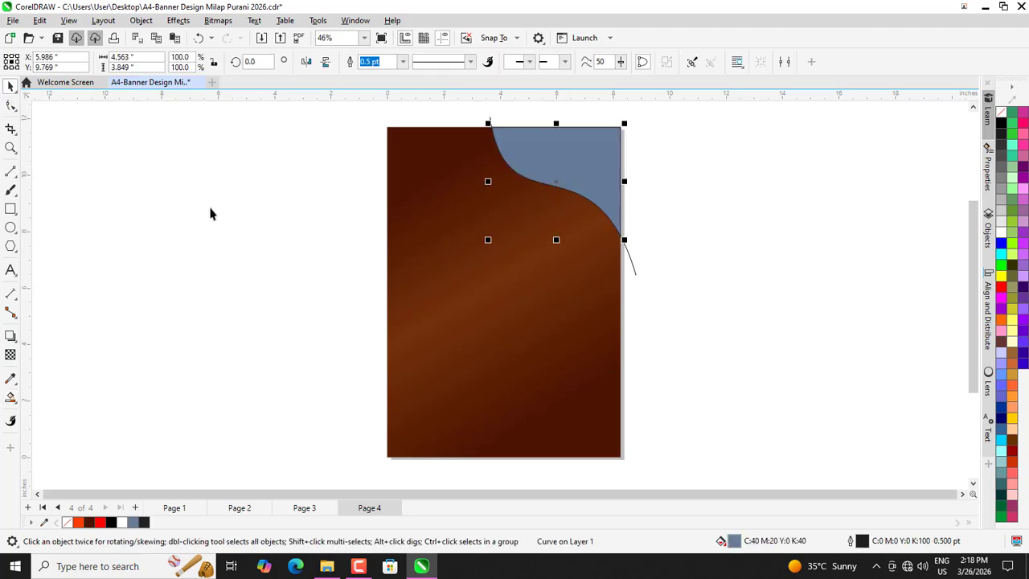
- Move the S-curve off the right side of the page and give the corner shape a white fill without an outline
left_click(492, 126)
left_click_drag(492, 126, 692, 192)
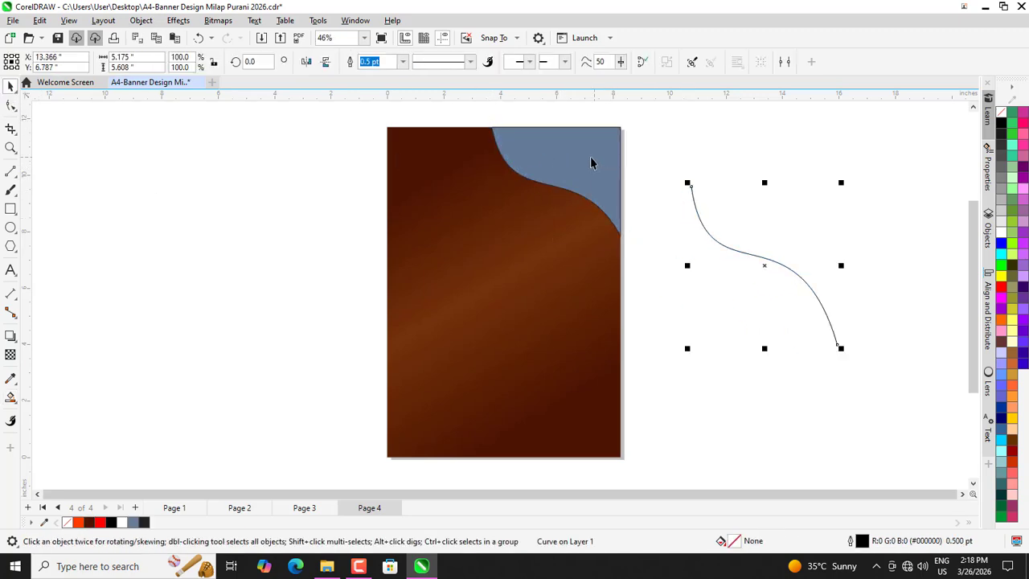
left_click(591, 163)
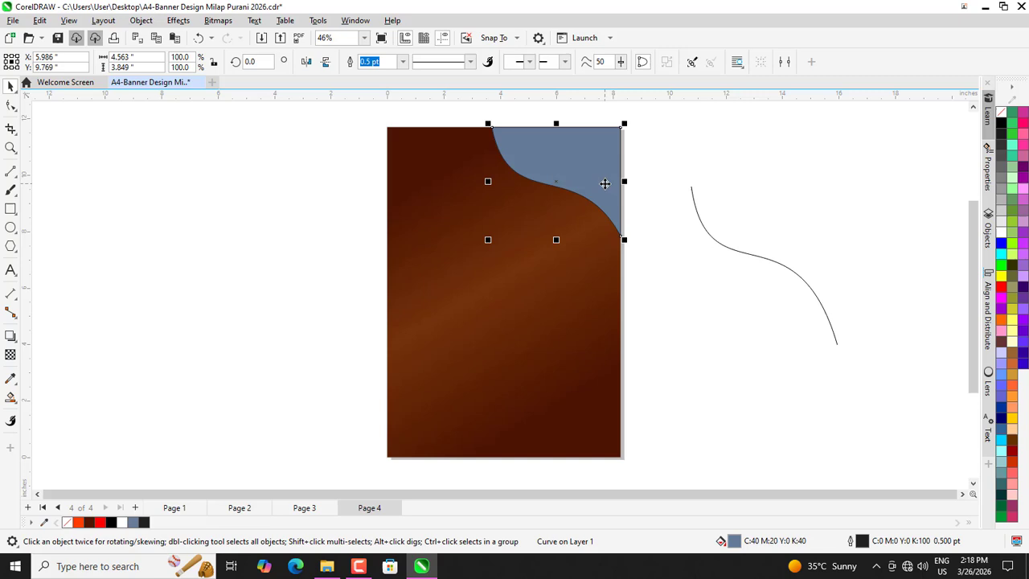
left_click(1001, 232)
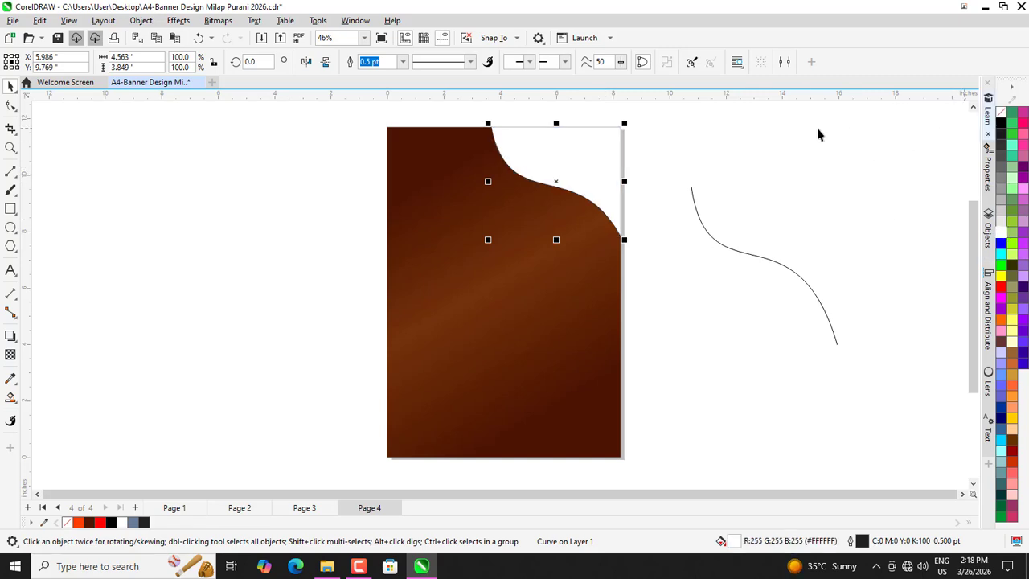
- Delete the S-curve lying beside the page
left_click(704, 280)
left_click(712, 244)
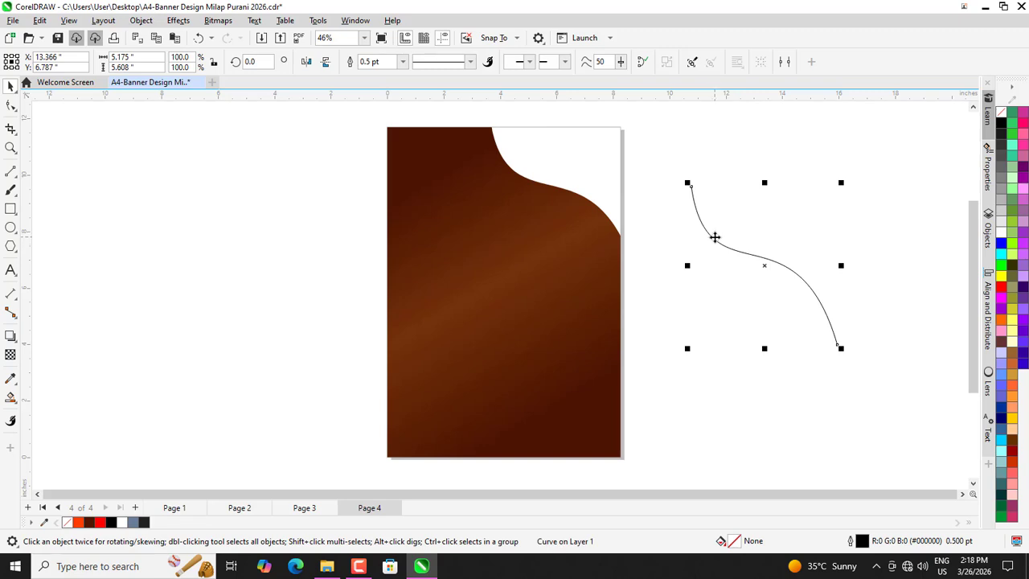
key("Delete")
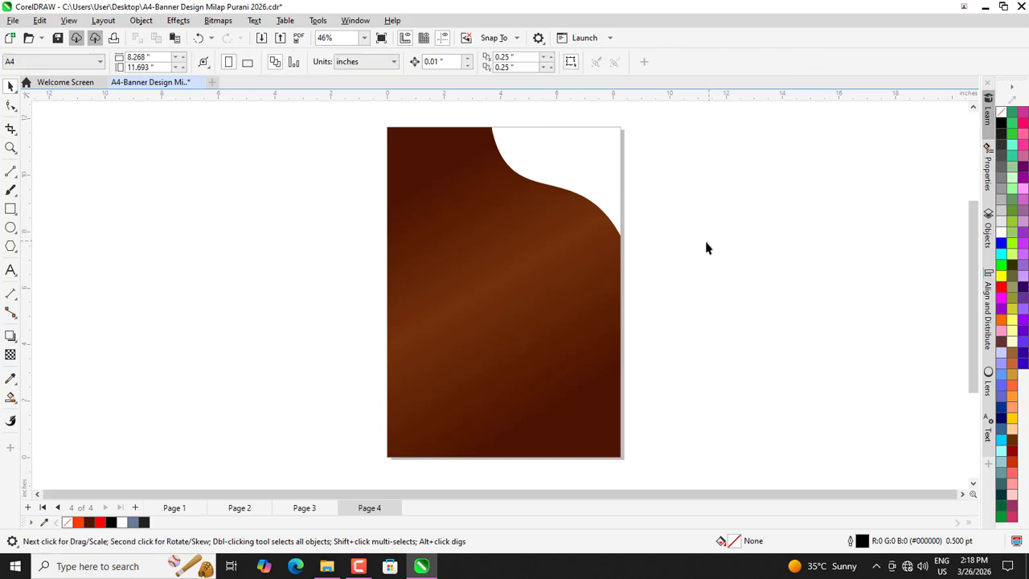
- Make a copy of the white corner shape, shortened from below to about 3.38 inches high
left_click(610, 195)
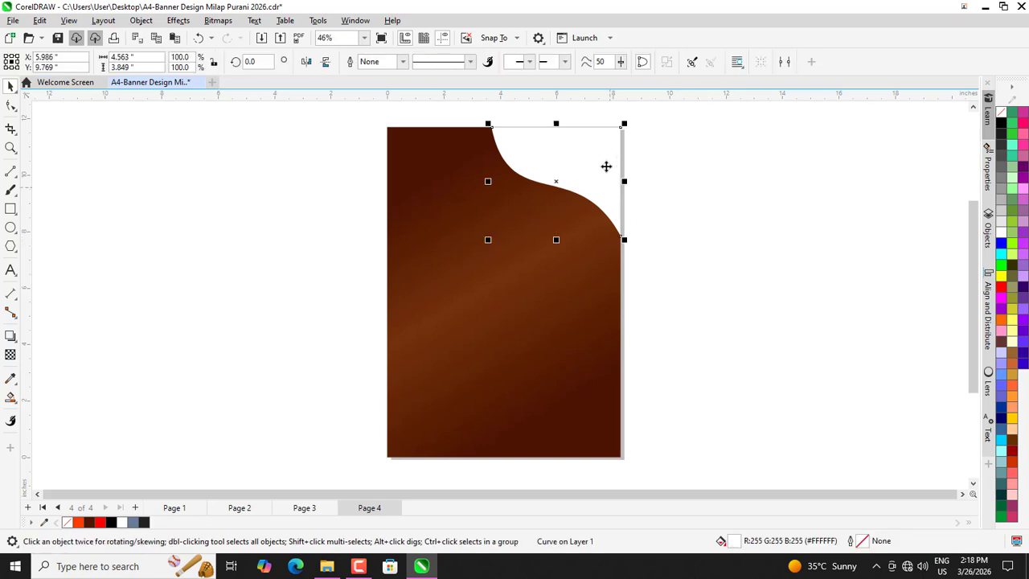
left_click_drag(556, 240, 554, 229)
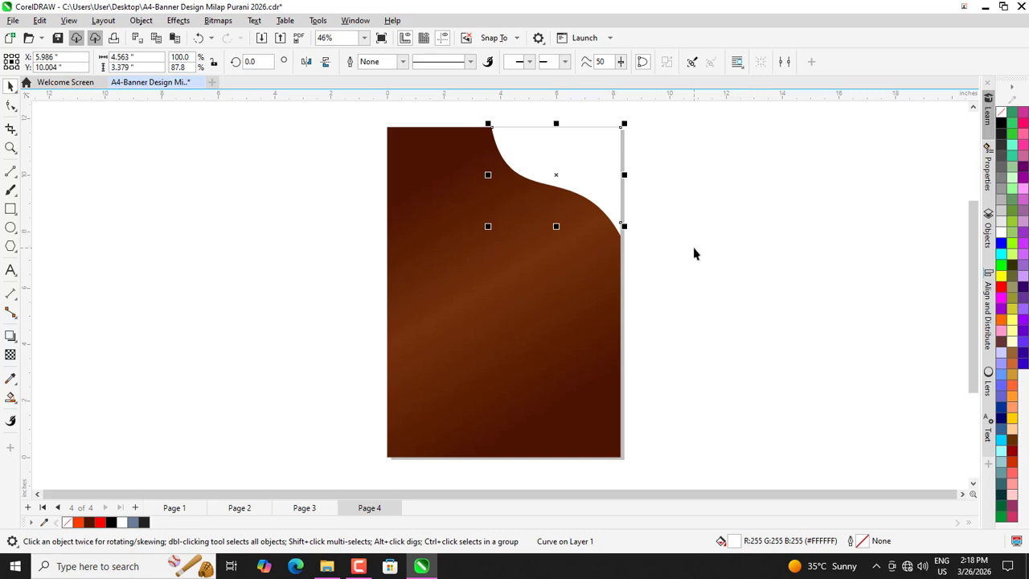
- Fill the longer corner shape behind the white one with dark red (#BF191E)
left_click(692, 249)
left_click(616, 230)
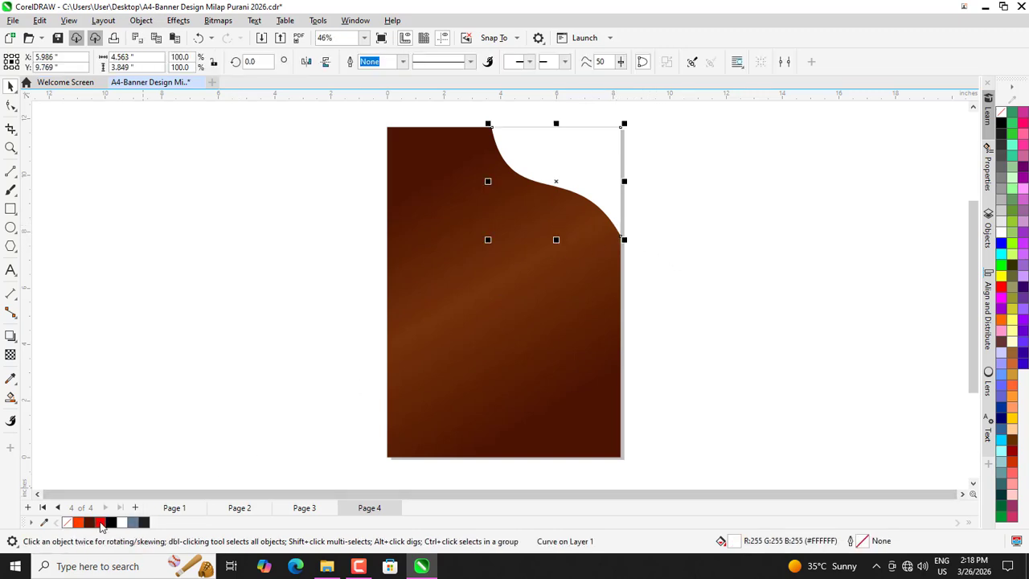
right_click(101, 523)
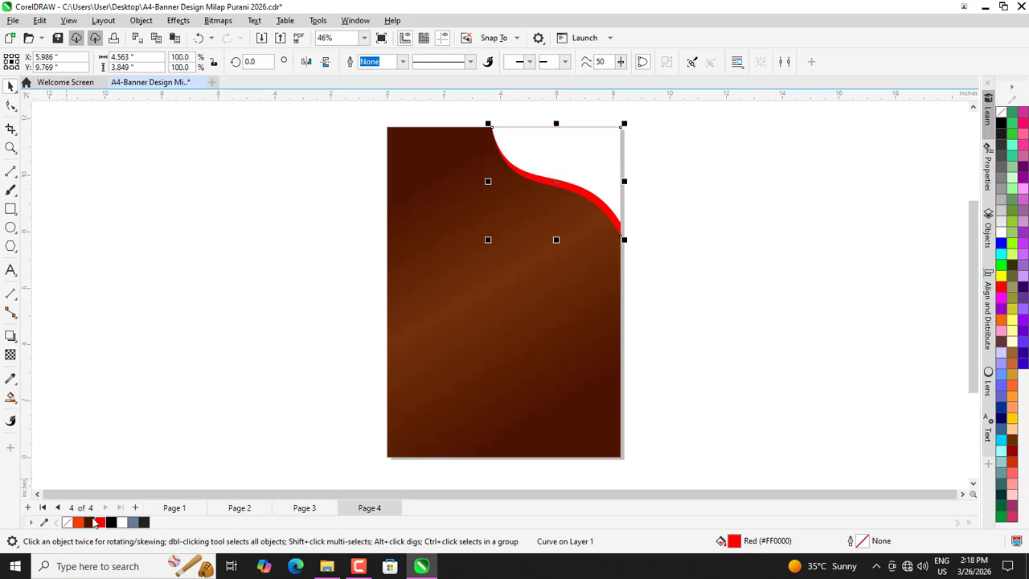
double_click(736, 544)
left_click(339, 164)
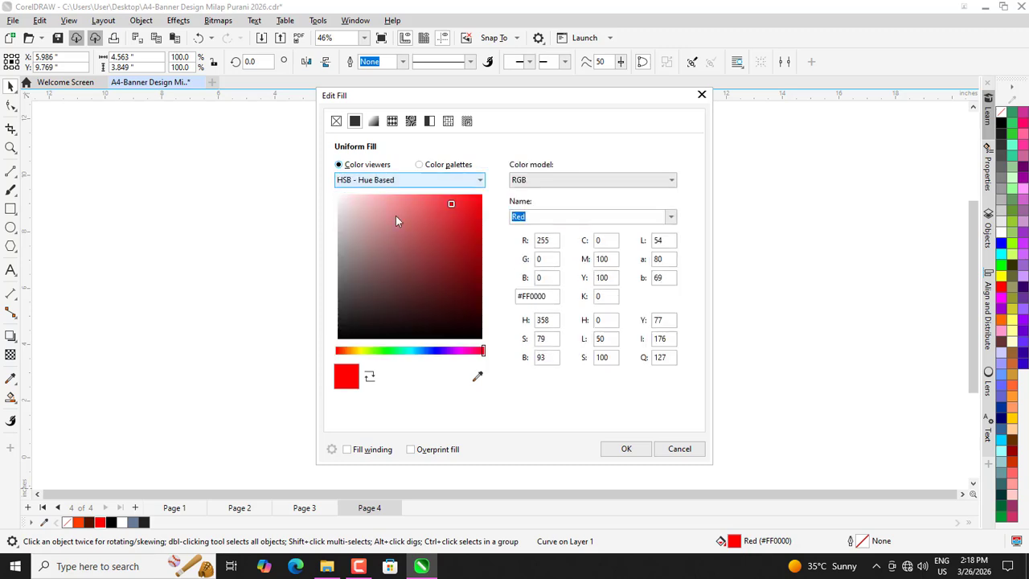
left_click_drag(450, 103, 777, 95)
left_click(789, 216)
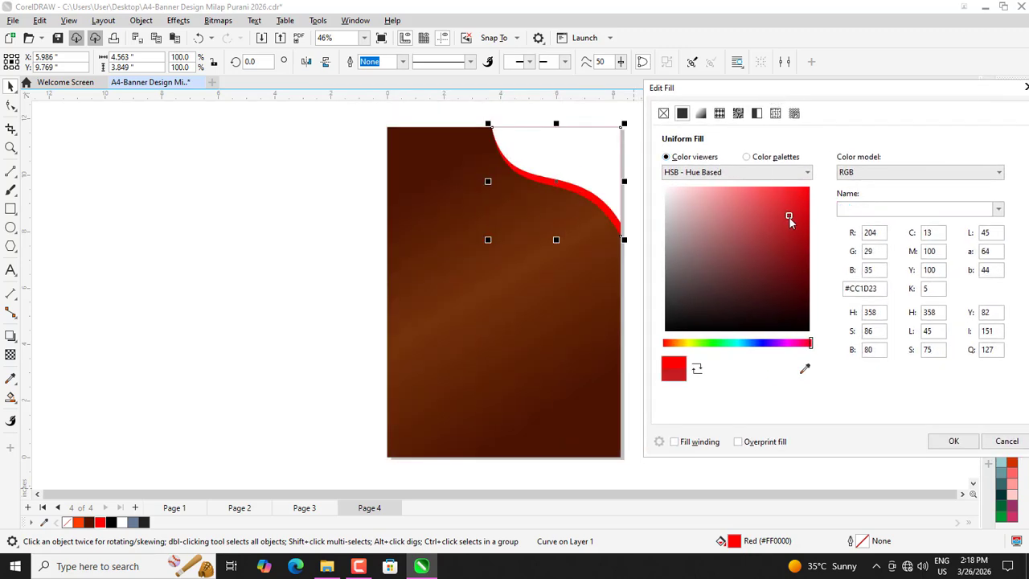
left_click(790, 224)
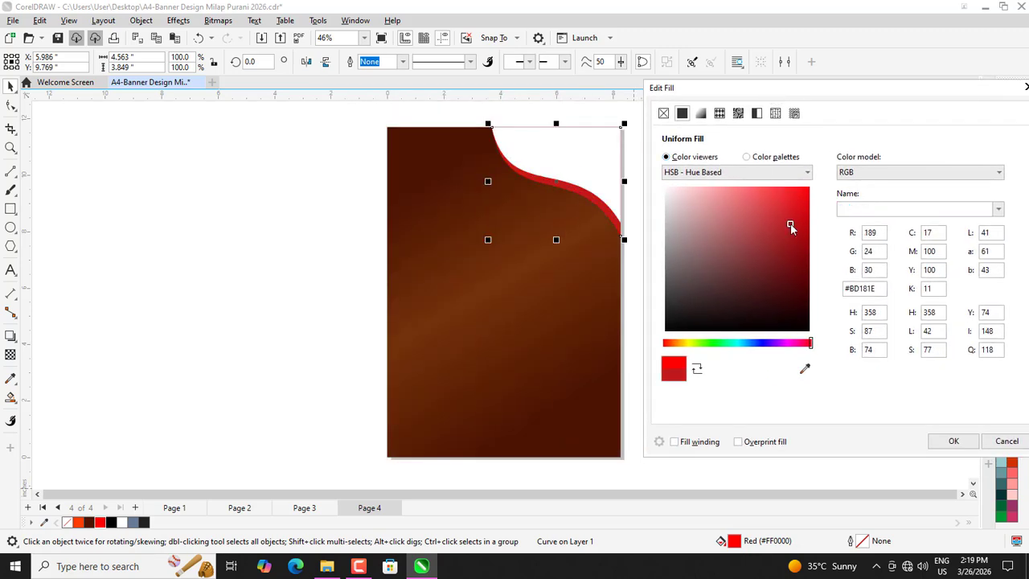
left_click(958, 445)
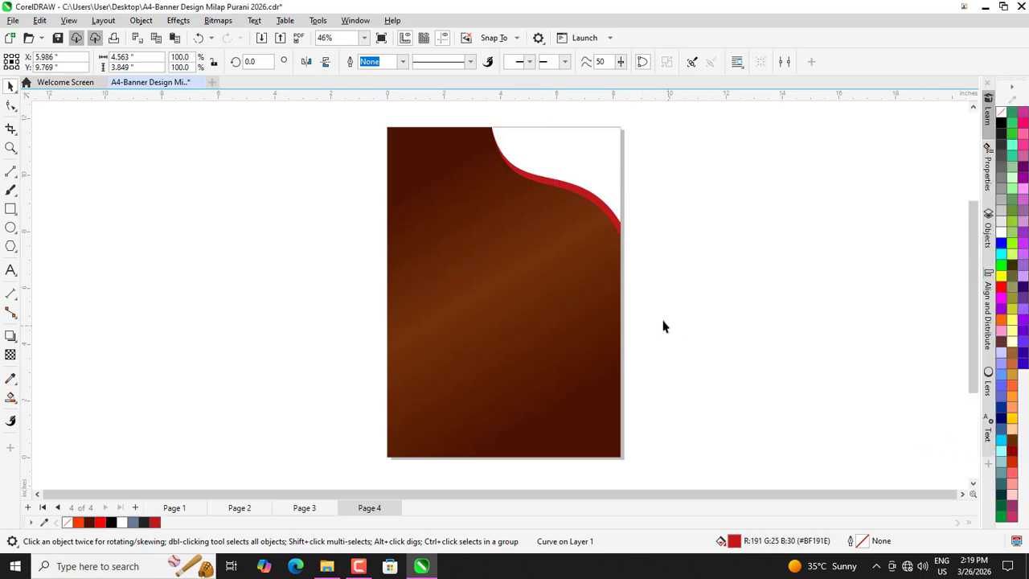
- Give the white corner shape a linear fountain fill running diagonally from the page's top edge down toward the right edge
left_click(619, 224)
left_click(11, 397)
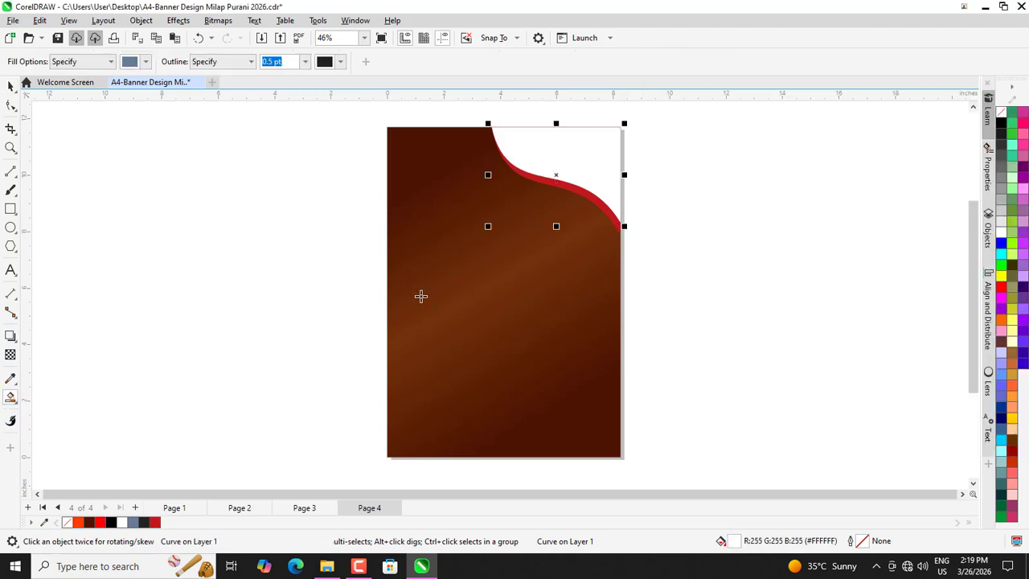
left_click(16, 402)
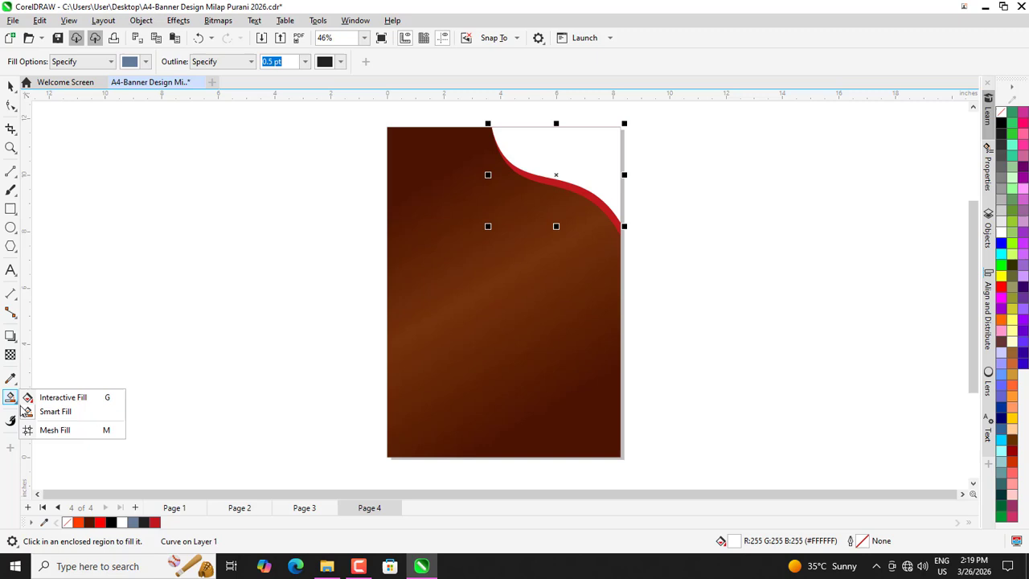
left_click(63, 397)
left_click_drag(529, 132, 606, 259)
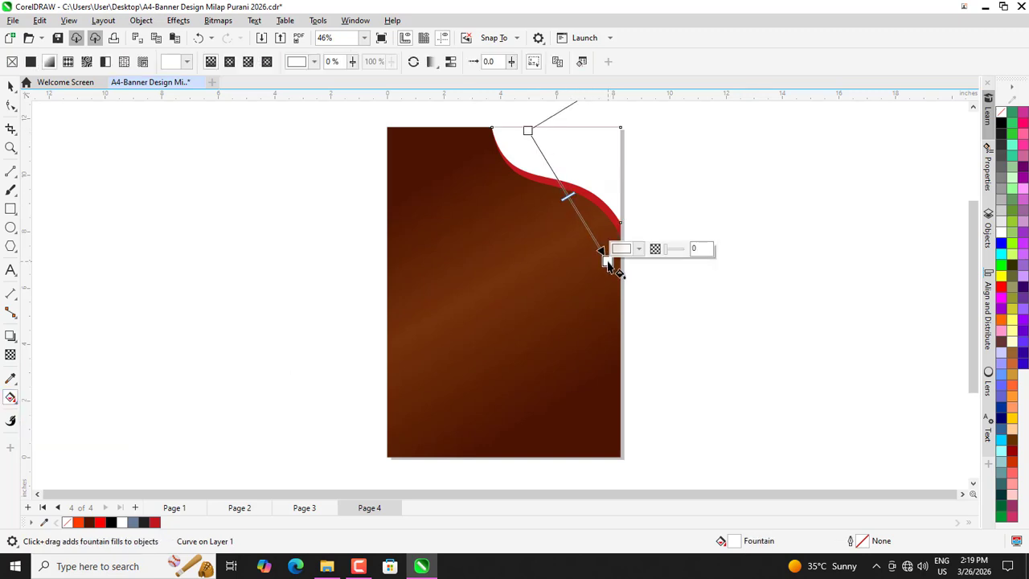
key("space")
- Apply a diagonal linear gradient from dark red to bright red to the red corner shape
scroll(582, 181, "up", 2)
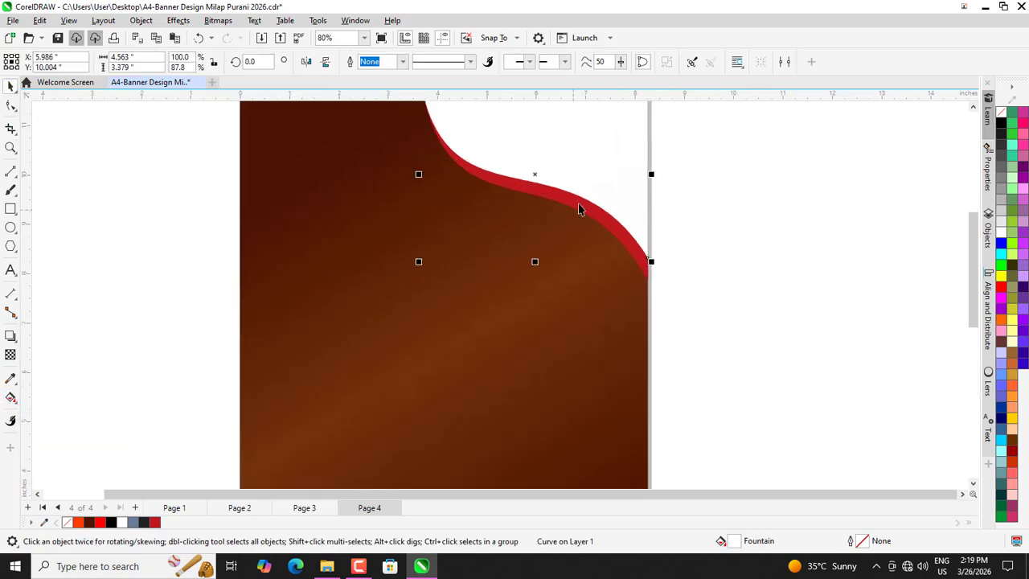
left_click_drag(578, 209, 527, 258)
key("ctrl+z")
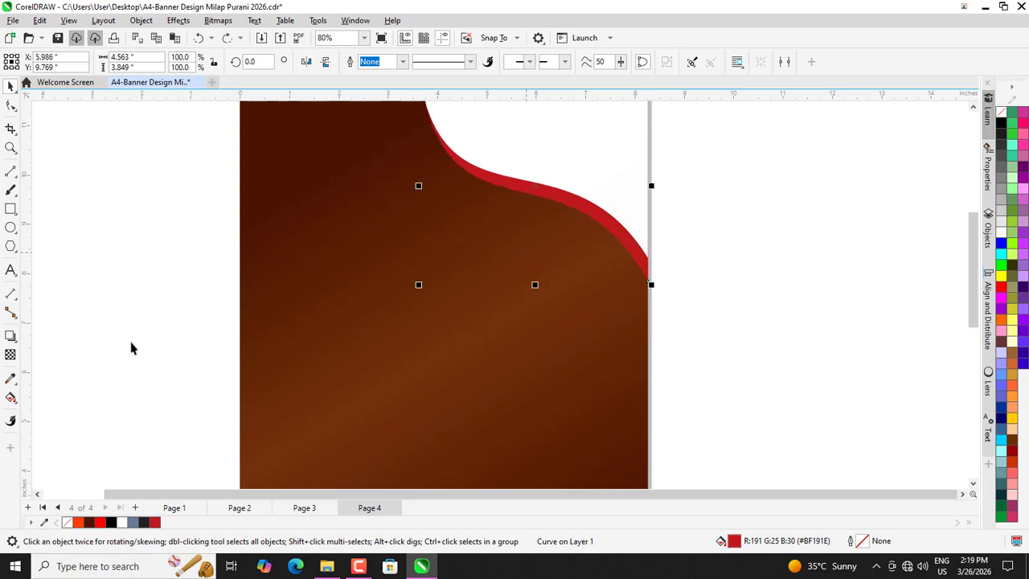
left_click(12, 397)
scroll(502, 237, "down", 1)
left_click_drag(443, 119, 581, 273)
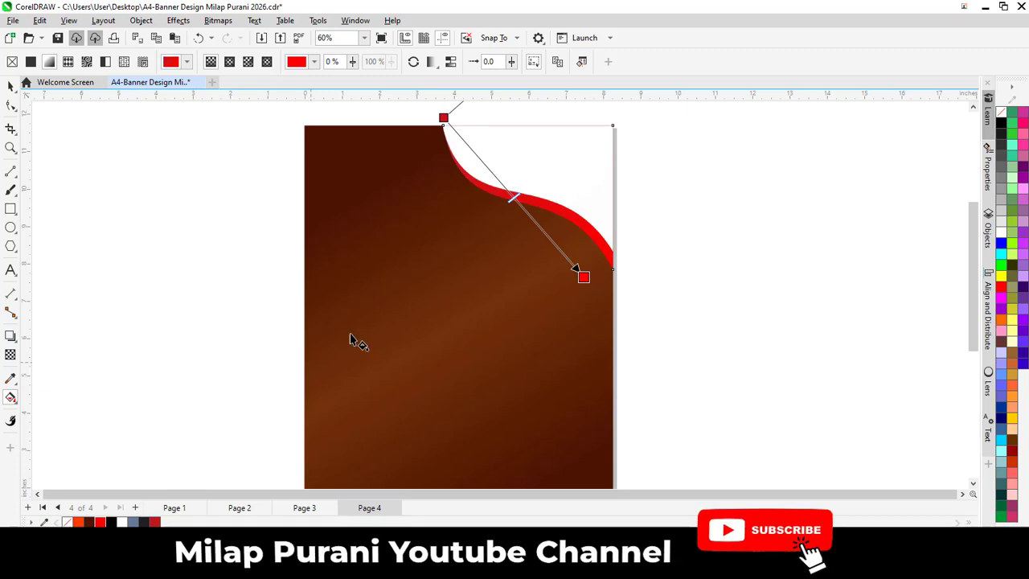
- Shift the red gradient's start onto the middle of the curved band and its end closer to the page's right edge
left_click_drag(443, 117, 508, 180)
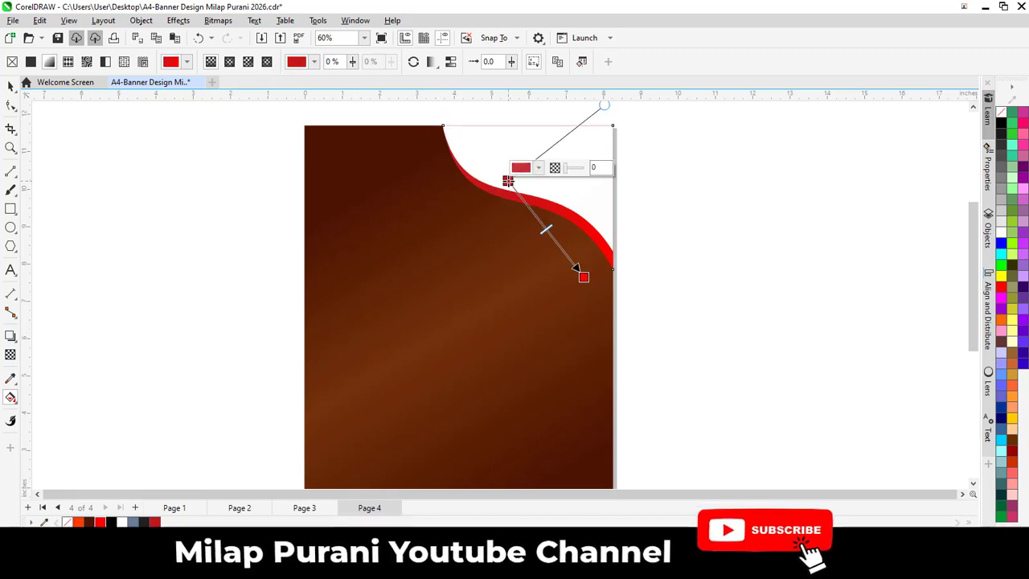
left_click_drag(583, 276, 601, 292)
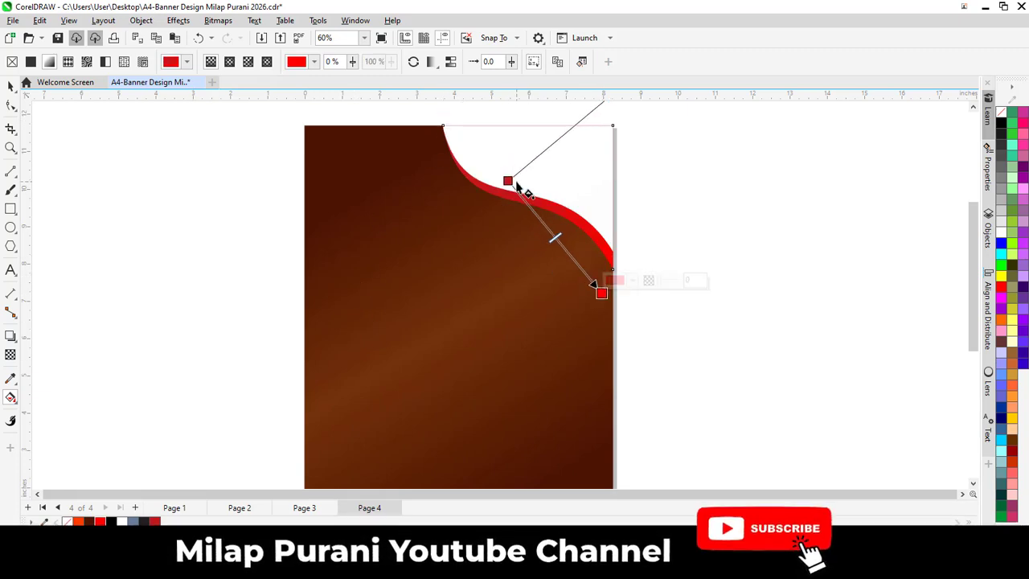
left_click_drag(508, 180, 527, 194)
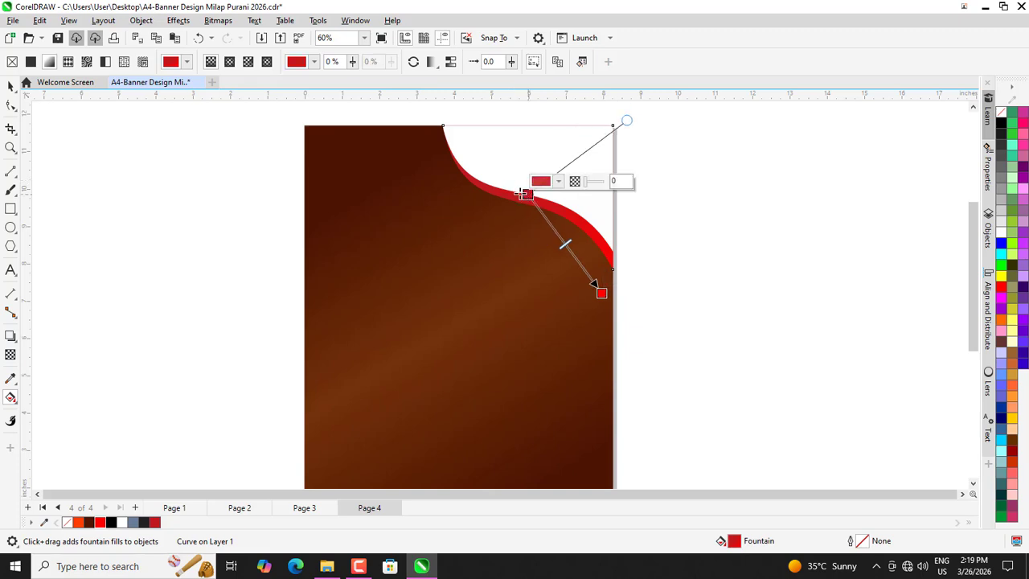
left_click(11, 86)
left_click(505, 176)
scroll(508, 176, "down", 1)
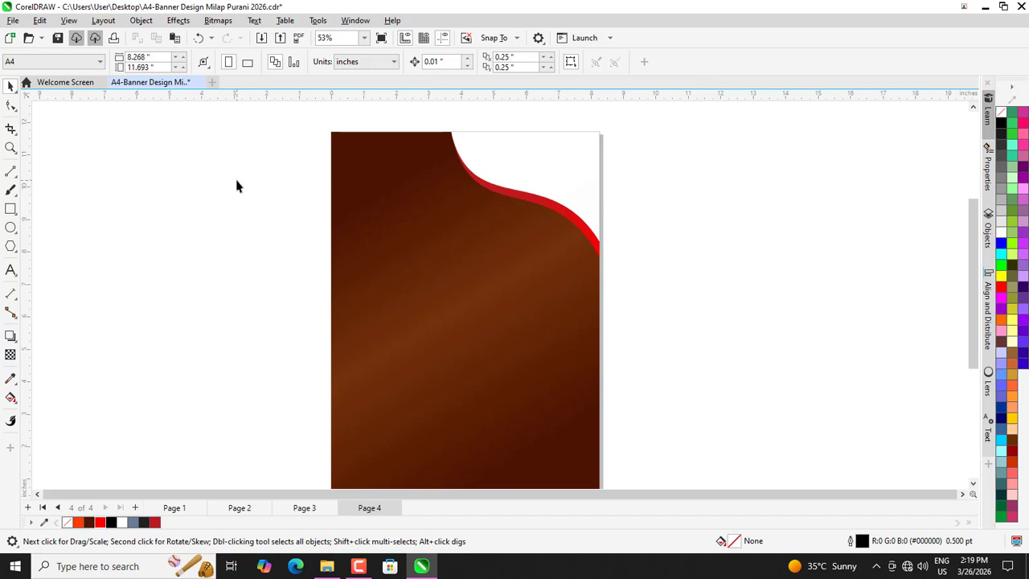
- Group the white and red corner shapes and place a copy near the page's lower-left corner, flipped vertically and horizontally
scroll(424, 209, "down", 2)
left_click_drag(400, 114, 592, 290)
key("ctrl+g")
left_click_drag(509, 184, 425, 359)
left_click(325, 62)
left_click(306, 62)
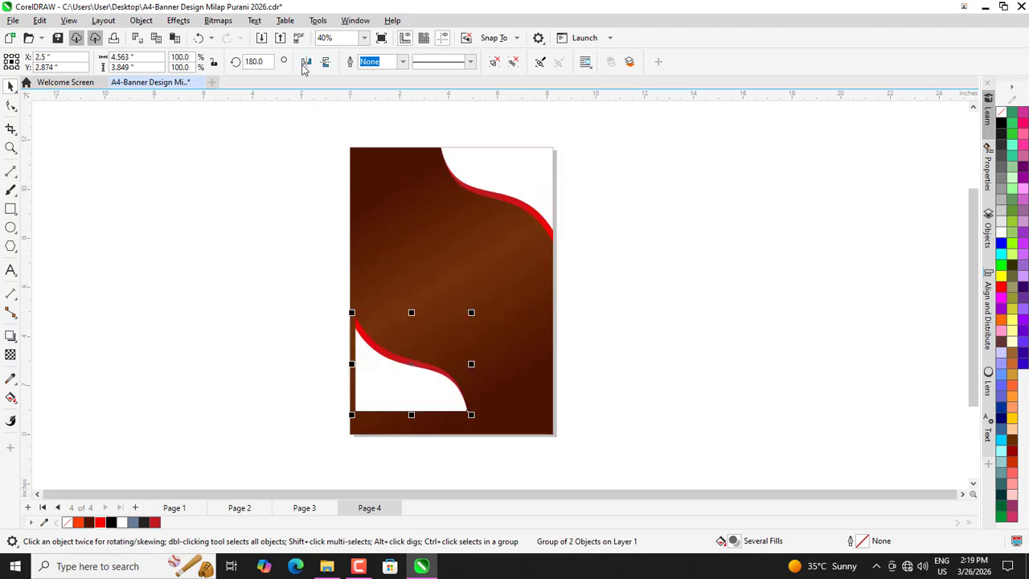
left_click(424, 279, "shift")
key("shift+l")
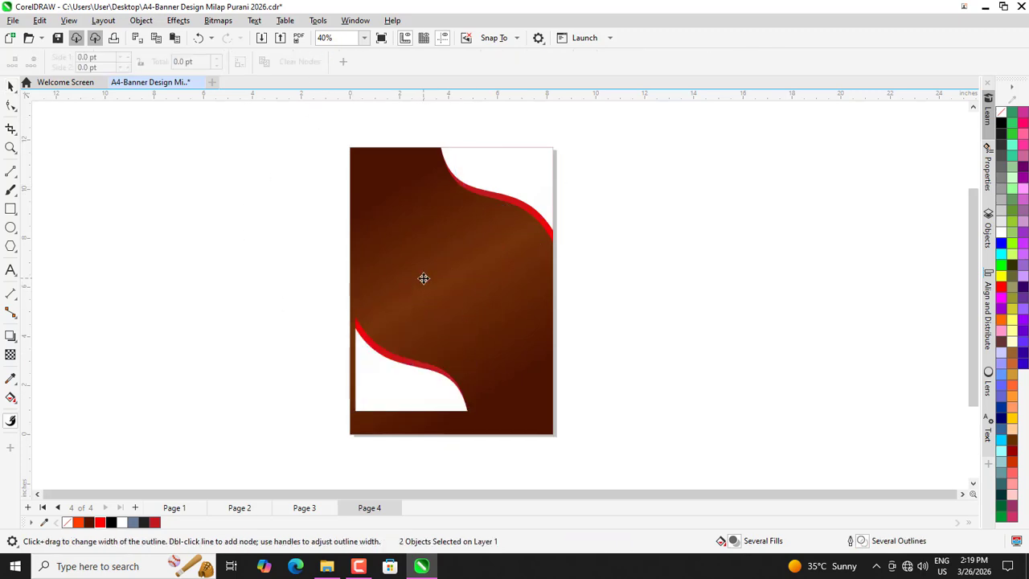
left_click(11, 85)
left_click(421, 401)
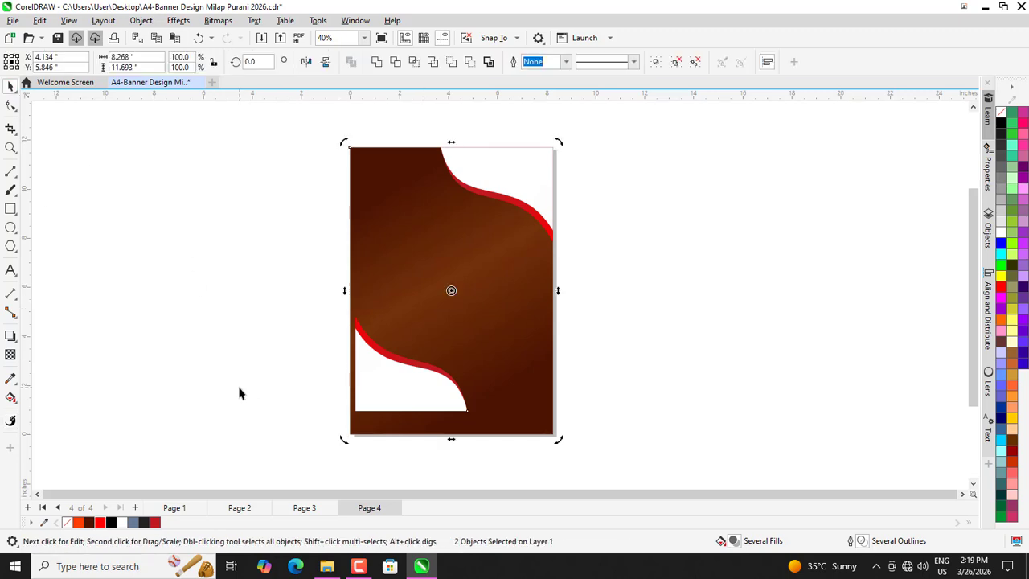
left_click(305, 375)
- Align the flipped copy with the bottom and left edges of the brown background
left_click(372, 377)
left_click(545, 400, "shift")
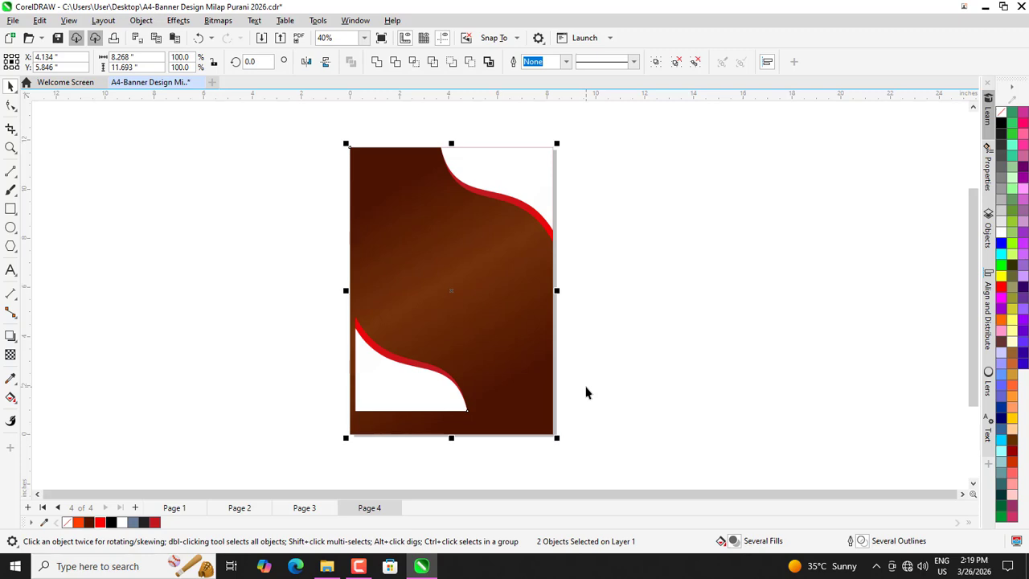
key("b")
key("l")
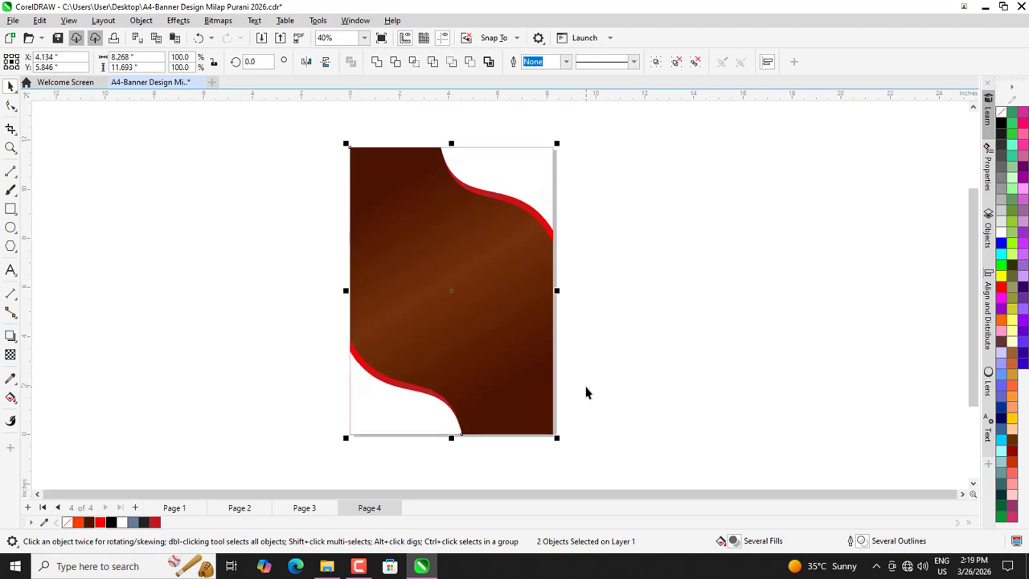
left_click(329, 413)
left_click(360, 416)
left_click(333, 394)
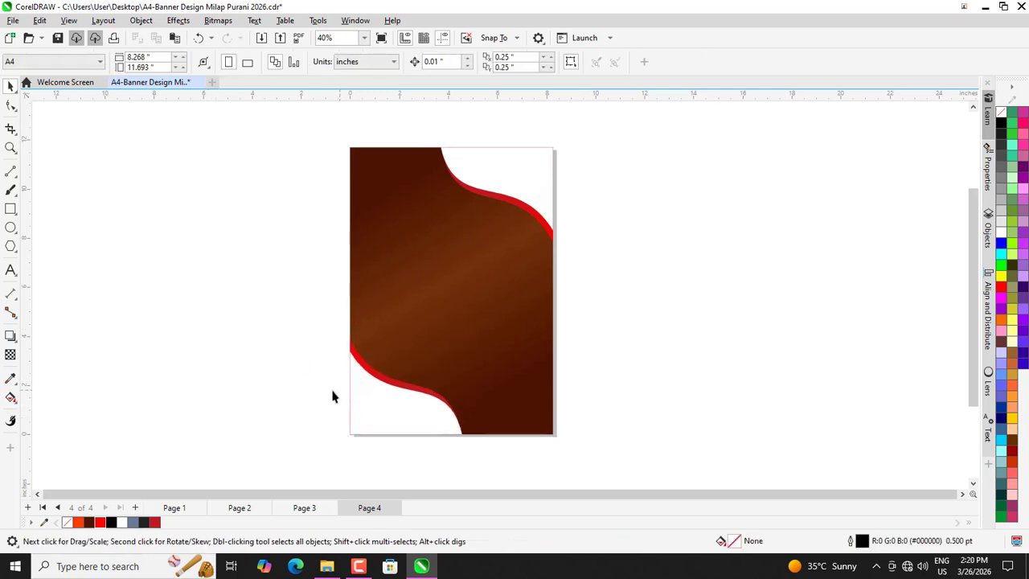
scroll(427, 435, "down", 1)
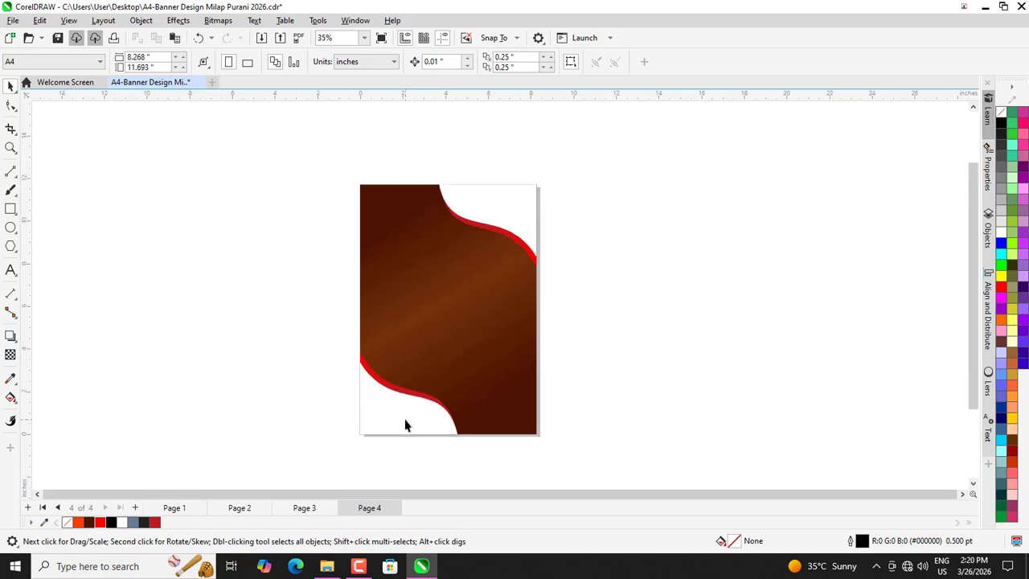
left_click(405, 425)
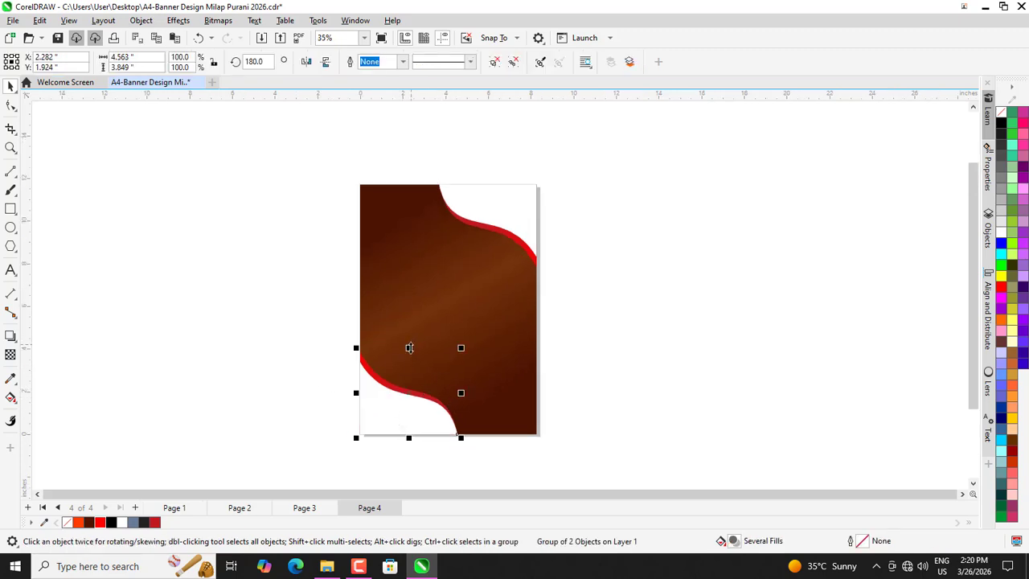
left_click_drag(409, 347, 411, 372)
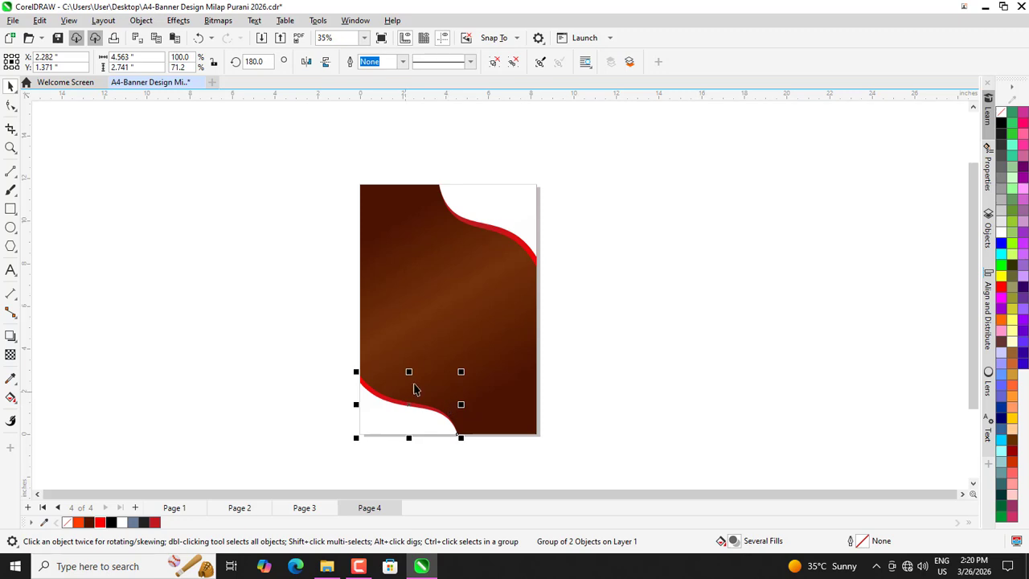
key("ctrl+z")
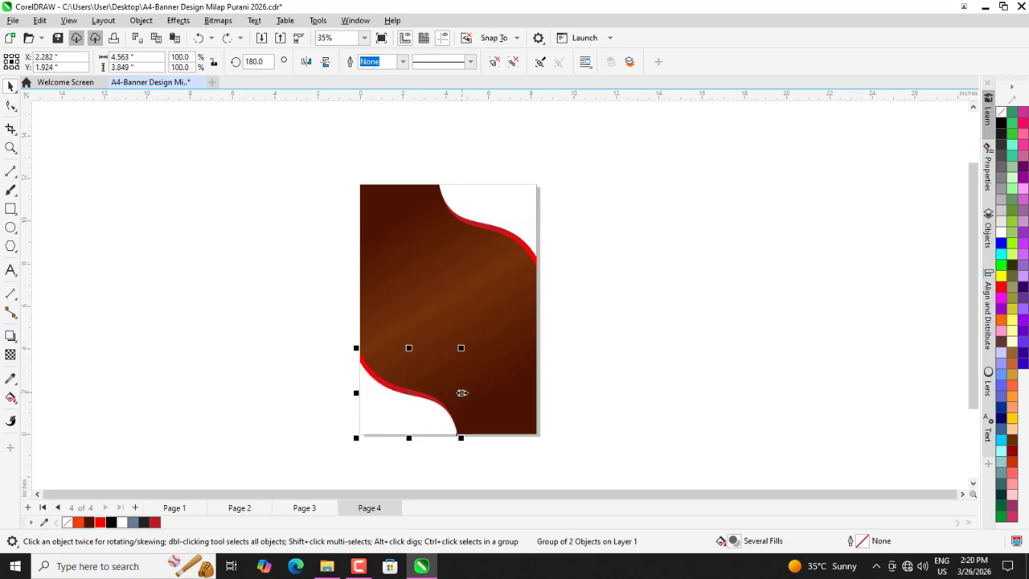
left_click_drag(462, 393, 470, 398)
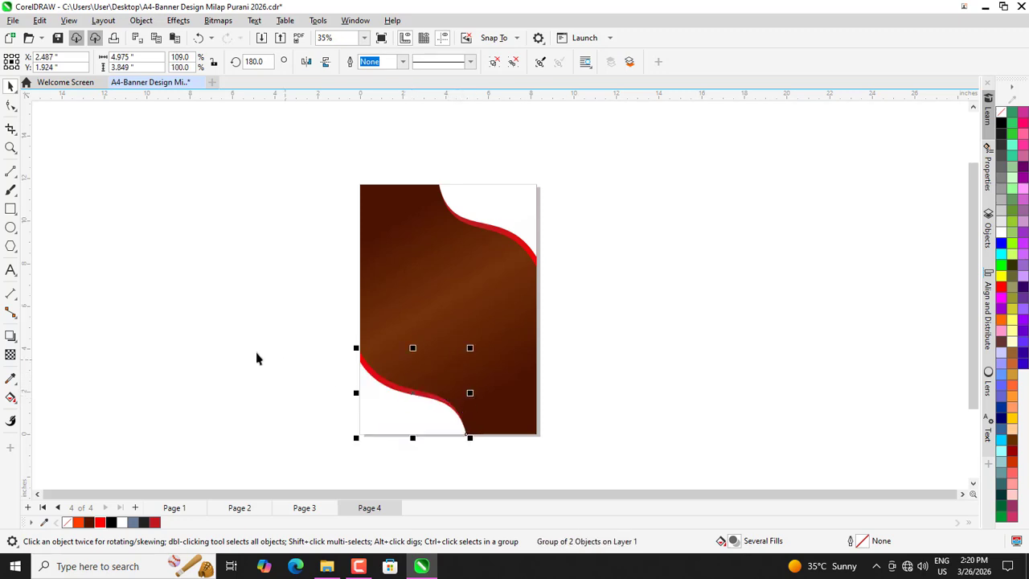
key("ctrl+z")
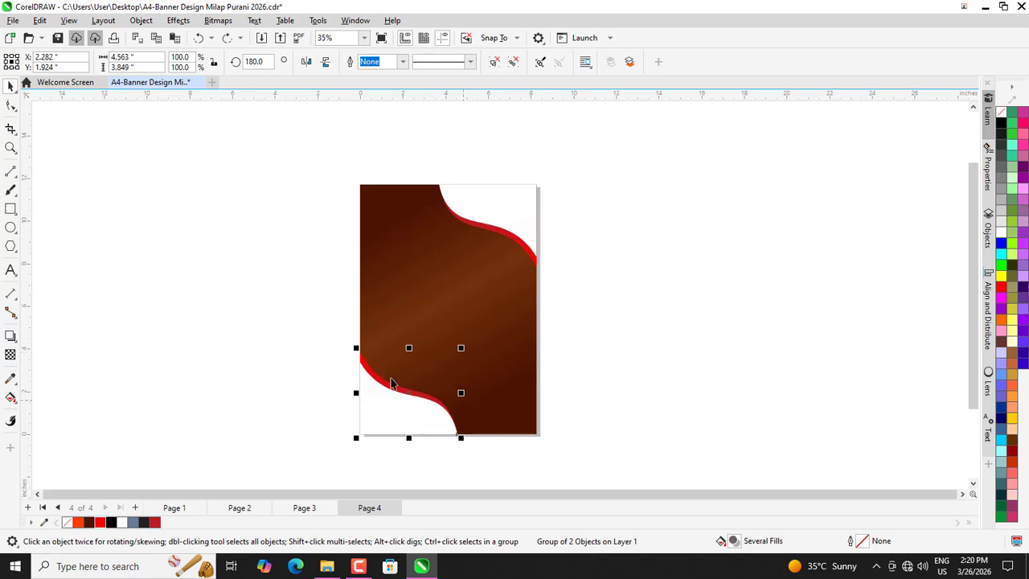
- Stretch the lower-left group upward to about 5.15 inches high and rightward to about 5.34 inches wide
left_click_drag(409, 348, 408, 320)
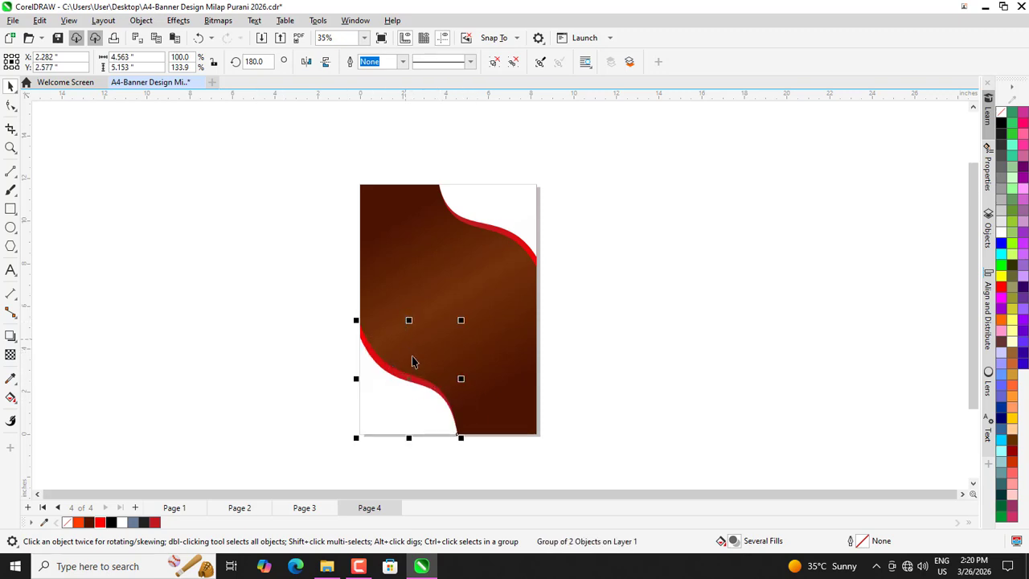
left_click_drag(460, 380, 477, 379)
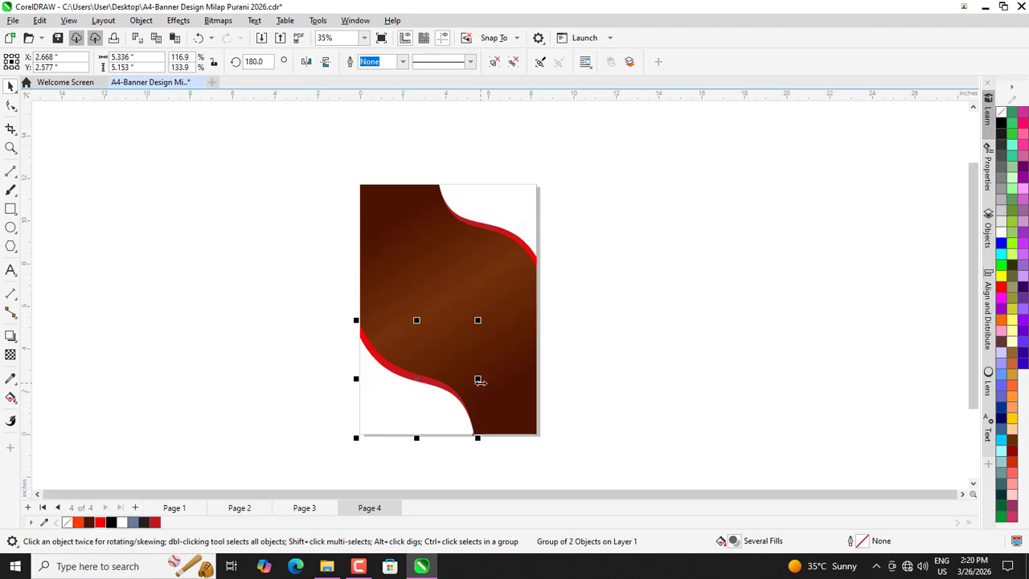
left_click(304, 371)
scroll(237, 357, "up", 2)
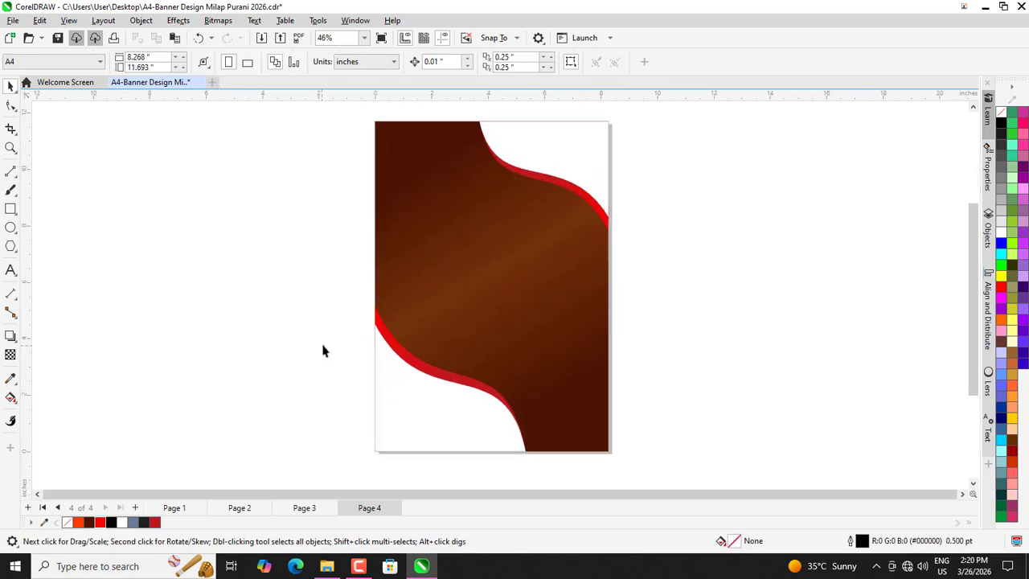
- Fill the white shape inside the lower-left group with dark brown
left_click(399, 409)
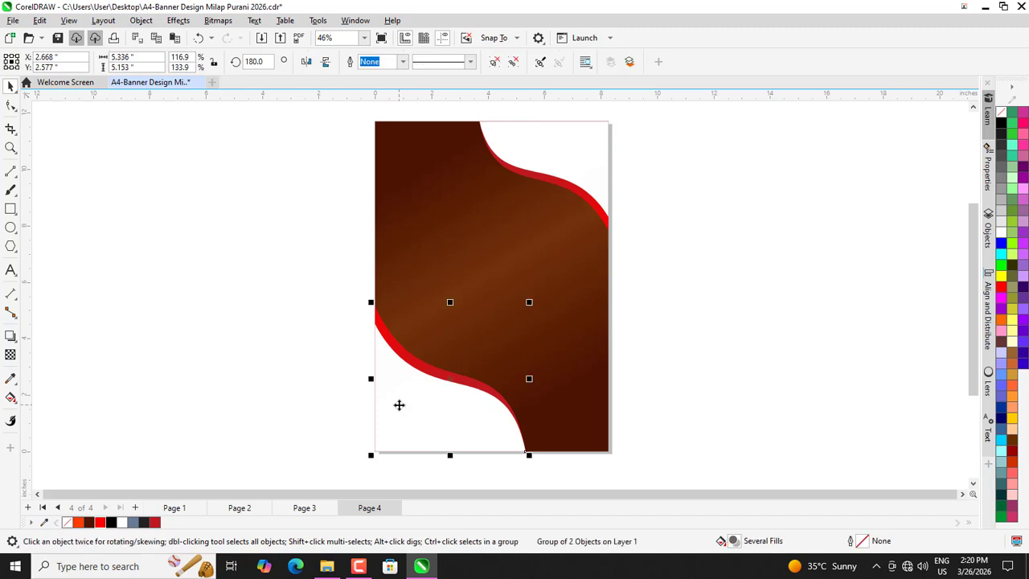
left_click(357, 413)
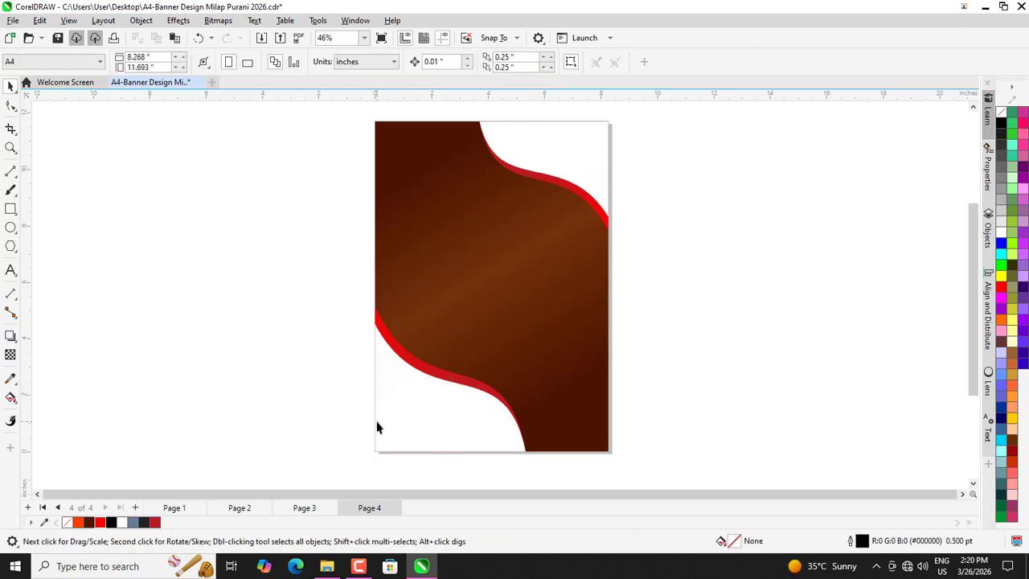
left_click(377, 427)
left_click(90, 523)
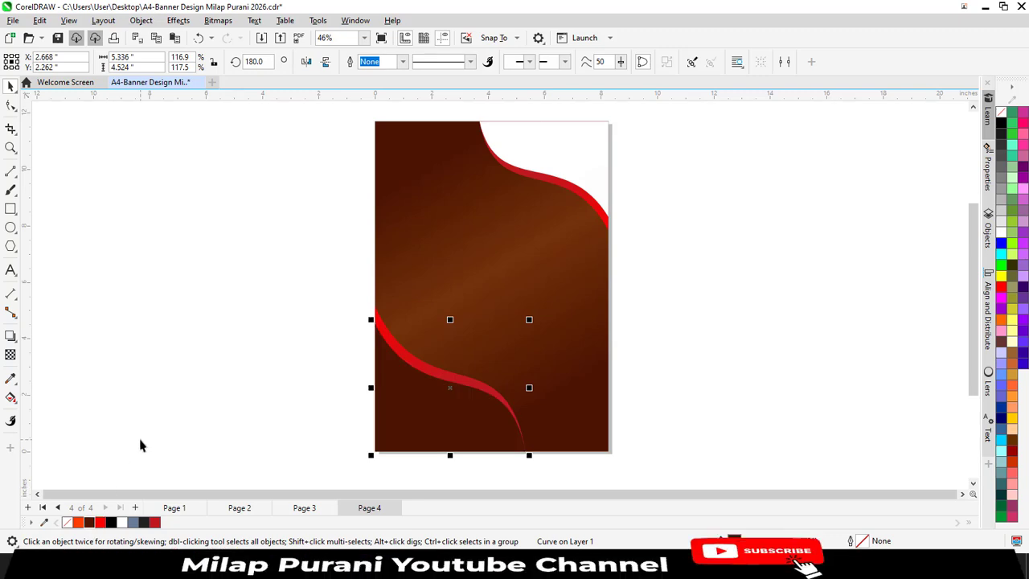
left_click(195, 455)
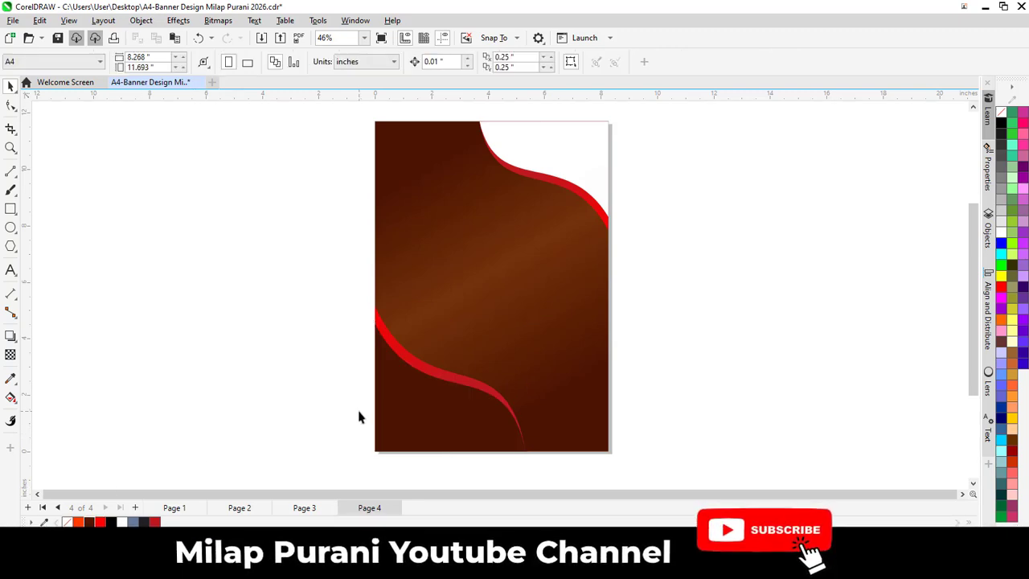
- Darken the lower-left brown curved shape with the uniform fill #3D0F00
left_click(394, 415)
scroll(394, 416, "up", 1)
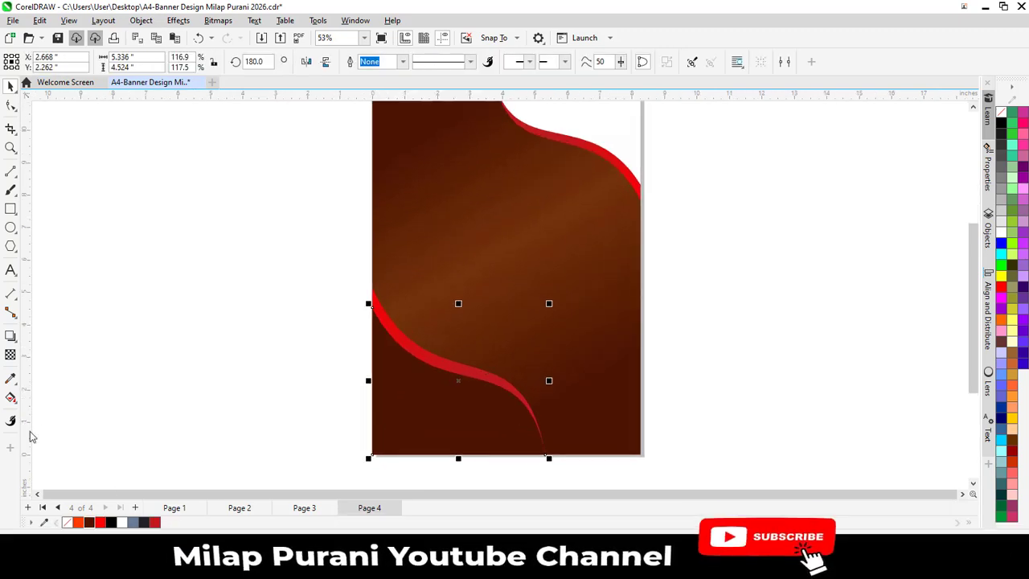
double_click(734, 541)
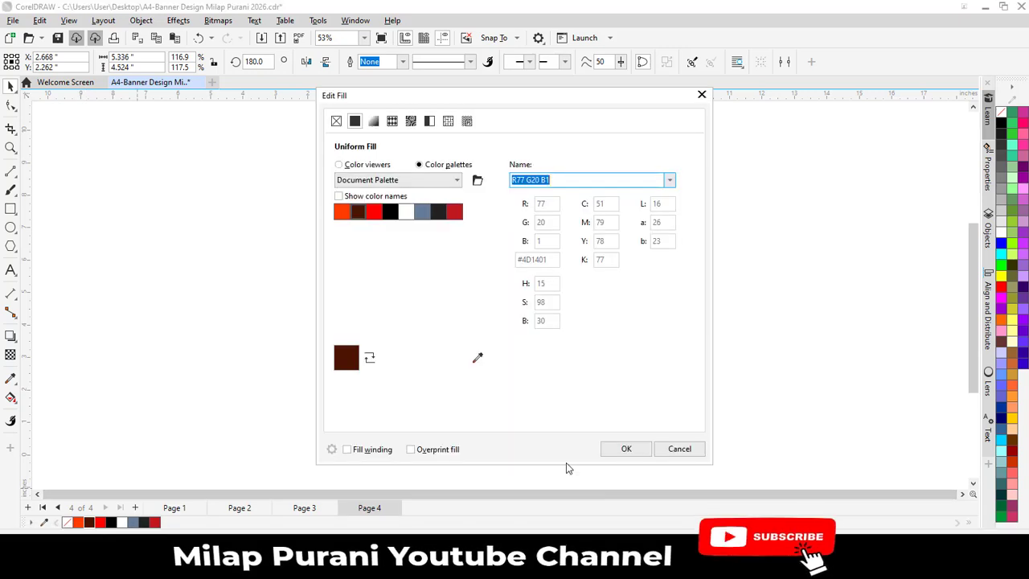
left_click_drag(418, 95, 703, 112)
left_click(625, 179)
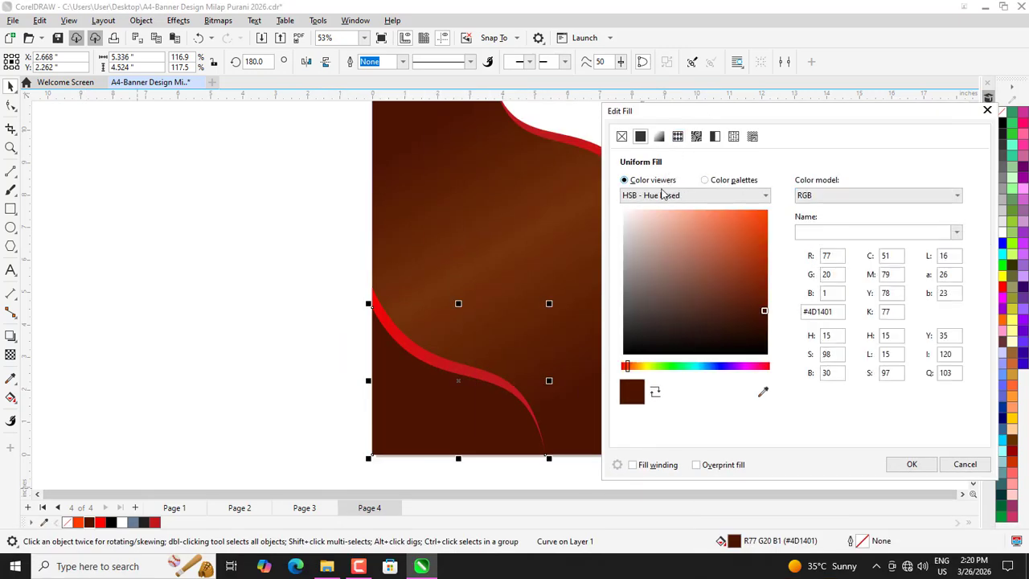
left_click_drag(763, 324, 768, 319)
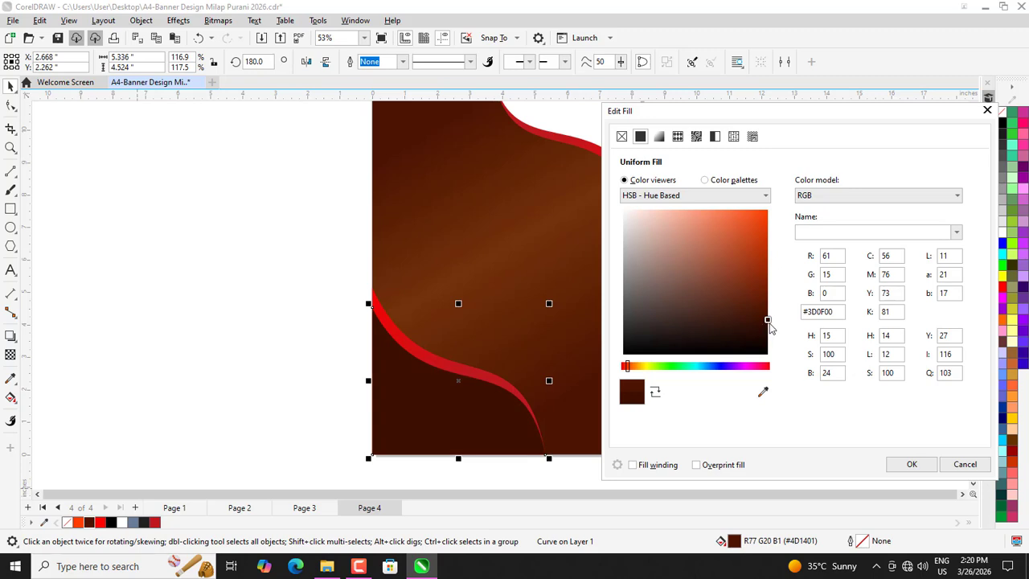
left_click(911, 465)
left_click(326, 362)
scroll(327, 361, "down", 2)
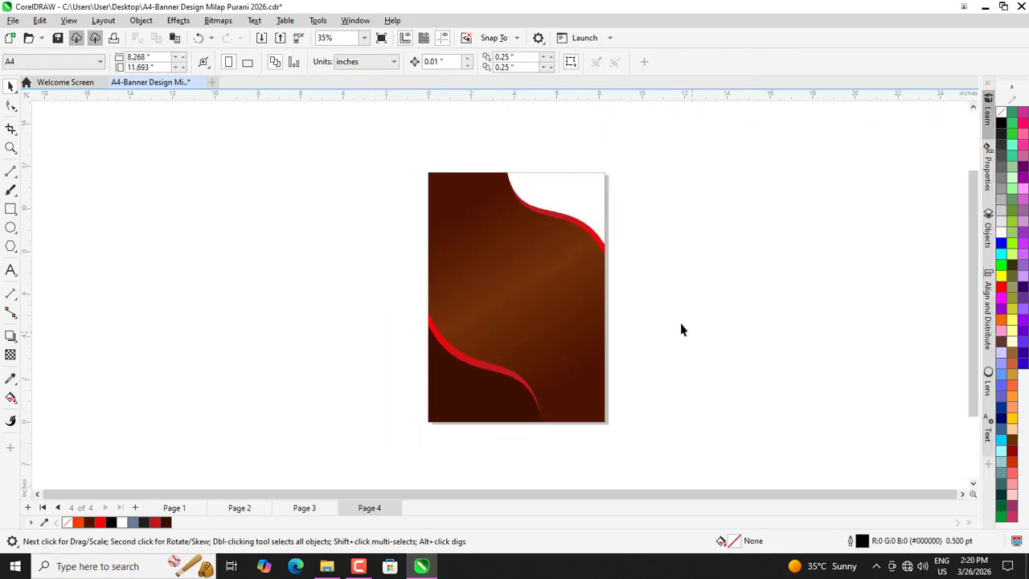
- Import the burger image 01.png onto the page and scale it to about 7.37 by 5.65 inches
scroll(583, 331, "up", 2)
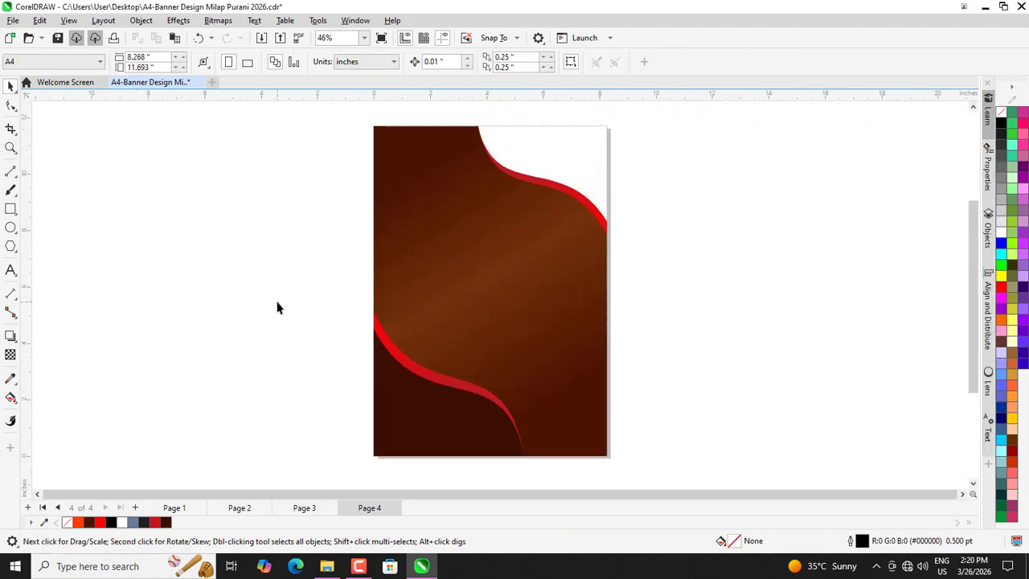
key("ctrl+i")
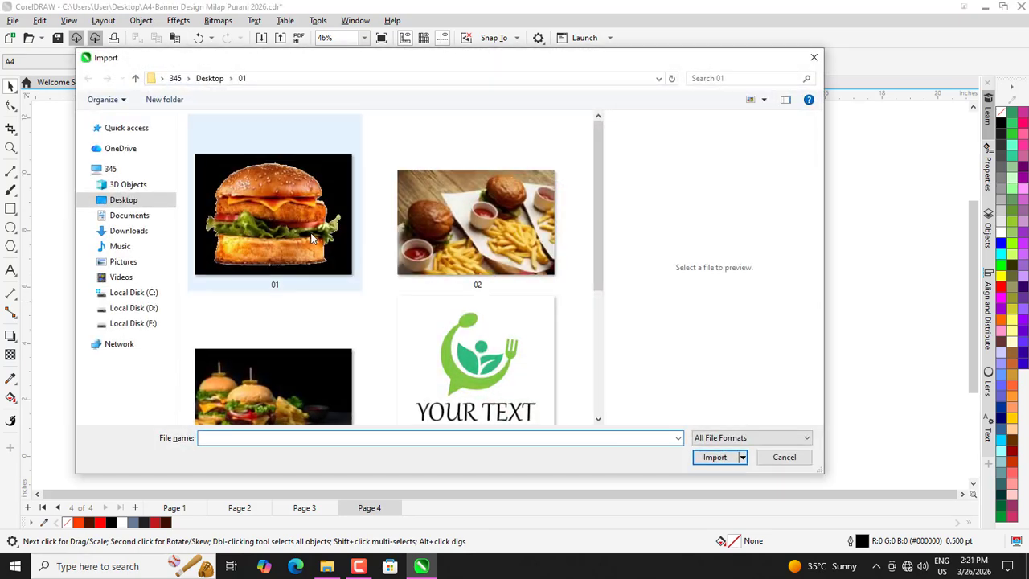
left_click(346, 258)
left_click(715, 456)
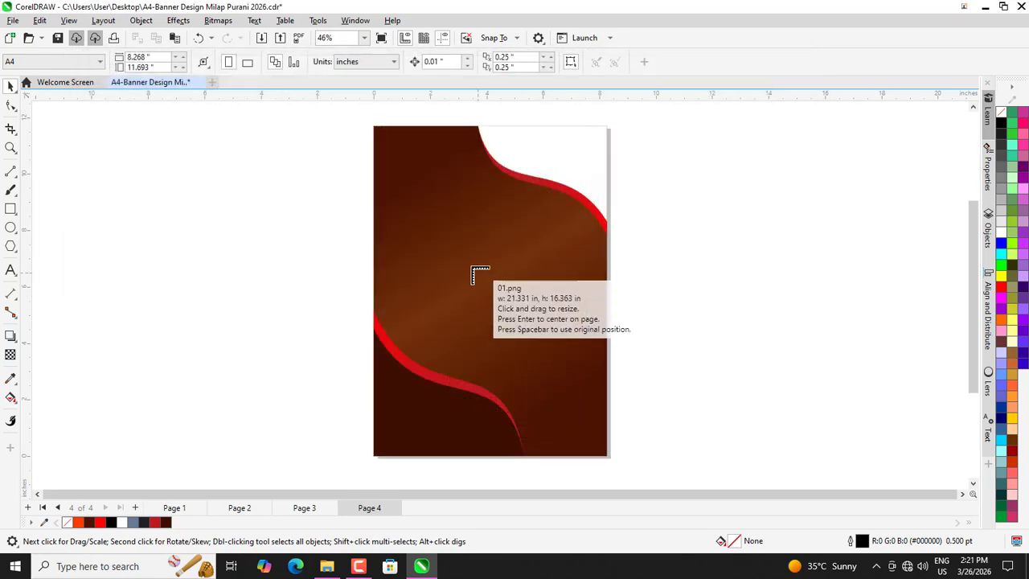
left_click_drag(696, 488, 702, 488)
left_click_drag(574, 369, 504, 332)
left_click_drag(365, 166, 420, 209)
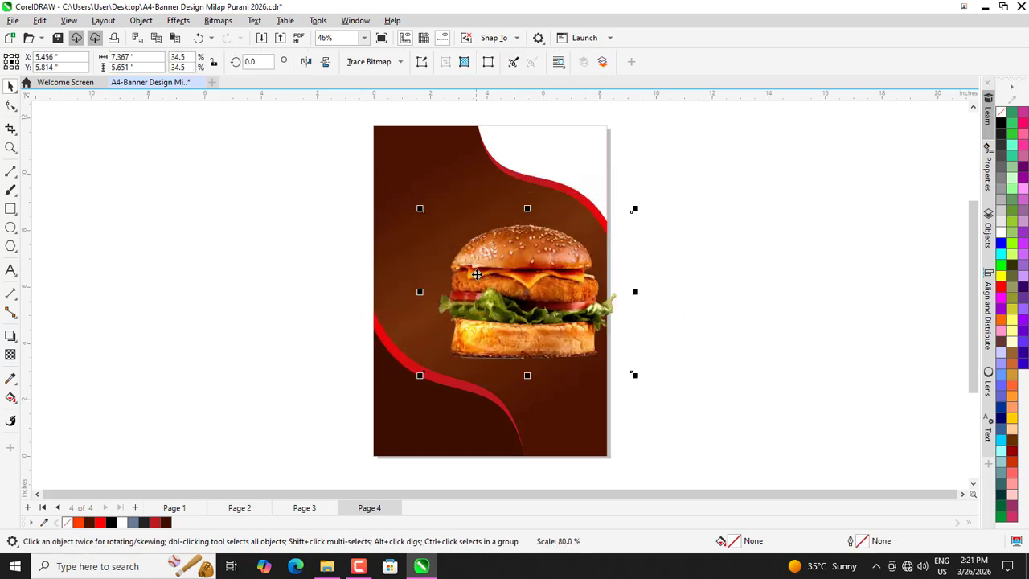
- Position the burger slightly above mid-page, centered horizontally on the brown background and nudged right to X 4.304 inches
left_click_drag(483, 281, 478, 252)
left_click(407, 168, "shift")
key("c")
key("e")
left_click(305, 192)
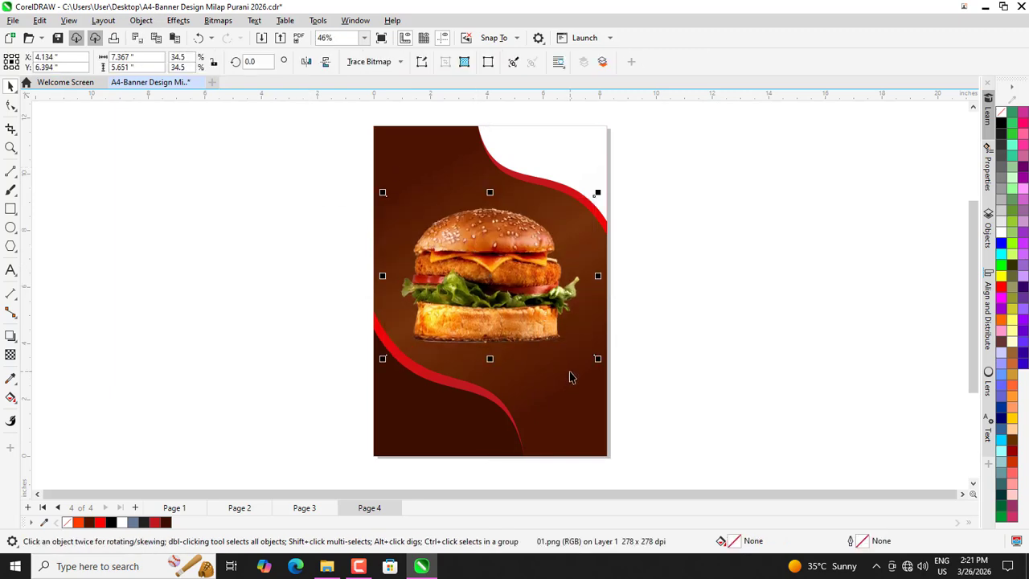
key("Right")
key("Right")
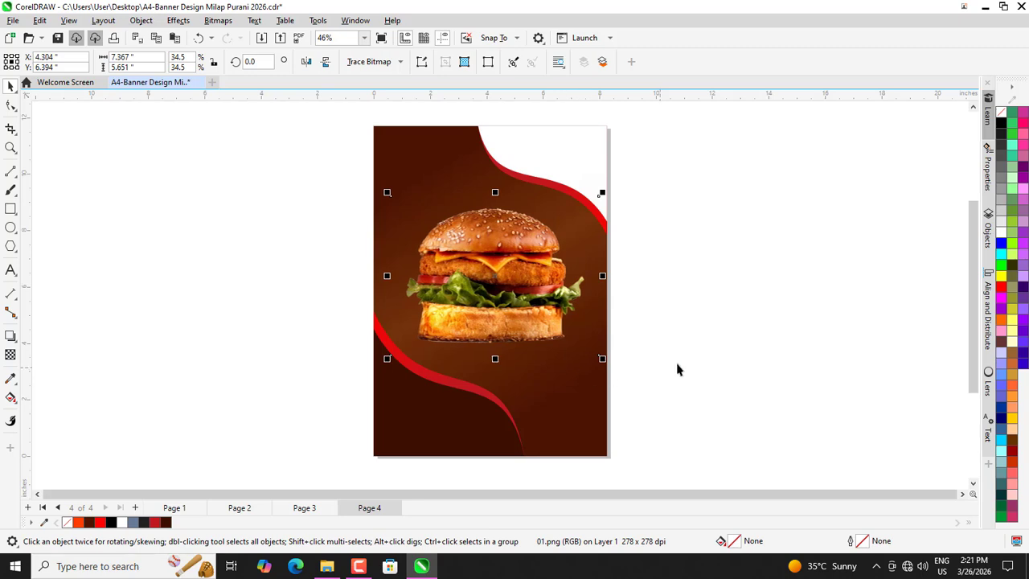
left_click(709, 364)
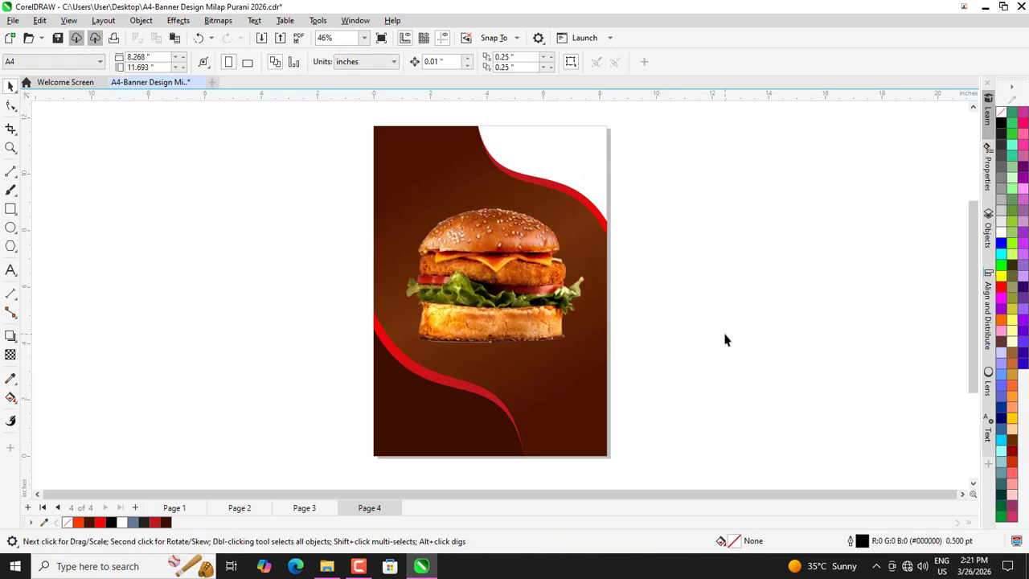
scroll(623, 337, "down", 1)
scroll(584, 145, "up", 2)
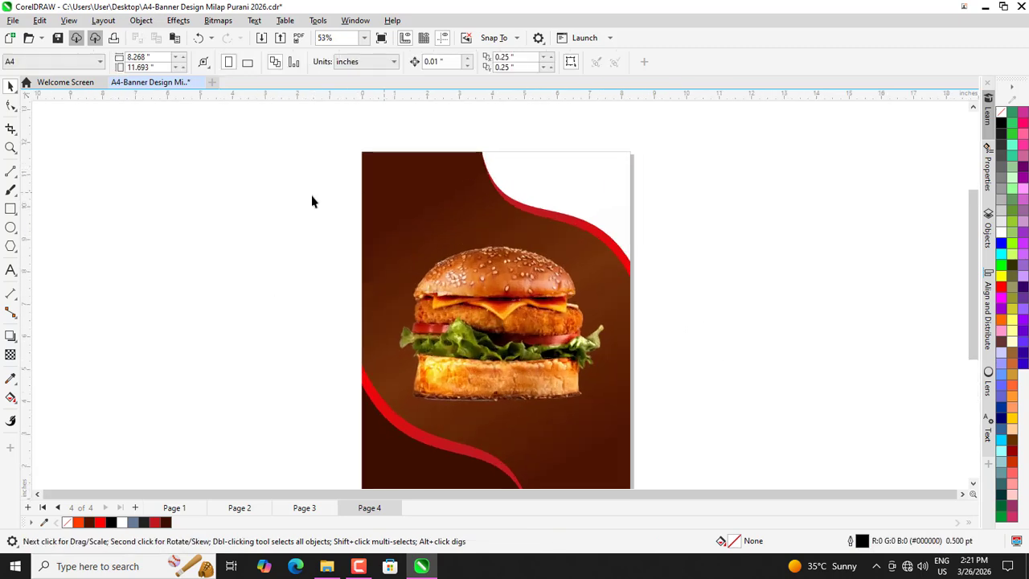
- Add the artistic text "Restaurant" in the brown area near the page's upper-left corner
left_click(11, 270)
scroll(394, 184, "up", 2)
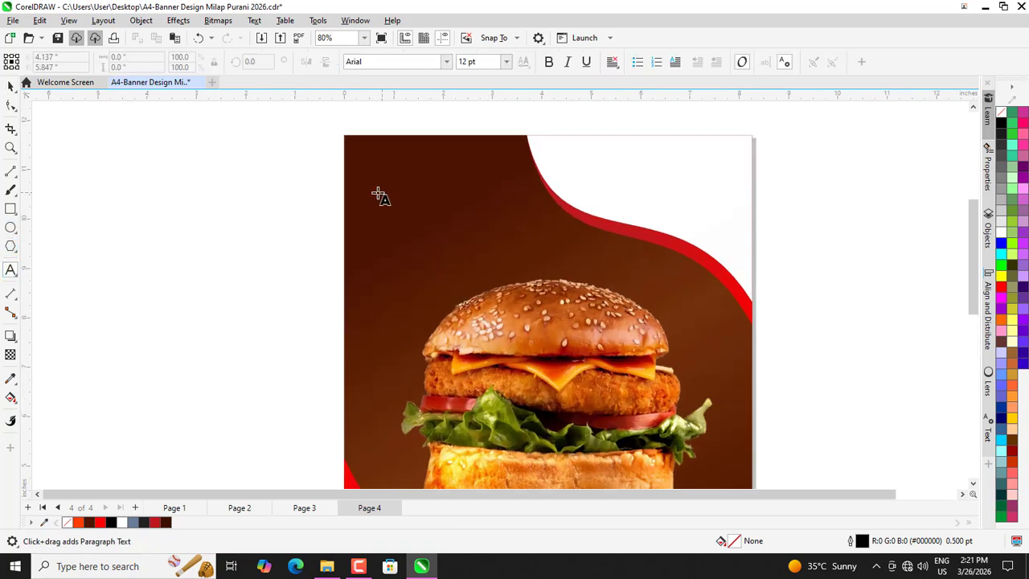
left_click(374, 192)
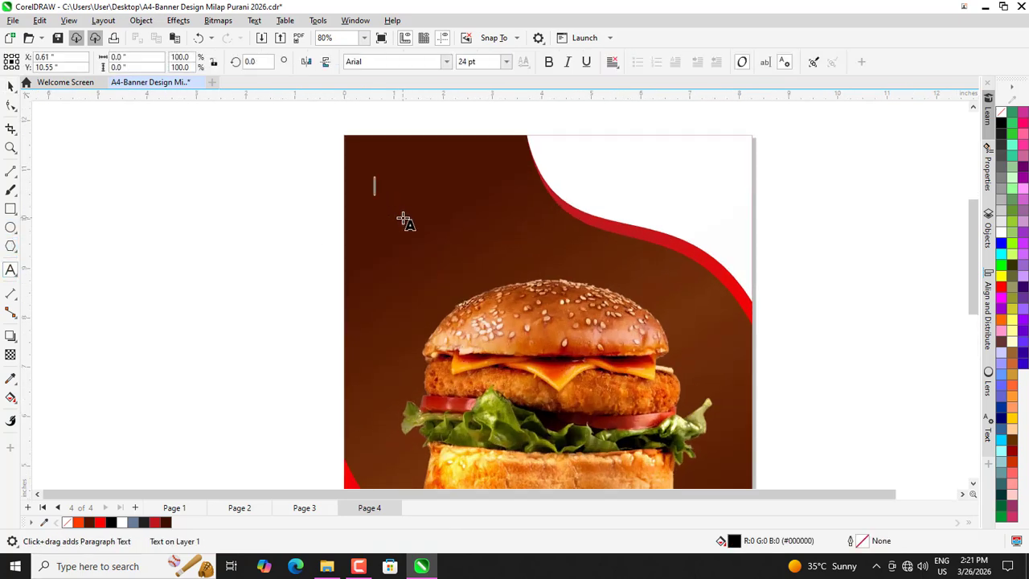
type("Restaurant")
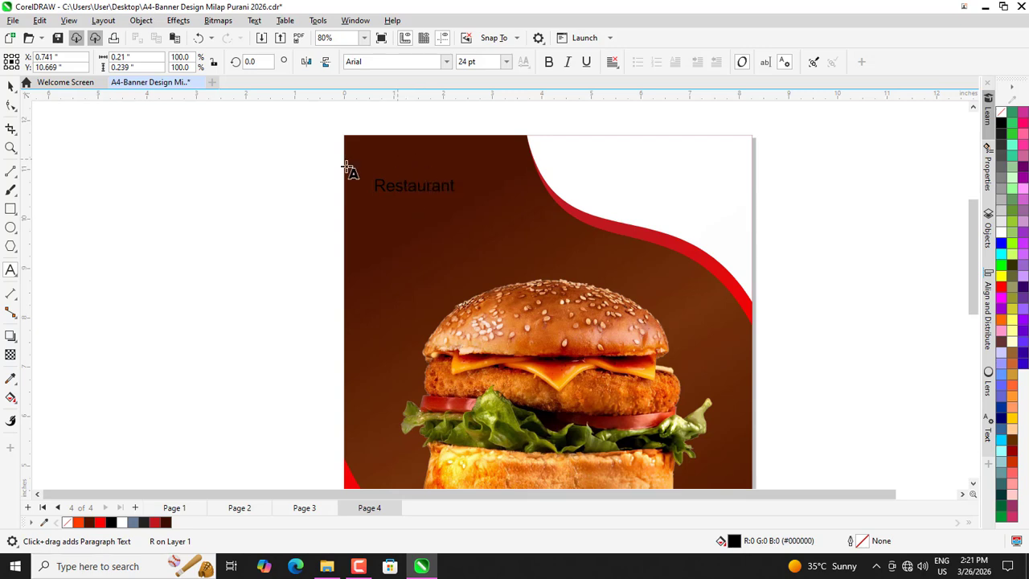
left_click(11, 85)
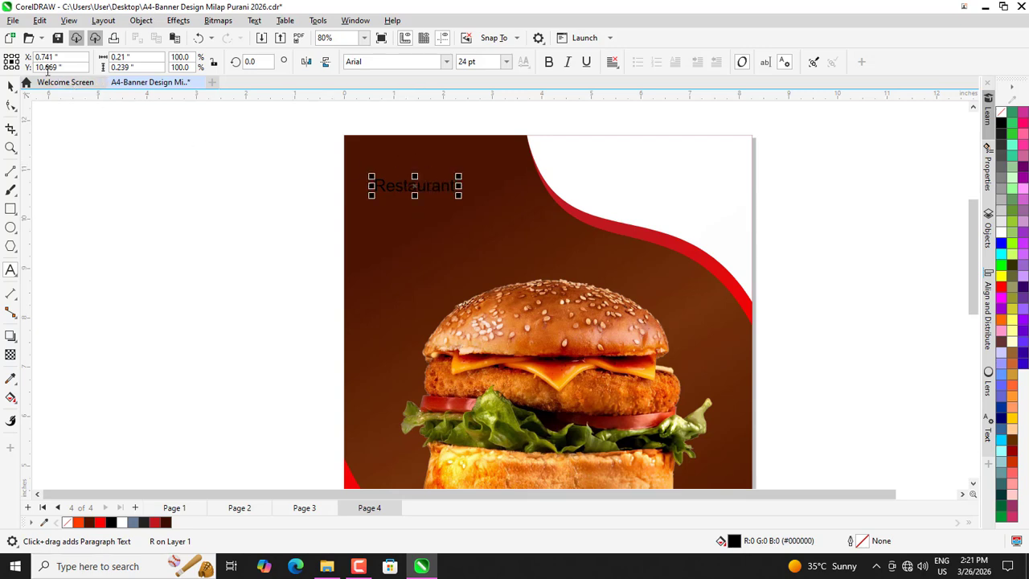
left_click(277, 199)
- Make the "Restaurant" text bold and white, and enlarge it by about half
left_click(394, 191)
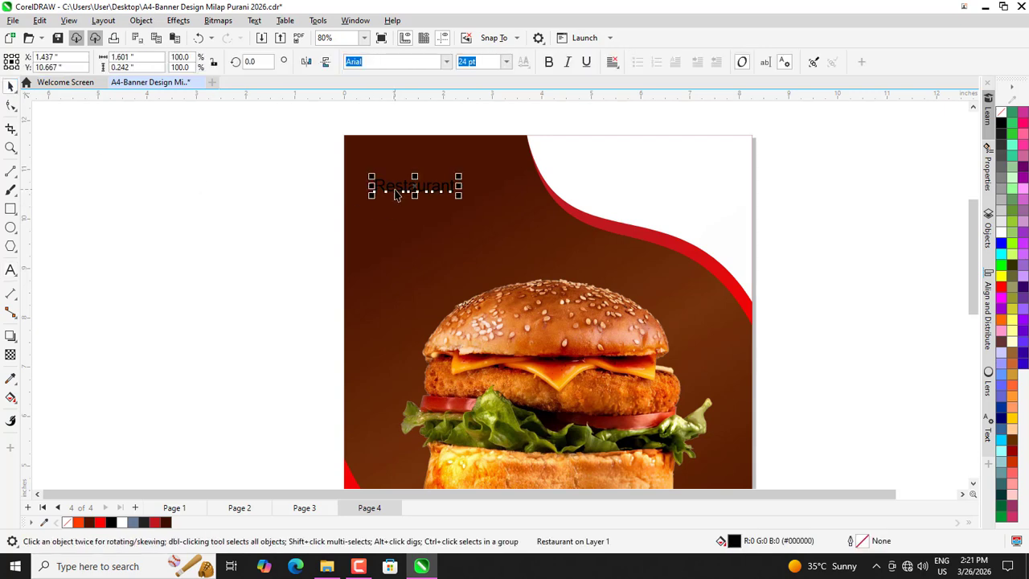
left_click(548, 62)
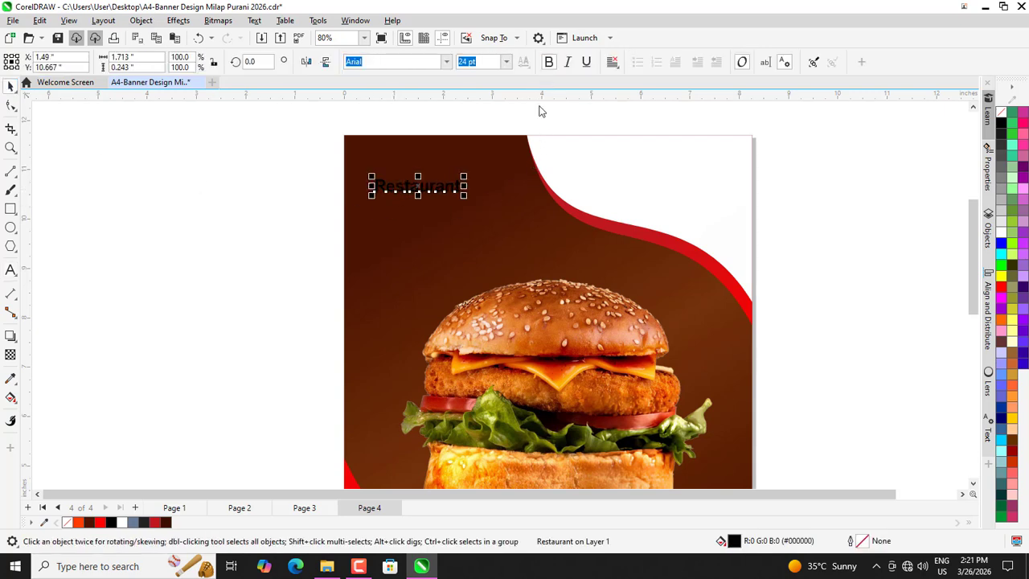
left_click(444, 65)
left_click(300, 137)
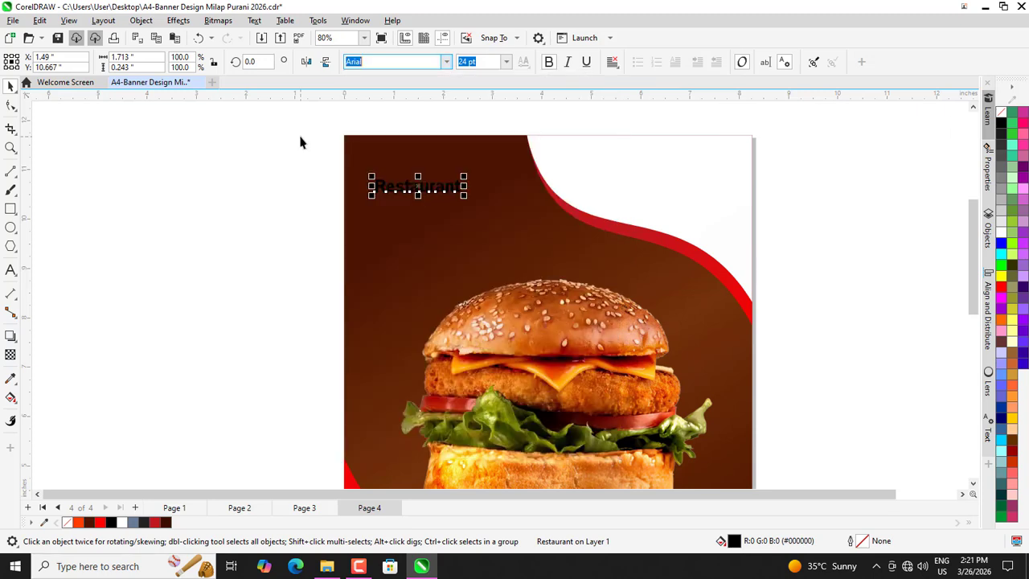
left_click(1001, 231)
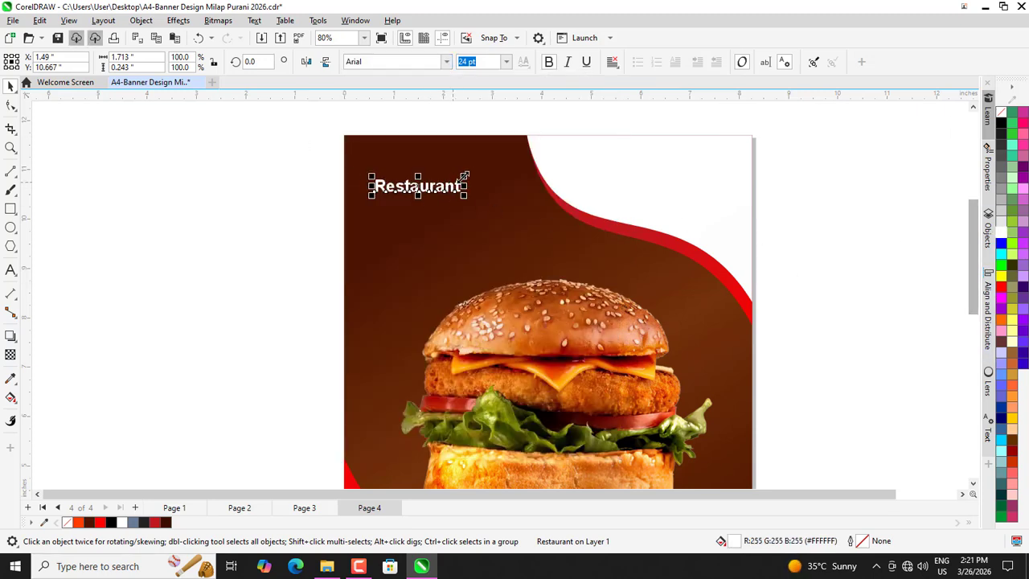
left_click_drag(465, 176, 509, 148)
left_click(360, 199)
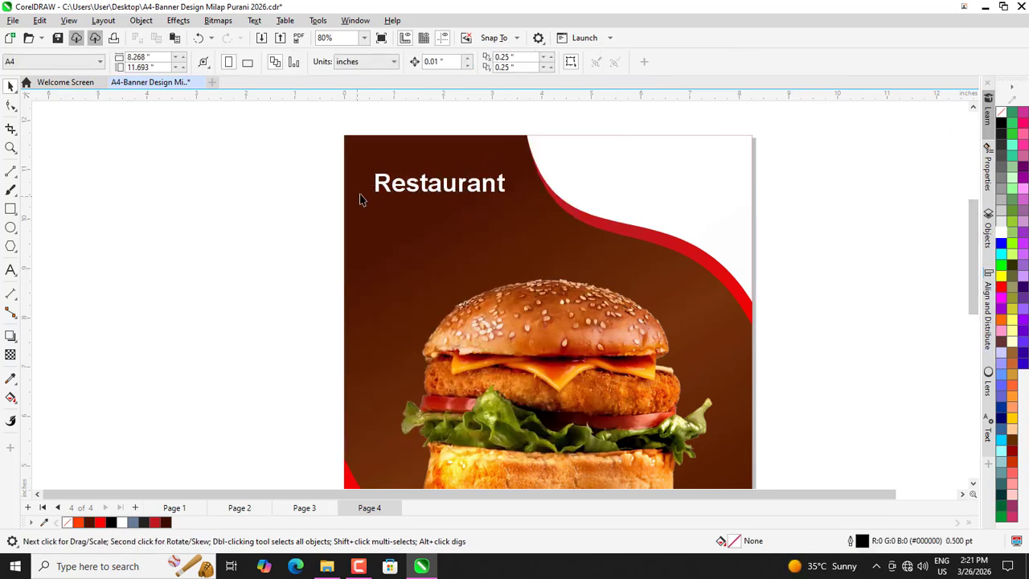
- Move the "Restaurant" text closer to the page's upper-left corner and save the document
left_click_drag(394, 190, 385, 171)
left_click(247, 214)
scroll(357, 174, "down", 1)
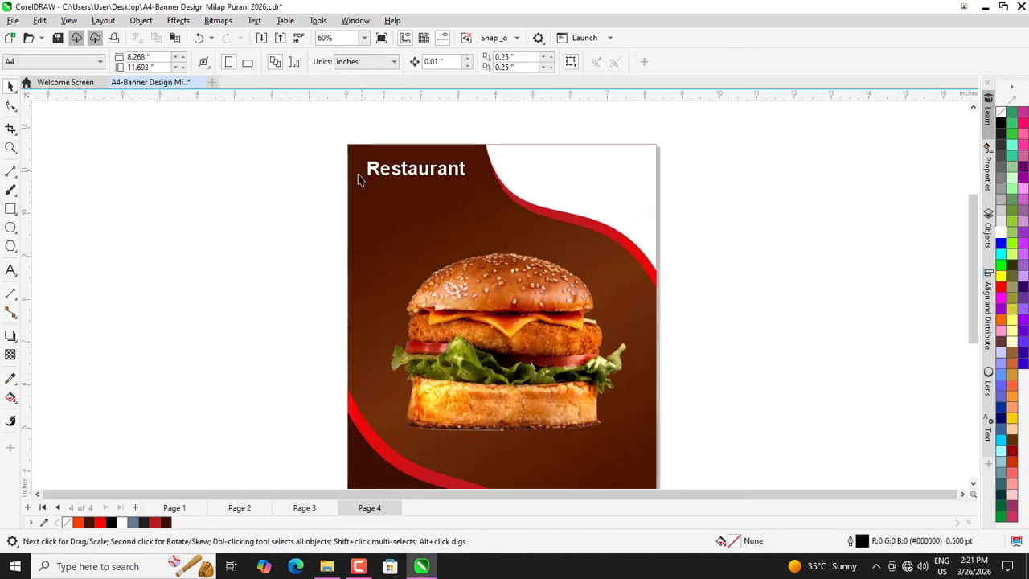
scroll(320, 185, "down", 1)
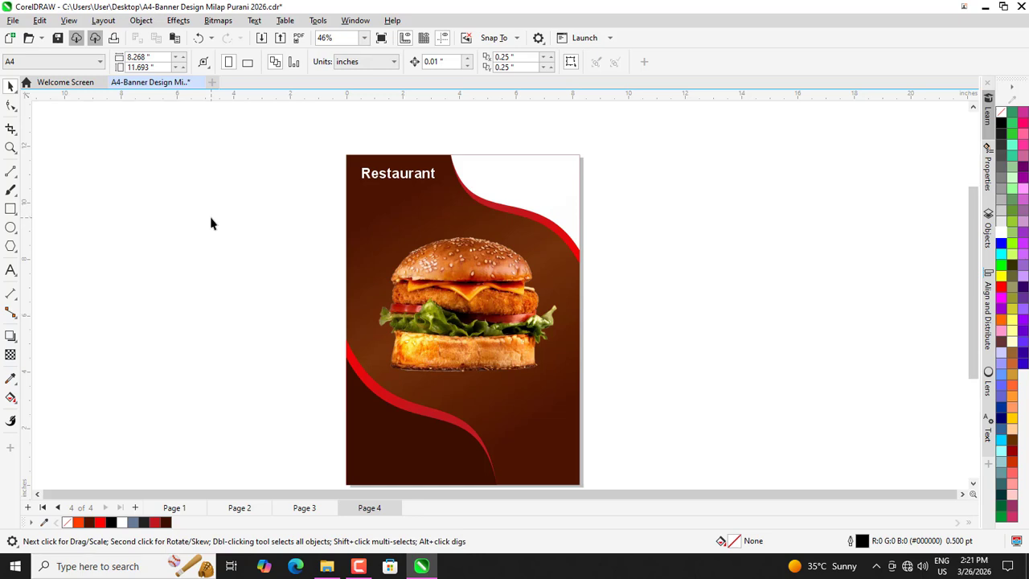
scroll(302, 270, "up", 1)
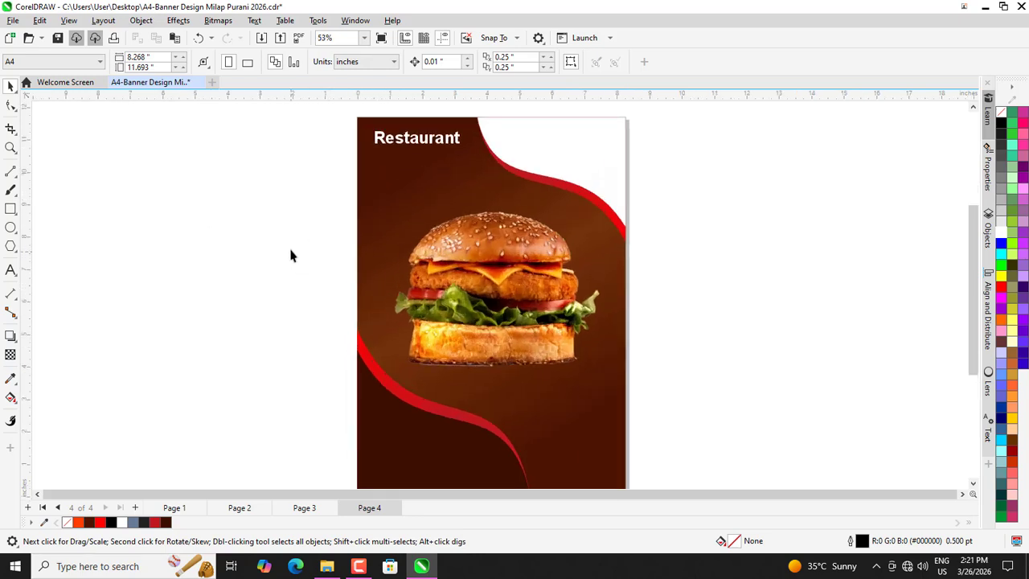
key("ctrl+s")
- Add the artistic text "FOOD" below "Restaurant", above the burger
left_click(10, 270)
left_click(384, 186)
type("FOOD")
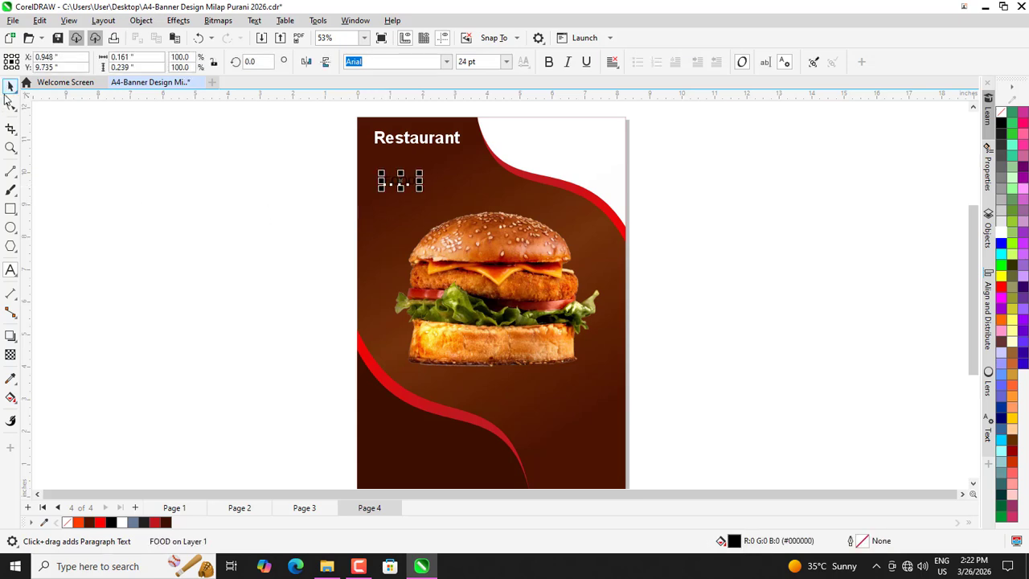
left_click(10, 88)
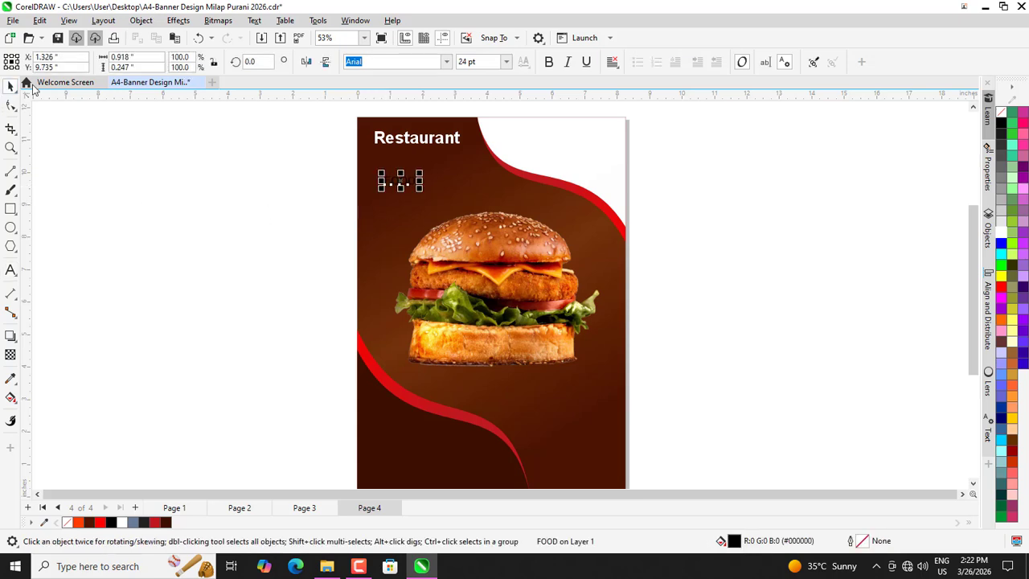
- Enlarge the "FOOD" text to about 71 pt and set its font to Nirmala UI Bold
left_click_drag(424, 189, 478, 204)
left_click(447, 62)
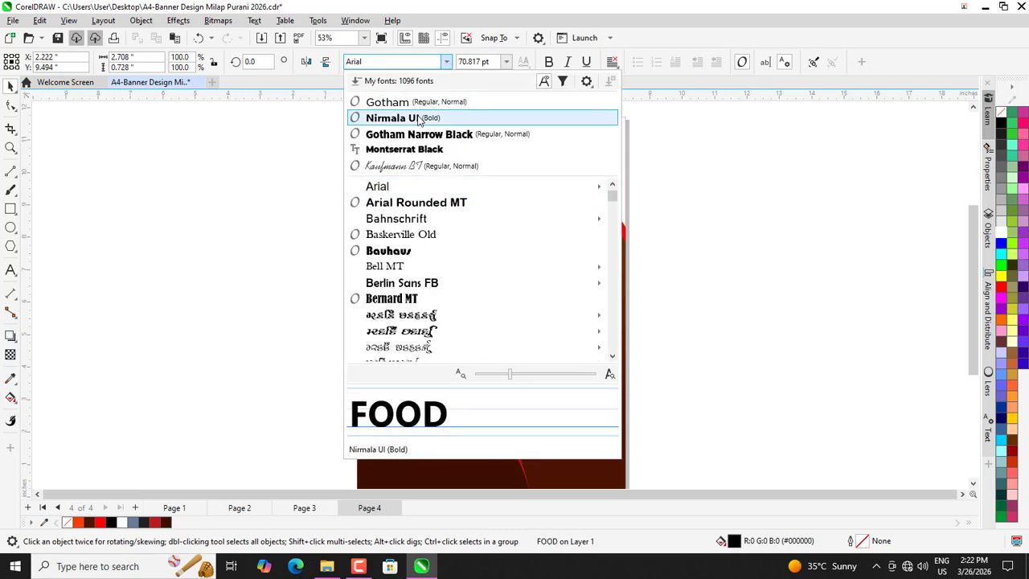
left_click(418, 119)
left_click(174, 164)
scroll(113, 189, "down", 2)
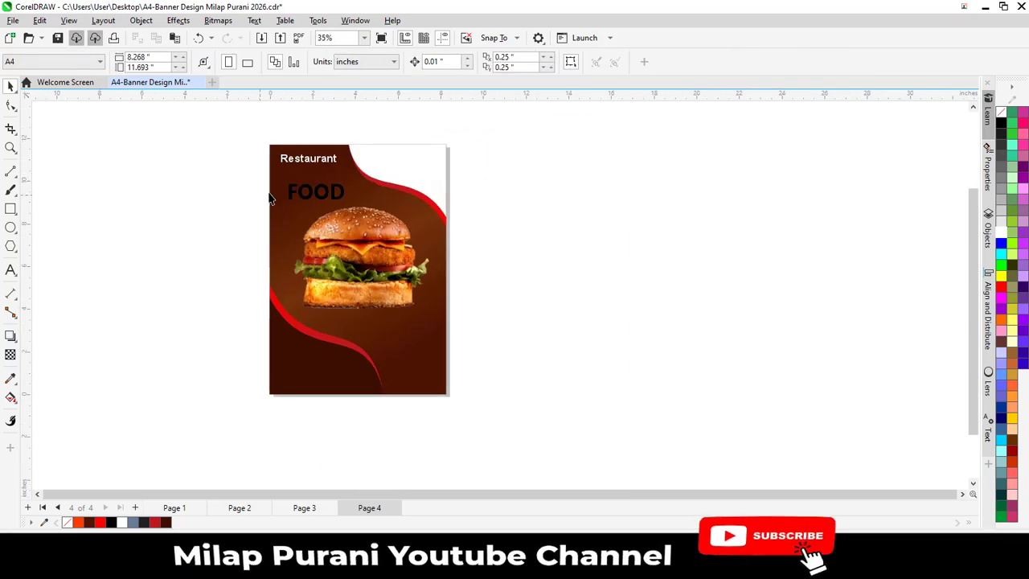
- Place "FOOD" directly beneath "Restaurant" and enlarge it to about 87 pt so both words are about equally wide
scroll(325, 202, "up", 2)
left_click(329, 171)
left_click_drag(329, 171, 297, 177)
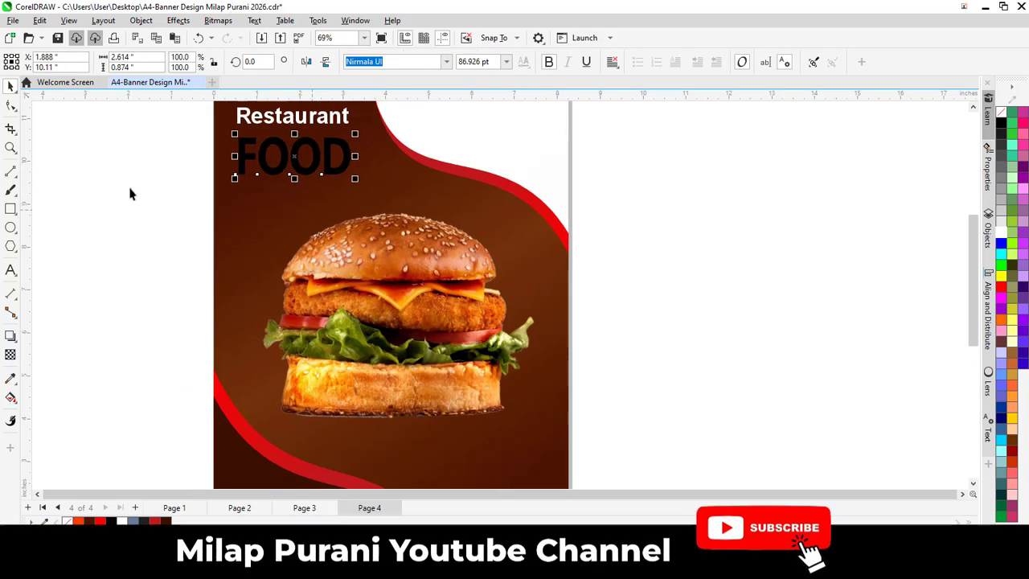
left_click(131, 193)
scroll(131, 193, "down", 2)
scroll(258, 192, "up", 2)
- Align the left edge of "FOOD" with "Restaurant" and fill "FOOD" with white
left_click(316, 225)
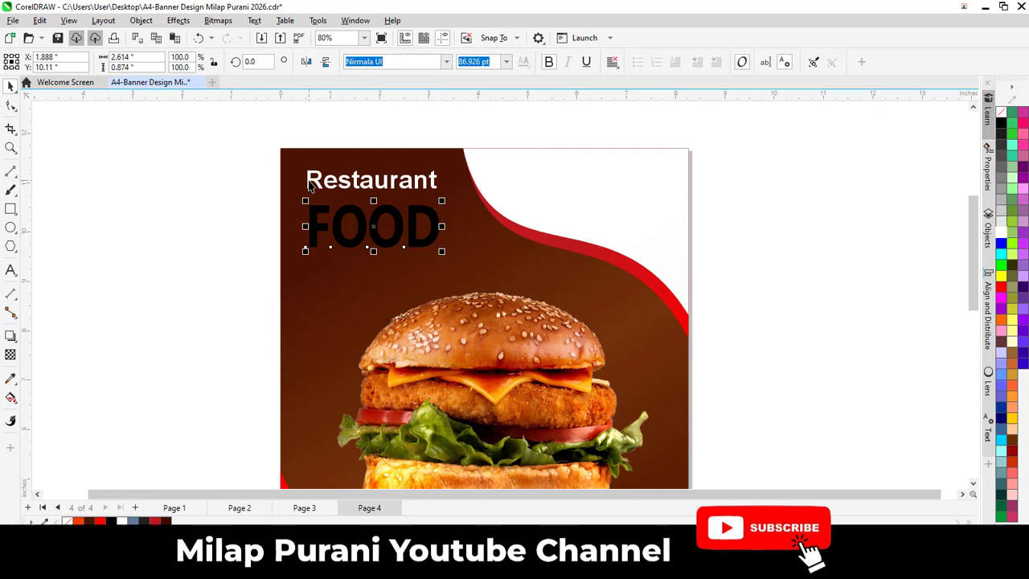
left_click(308, 179, "shift")
left_click(256, 216)
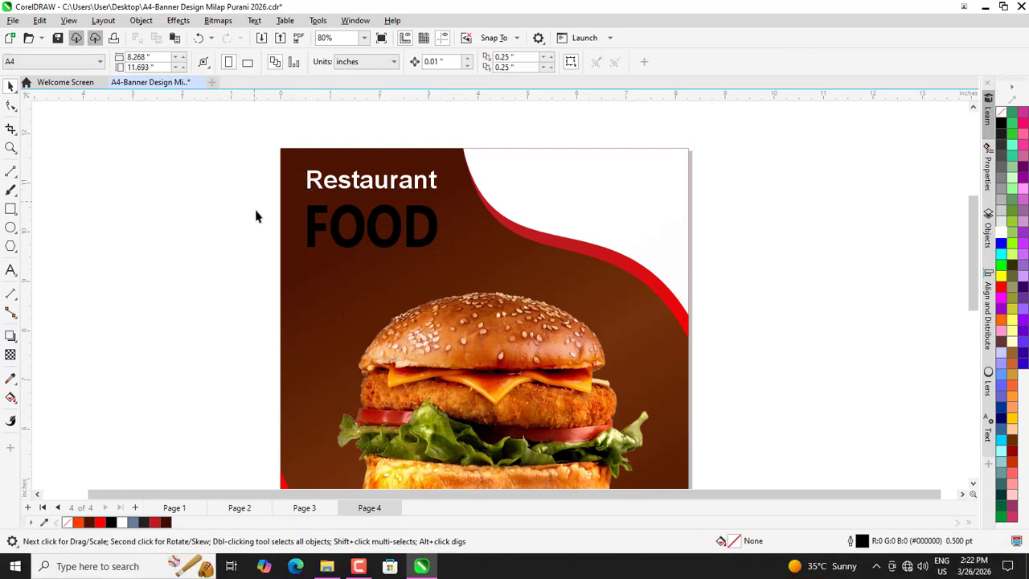
left_click(311, 229)
left_click(1001, 239)
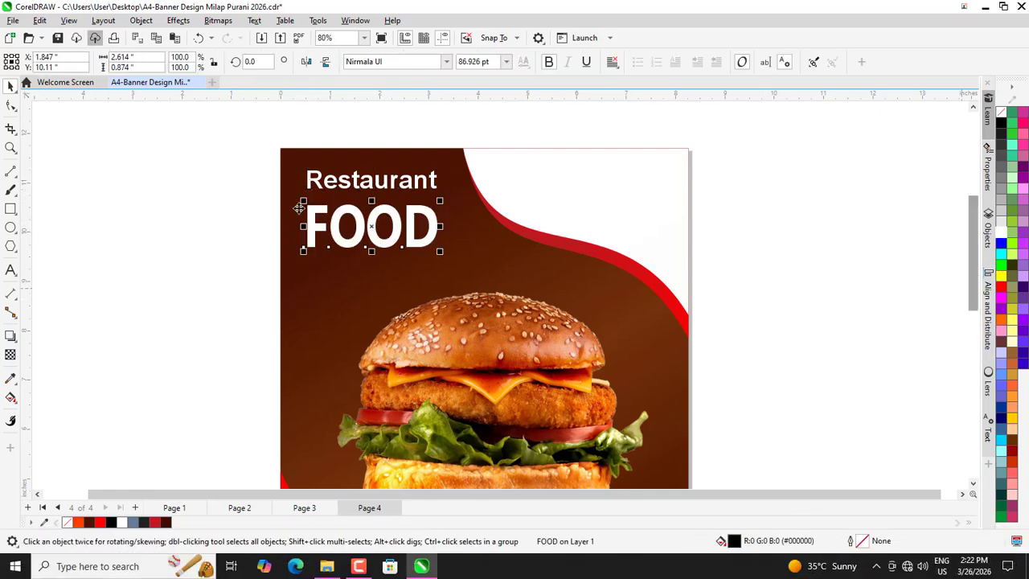
- Add a horizontal black drop shadow from the left to the right edge of "FOOD", with opacity 74 and feathering 10
scroll(188, 223, "up", 1)
left_click(13, 338)
scroll(410, 236, "up", 2)
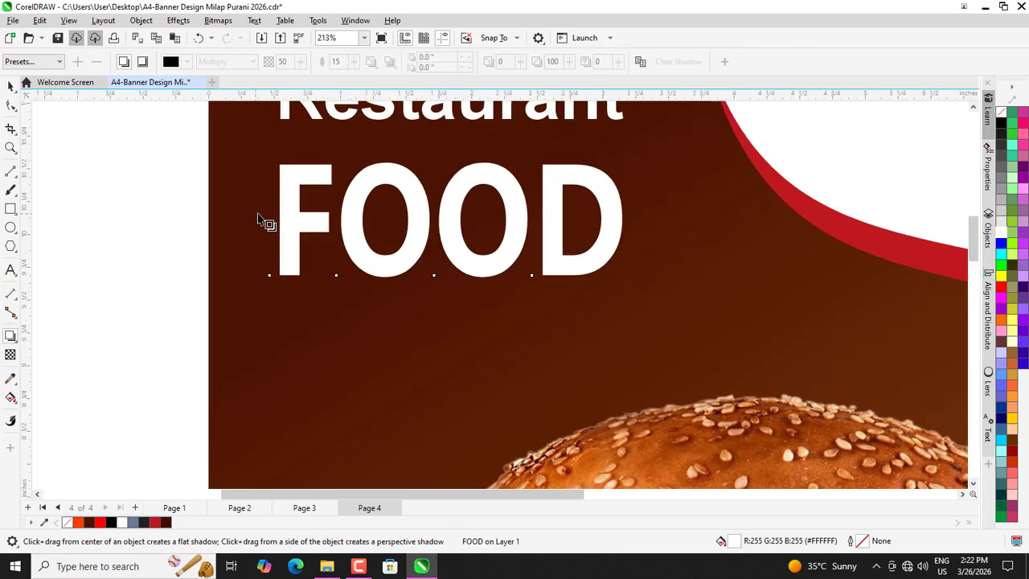
left_click_drag(280, 217, 686, 234)
left_click_drag(624, 220, 625, 220)
left_click_drag(302, 62, 352, 63)
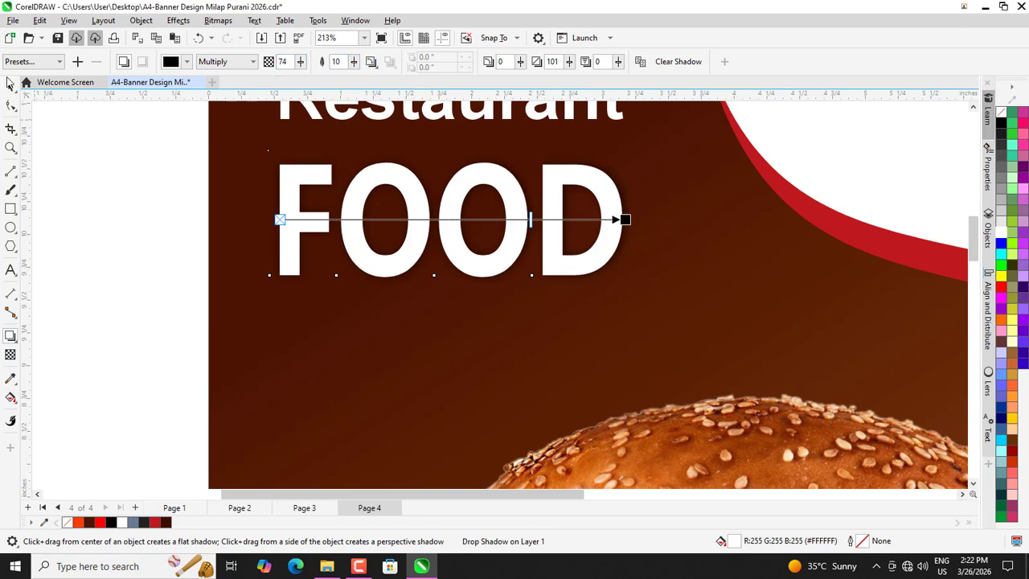
- Extend the drop shadow of "FOOD" slightly further past the text's right edge
left_click(10, 86)
scroll(334, 242, "down", 2)
scroll(440, 274, "up", 1)
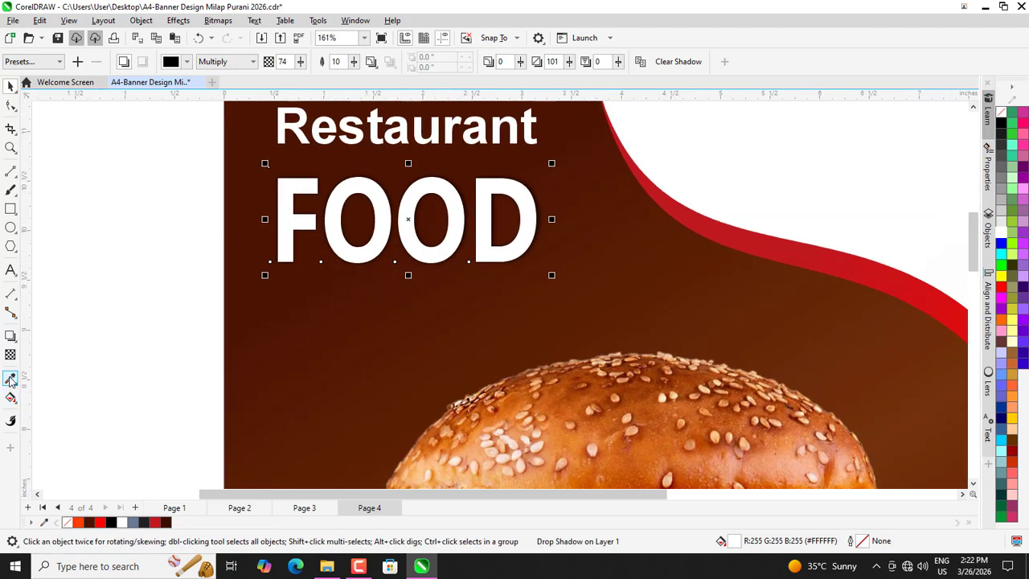
left_click(10, 336)
mouse_move(539, 219)
left_mouse_down()
mouse_move(551, 218)
mouse_move(544, 226)
left_mouse_up()
scroll(551, 218, "up", 2)
scroll(545, 226, "down", 2)
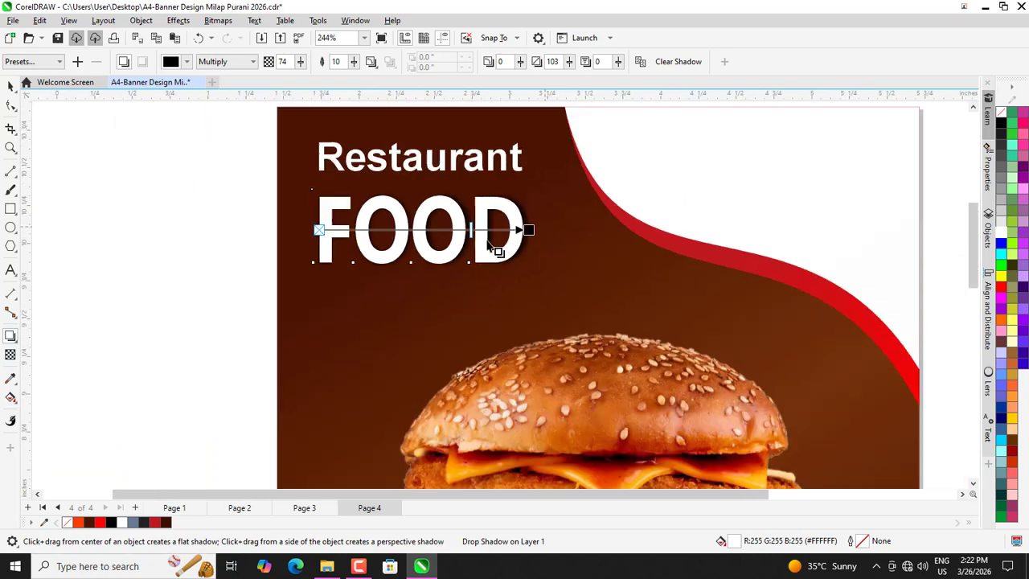
left_click(10, 86)
scroll(417, 213, "down", 2)
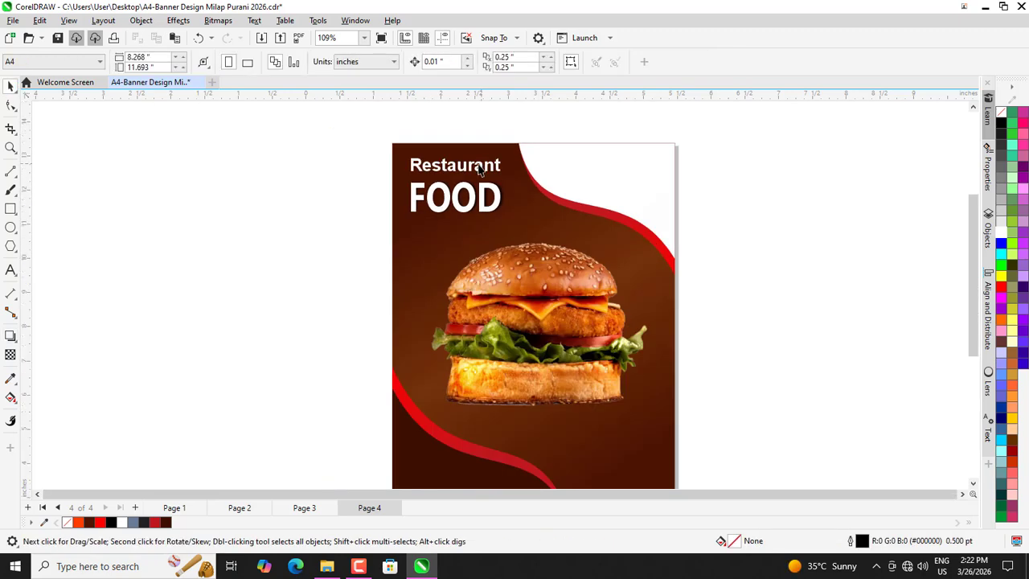
- Enlarge "FOOD" proportionally to about 106 pt, keeping its left edge in line with "Restaurant"
scroll(430, 198, "up", 1)
left_click(426, 170)
left_click(430, 193, "shift")
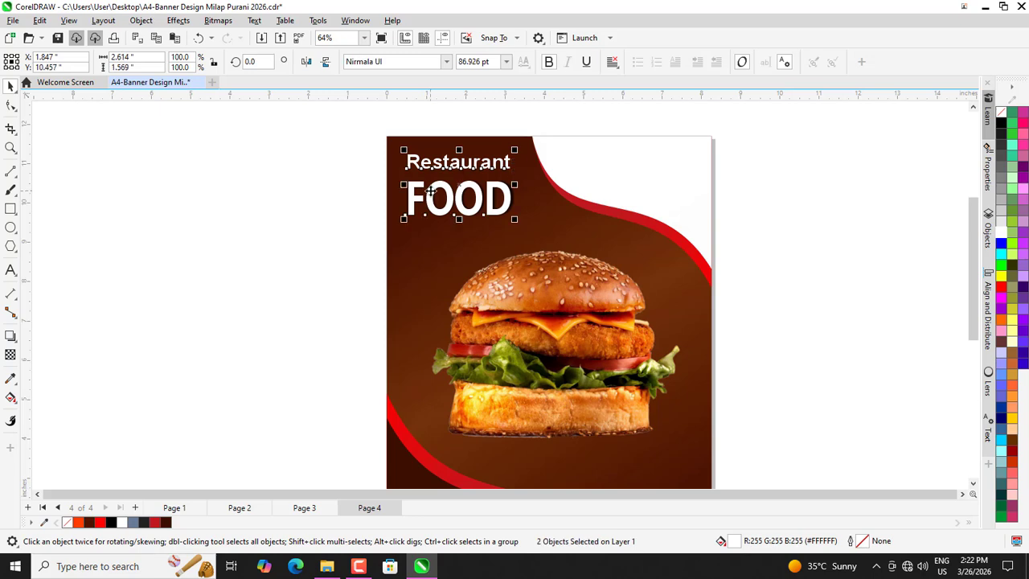
left_click(267, 176)
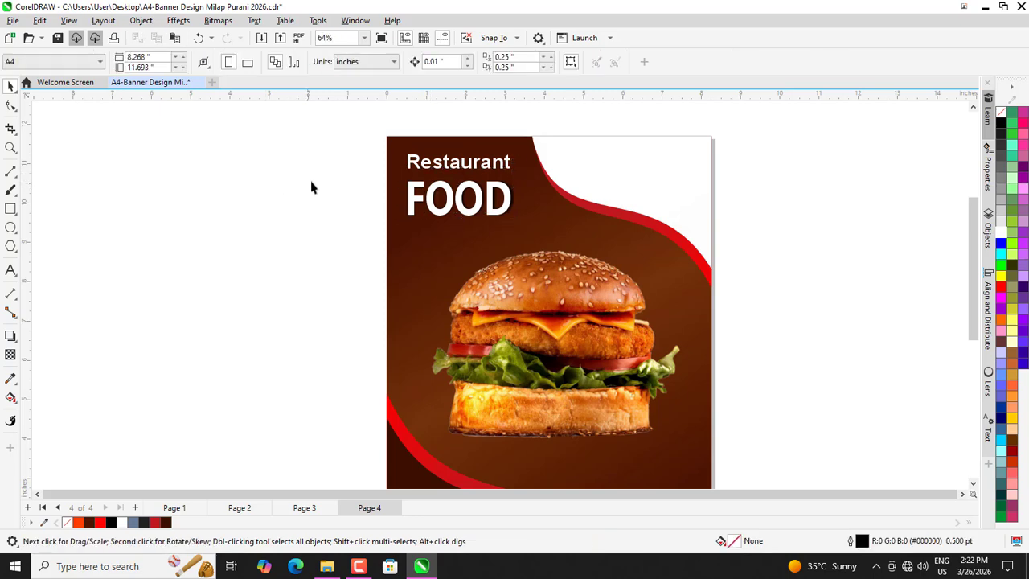
left_click(506, 212)
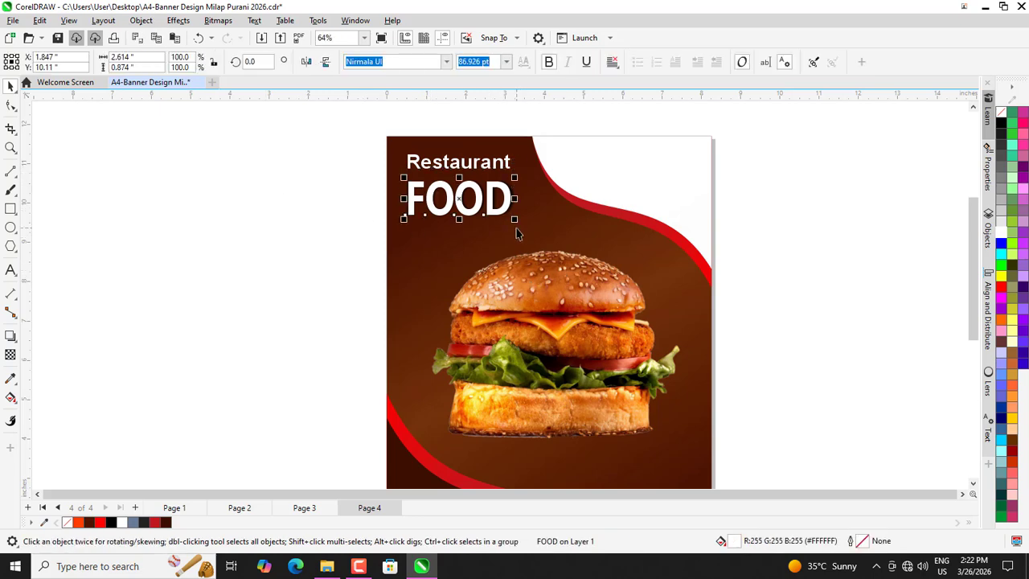
left_click_drag(515, 224, 540, 230)
left_click(303, 198)
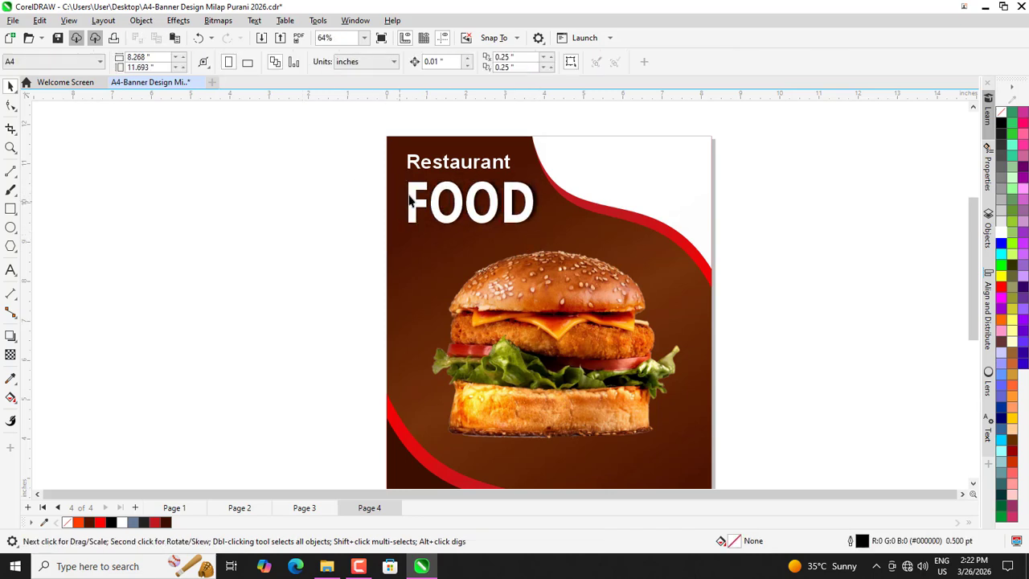
- Reduce "Restaurant" to about 30 pt and nudge it together with "FOOD" slightly upward
left_click(453, 168)
left_click_drag(514, 173, 494, 170)
left_click(414, 197)
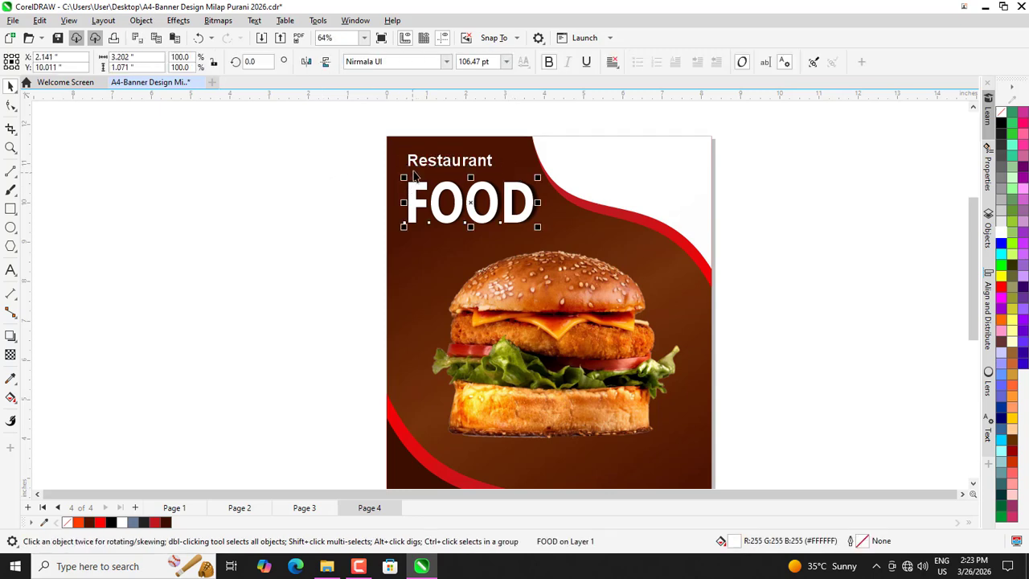
left_click(411, 157, "shift")
key("Up")
key("Up")
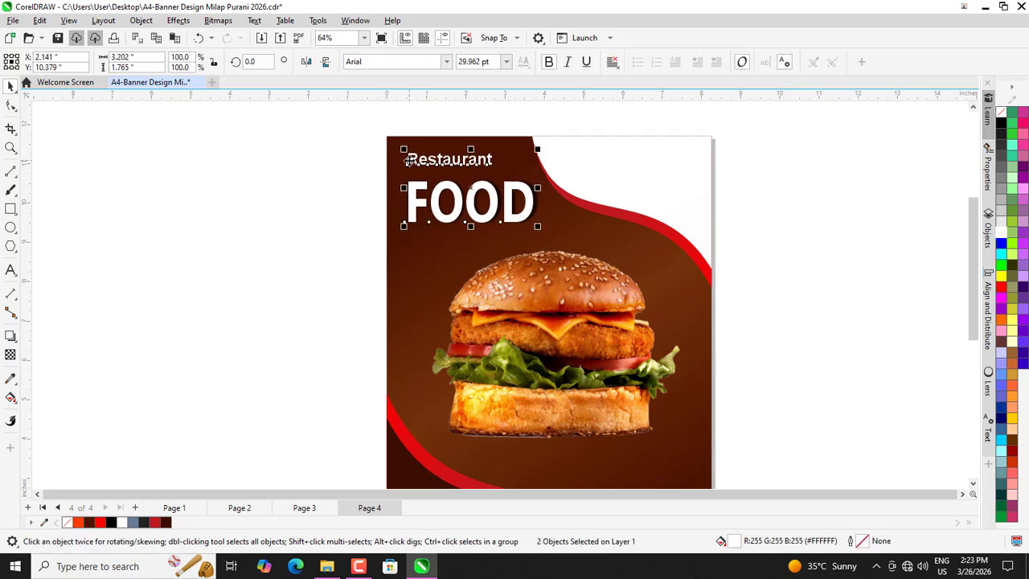
left_click(291, 170)
- Move "FOOD" straight up closer to "Restaurant" and save the document
left_click(407, 201)
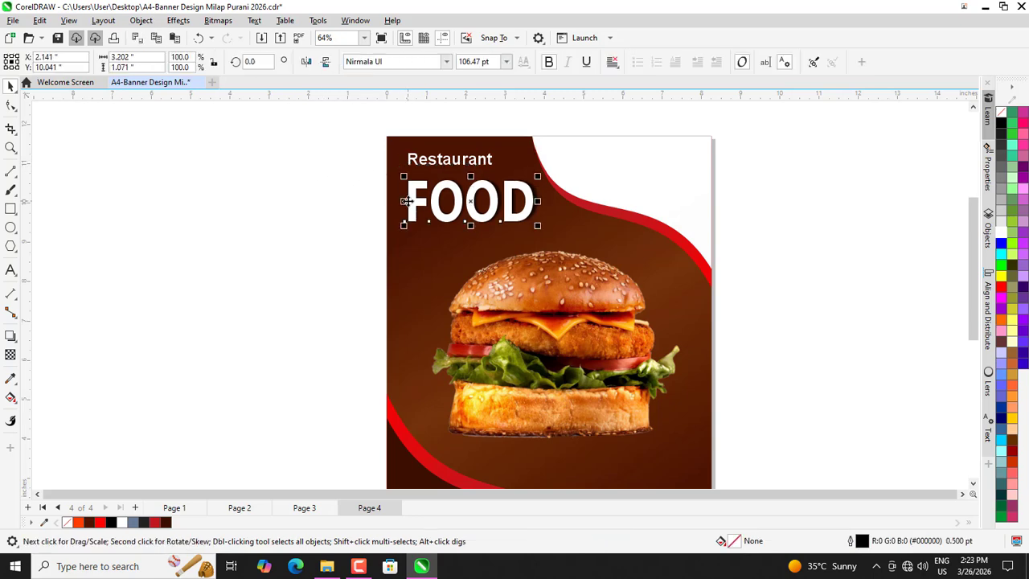
left_click_drag(407, 201, 408, 198)
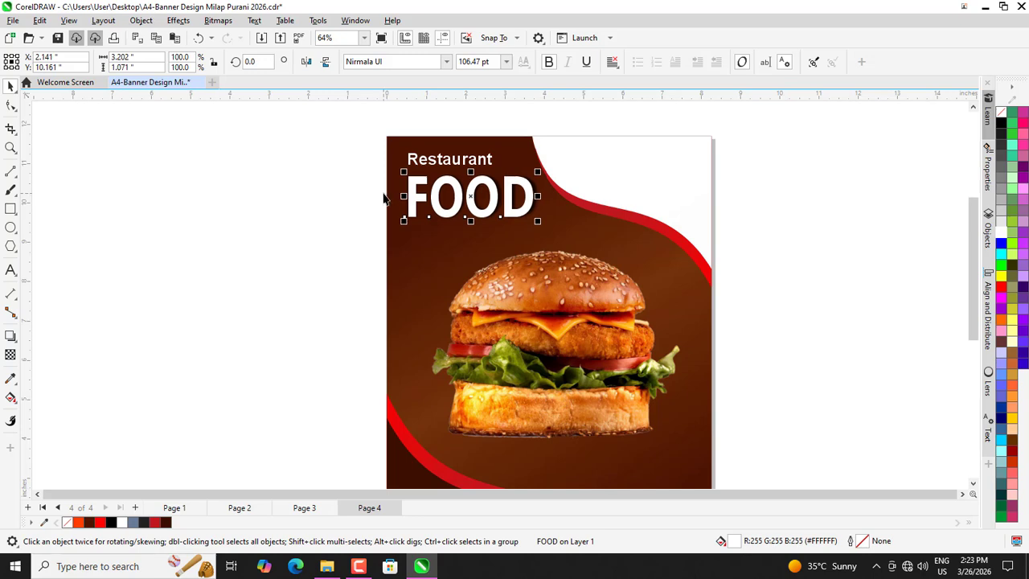
left_click(338, 185)
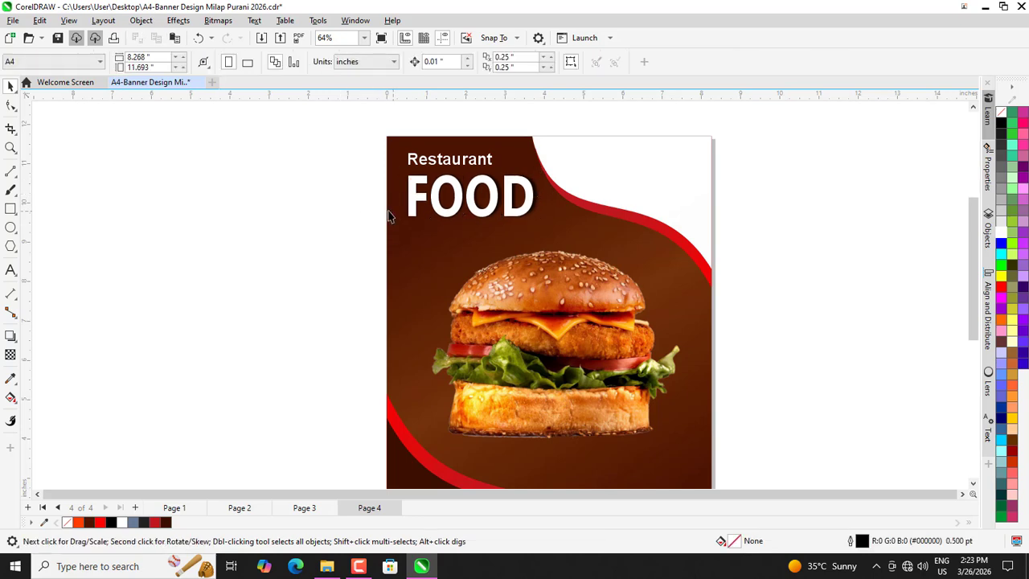
scroll(367, 195, "down", 2)
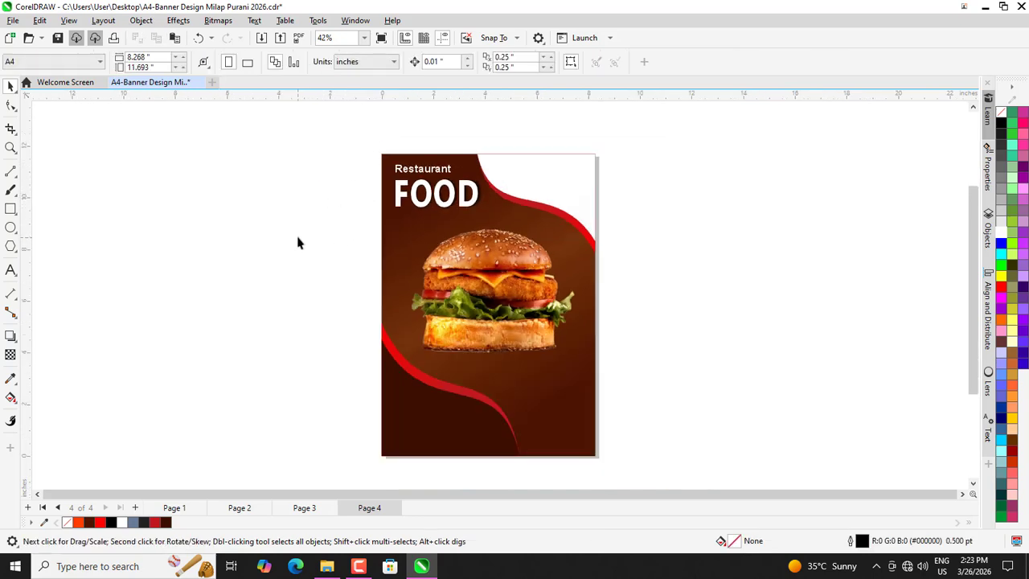
key("ctrl+s")
- Draw a circle about 2.37 inches in diameter overlapping the lower left part of the burger's bottom bun
left_click(10, 227)
scroll(426, 376, "up", 2)
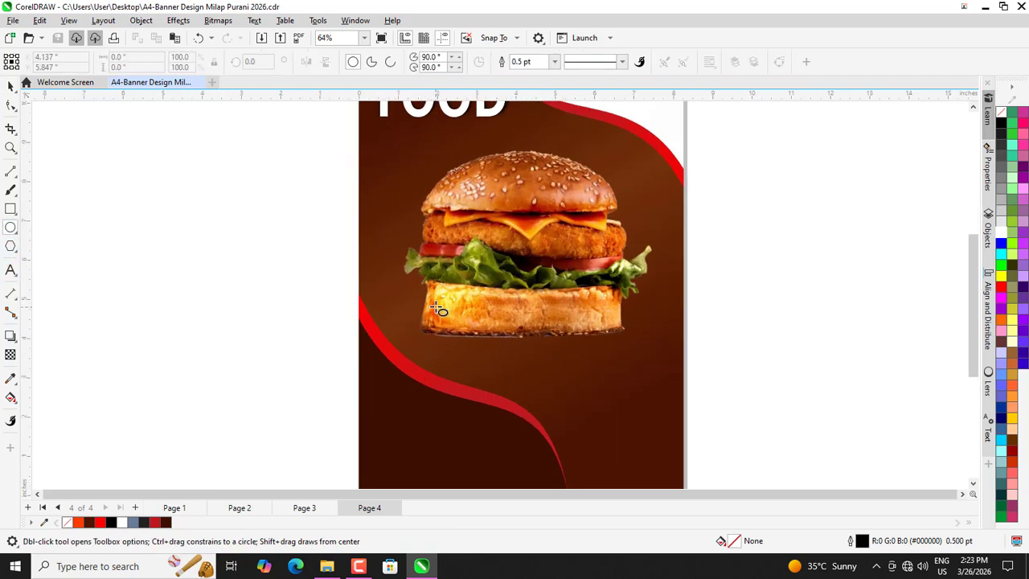
left_click_drag(436, 306, 532, 402)
left_click(10, 86)
left_click(448, 214)
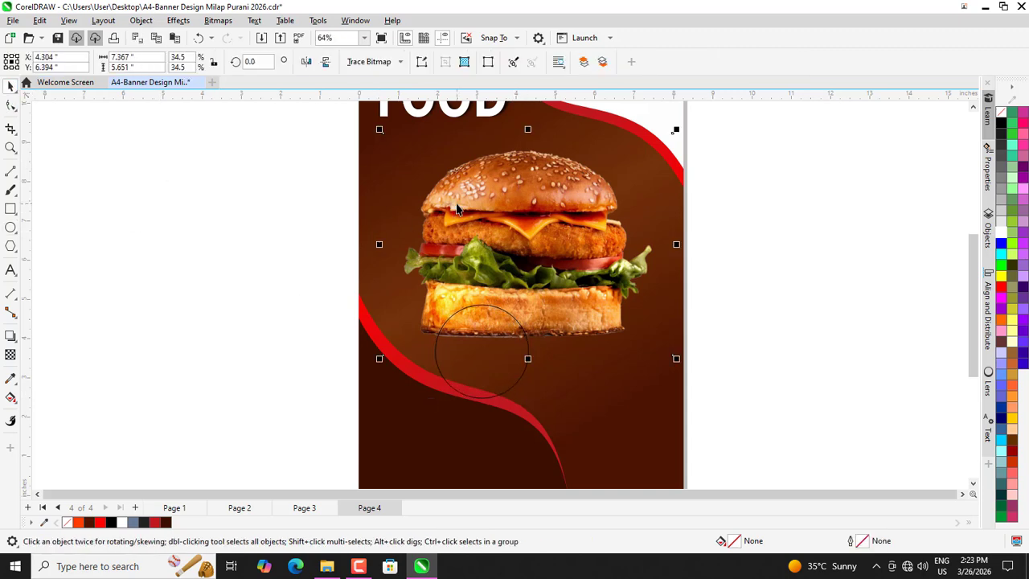
scroll(448, 213, "down", 1)
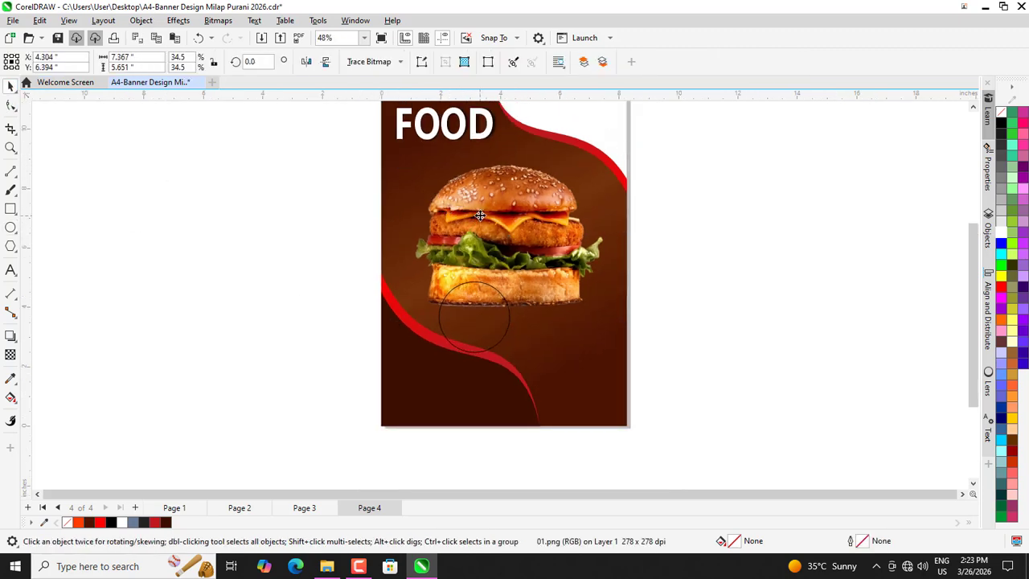
left_click_drag(480, 216, 474, 202)
key("ctrl+z")
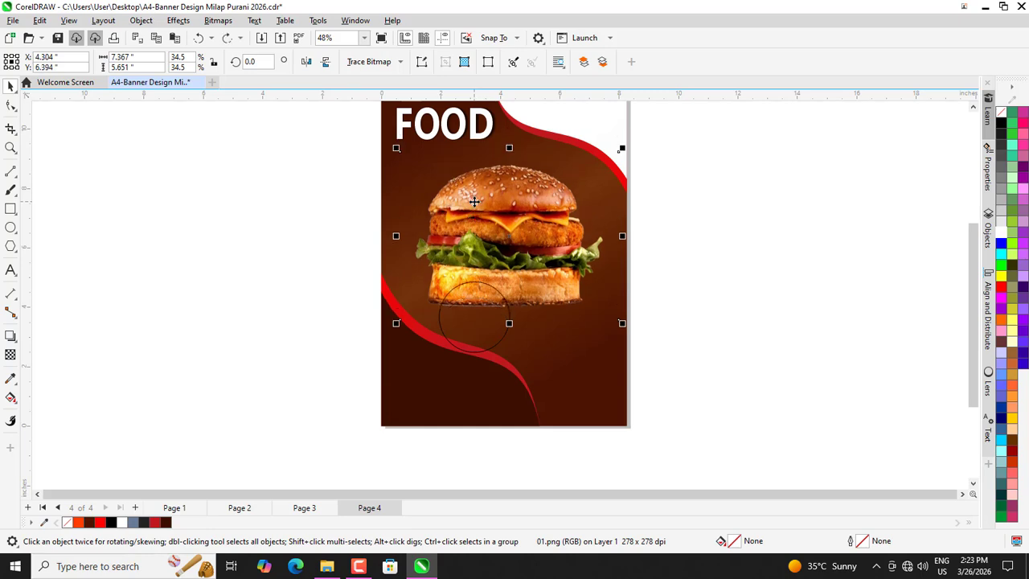
left_click(321, 189)
- Move "Restaurant" and "FOOD" together slightly down from the page's top edge
scroll(385, 217, "down", 1)
scroll(387, 245, "down", 1)
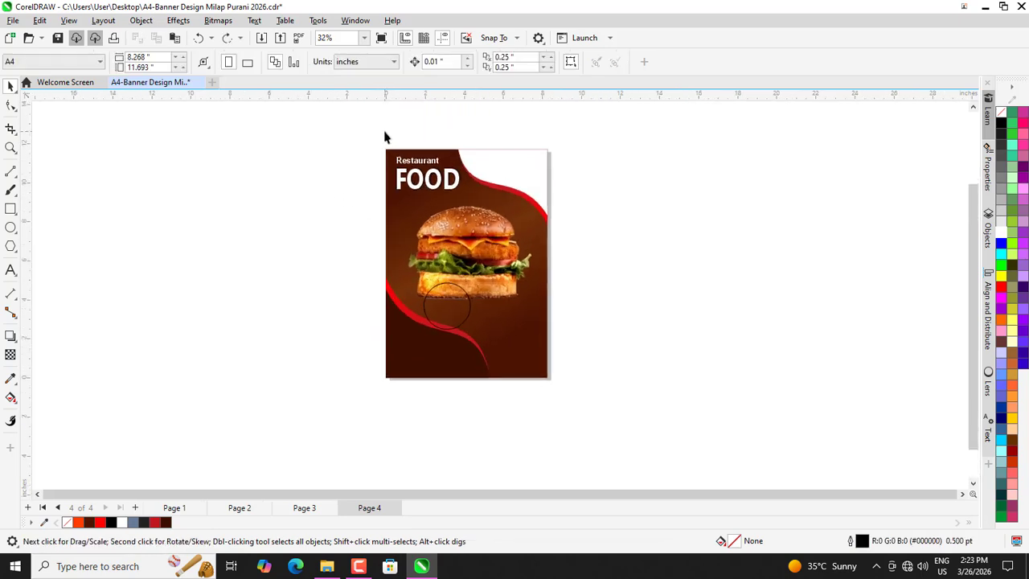
scroll(386, 137, "up", 1)
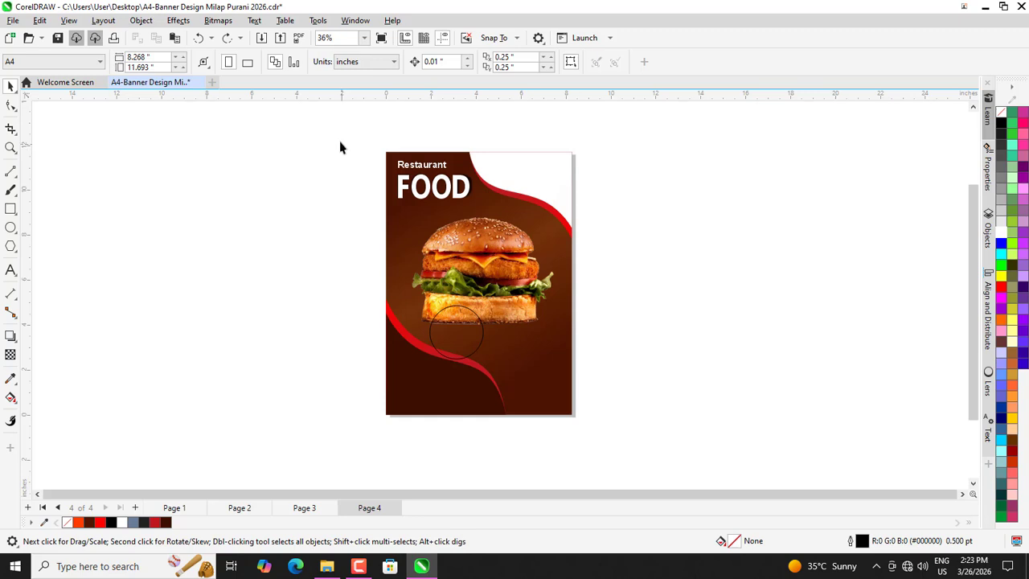
left_click_drag(425, 196, 478, 227)
left_click_drag(456, 193, 457, 201)
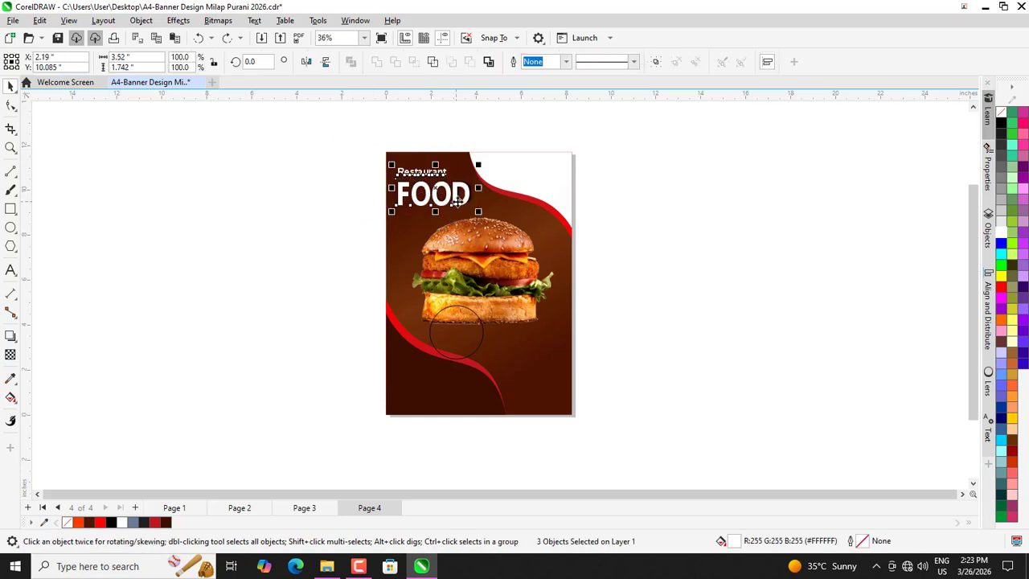
left_click(322, 217)
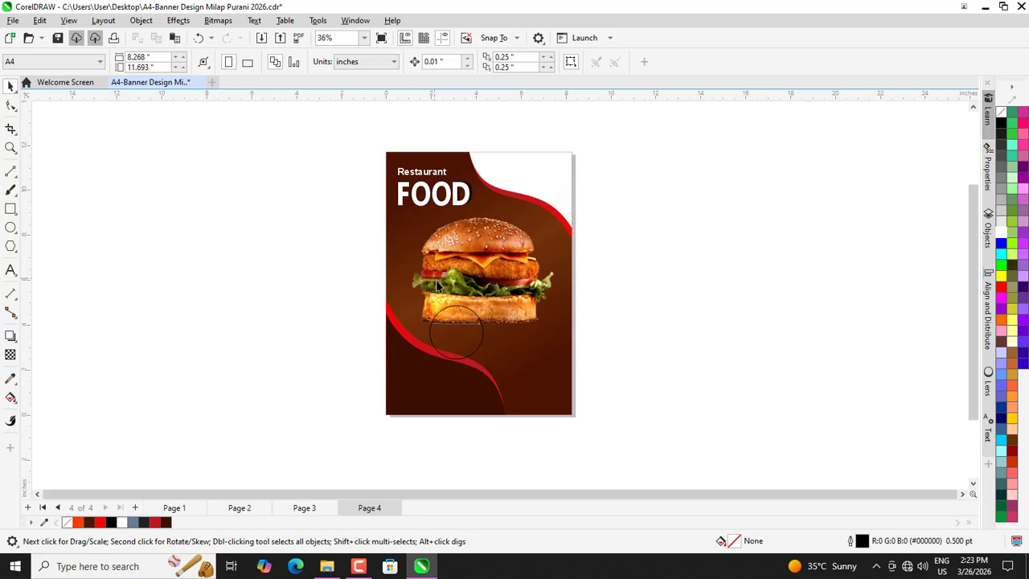
- Move the burger image straight up so its top bun sits just beneath "FOOD"
scroll(439, 292, "up", 1)
left_click(485, 249)
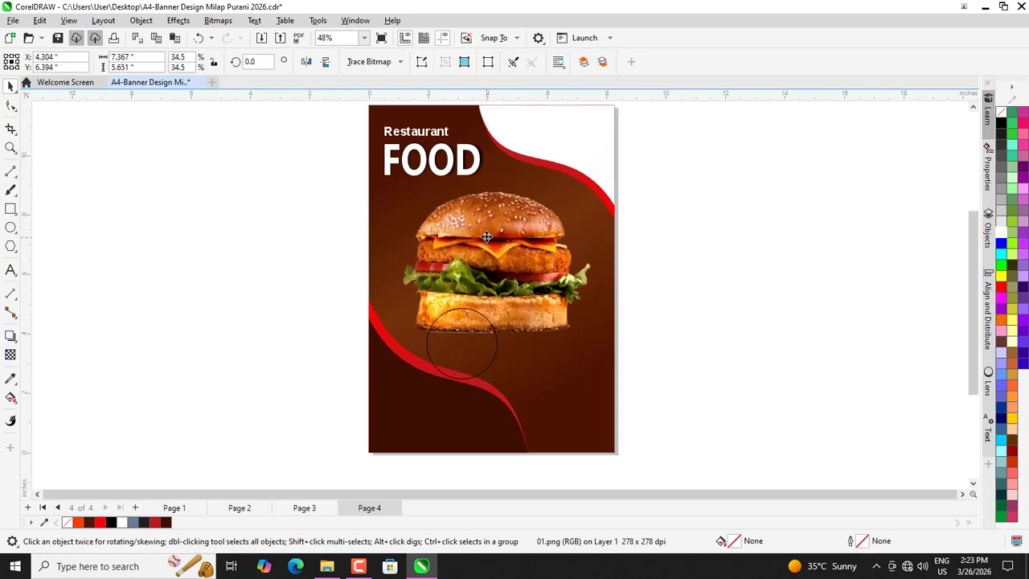
left_click_drag(486, 240, 478, 231)
left_click(256, 233)
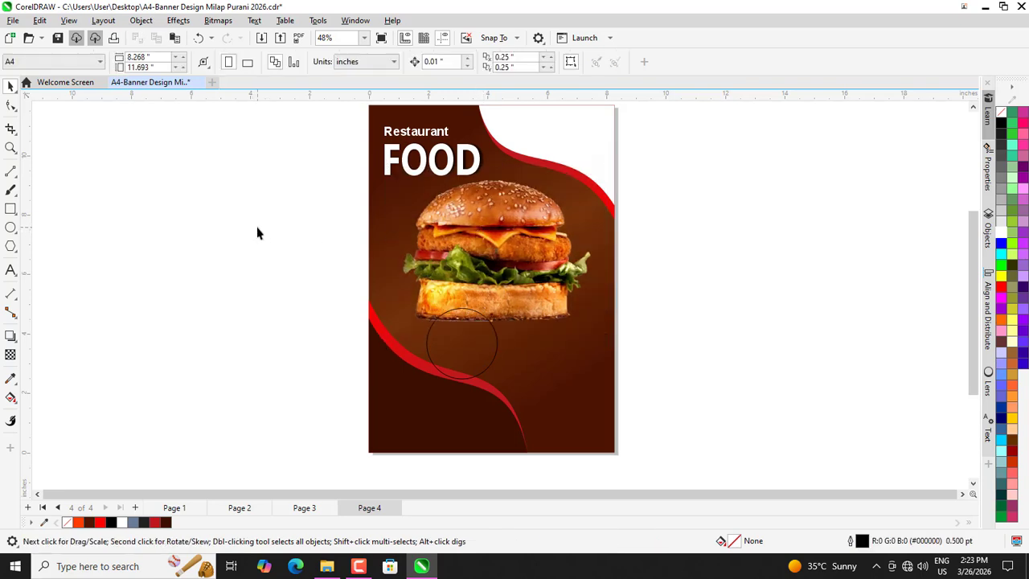
- Move the circle up and right over the bottom bun's lower edge, fill it with white and remove its outline
left_click_drag(456, 363, 480, 341)
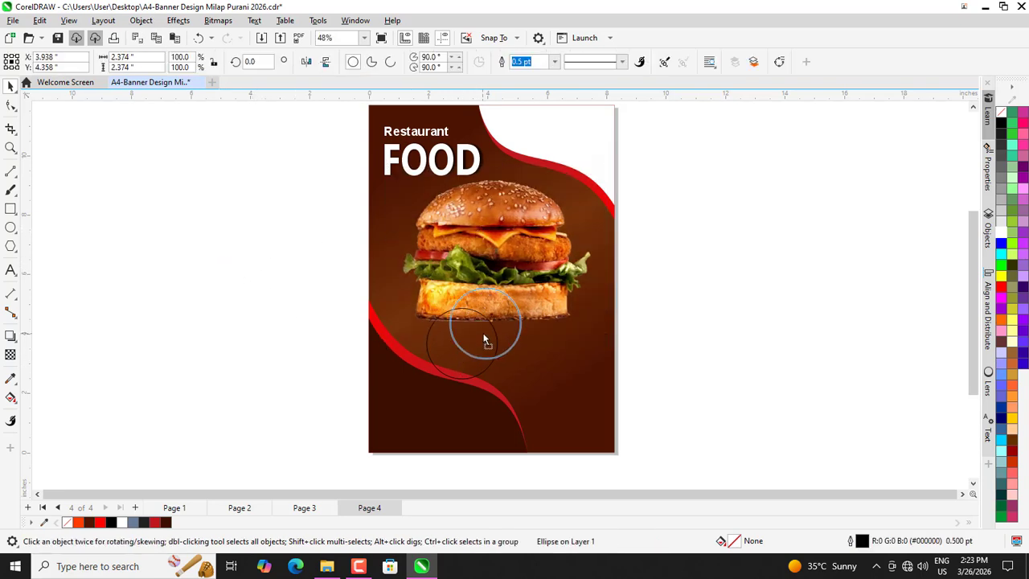
left_click(1001, 233)
right_click(1001, 114)
left_click(847, 223)
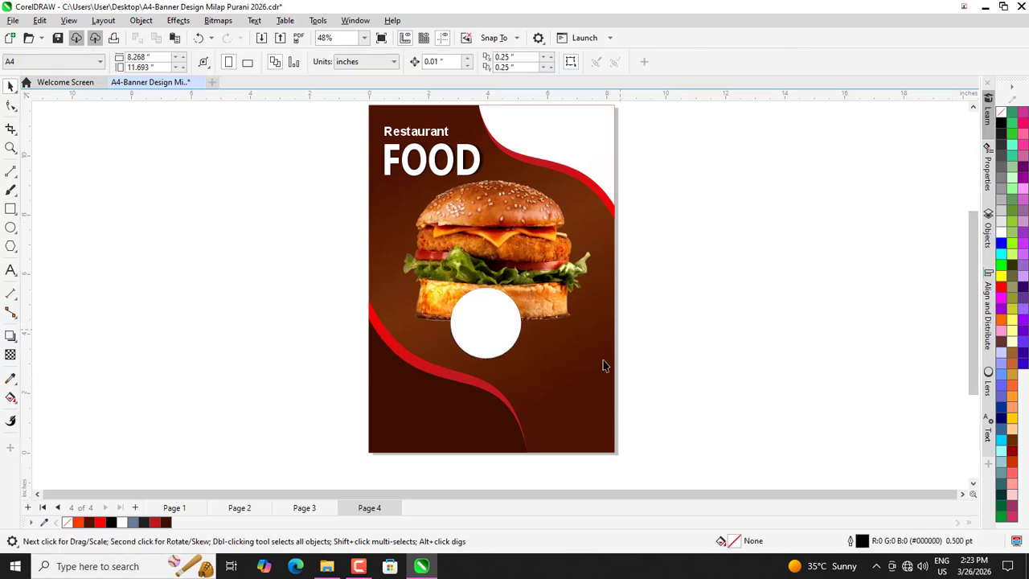
- Make an enlarged concentric copy of the white circle, about 2.65 inches in diameter, and place it behind the burger
scroll(475, 354, "up", 3)
left_click(494, 313)
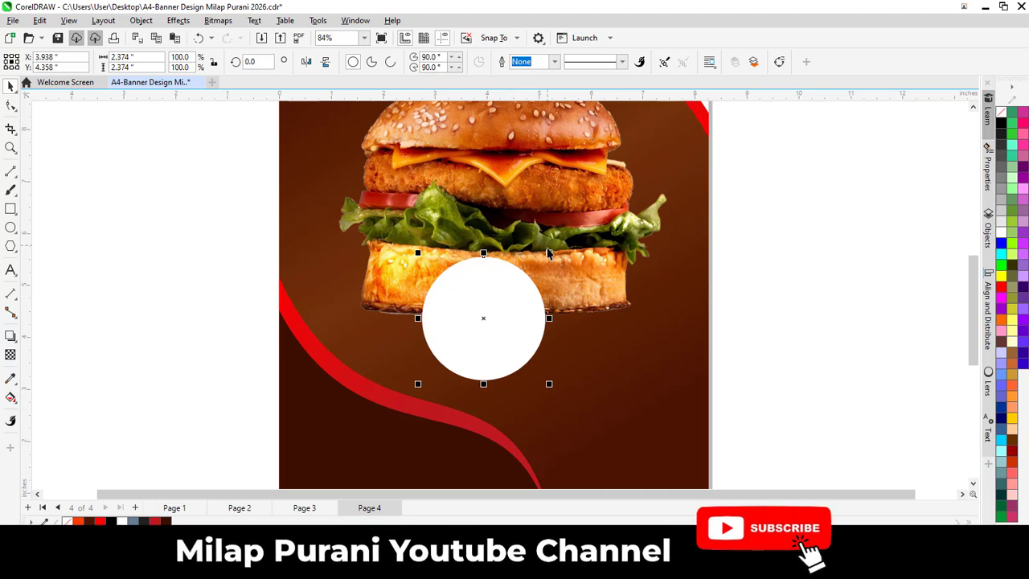
left_click_drag(547, 255, 556, 246)
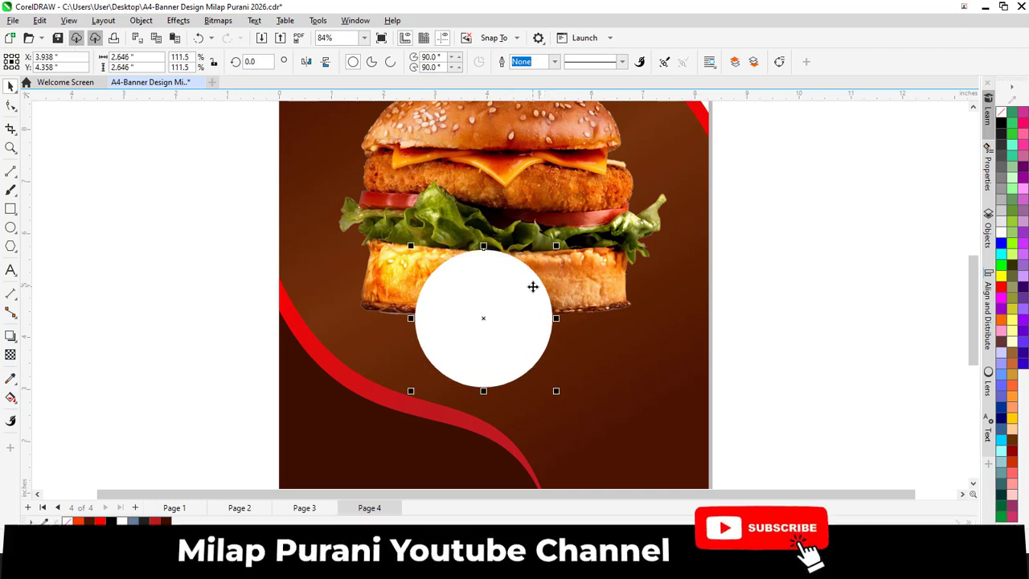
left_click(172, 273)
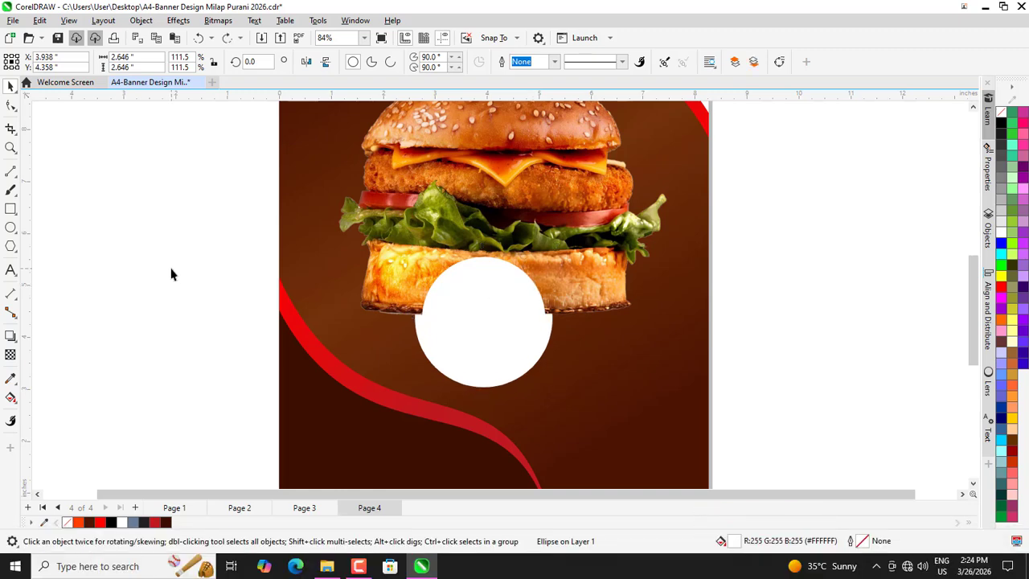
- Fill the smaller front circle with light gray (#E6E6E6)
left_click(508, 323)
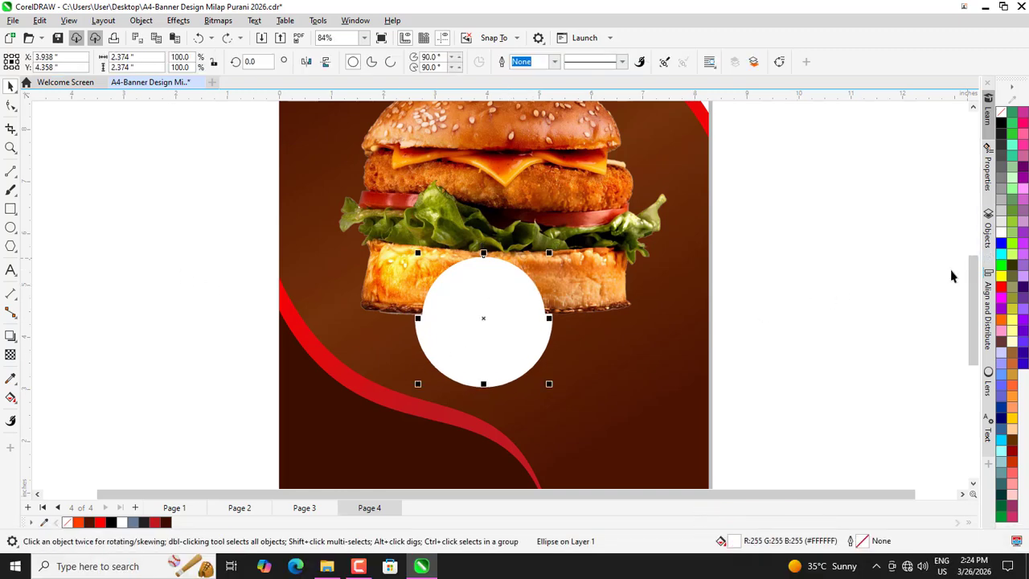
left_click(1002, 221)
left_click(924, 255)
scroll(645, 283, "down", 1)
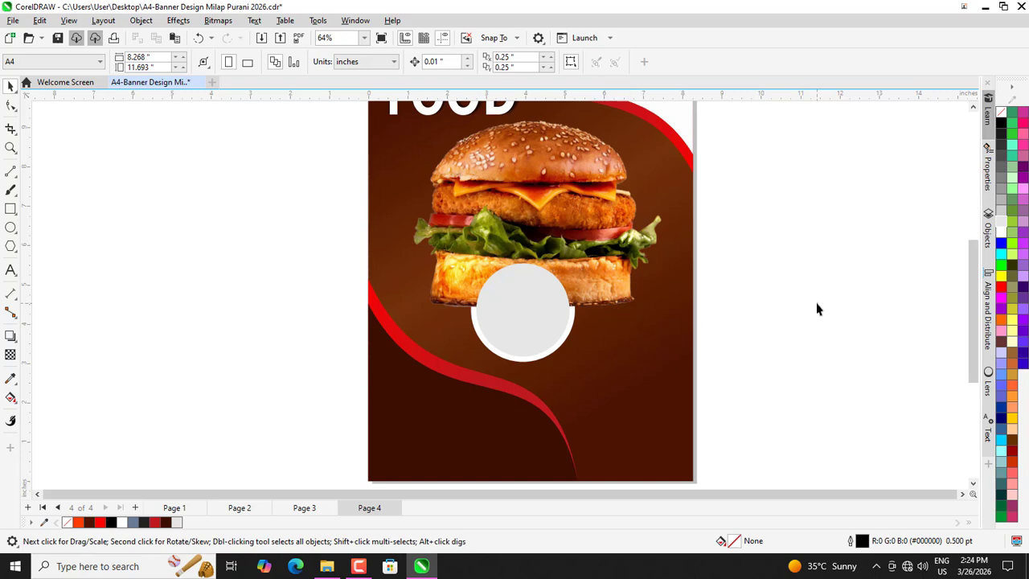
- Bring the larger white circle in front of the burger, keeping it behind the gray circle
left_click(572, 320)
left_click(546, 359)
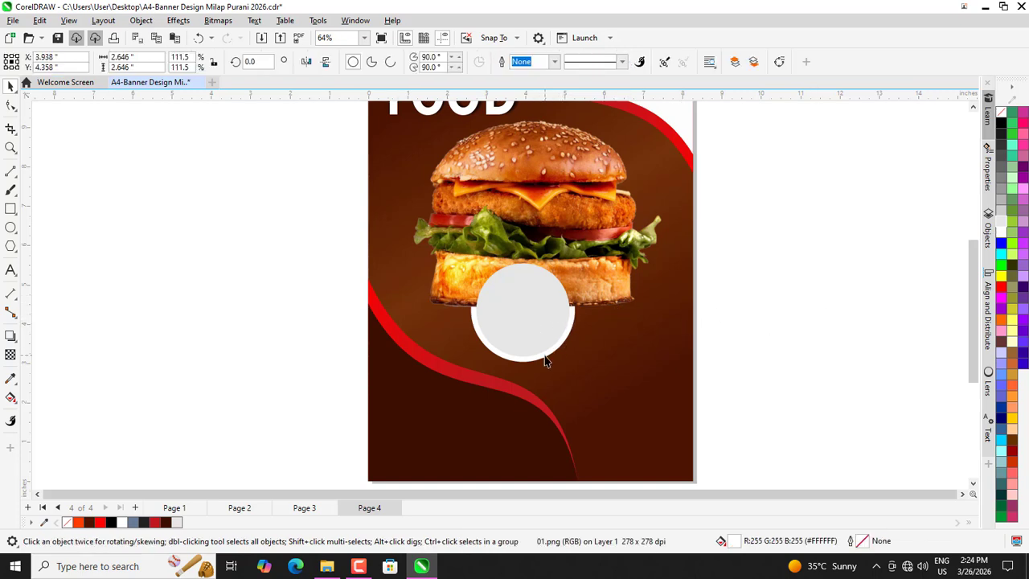
key("shift+Page_Up")
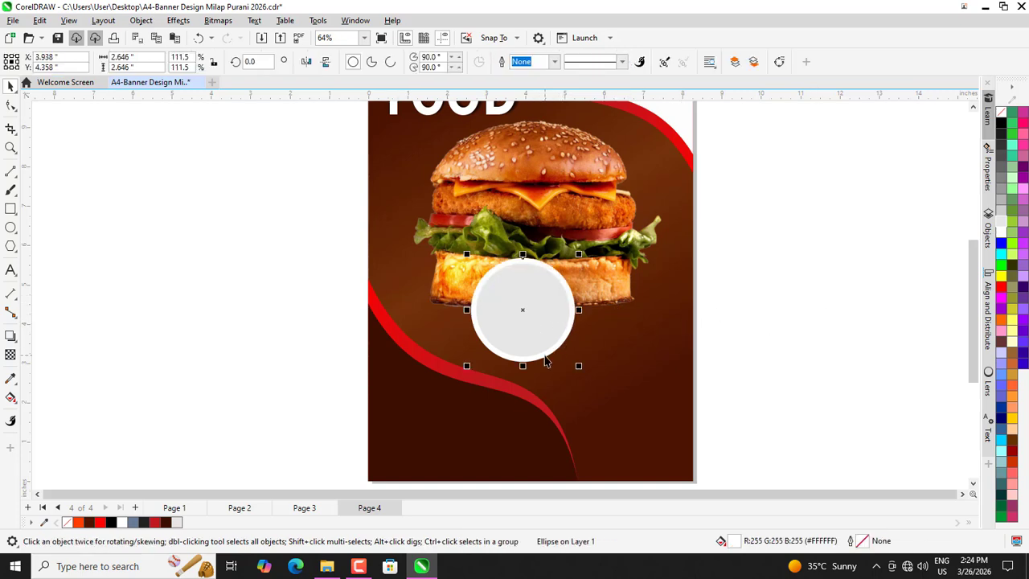
left_click(260, 316)
- Enlarge the gray circle from its center to about 2.49 inches, leaving a thin white ring around it
scroll(694, 416, "up", 2)
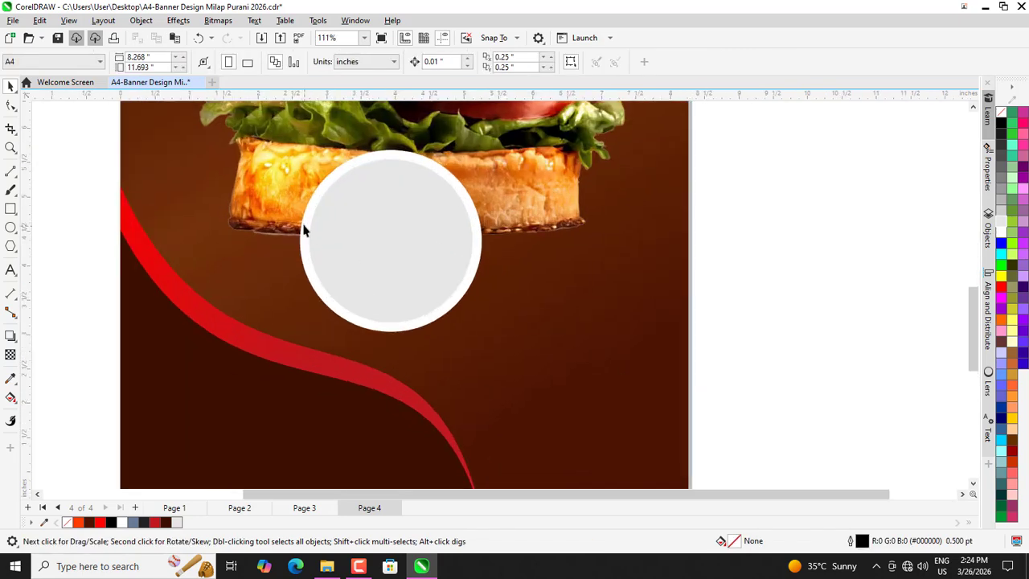
left_click(502, 297)
scroll(467, 263, "up", 2)
left_click_drag(289, 150, 274, 142)
scroll(489, 242, "down", 5)
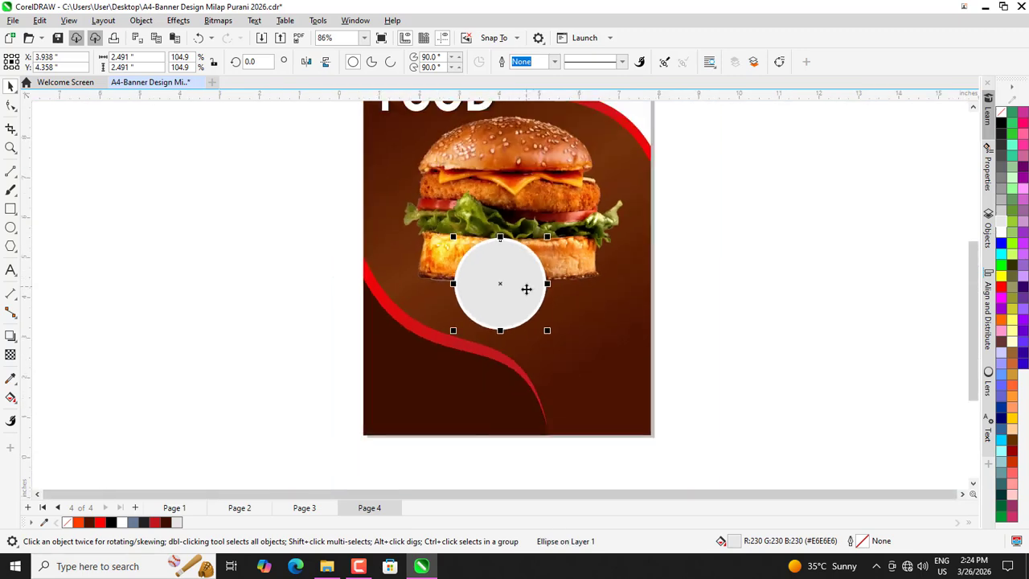
left_click(741, 270)
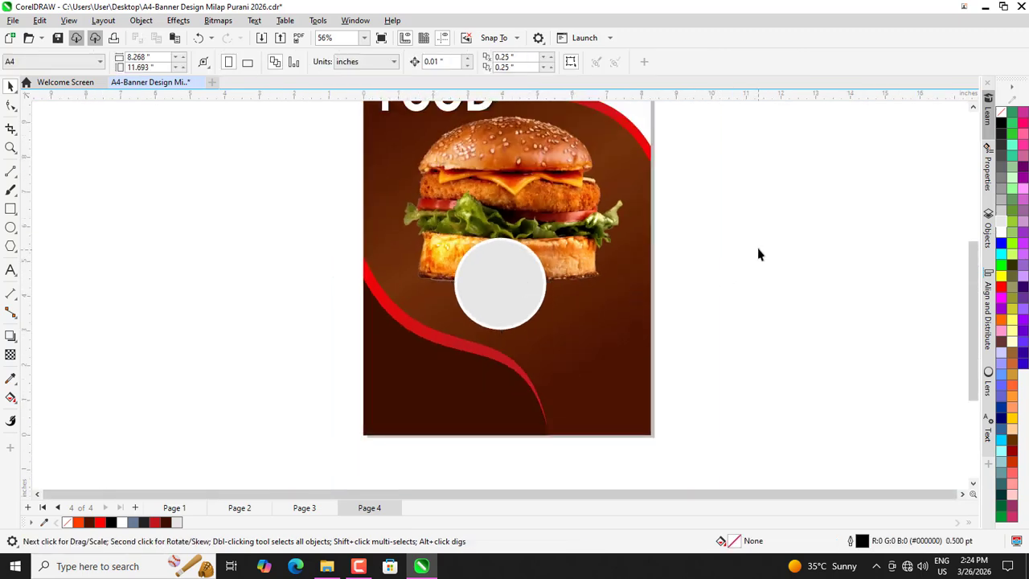
- Group the gray circle with its white ring and place a copy to its right, scaled to about 2.13 inches
left_click_drag(734, 203, 386, 361)
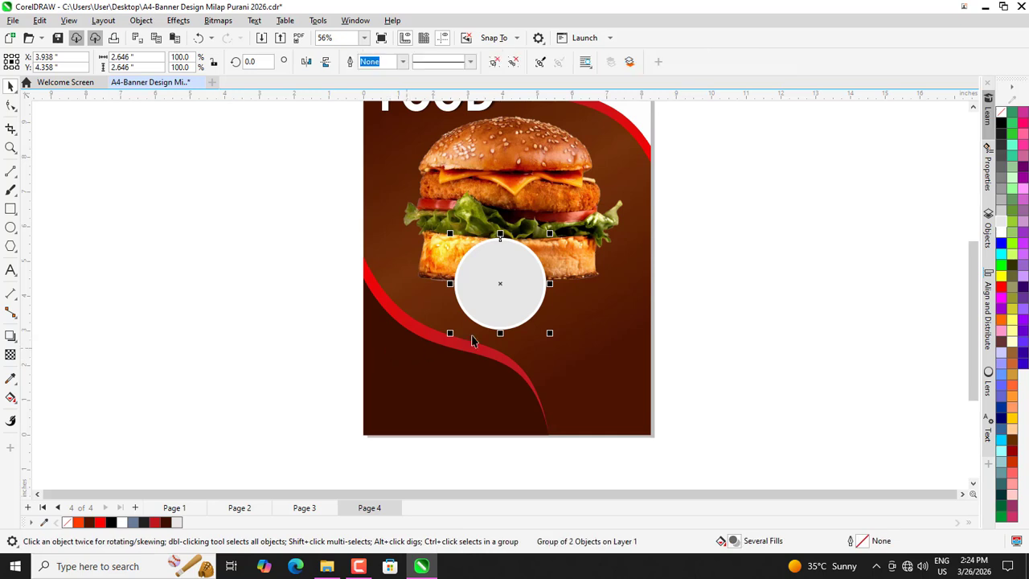
left_click_drag(510, 286, 609, 307)
left_click_drag(648, 230, 641, 233)
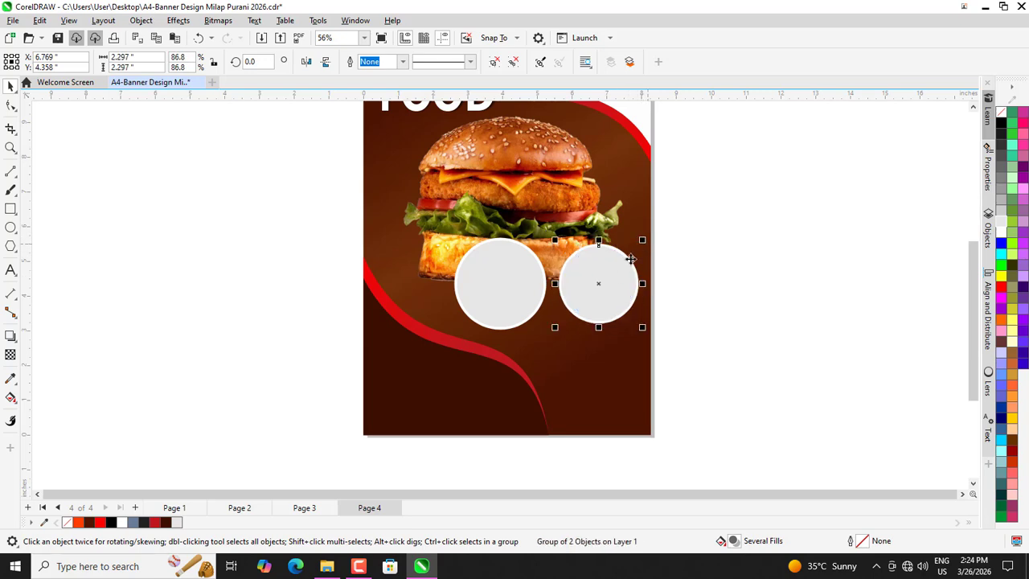
left_click_drag(642, 242, 659, 221)
key("ctrl+z")
scroll(612, 267, "up", 3)
scroll(770, 252, "down", 1)
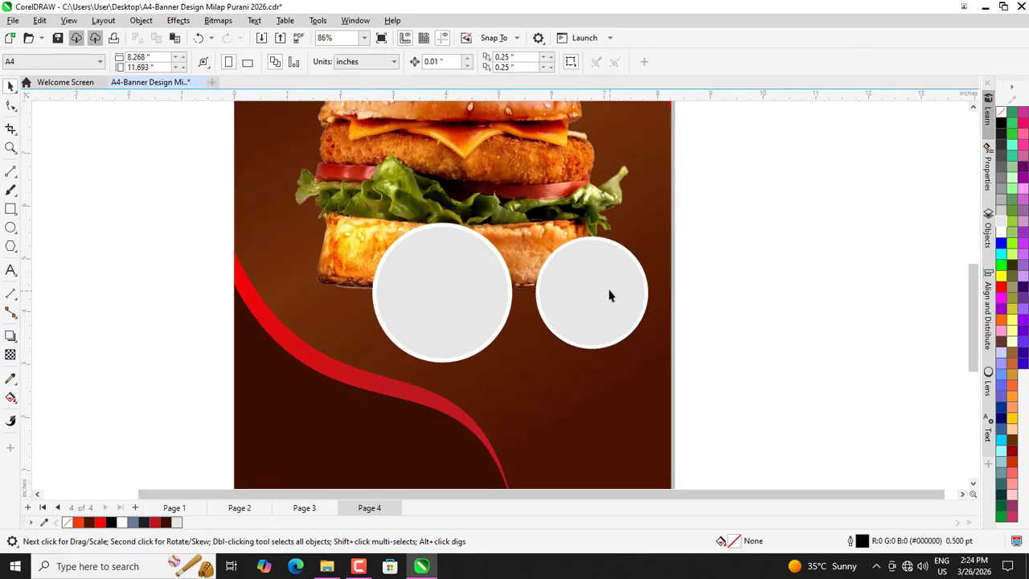
- Copy the smaller ringed circle to the opposite side of the large one, at the same height
left_click_drag(609, 294, 306, 292)
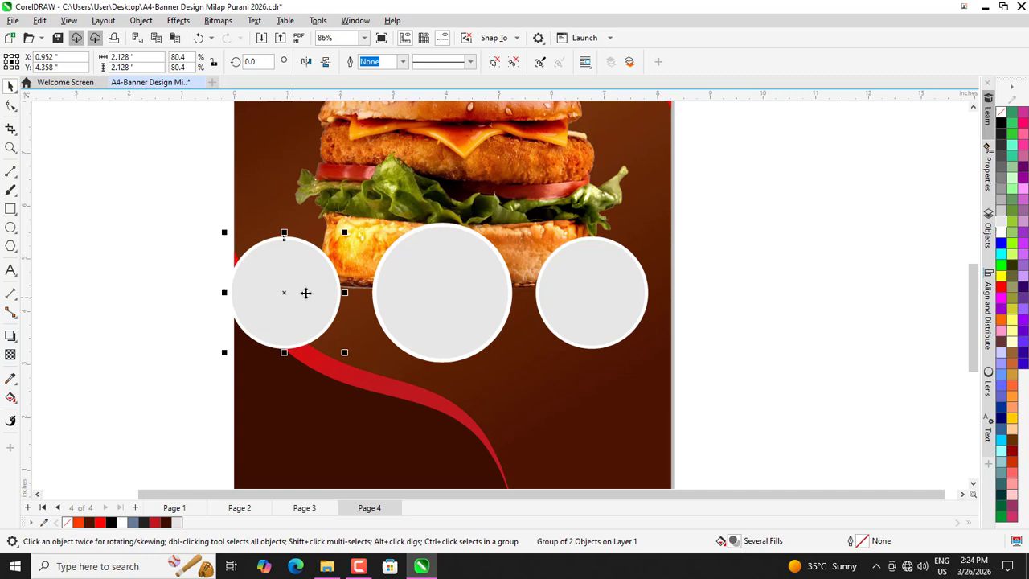
left_click(61, 257)
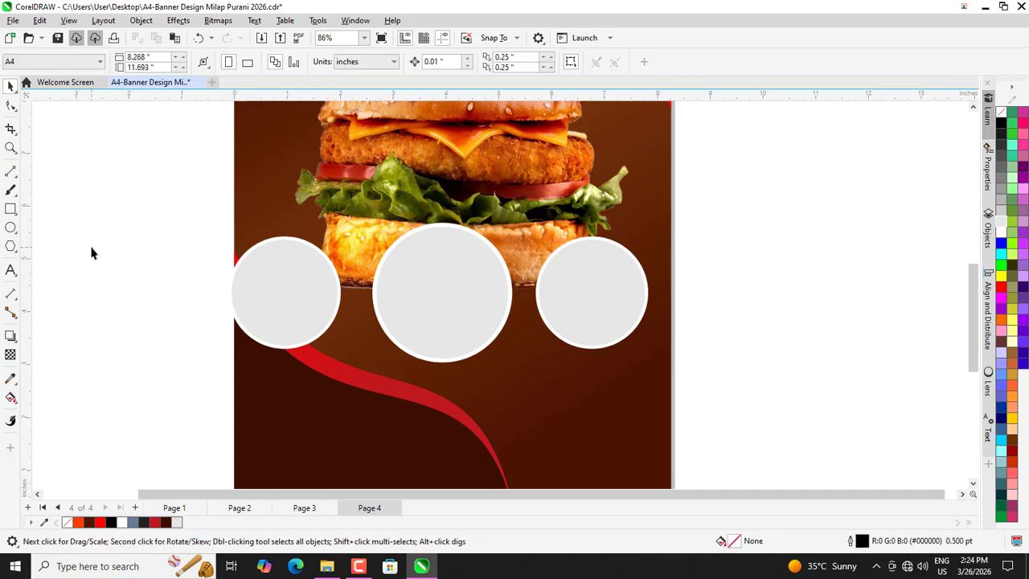
scroll(335, 302, "down", 1)
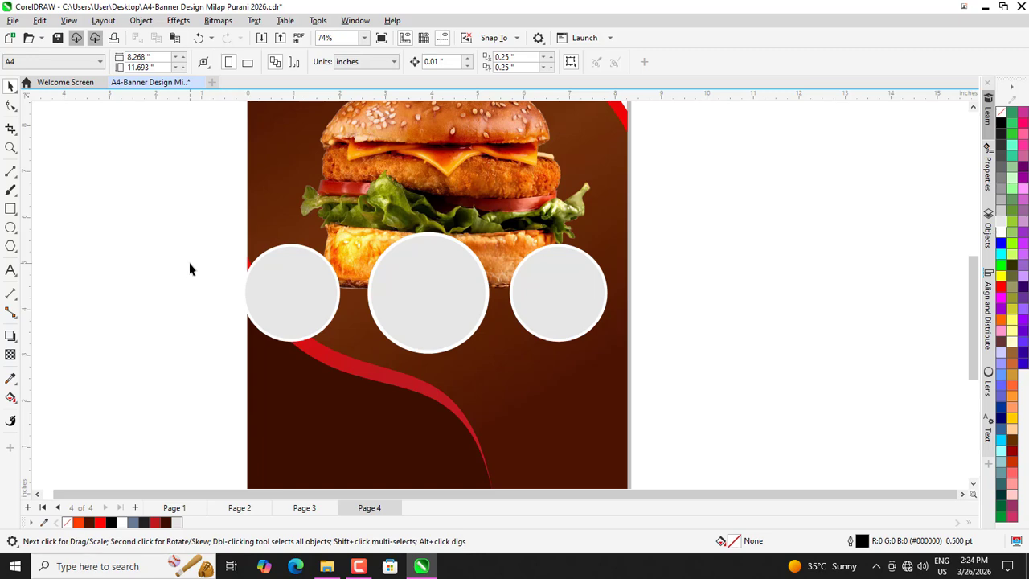
- Import 02.jpg at about 3.74 x 2.49 inches and place it over the lower part of the middle circle
key("ctrl+i")
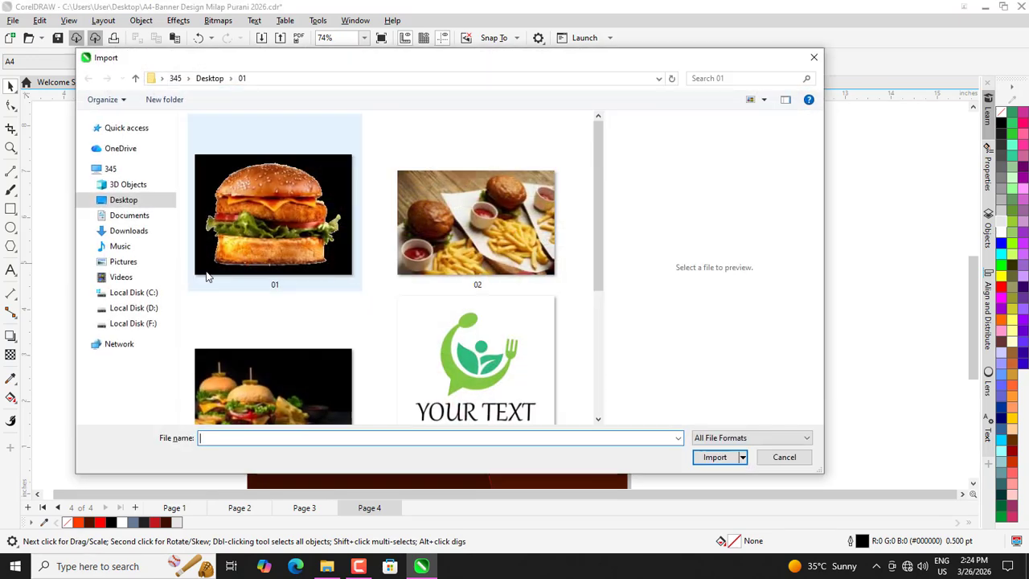
scroll(382, 255, "down", 3)
scroll(453, 259, "up", 3)
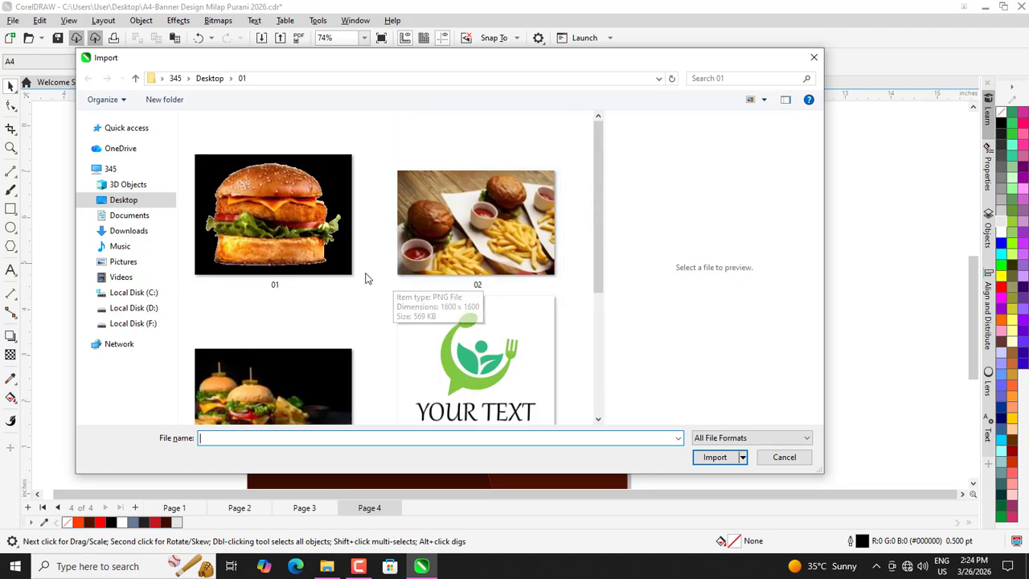
left_click(459, 272)
left_click(713, 456)
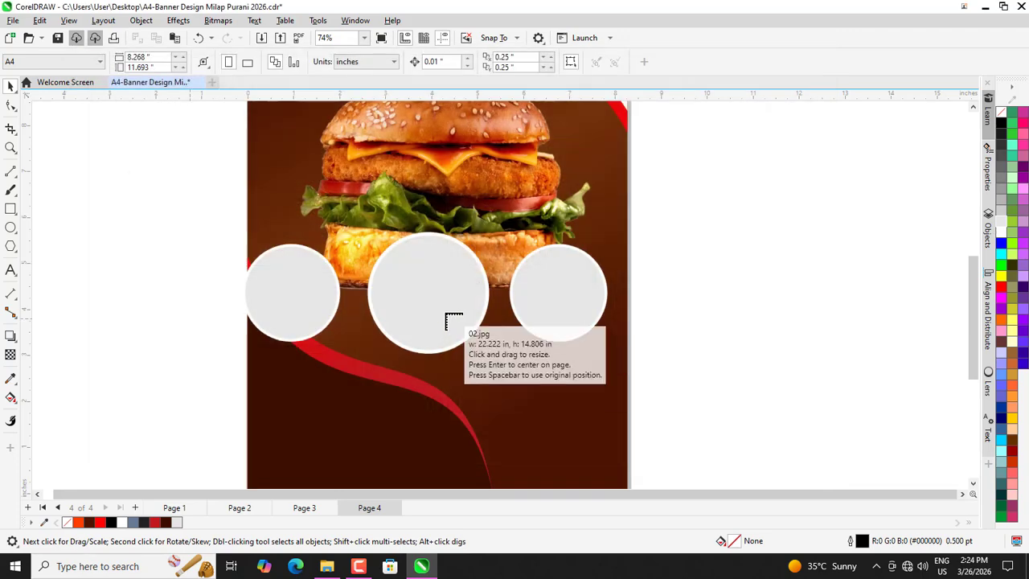
left_click_drag(537, 409, 584, 445)
left_click(729, 386)
left_click_drag(496, 354, 441, 357)
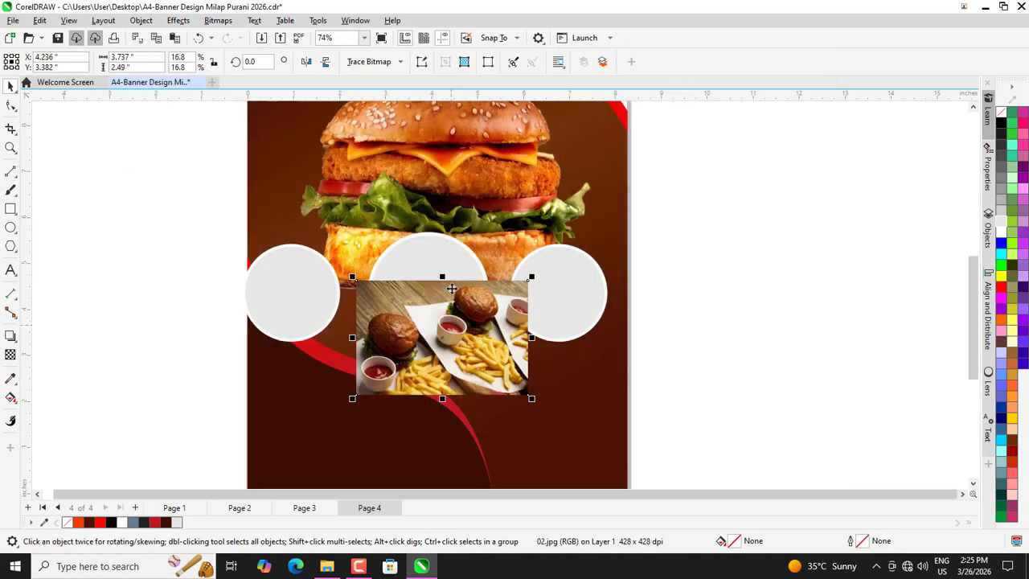
- Ungroup the middle badge and PowerClip the burger-and-fries photo inside its gray circle
left_click(442, 259)
key("ctrl+u")
left_click(804, 289)
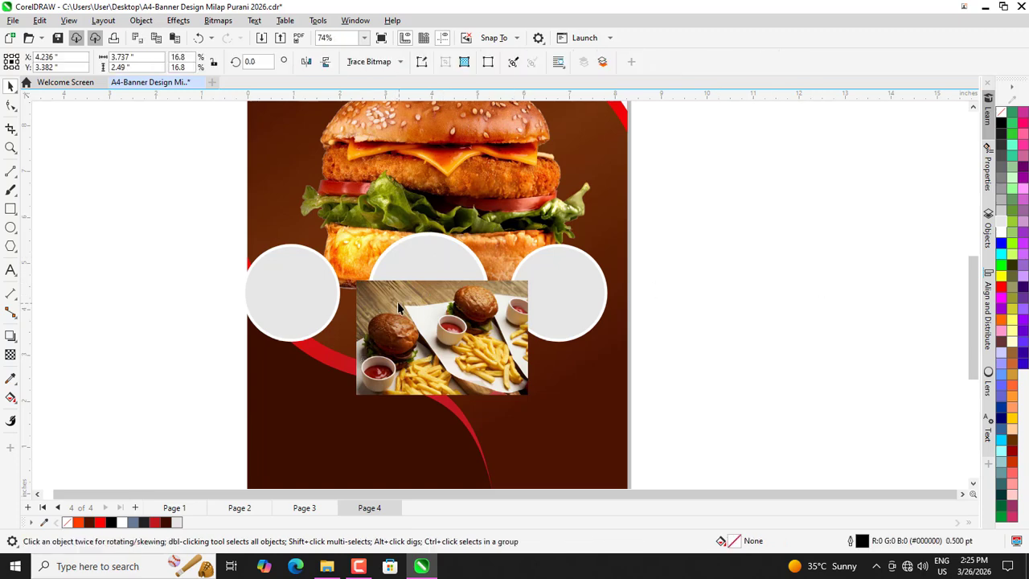
left_click_drag(401, 312, 383, 301)
right_click(388, 307)
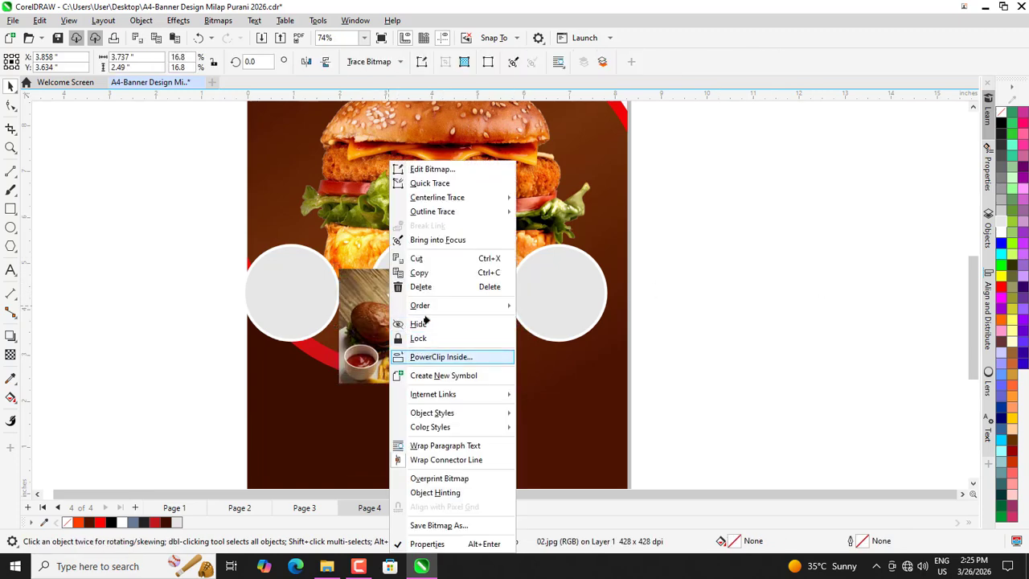
left_click(436, 356)
left_click(427, 317)
- Enlarge the clipped photo in the middle circle to about 4.28 x 2.85 inches and move it to cover the circle
left_click(427, 318, "ctrl")
left_click_drag(421, 320, 417, 283)
scroll(480, 341, "up", 1)
scroll(488, 343, "up", 1)
left_click_drag(525, 356, 561, 406)
left_click_drag(446, 342, 384, 326)
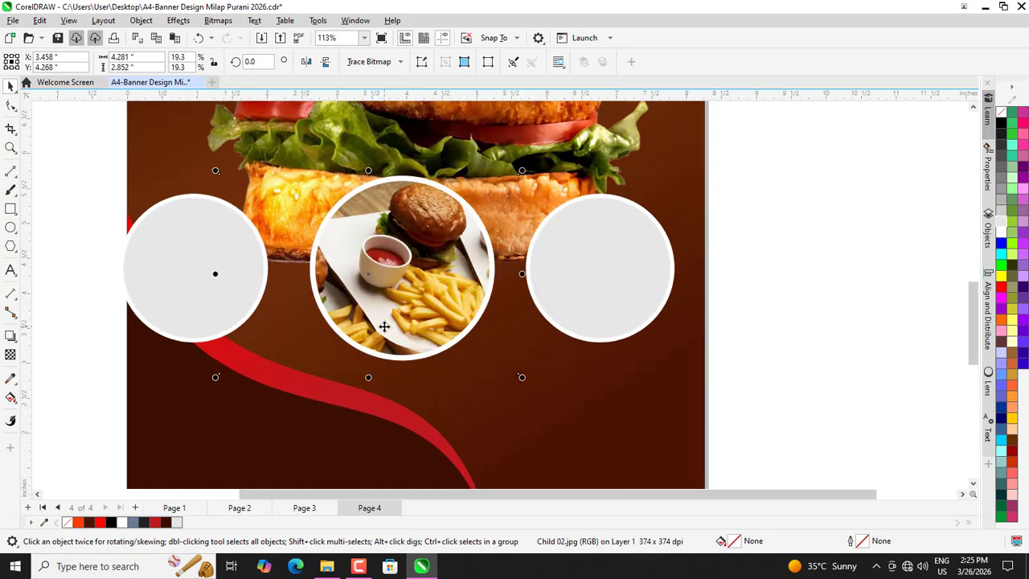
scroll(384, 326, "down", 1)
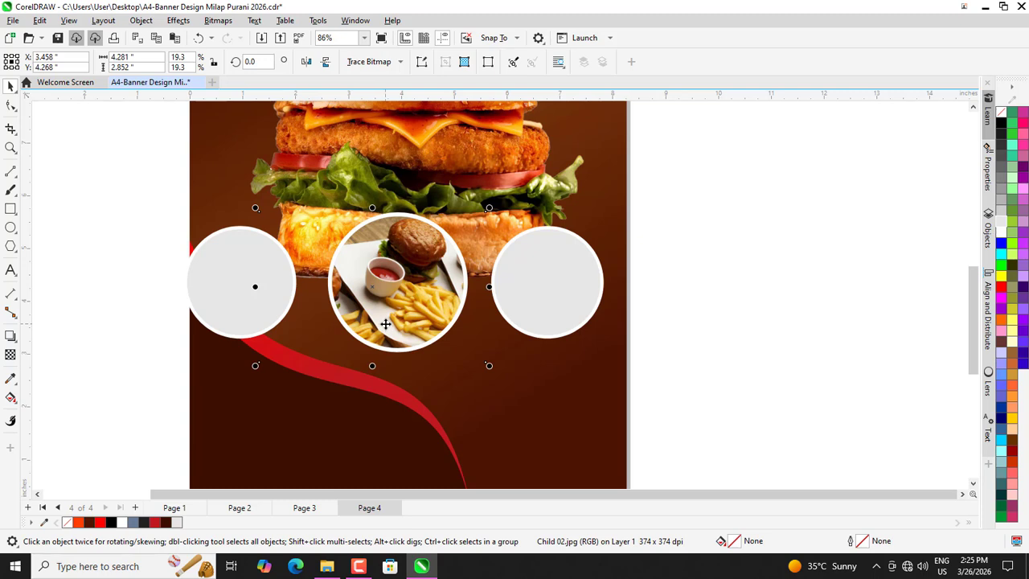
left_click(701, 314)
scroll(631, 304, "down", 1)
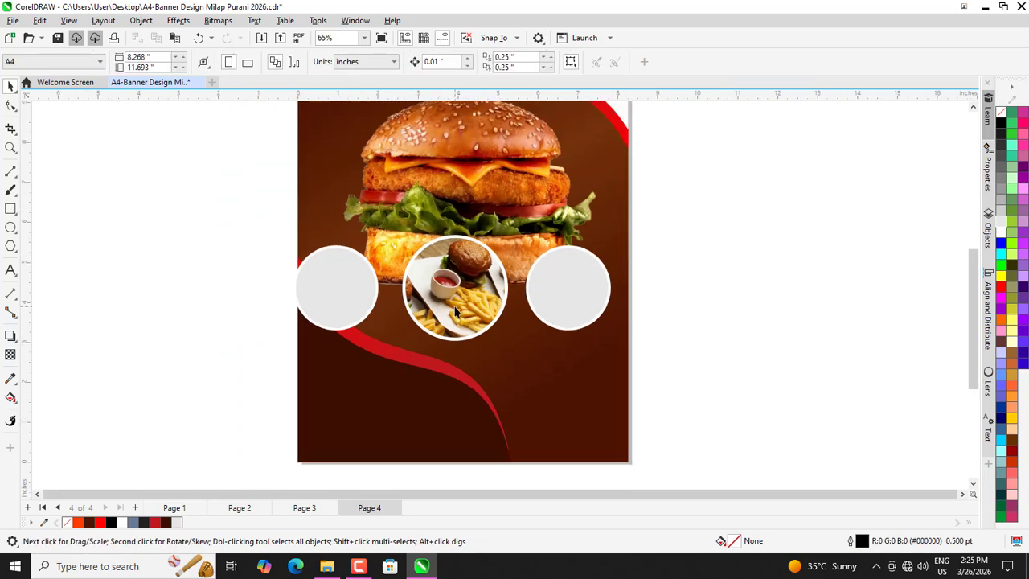
- Enlarge the middle circle's photo further to about 5.8 x 3.86 inches and shift it to frame the burger, sauce and fries
left_click(455, 306)
left_click(237, 296)
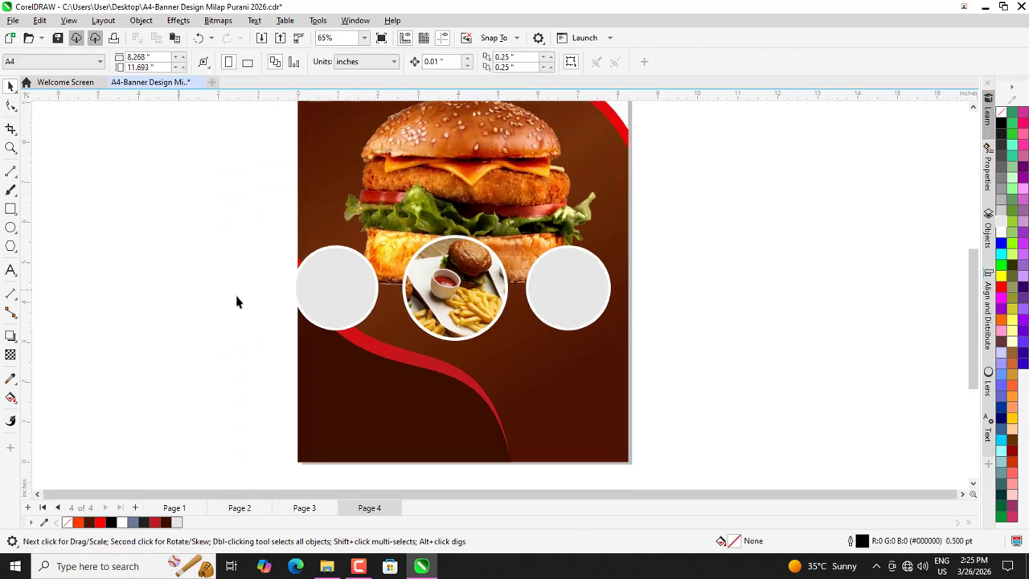
left_click(455, 295, "ctrl")
left_click_drag(528, 351, 554, 373)
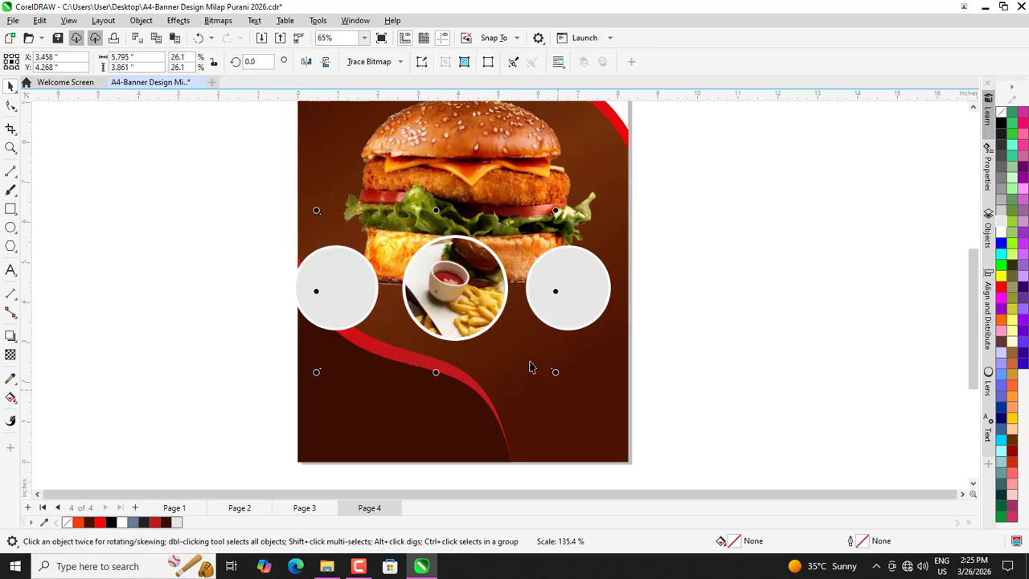
left_click_drag(470, 313, 457, 327)
left_click(844, 345)
scroll(777, 347, "down", 2)
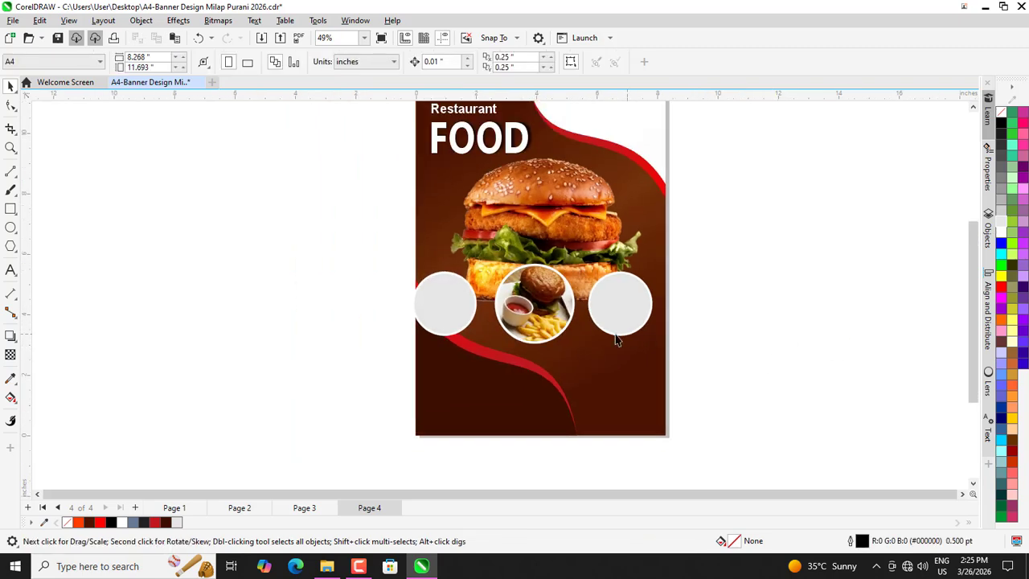
- Ungroup the left badge and import image 03 over it at about 2.1 x 1.4 inches
left_click(455, 313)
key("ctrl+u")
left_click(361, 304)
key("ctrl+i")
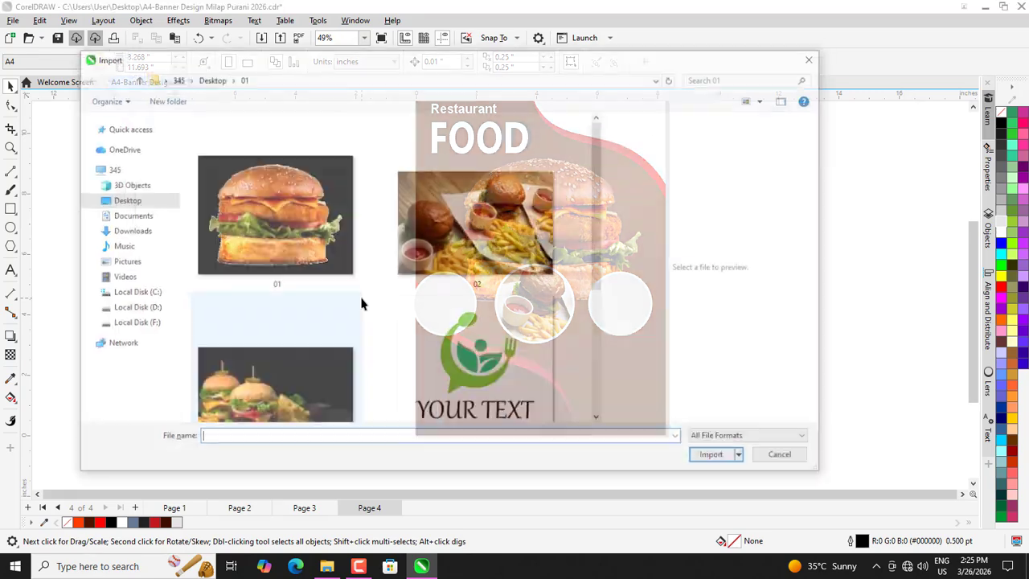
left_click(337, 310)
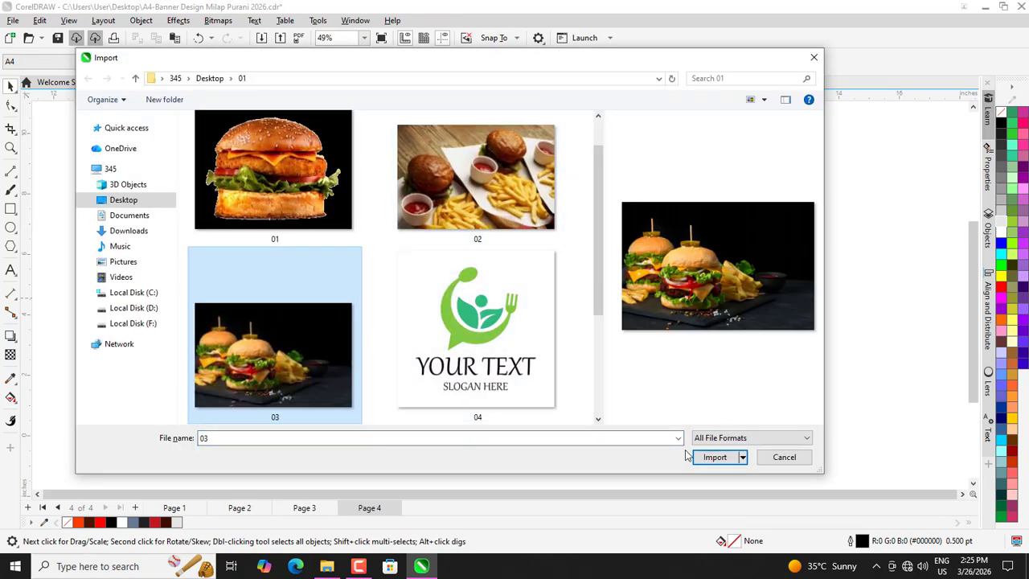
left_click(715, 457)
scroll(448, 321, "up", 2)
left_click_drag(427, 291, 445, 323)
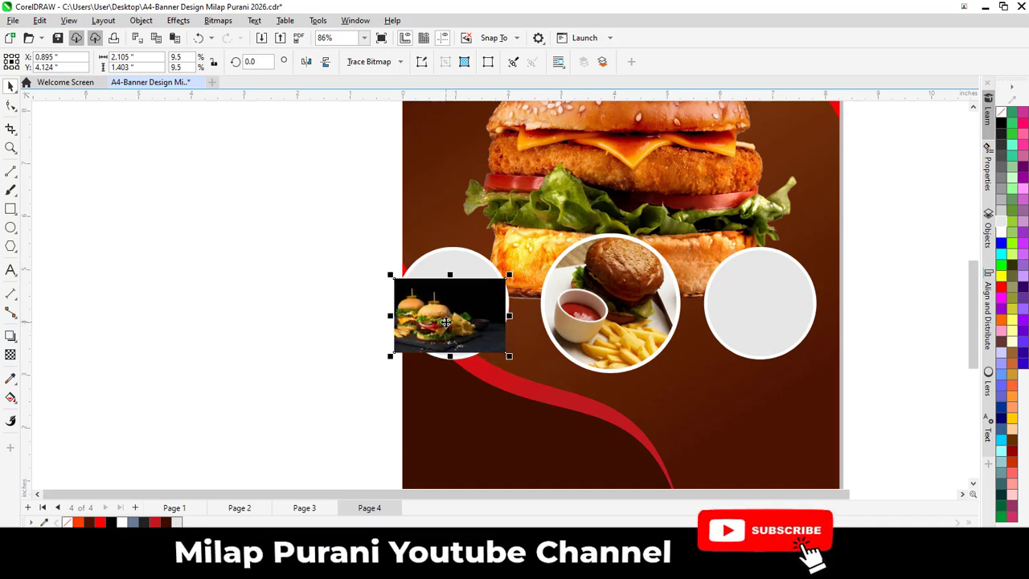
- PowerClip image 03 inside the left gray circle, enlarge it to about 4.42 x 2.94 inches and center a burger in it
right_click(445, 323)
left_click(482, 356)
left_click(460, 283)
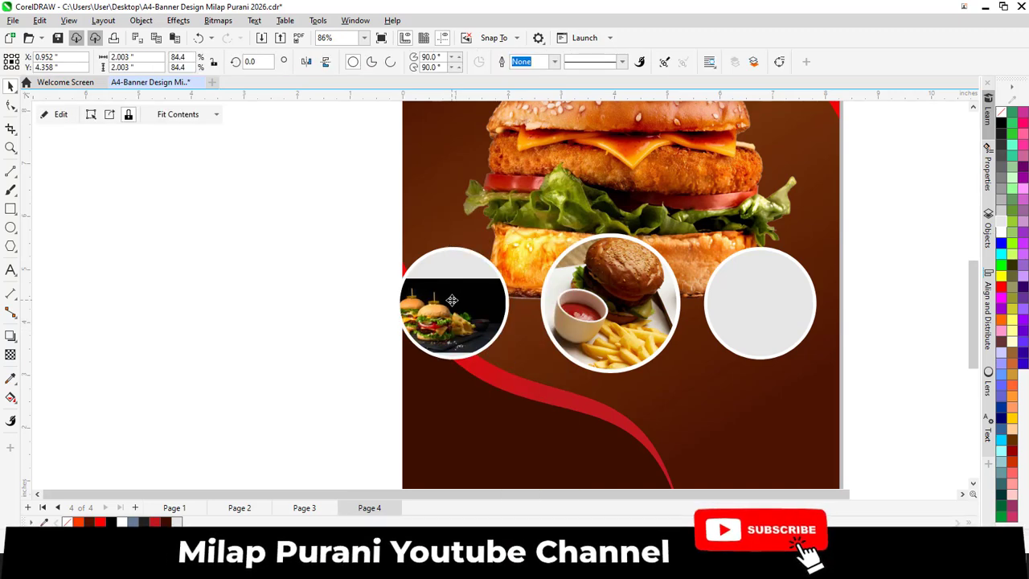
left_click(452, 301, "ctrl")
left_click_drag(509, 356, 569, 402)
left_click_drag(447, 320, 459, 302)
scroll(260, 268, "down", 1)
- Replace the blank right badge with a copy of the left burger badge
left_click(864, 220)
left_click_drag(863, 221, 559, 394)
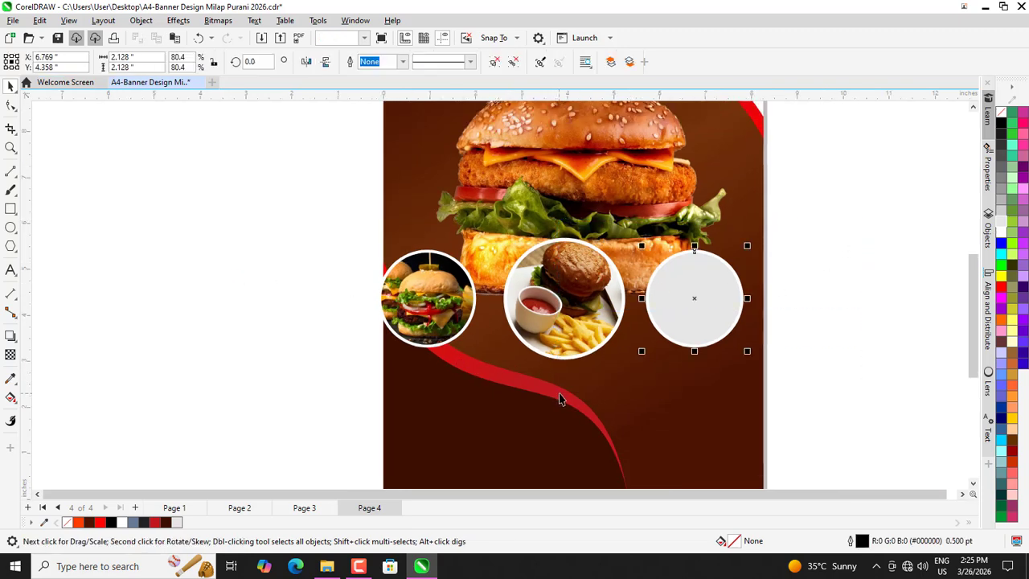
key("Delete")
left_click_drag(309, 222, 518, 394)
left_click_drag(449, 304, 706, 313)
- Shift the clipped photo inside the right circle so that both burgers are framed
left_click(871, 298)
left_click(682, 309, "ctrl")
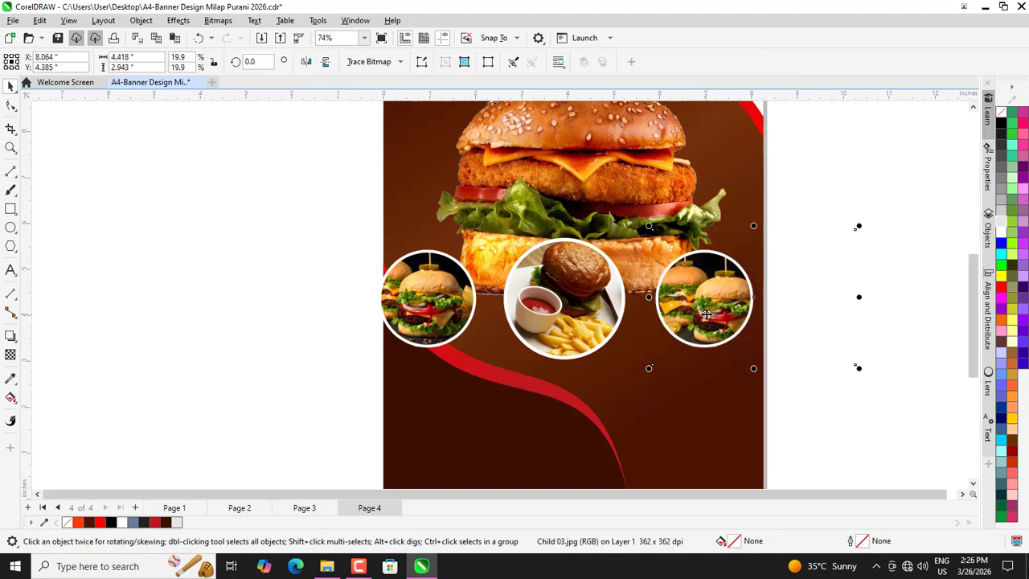
left_click(897, 299)
- Group each of the three photo circles with its own white ring
left_click_drag(911, 218, 600, 369)
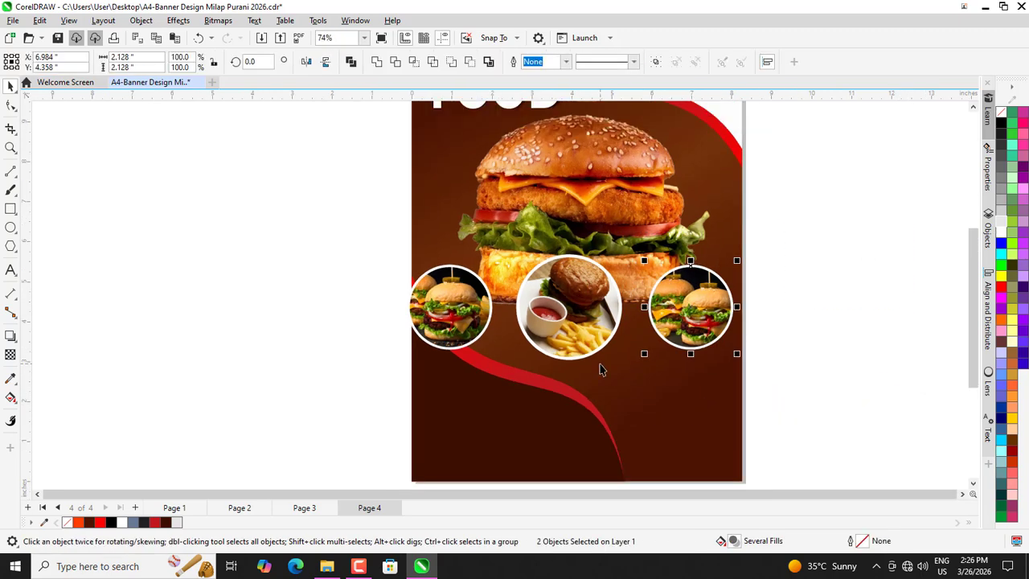
scroll(600, 369, "down", 1)
left_click_drag(321, 241, 552, 424)
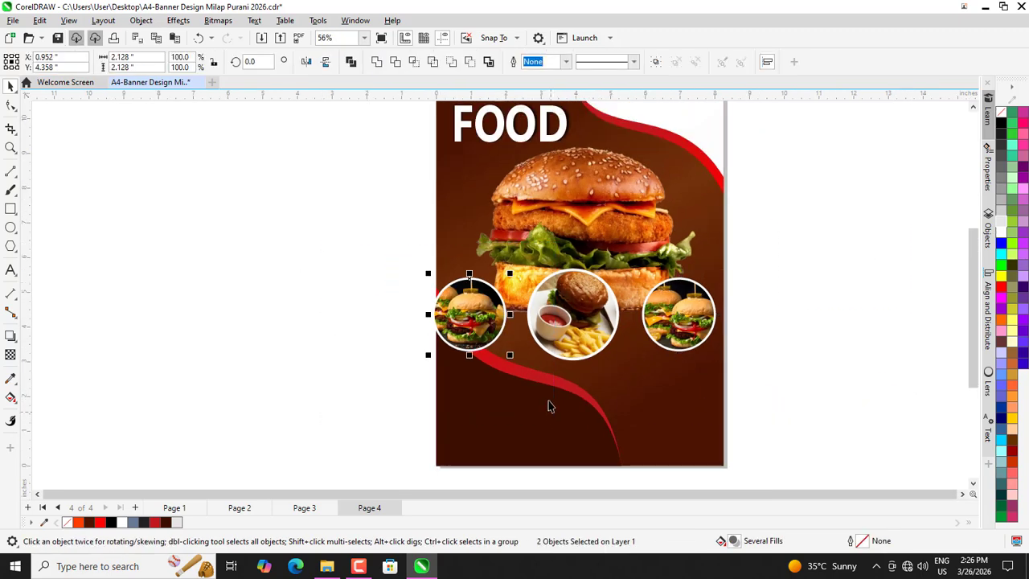
scroll(548, 406, "down", 1)
left_click_drag(499, 447, 615, 277)
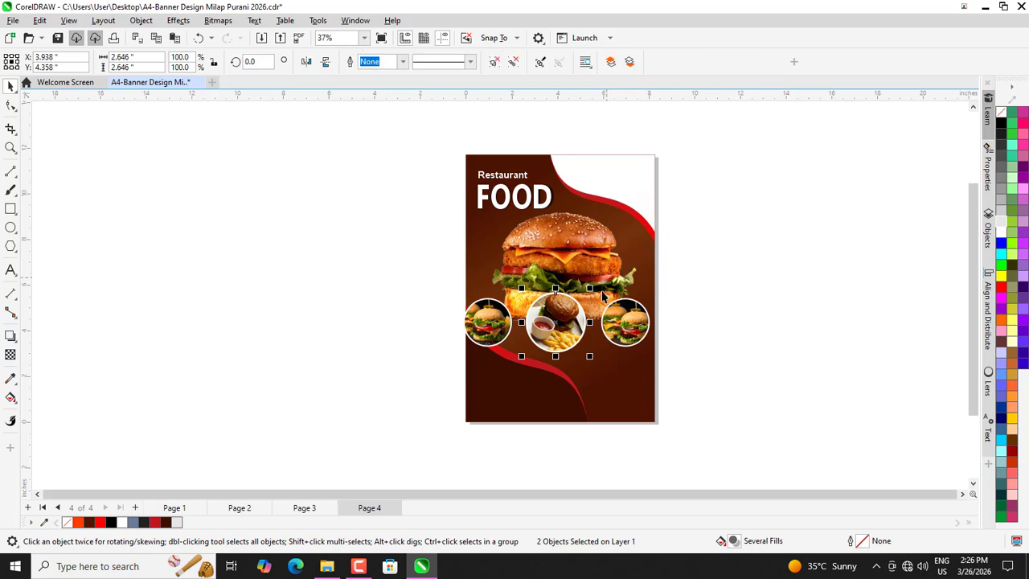
key("ctrl+g")
- Center the middle photo badge horizontally on the banner background
scroll(573, 301, "up", 1)
left_click(448, 229, "shift")
key("c")
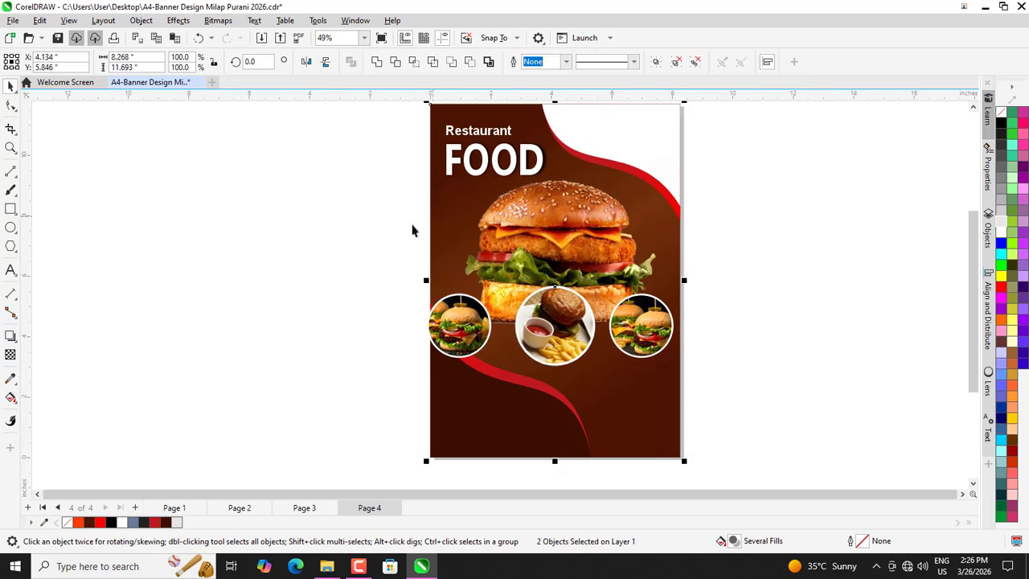
left_click(404, 325)
- Move both side badges inward to about X 2.14 and 6.07 inches, overlapping the edges of the middle badge
left_click_drag(447, 329, 483, 328)
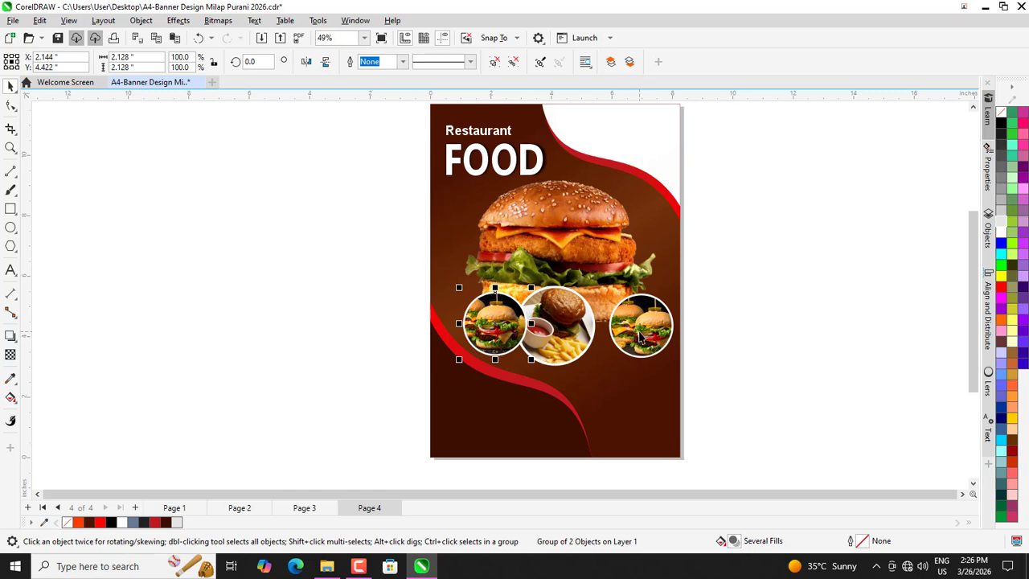
double_click(639, 329)
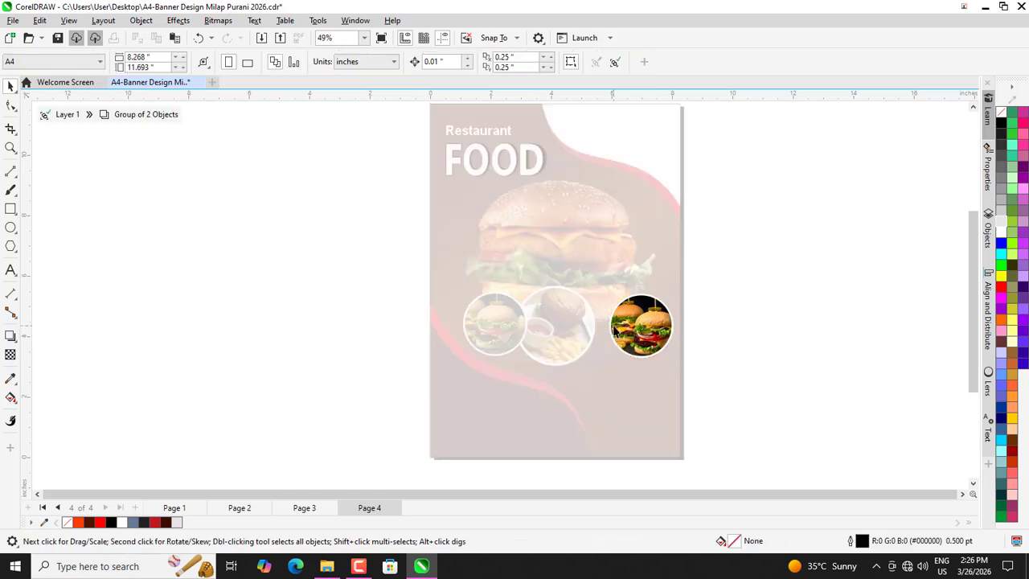
left_click(66, 114)
scroll(662, 352, "up", 3)
left_click(571, 315)
left_click_drag(571, 315, 517, 315)
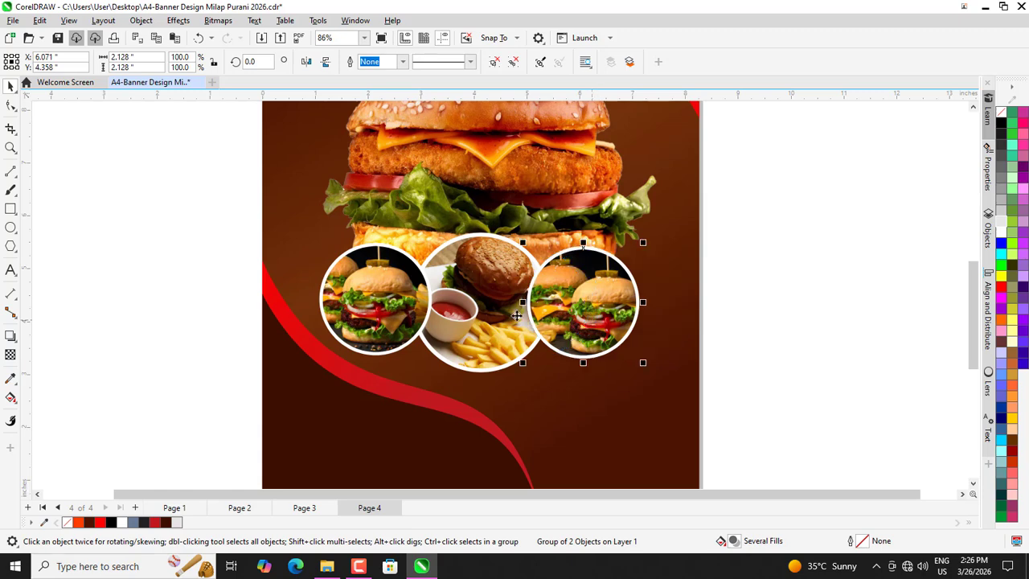
- Align the right badge to the same height as the left badge
scroll(514, 315, "up", 1)
key("Up")
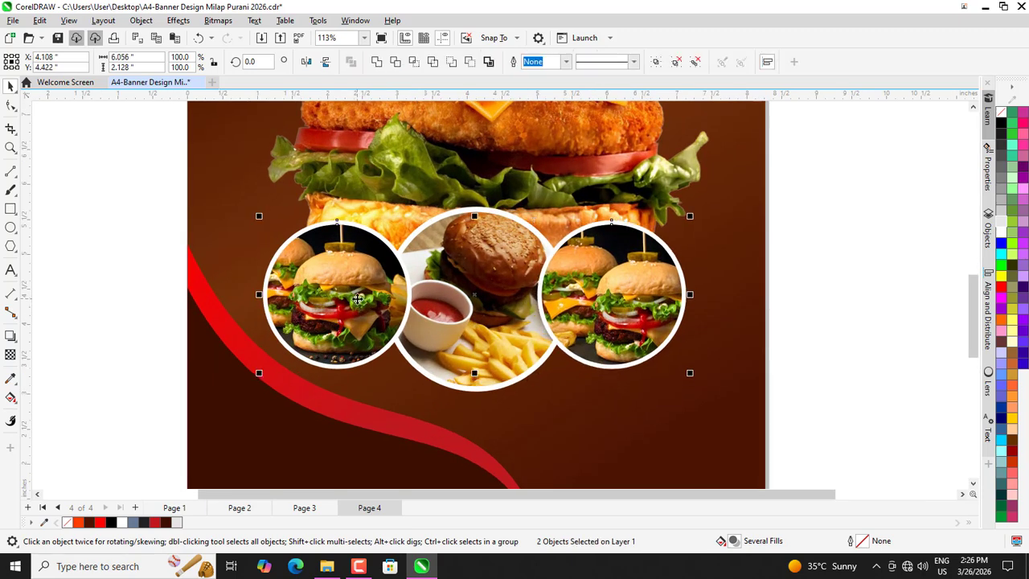
left_click(888, 328)
- Group the two side badges and place them behind the middle badge
left_click(669, 317)
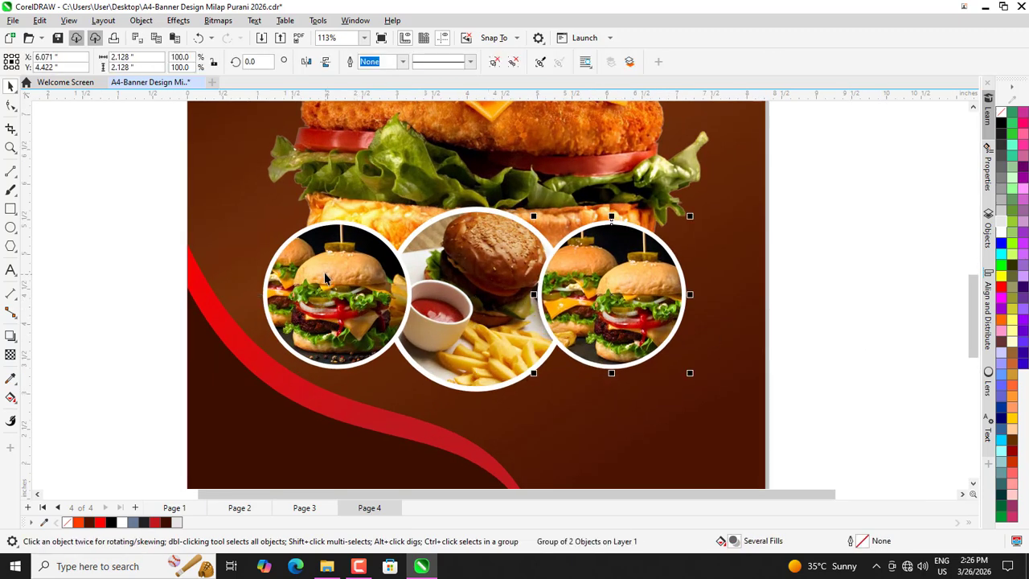
left_click(325, 277, "shift")
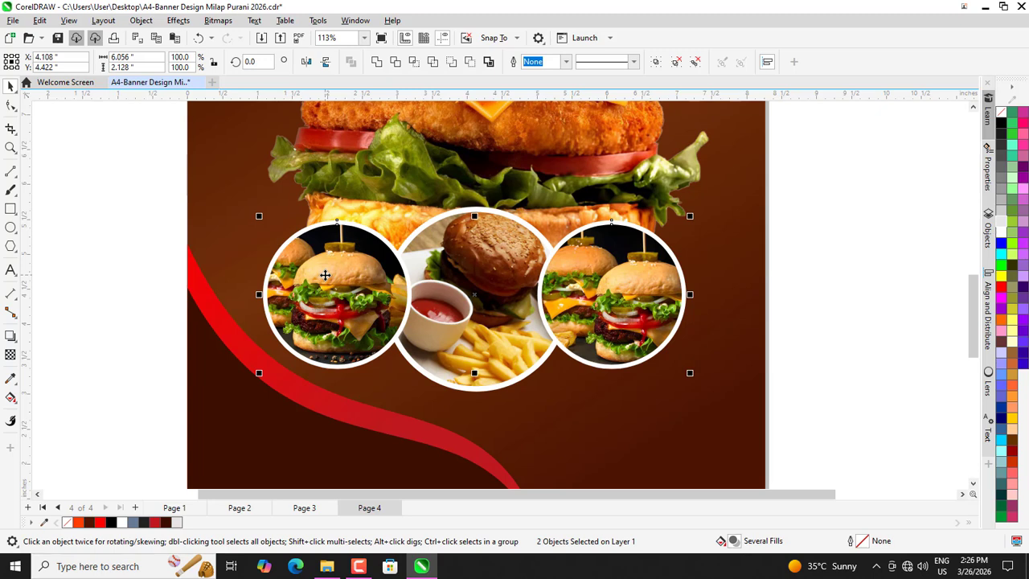
key("ctrl+g")
key("ctrl+Page_Up")
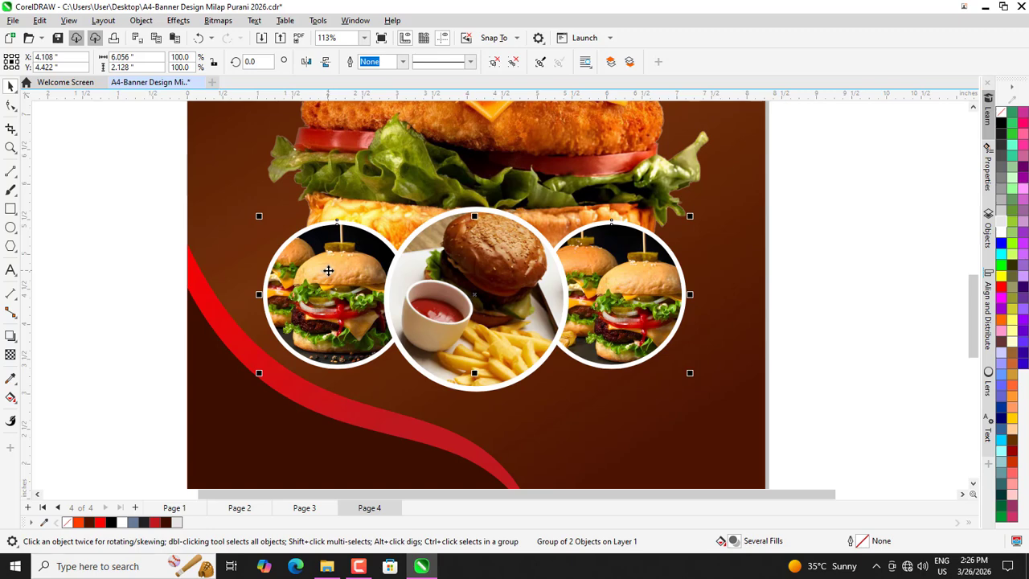
- Lower the grouped pair of side badges to about Y 4.22 inches, behind the middle badge
key("Down")
key("Down")
key("Down")
key("Down")
key("Down")
key("Down")
key("Down")
key("Down")
key("Down")
key("Down")
key("Down")
key("Down")
key("Down")
key("Down")
key("Down")
key("Down")
key("Down")
key("Down")
key("Down")
key("Down")
key("Down")
key("Down")
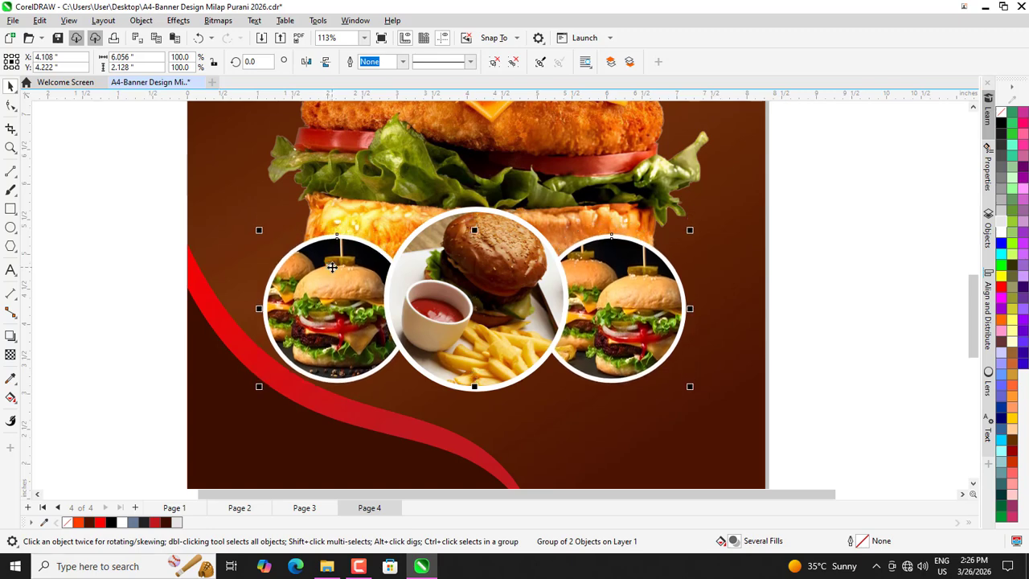
- Group all three photo badges and scale the group down proportionally to about 5.97 by 2.61 inches
scroll(329, 270, "down", 2)
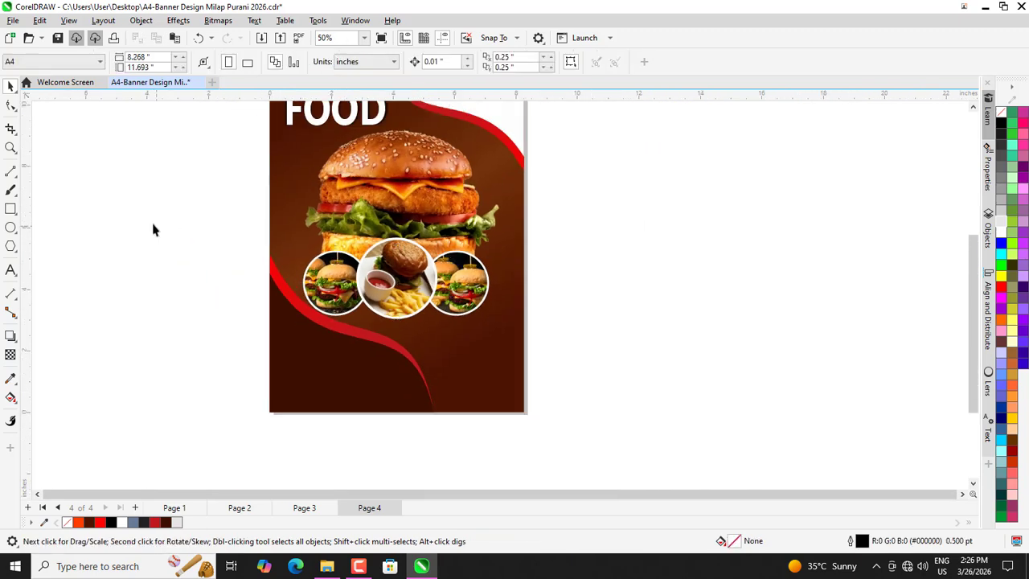
left_click_drag(156, 223, 574, 358)
key("ctrl+g")
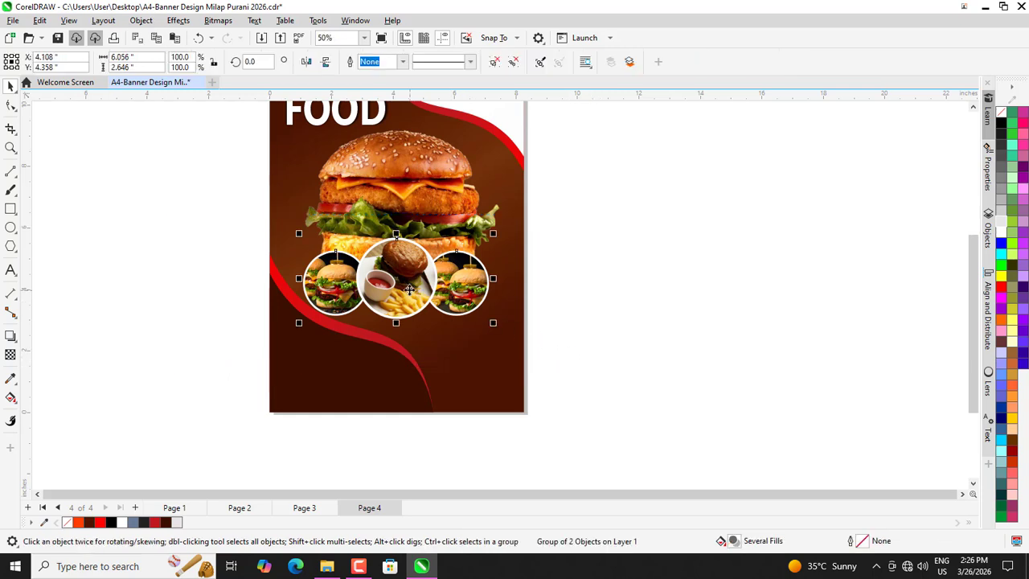
left_click_drag(299, 233, 307, 237)
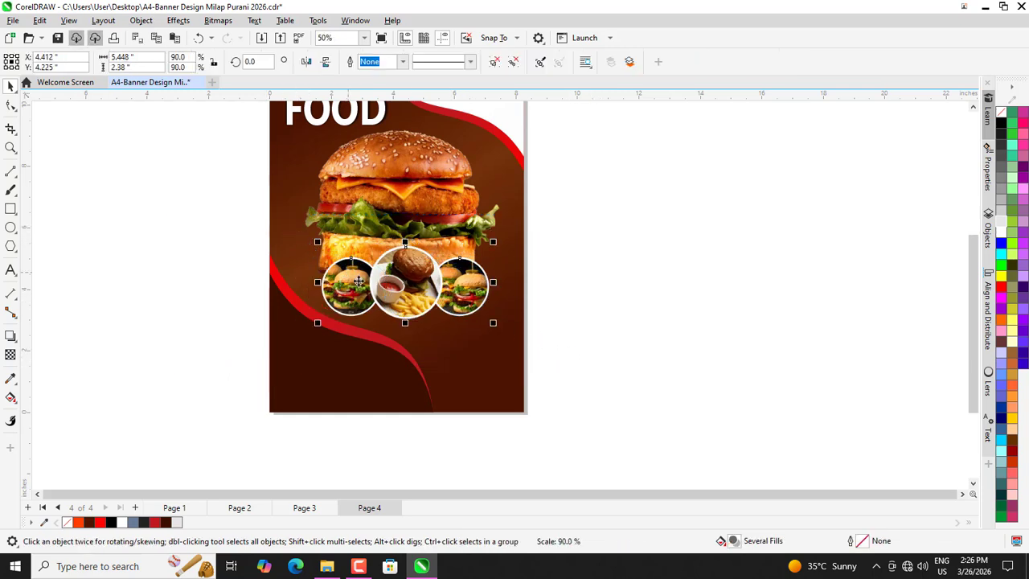
scroll(348, 281, "up", 1)
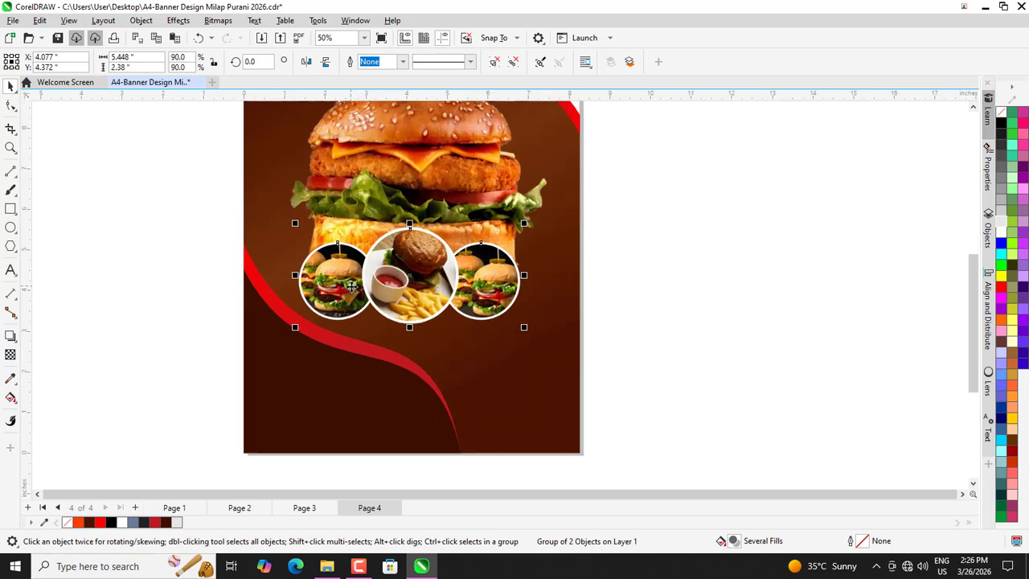
left_click_drag(524, 330, 549, 345)
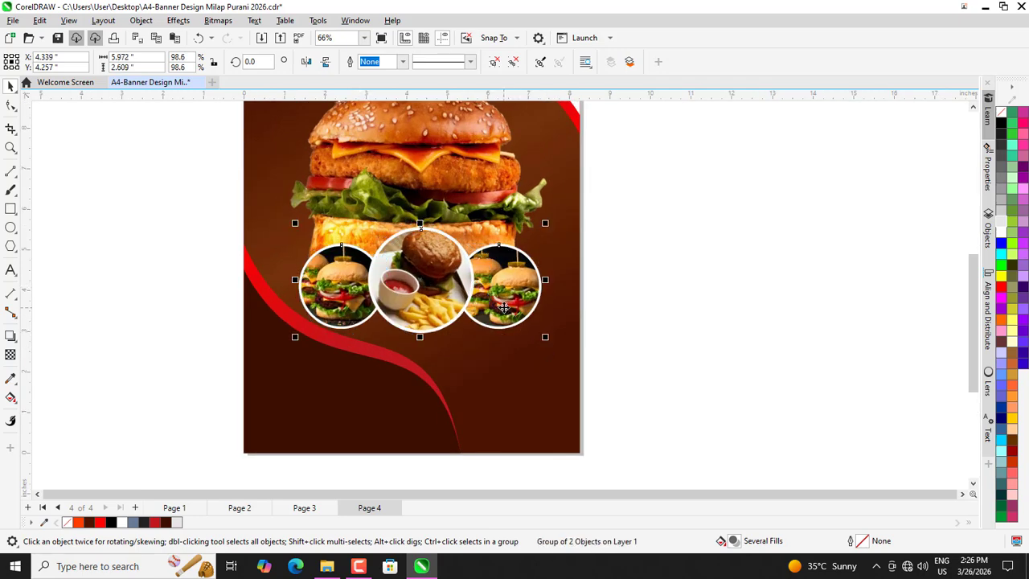
- Raise the large burger image to about Y 7.11 inches and bring it, followed by the badge group, to the front
scroll(454, 233, "down", 1)
left_click(450, 193)
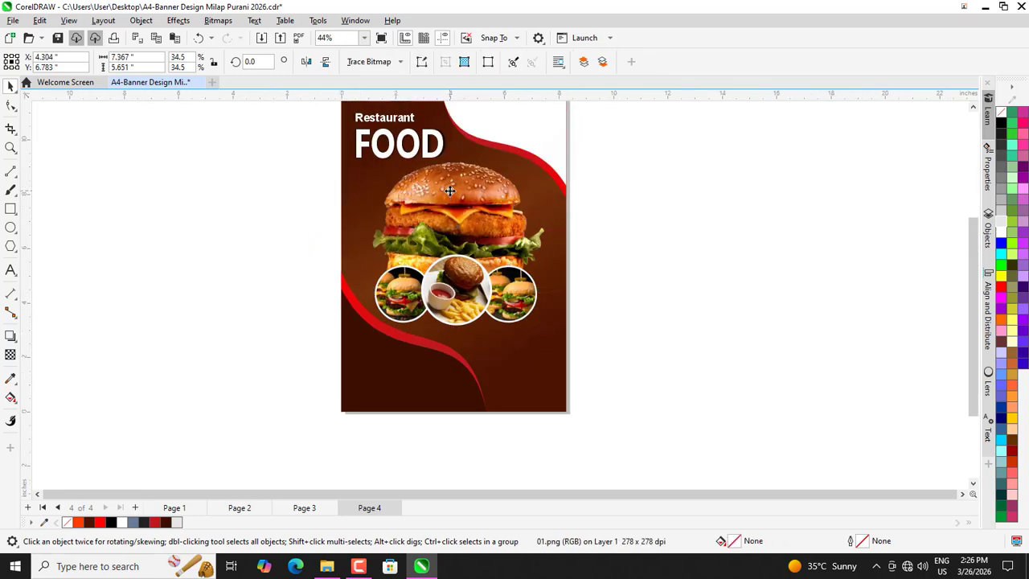
left_click_drag(448, 191, 446, 182)
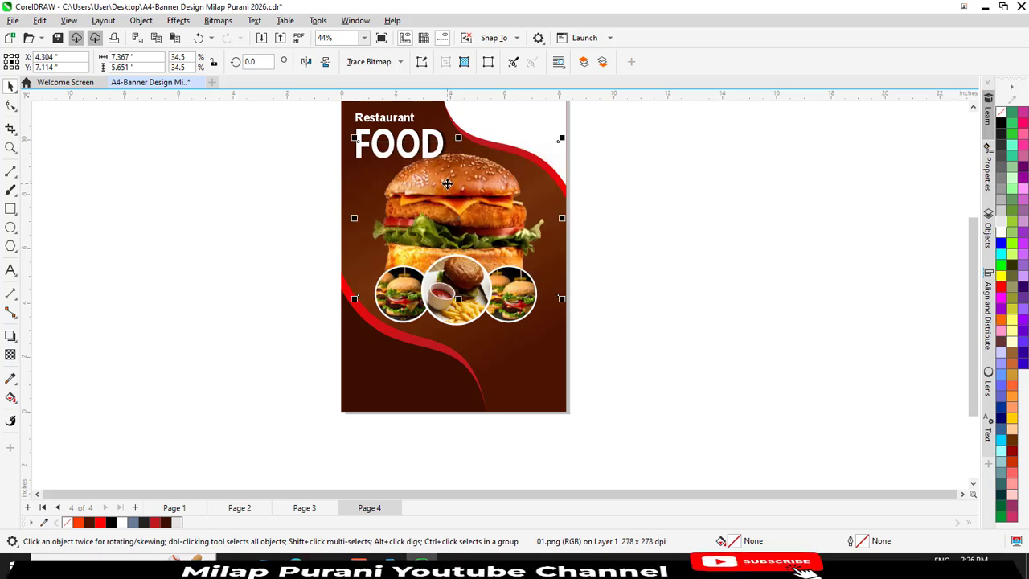
key("shift+Page_Up")
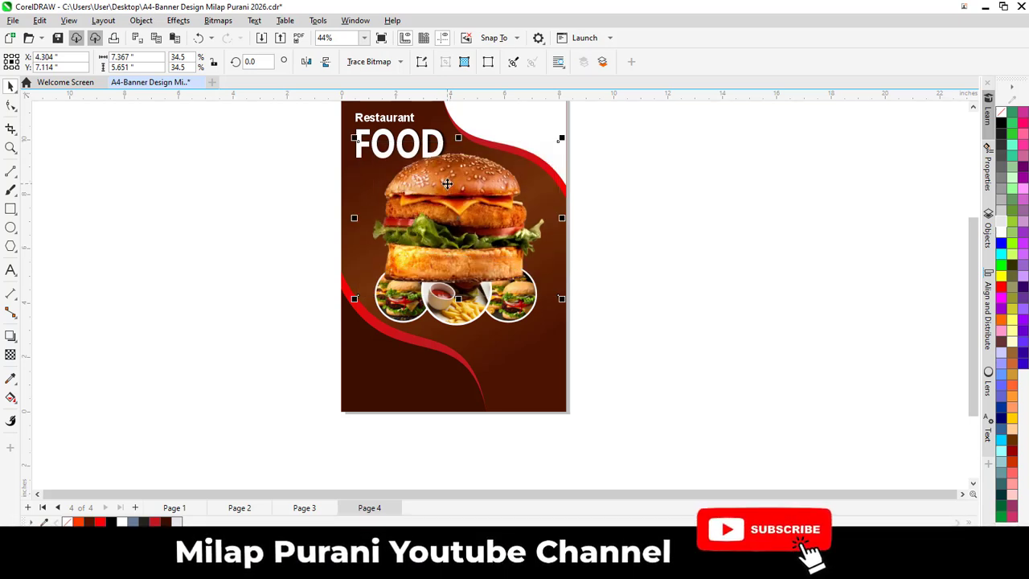
left_click(388, 304)
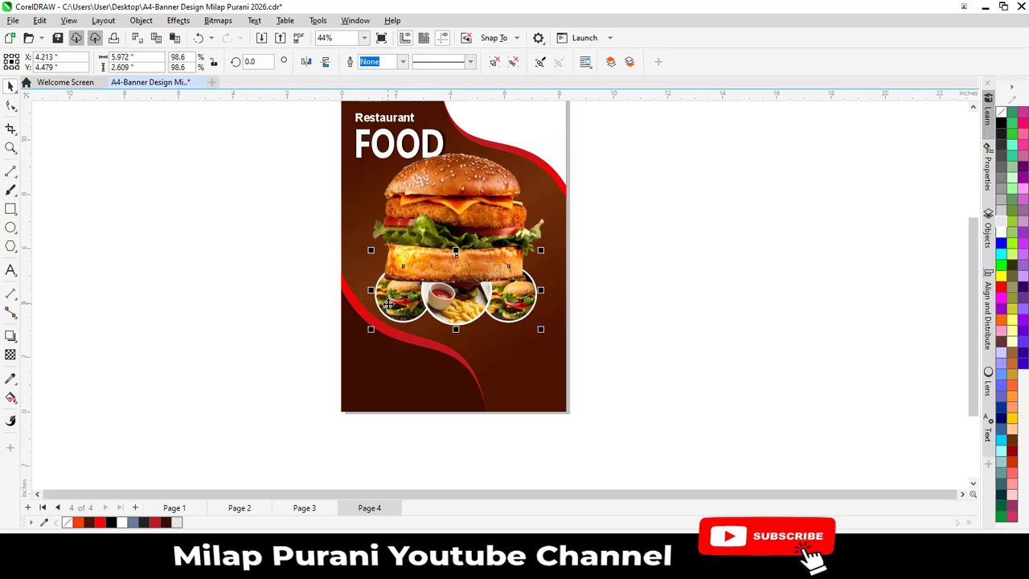
key("shift+Page_Up")
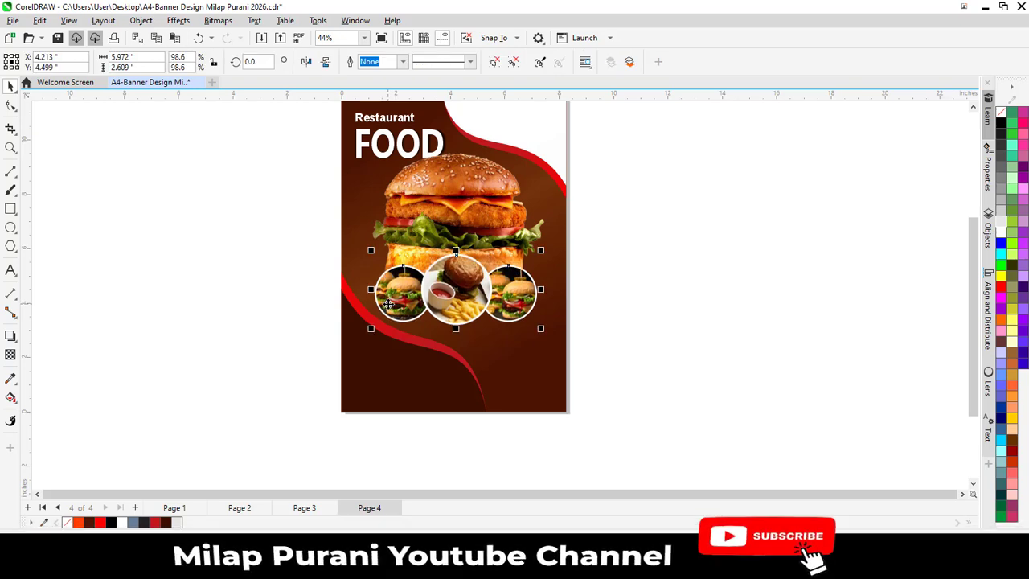
- Move the badge group slightly up and center it horizontally on the banner background
left_click_drag(388, 304, 387, 301)
left_click(535, 379, "shift")
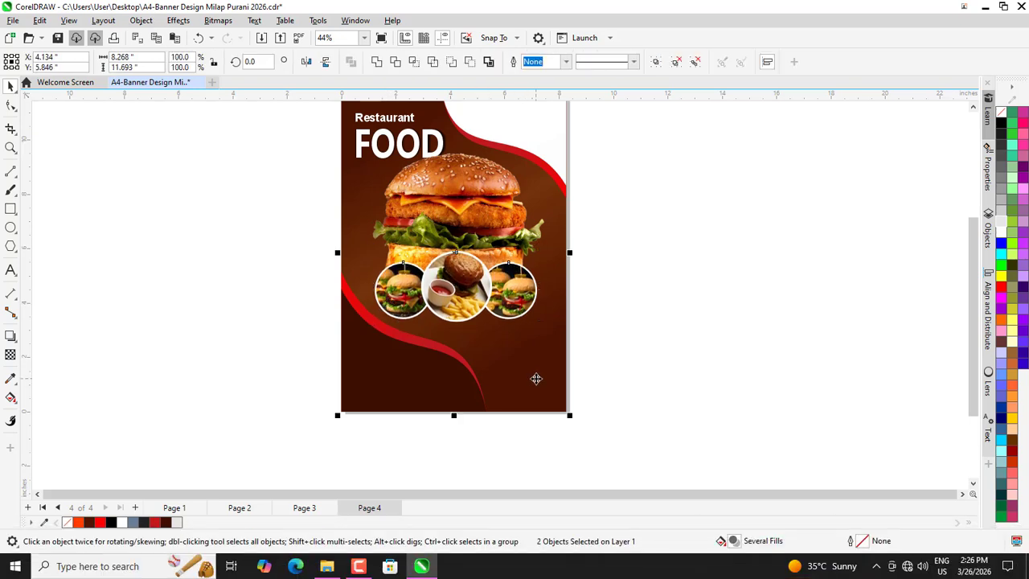
key("c")
left_click(634, 345)
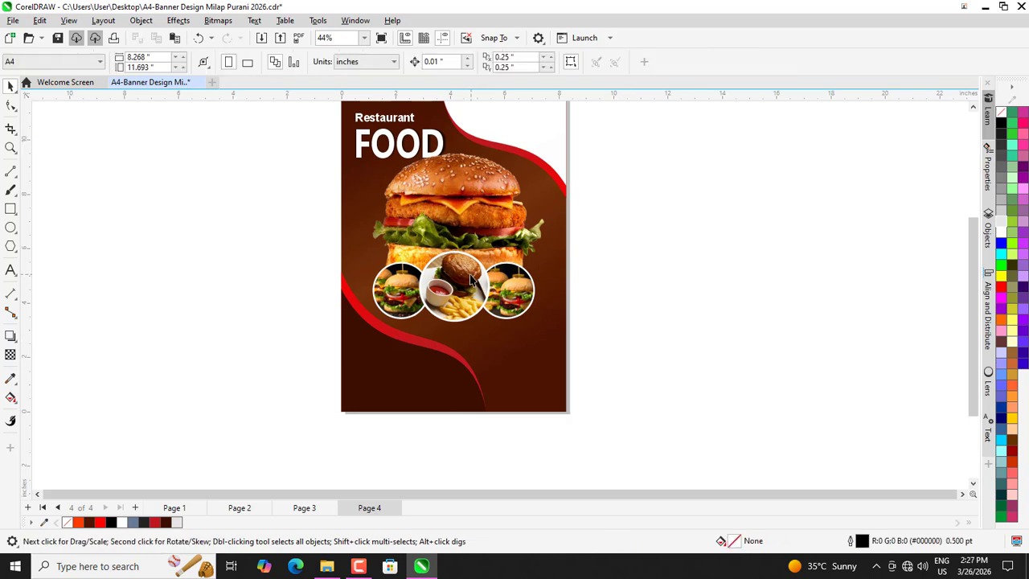
left_click(366, 358)
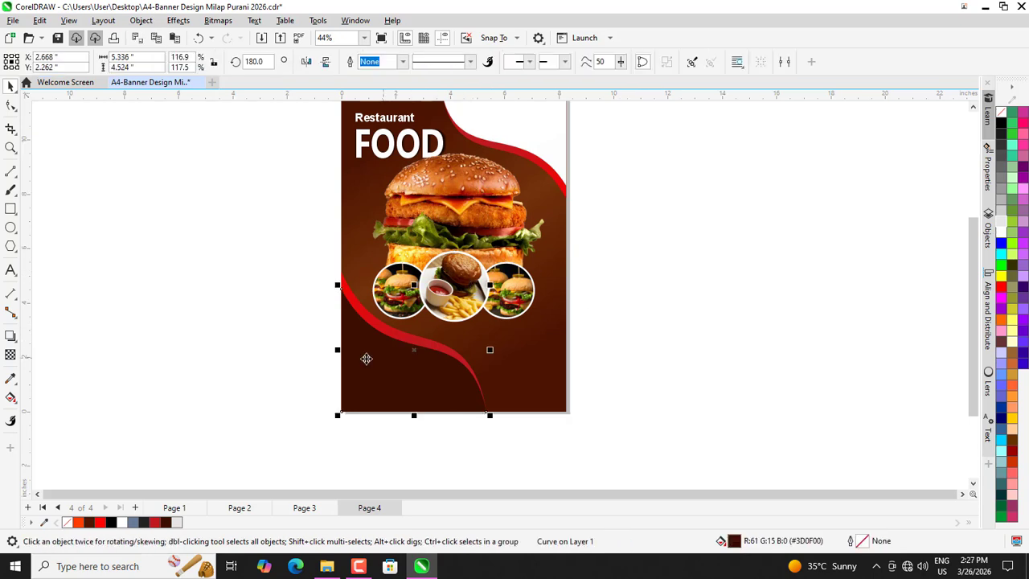
left_click(208, 315)
scroll(476, 406, "down", 1)
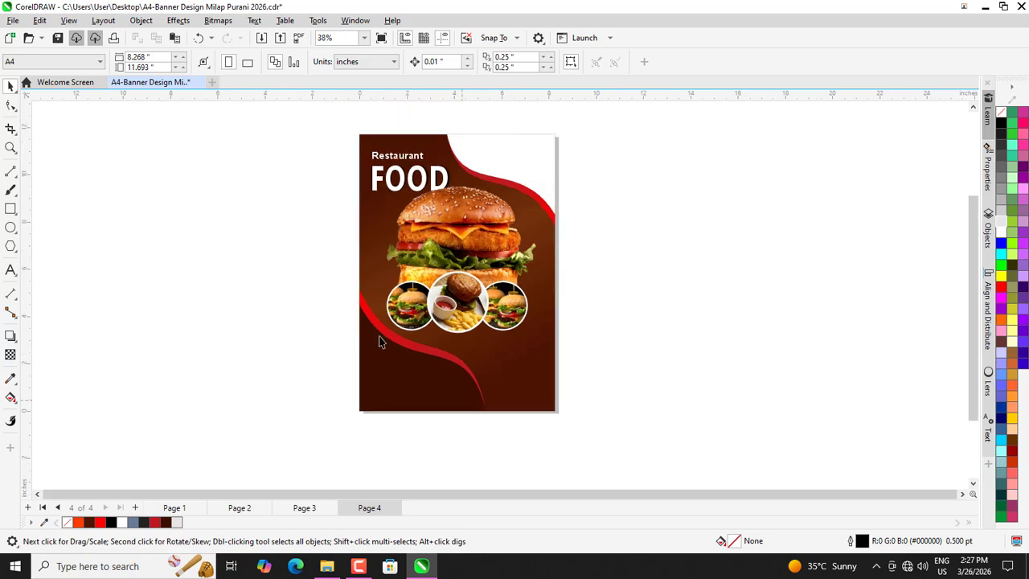
scroll(260, 170, "up", 1)
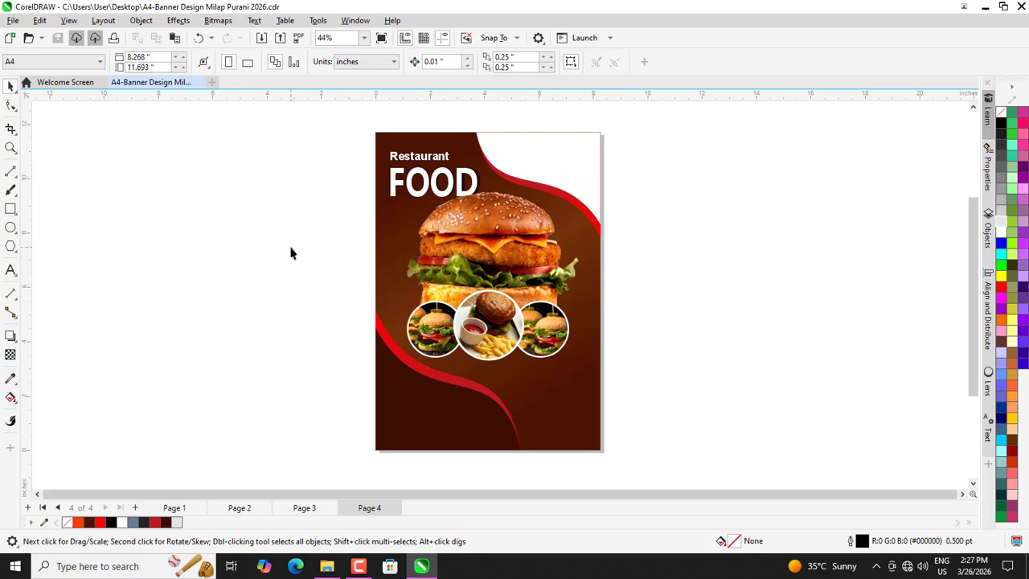
scroll(429, 464, "up", 1)
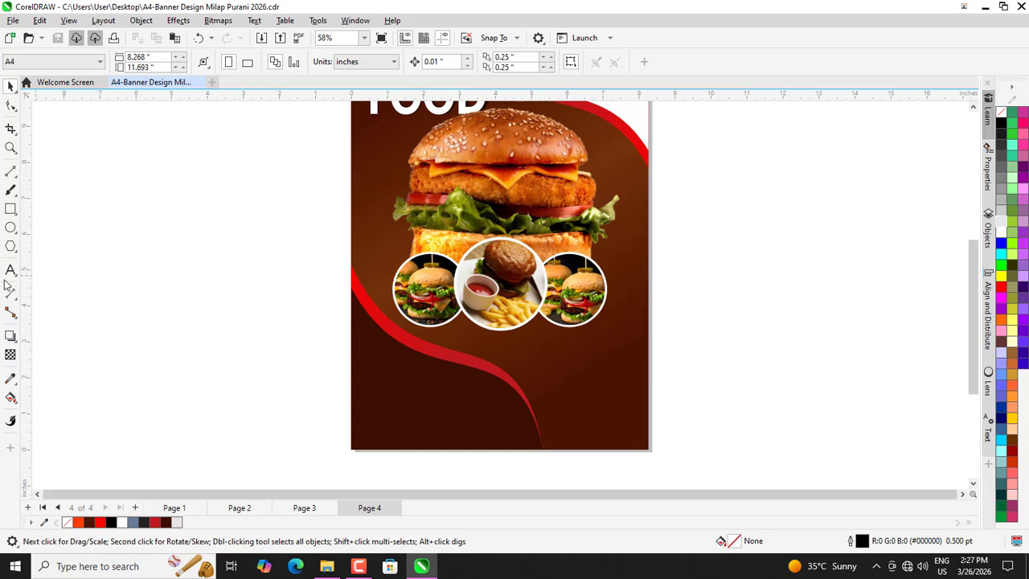
- Place a copy of the "Restaurant" text in the dark lower-left corner shape, at about X 1.73 and Y 1.96 inches
key("F8")
scroll(374, 381, "down", 1)
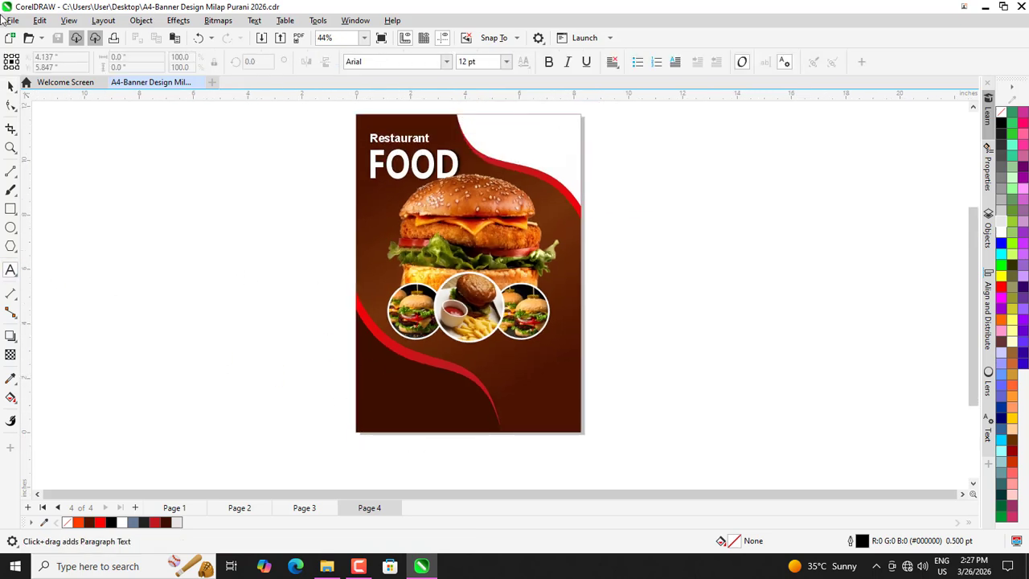
left_click(11, 86)
left_click(386, 145)
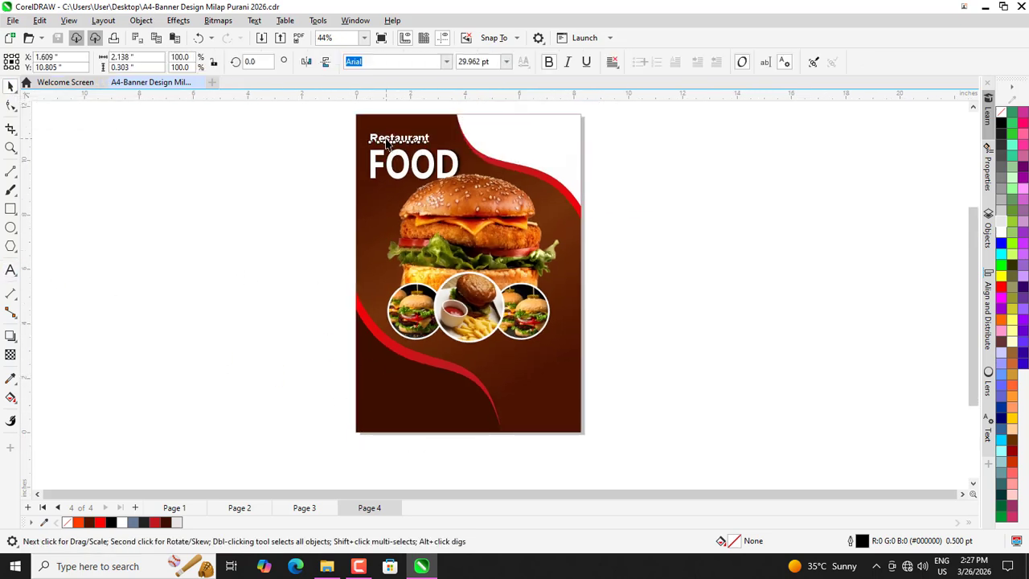
left_click_drag(390, 288, 391, 391)
scroll(402, 413, "up", 3)
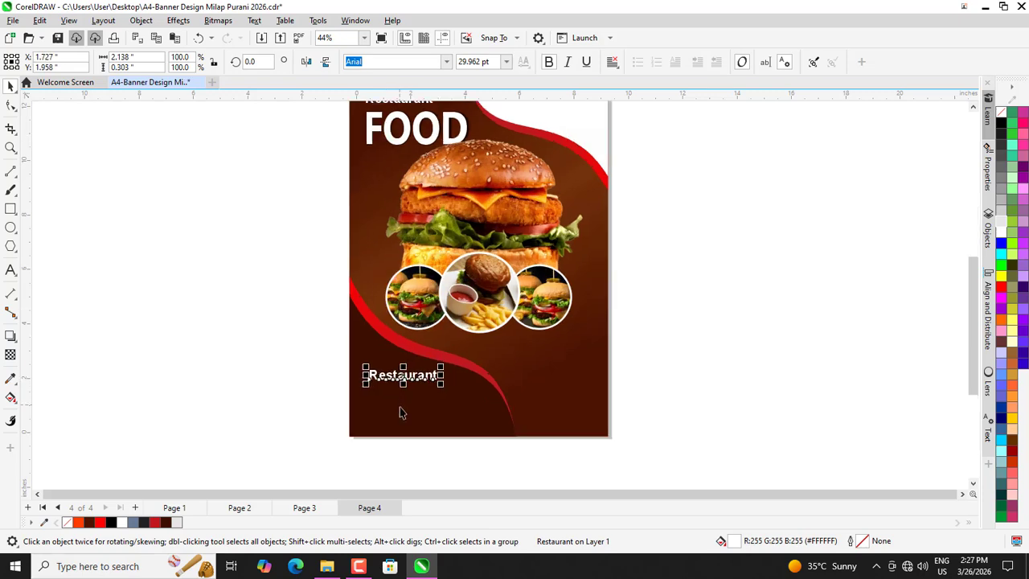
- Replace the wording of the copied text in the lower corner shape with "Food Service"
double_click(357, 322)
key("ctrl+a")
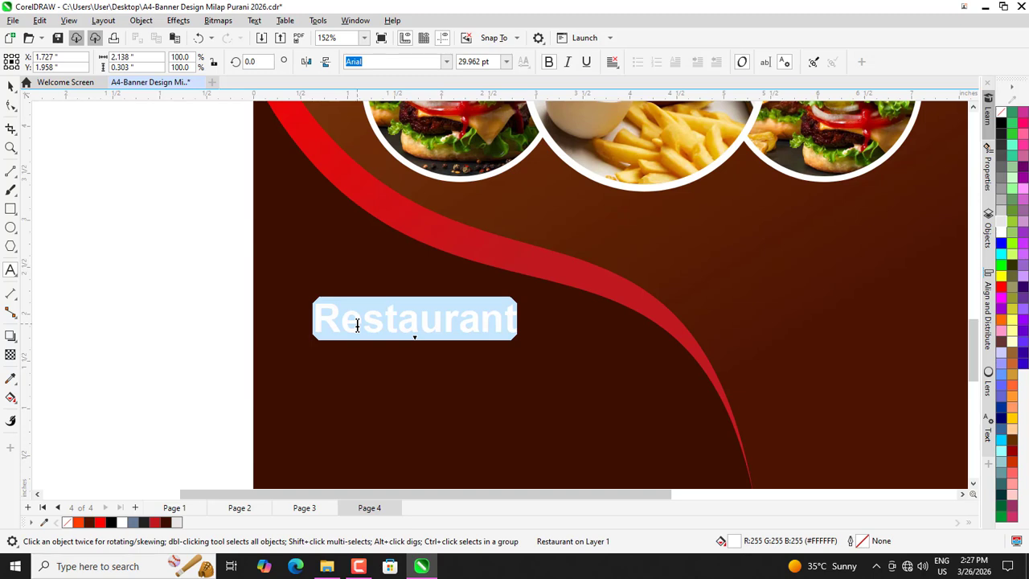
type("Food ")
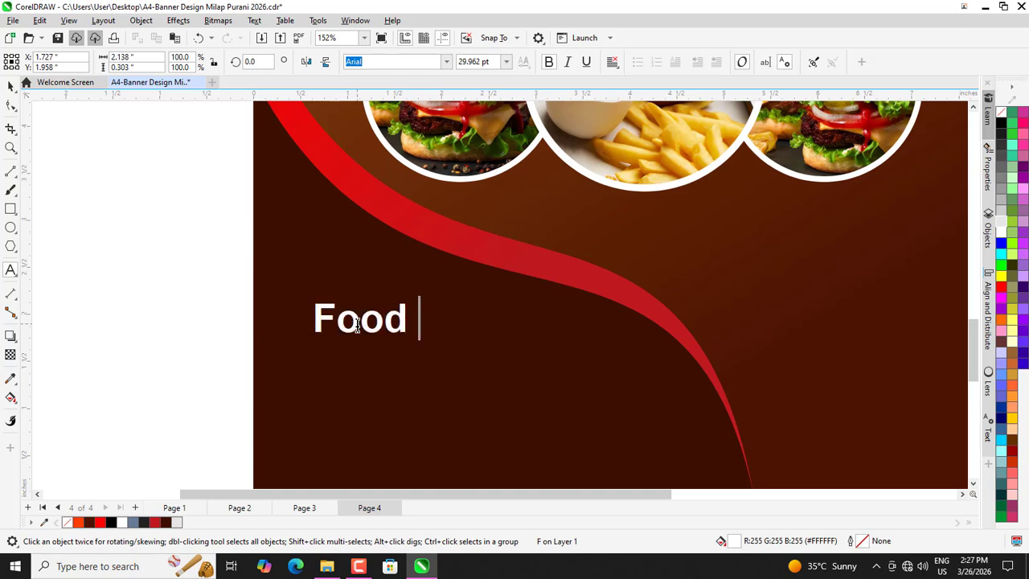
type("D")
key("BackSpace")
type("Service")
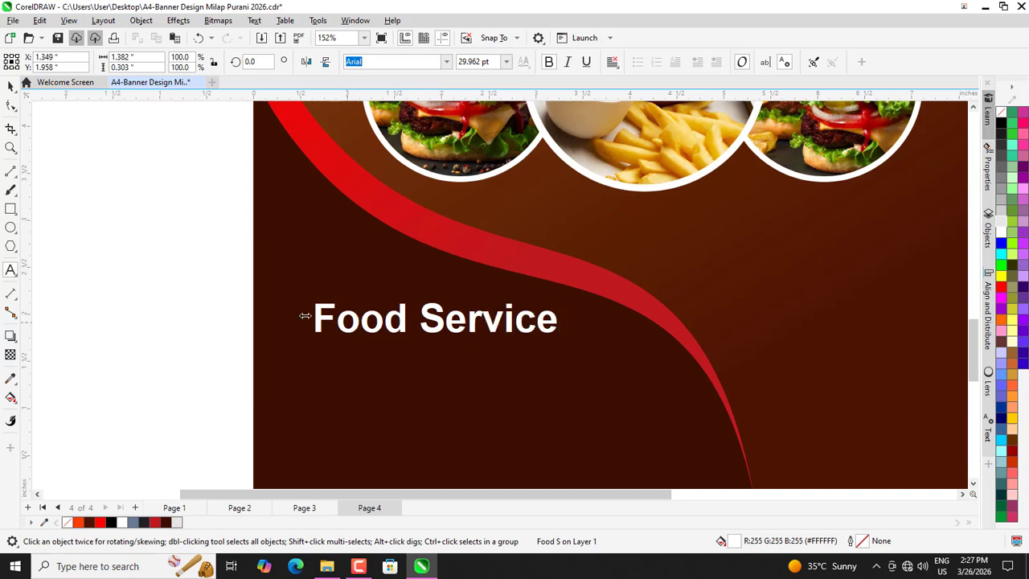
left_click(10, 86)
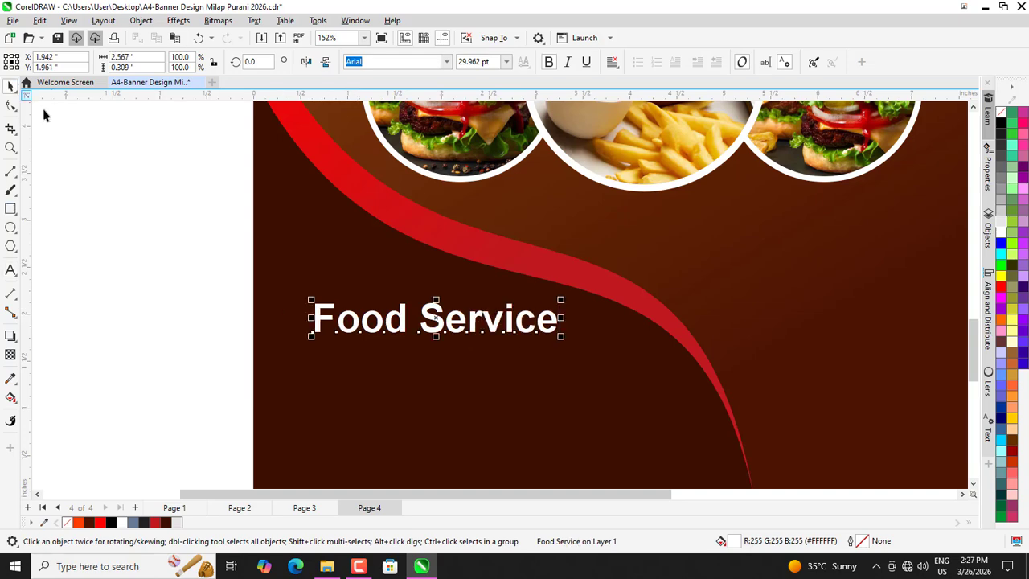
- Duplicate the "Food Service" heading just below itself, at about X 1.94 and Y 1.34 inches
scroll(418, 357, "down", 3)
left_click(312, 350)
scroll(393, 359, "down", 1)
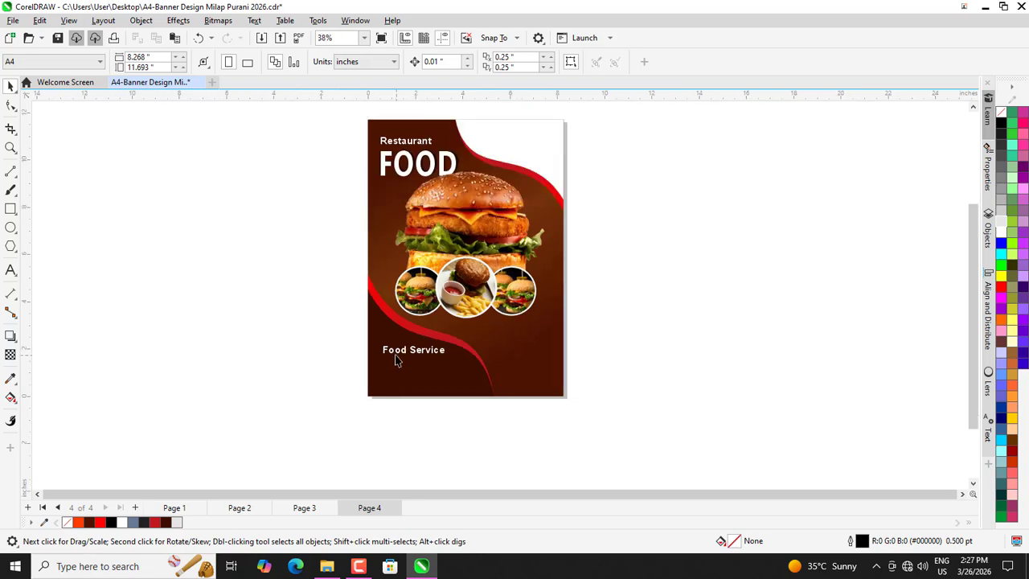
left_click_drag(400, 358, 398, 368)
left_click(350, 394)
scroll(386, 390, "up", 2)
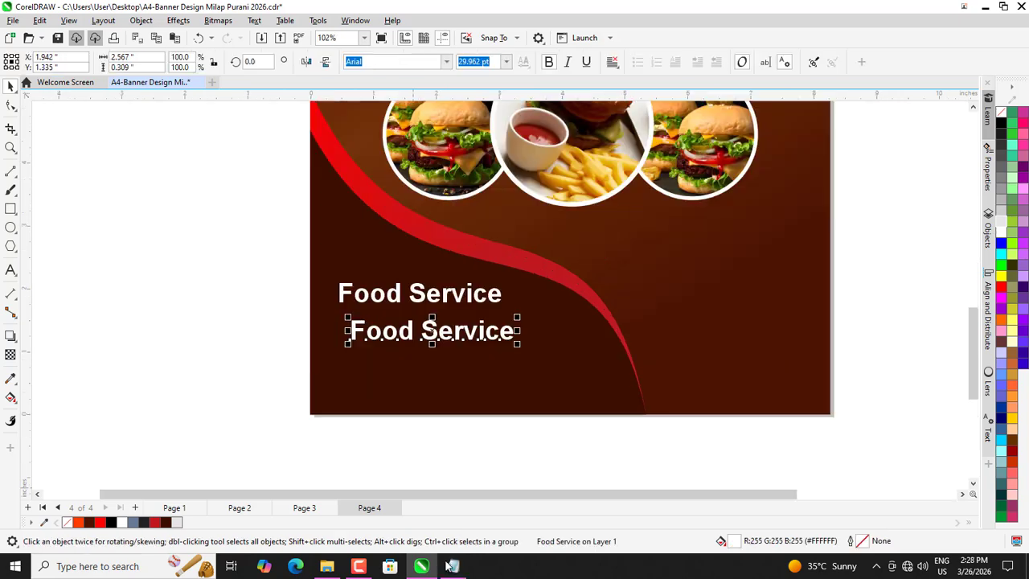
- Copy the veg burger description from the Notepad file and replace the lower "Food Service" text in CorelDRAW with it
left_click(453, 566)
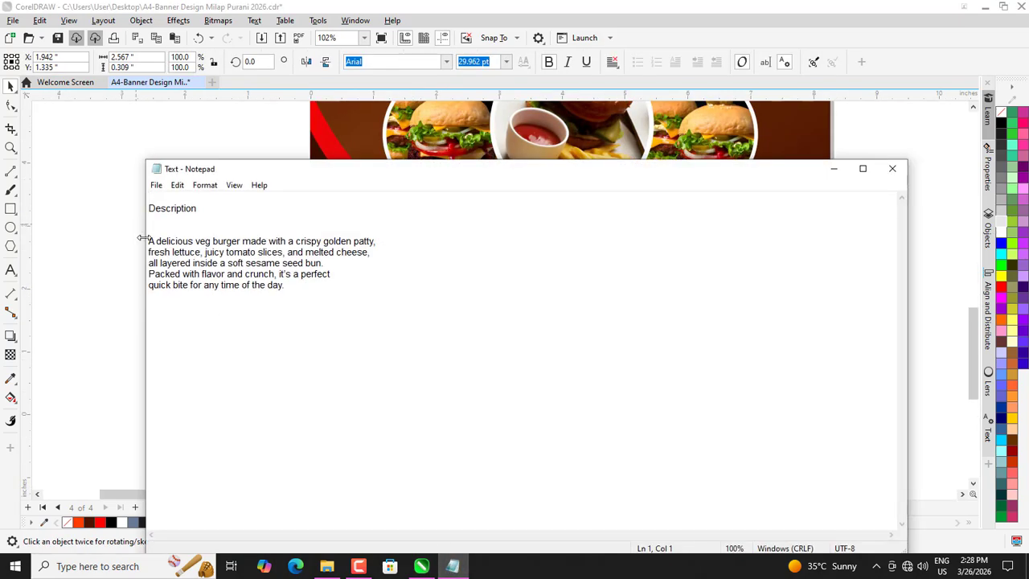
left_click_drag(150, 240, 342, 304)
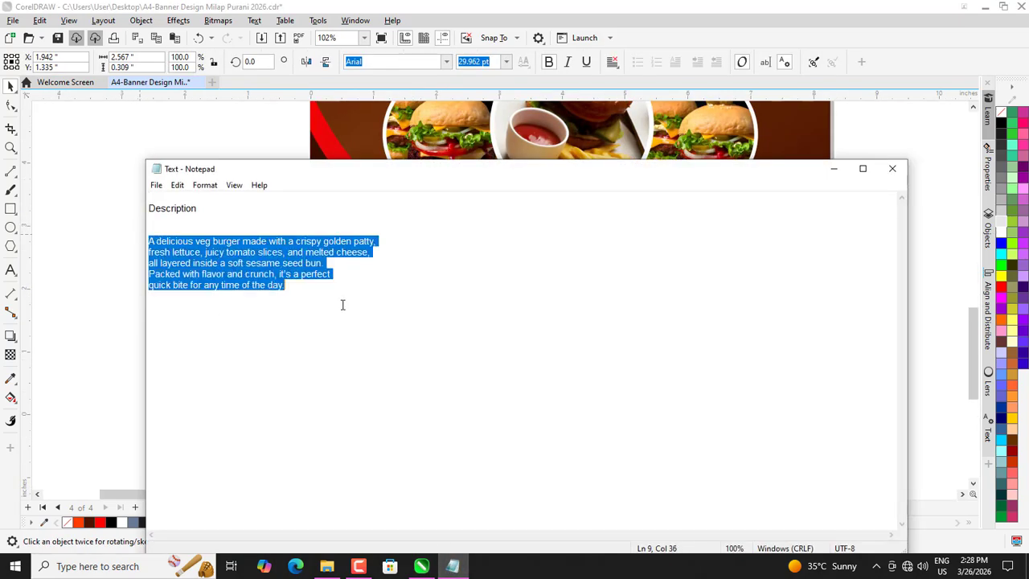
left_click(834, 169)
scroll(386, 333, "up", 1)
left_click(386, 334)
key("ctrl+a")
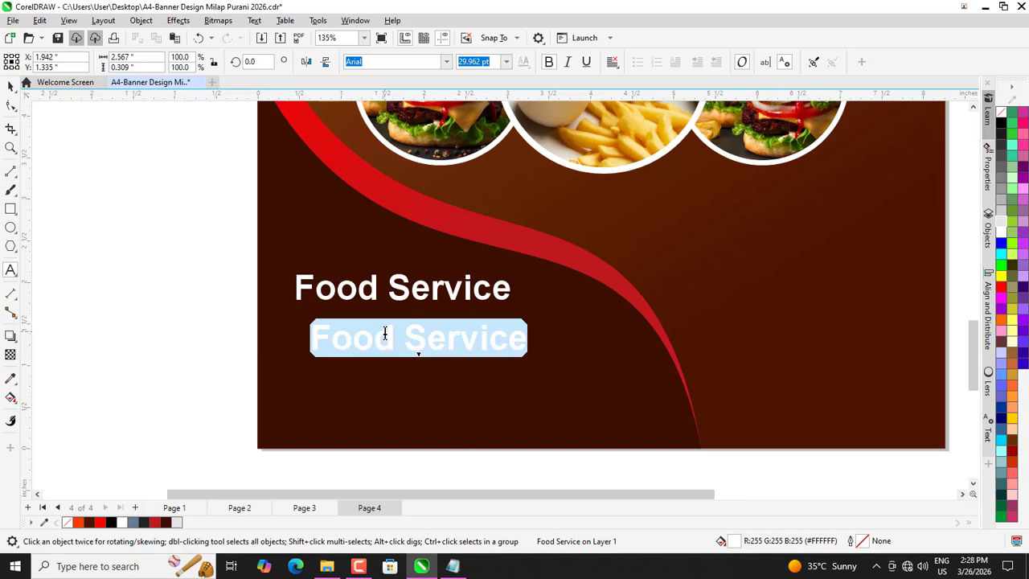
key("ctrl+v")
- Set the description's font to Arial Narrow and scale the text down to fit inside the dark corner shape
left_click(446, 61)
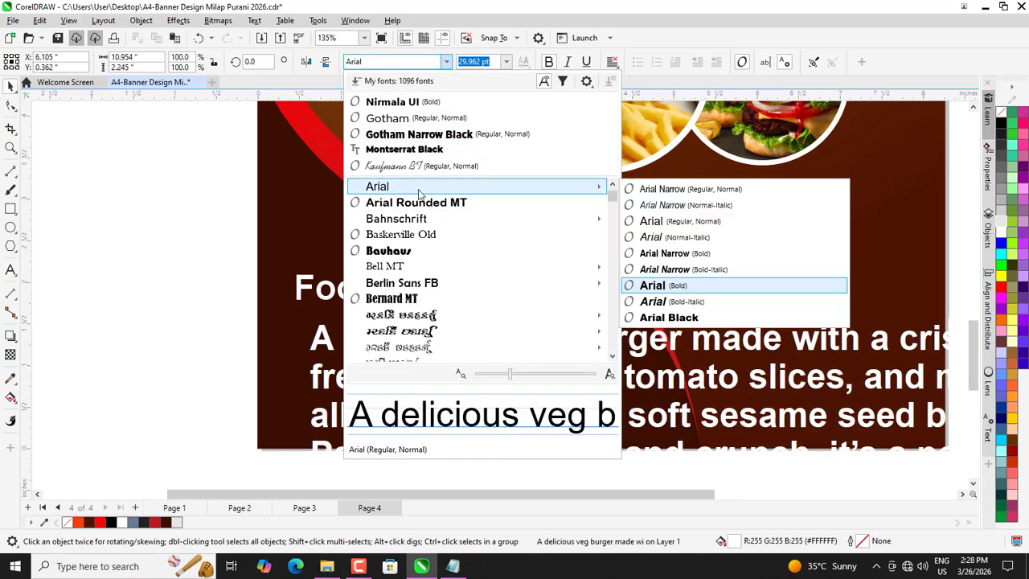
left_click(580, 187)
scroll(377, 214, "down", 3)
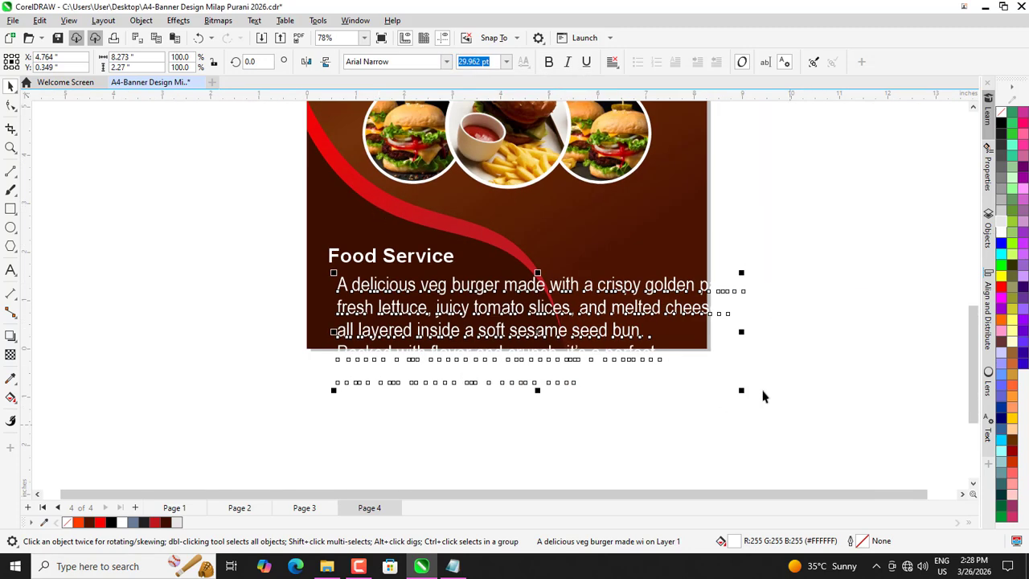
left_click_drag(741, 390, 583, 330)
left_click(483, 380)
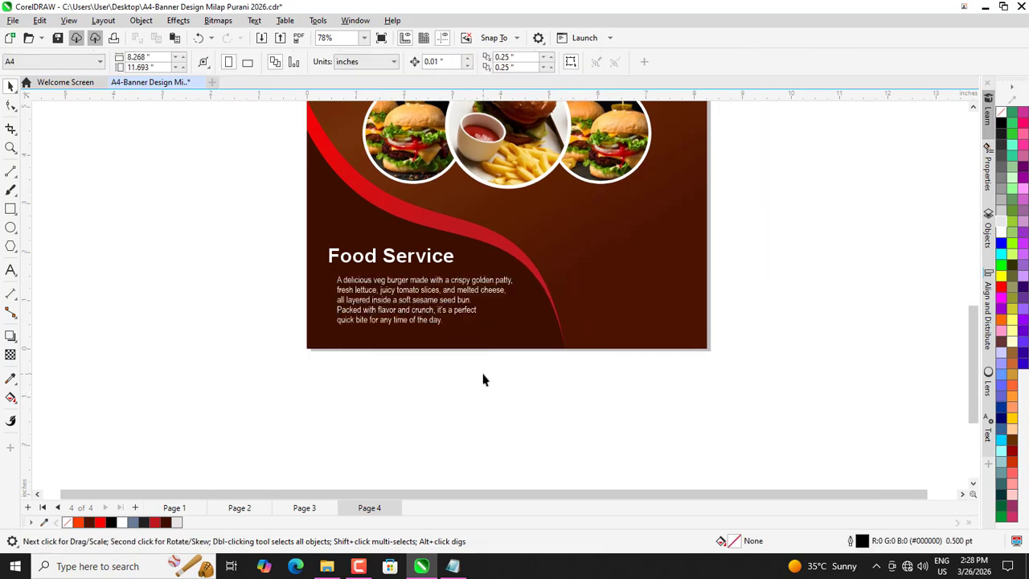
- Left-align the description paragraph with the "Food Service" heading
scroll(410, 300, "up", 2)
left_click(389, 281)
left_click(386, 239, "shift")
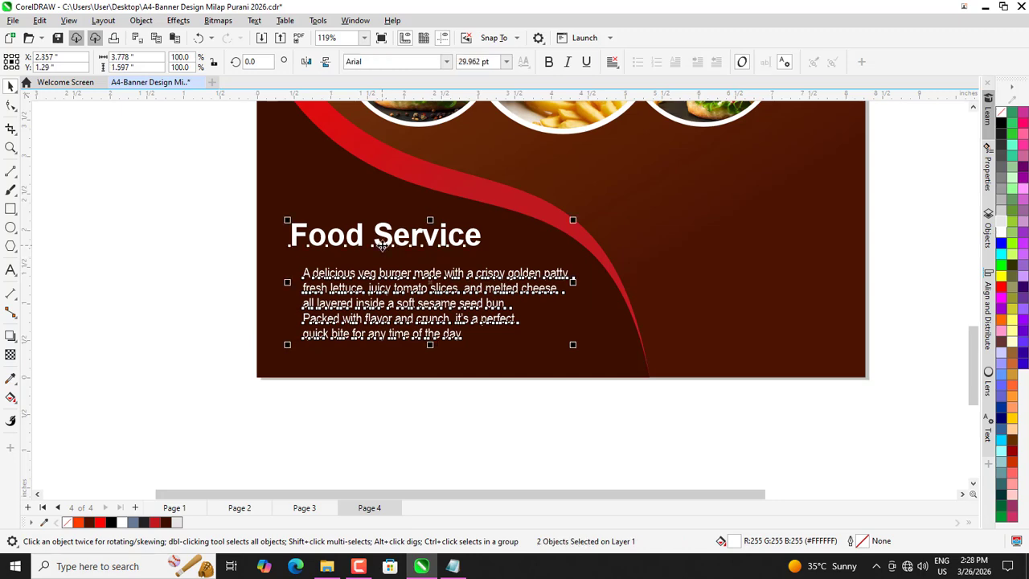
left_click(227, 274)
scroll(313, 354, "down", 2)
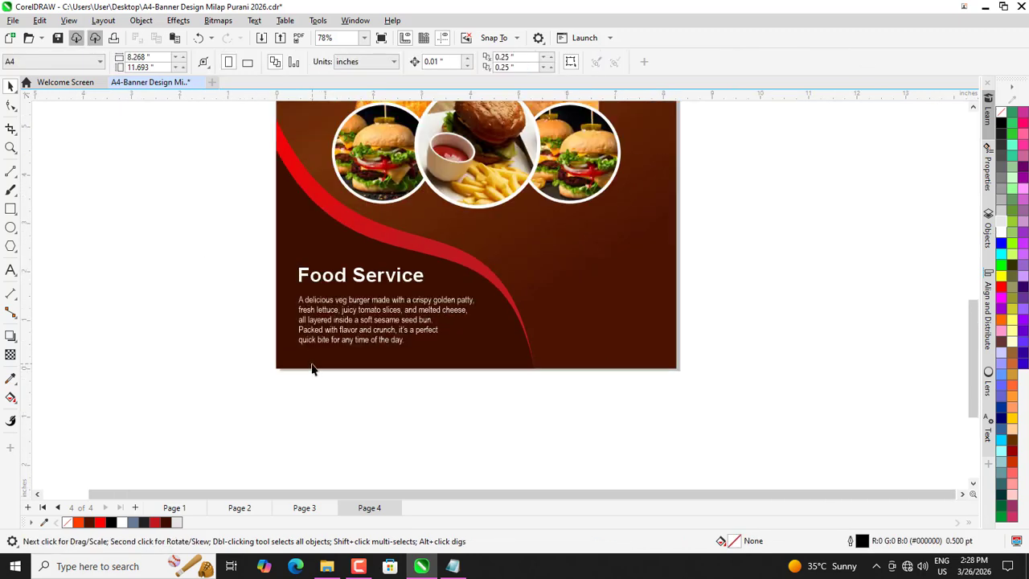
scroll(334, 325, "up", 2)
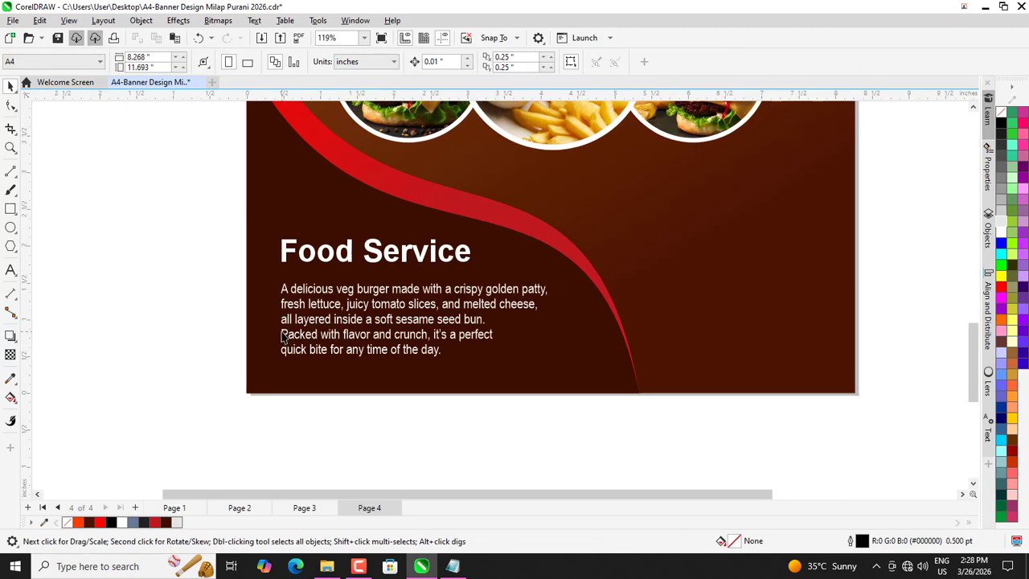
- Examine the spacing and alignment of the "Food Service" heading and the description within the banner's dark lower corner
scroll(332, 360, "down", 4)
scroll(345, 378, "up", 1)
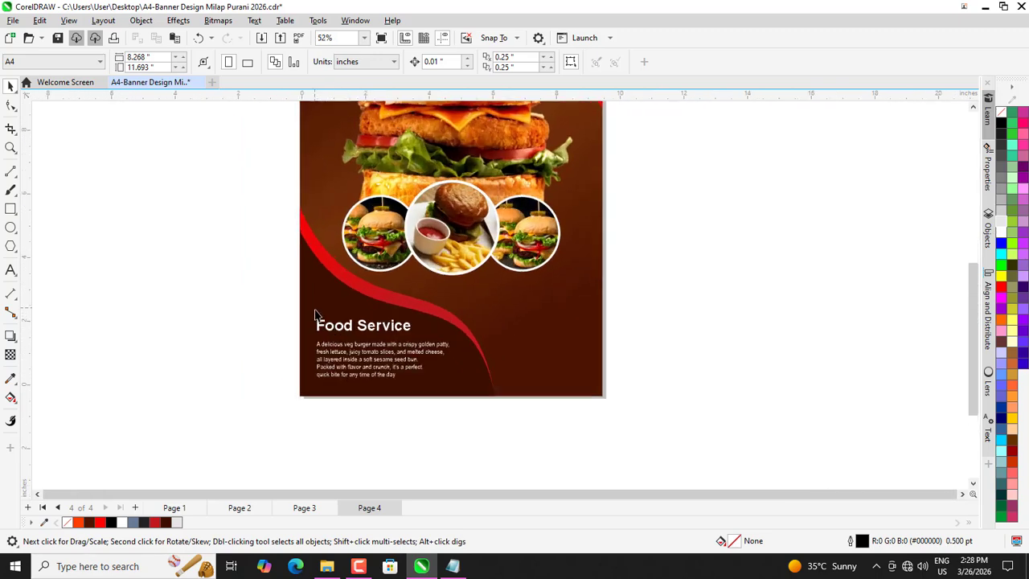
left_click(345, 385)
scroll(352, 379, "up", 1)
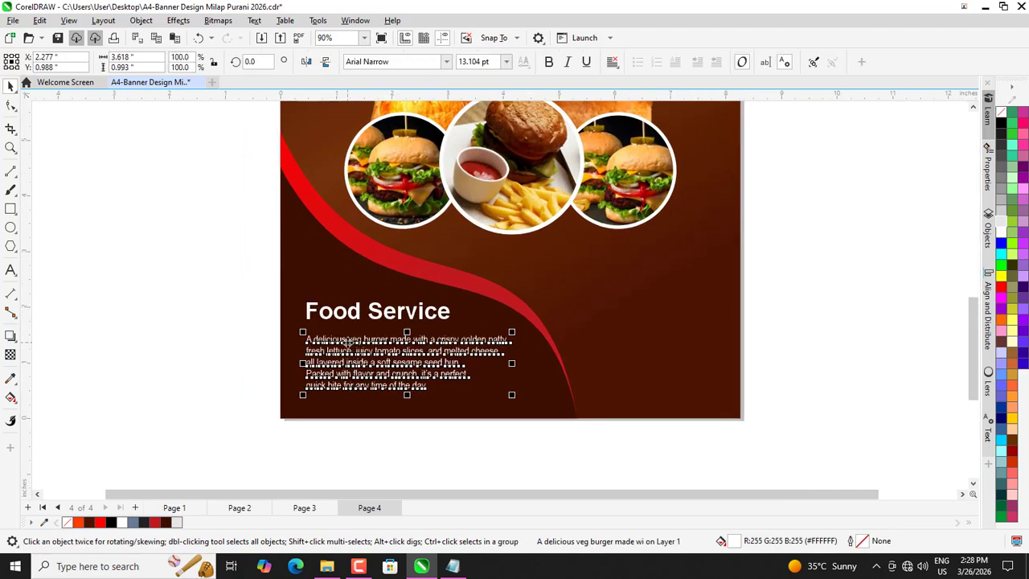
left_click(343, 314, "shift")
left_click(227, 323)
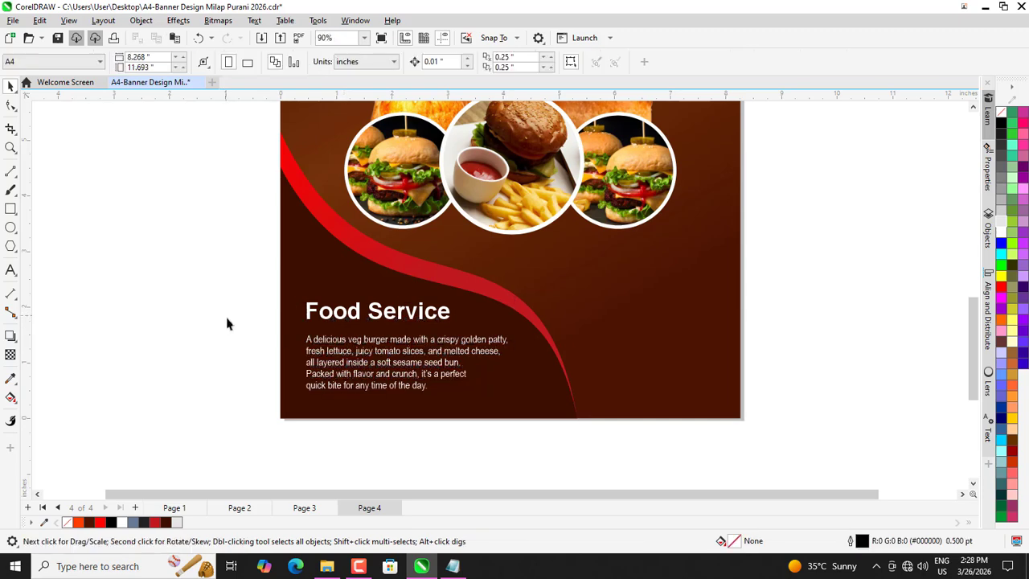
scroll(236, 319, "down", 3)
scroll(361, 377, "up", 2)
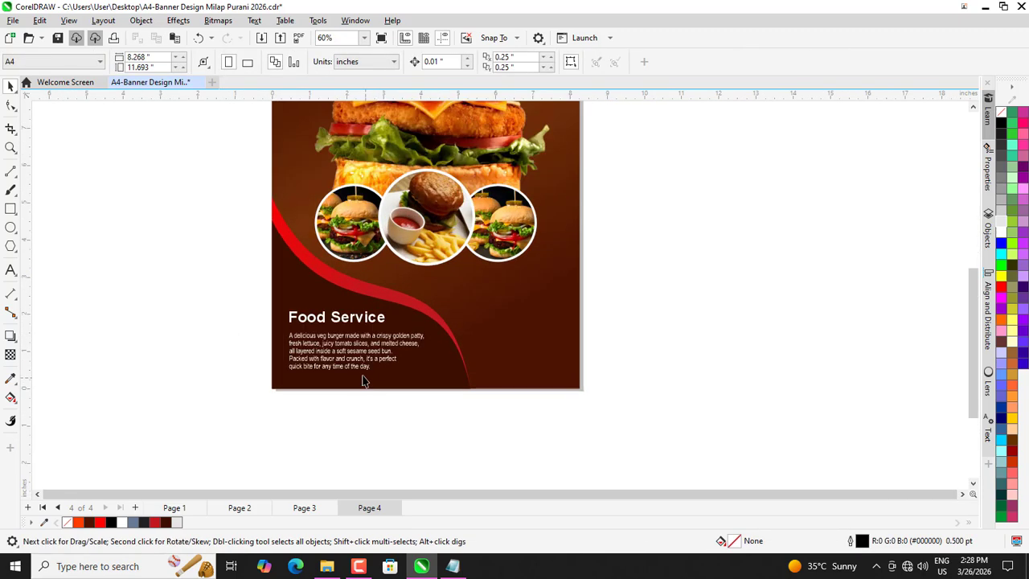
left_click(359, 370)
left_click(216, 337)
scroll(287, 359, "up", 2)
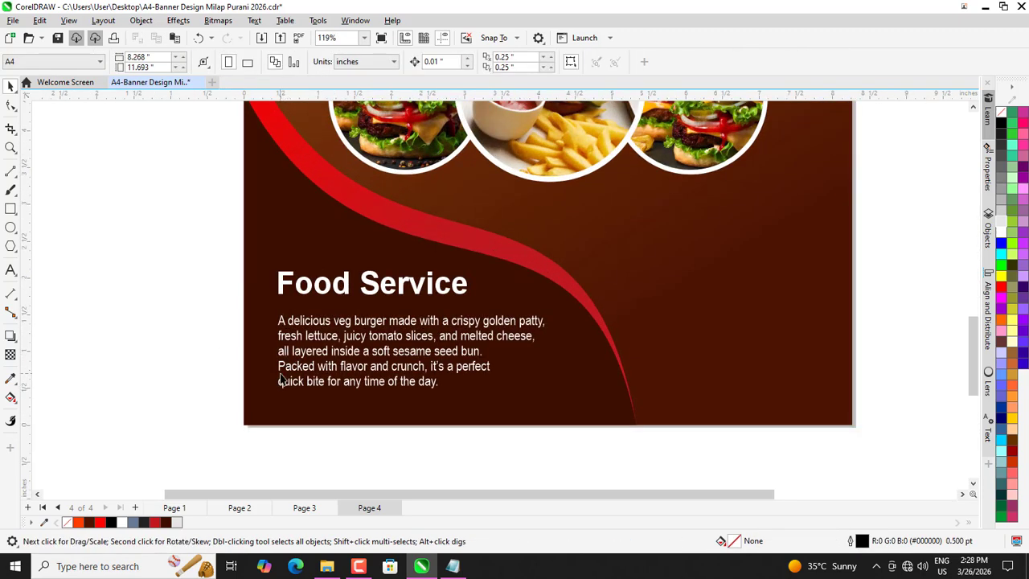
- Rewrap the description so "Packed with" ends the third line and "flavor and crunch" through "of the day." forms the fourth
double_click(280, 379)
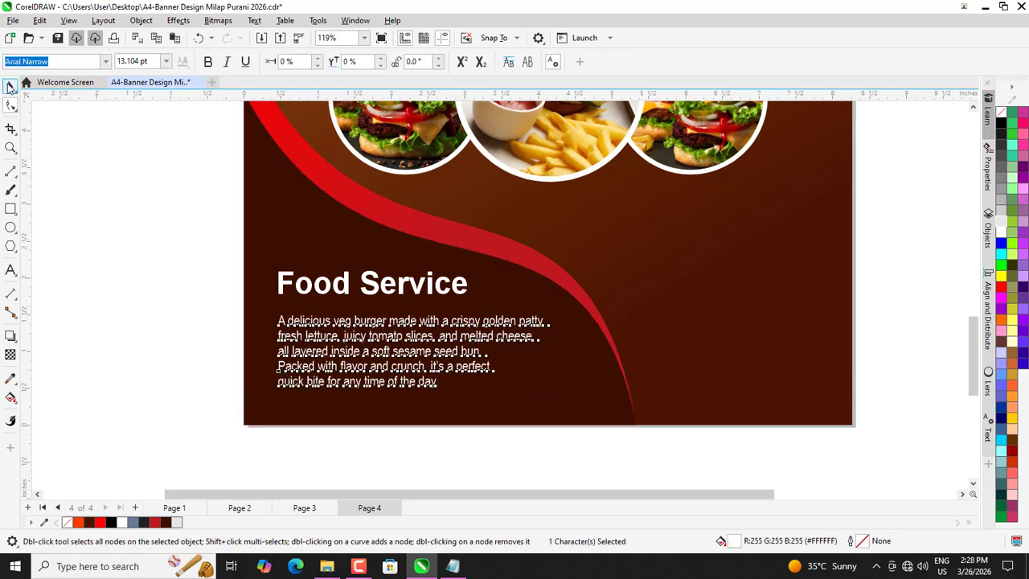
left_click(10, 87)
scroll(229, 345, "up", 2)
left_click(312, 382)
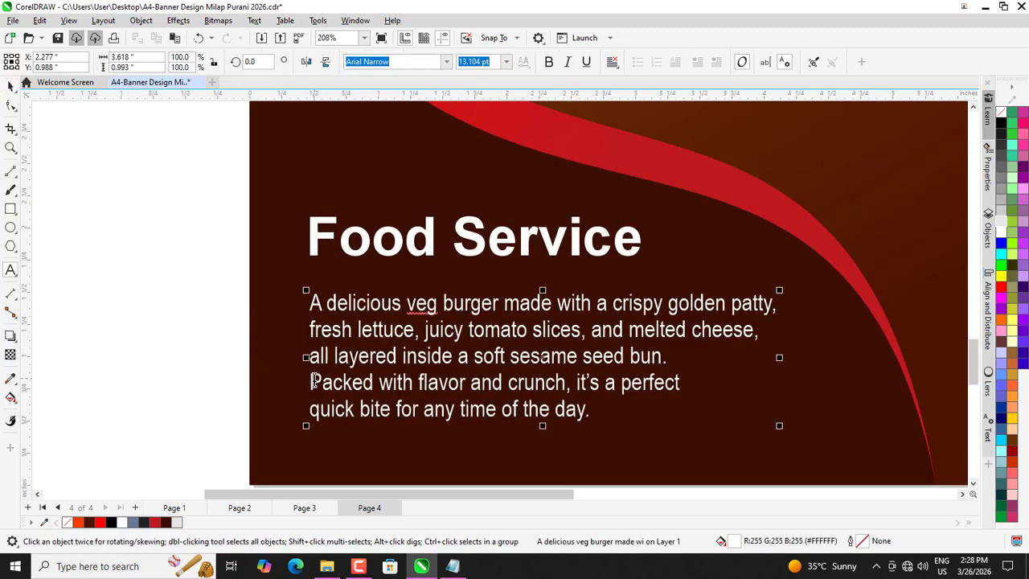
key("BackSpace")
left_click(781, 356)
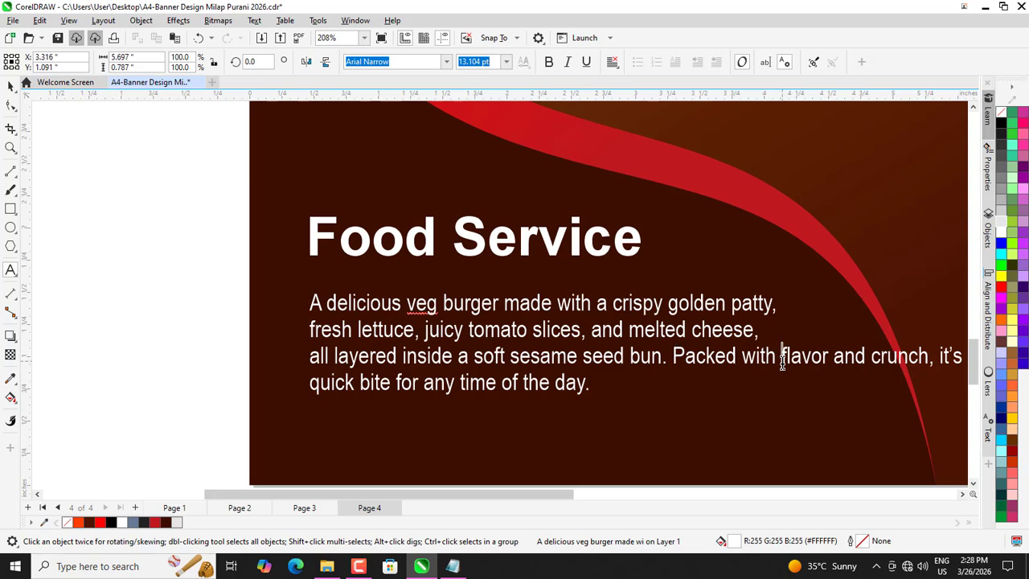
key("Return")
left_click(311, 408)
key("BackSpace")
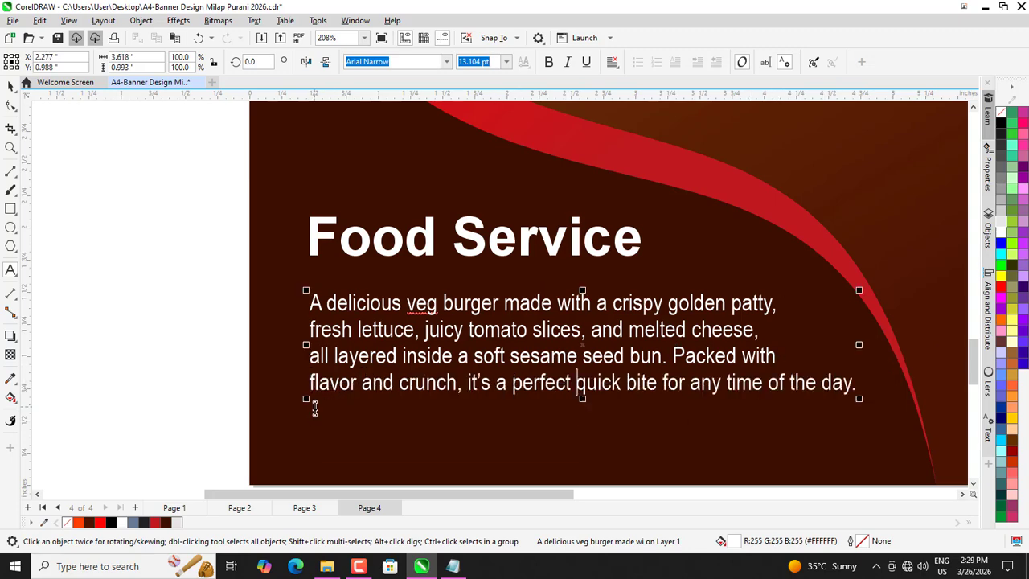
- Try Center text alignment on the description paragraph and judge it against the heading
scroll(631, 392, "down", 1)
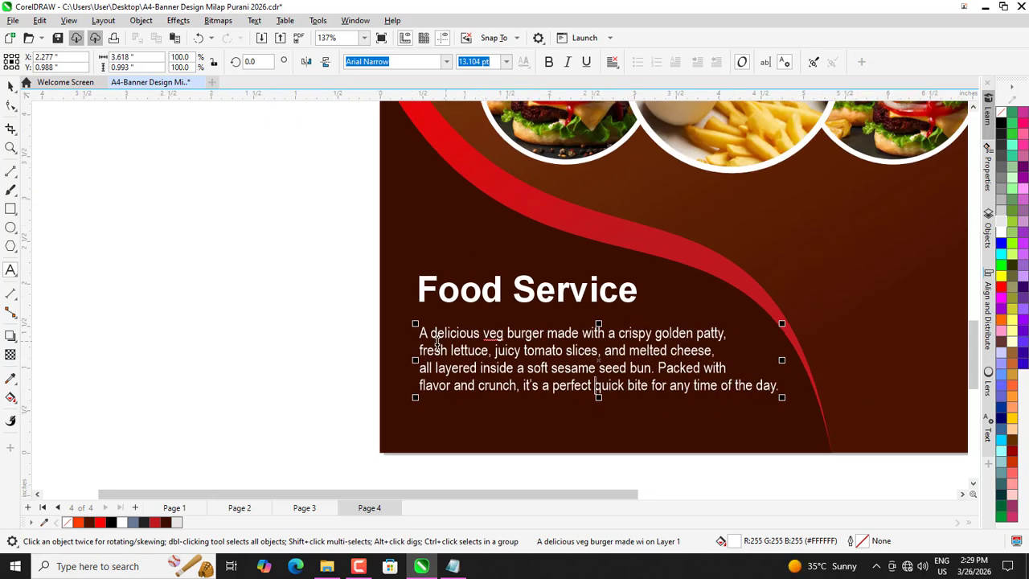
left_click(12, 86)
left_click(612, 64)
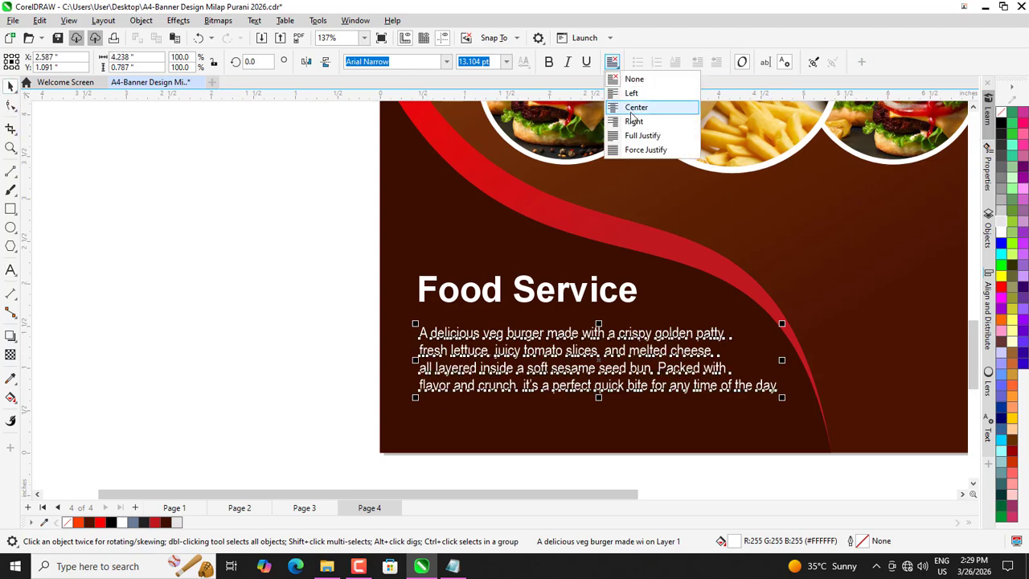
left_click(636, 107)
left_click(262, 262)
scroll(262, 262, "down", 2)
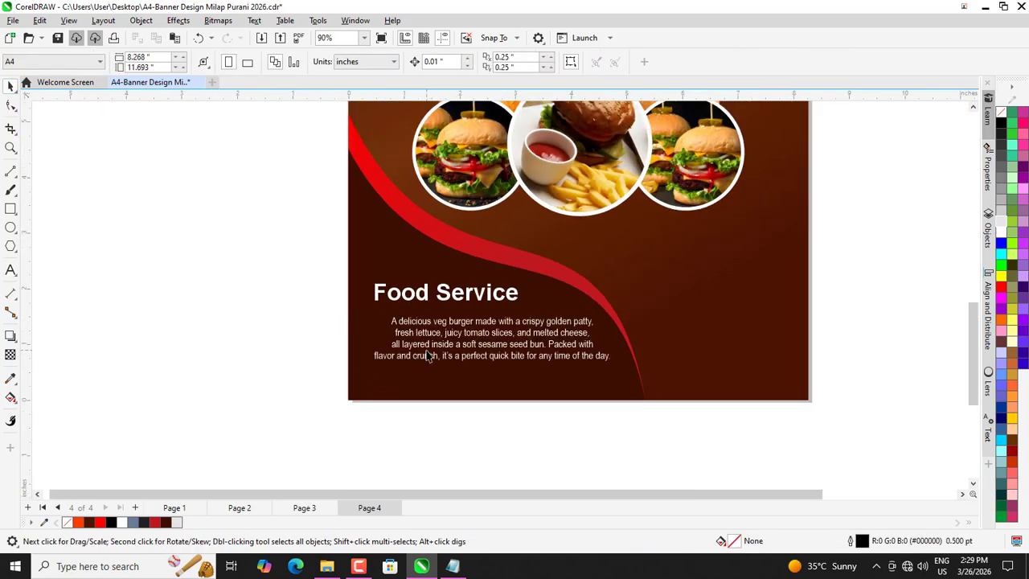
- Set the description paragraph's text alignment to Left
scroll(428, 356, "up", 2)
left_click(444, 316)
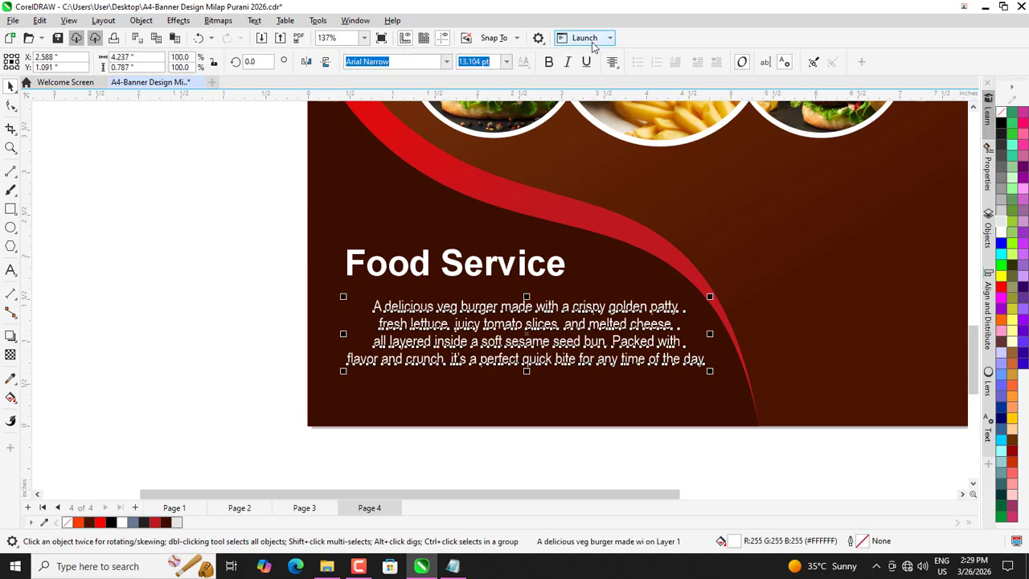
left_click(612, 64)
left_click(632, 90)
left_click(223, 267)
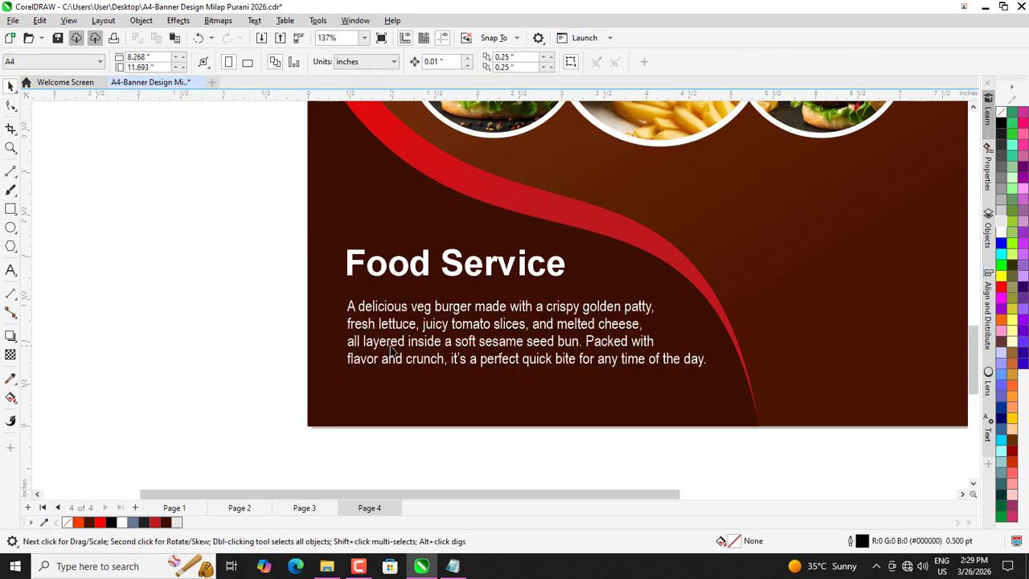
- Break the description's fourth line before "of the day." so those words form a fifth line
scroll(419, 392, "down", 2)
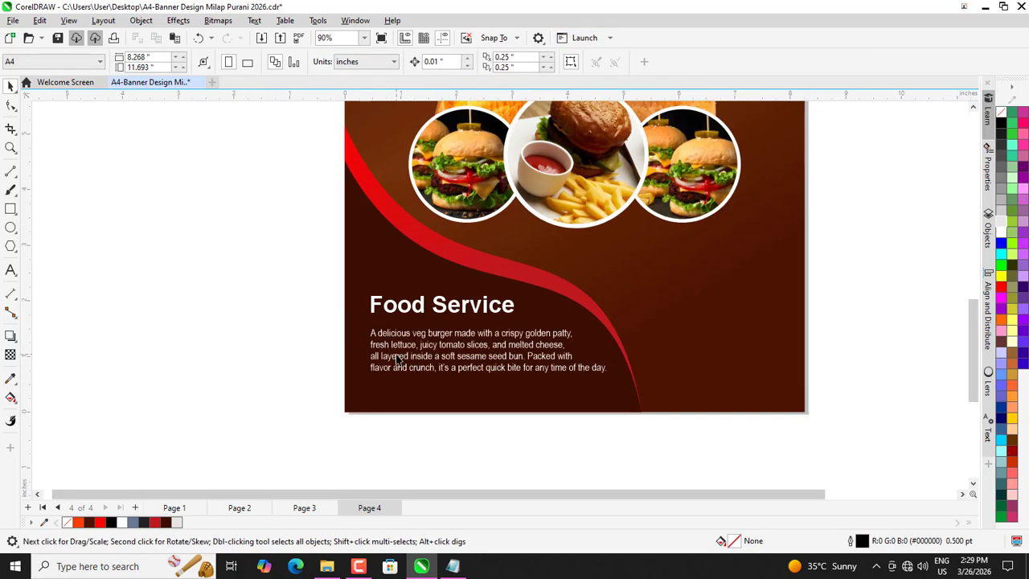
scroll(586, 402, "up", 3)
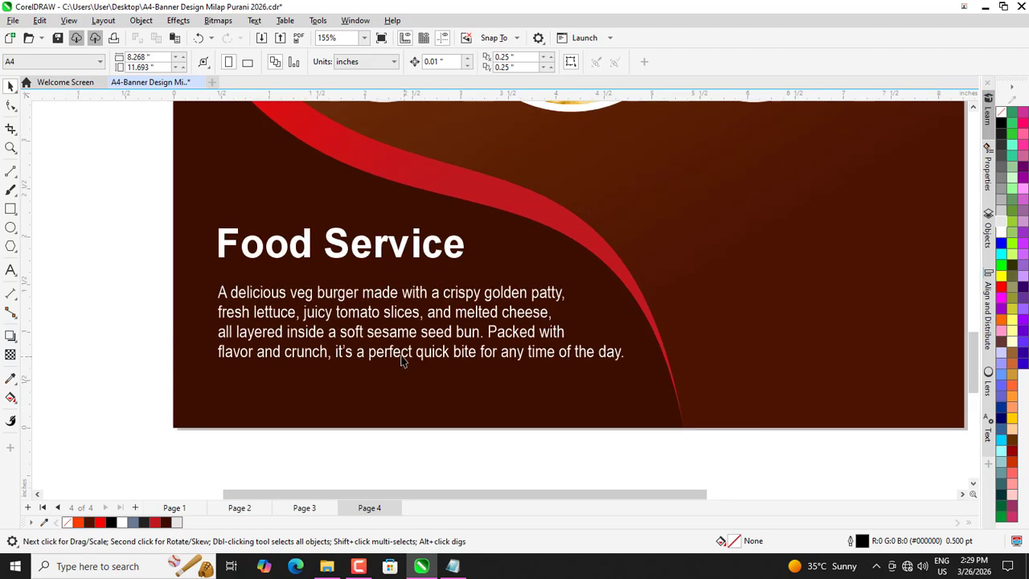
double_click(560, 351)
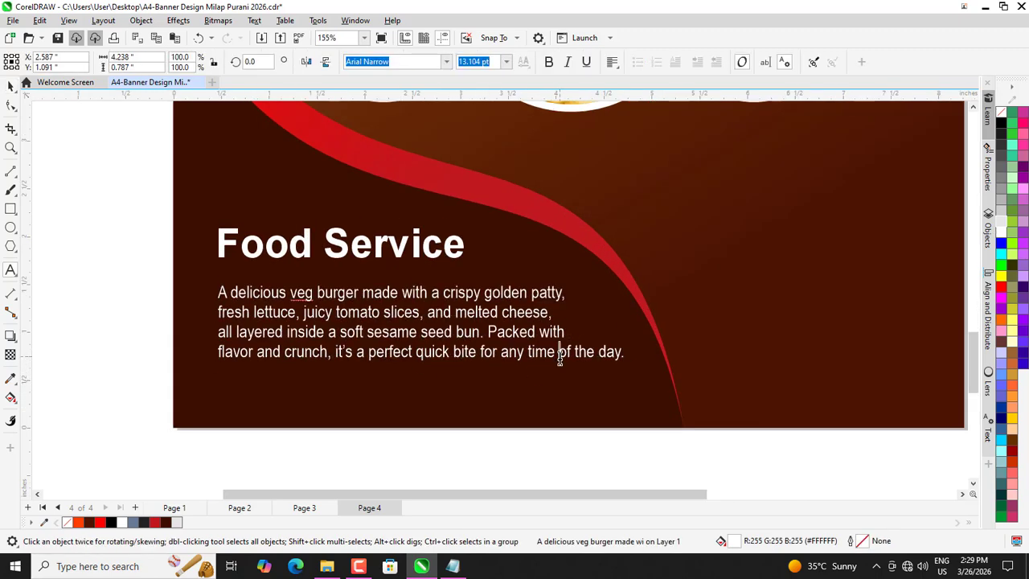
key("Return")
left_click(12, 91)
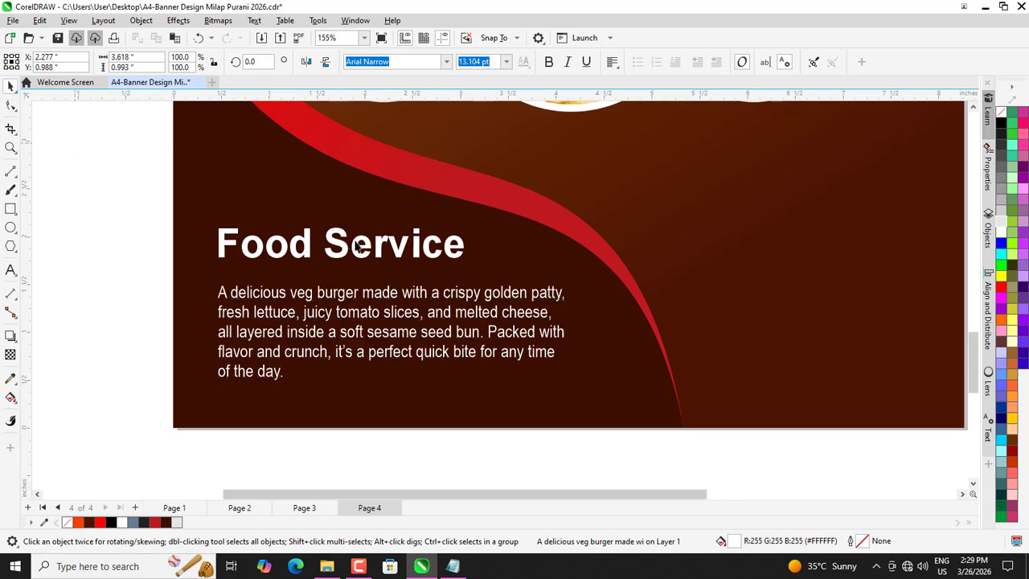
key("Escape")
- Scale the "Food Service" heading down to about 1.87 inches wide and move it down close above the description
scroll(367, 327, "down", 1)
left_click(351, 272)
left_click(347, 294, "shift")
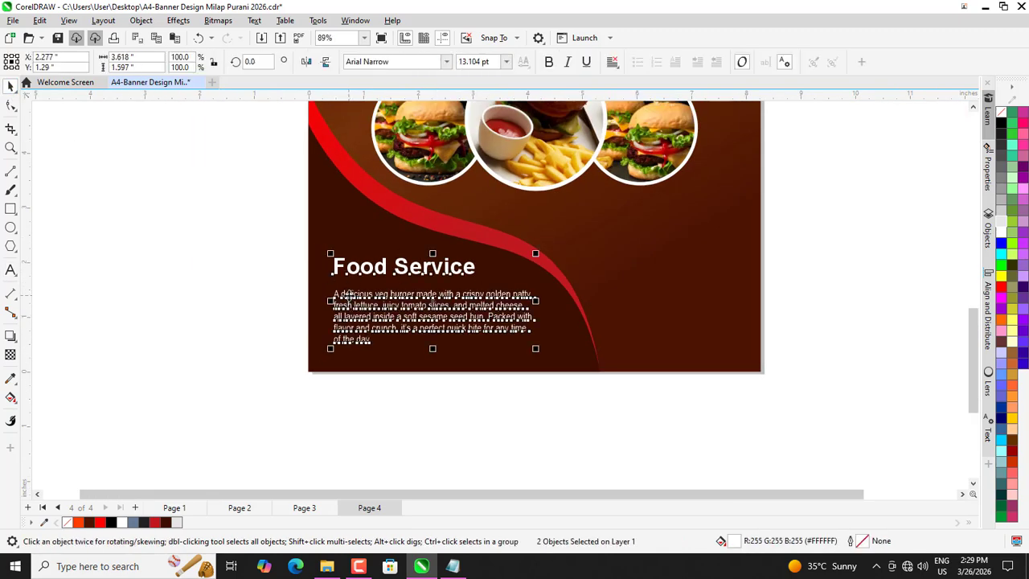
key("Escape")
scroll(388, 276, "up", 1)
left_click(407, 270)
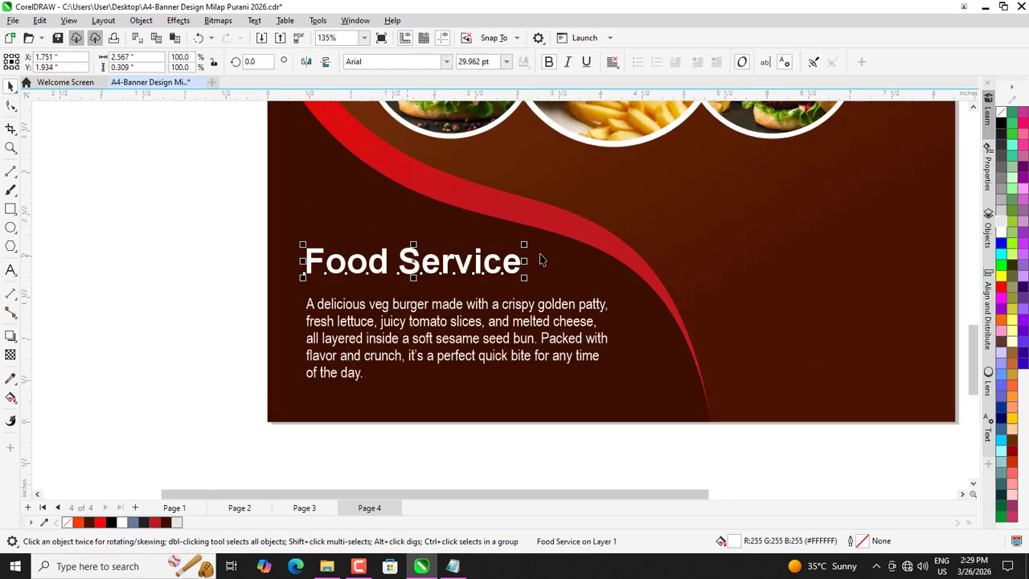
left_click_drag(524, 241, 467, 232)
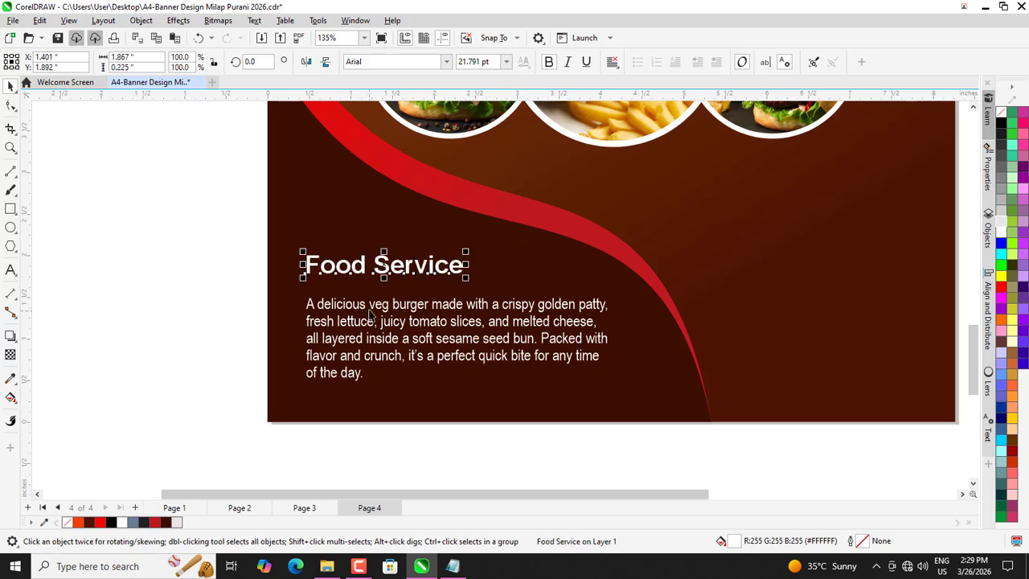
left_click_drag(349, 274, 349, 288)
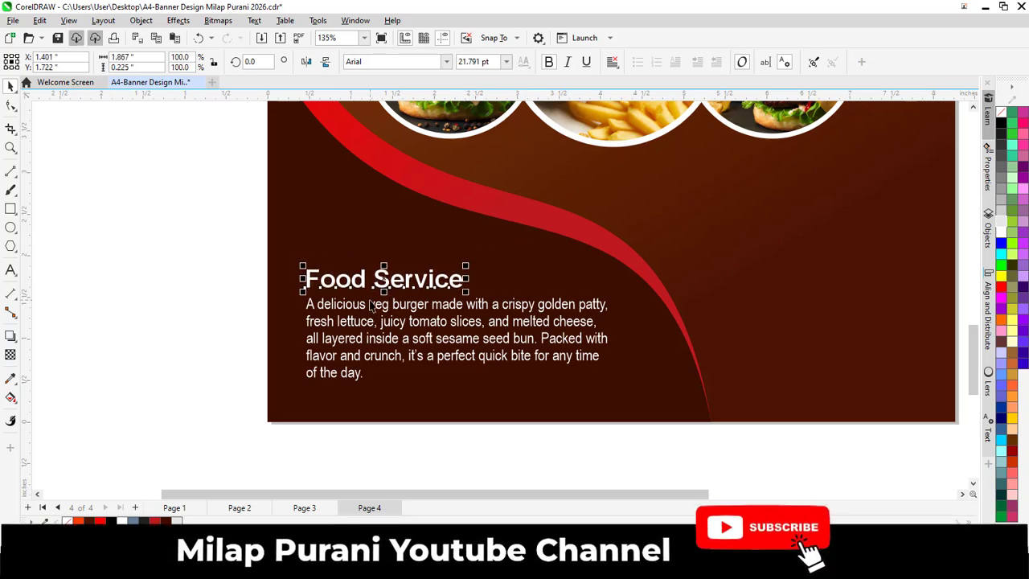
- Fill the "Food Service" heading with red and check it against the whole banner
left_click(100, 522)
key("Escape")
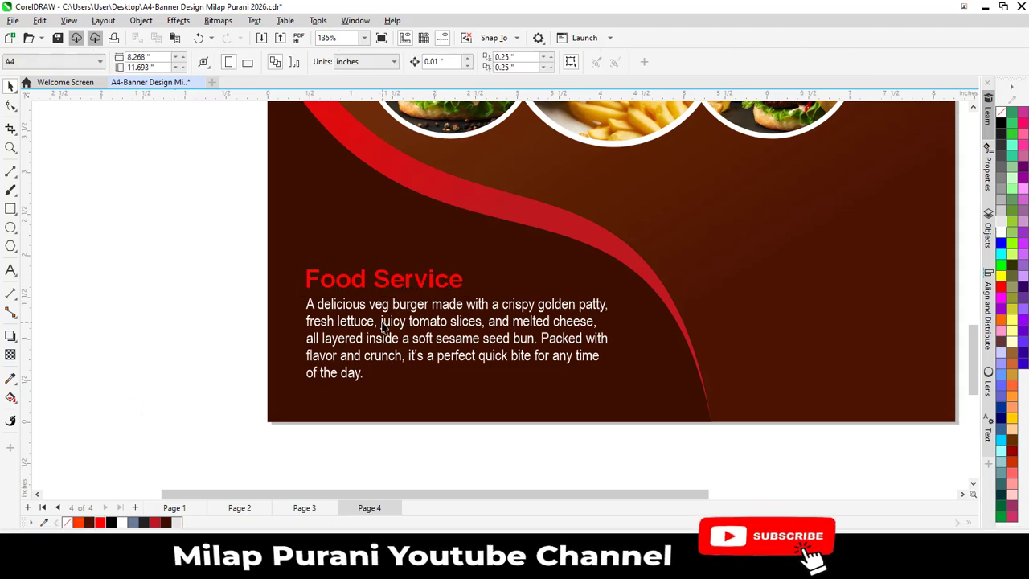
scroll(379, 325, "down", 2)
left_click_drag(234, 241, 574, 420)
scroll(340, 404, "down", 2)
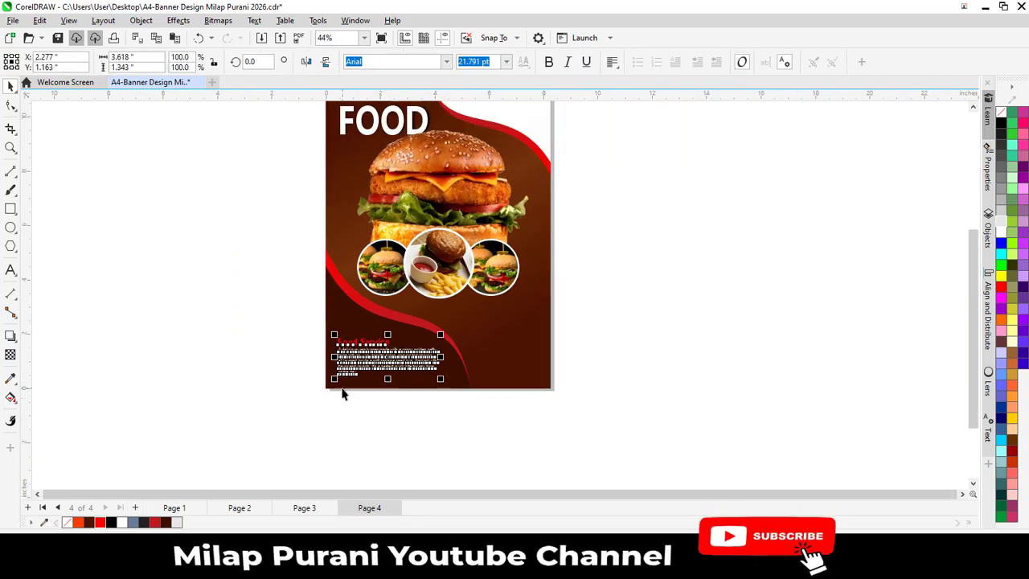
scroll(362, 340, "up", 2)
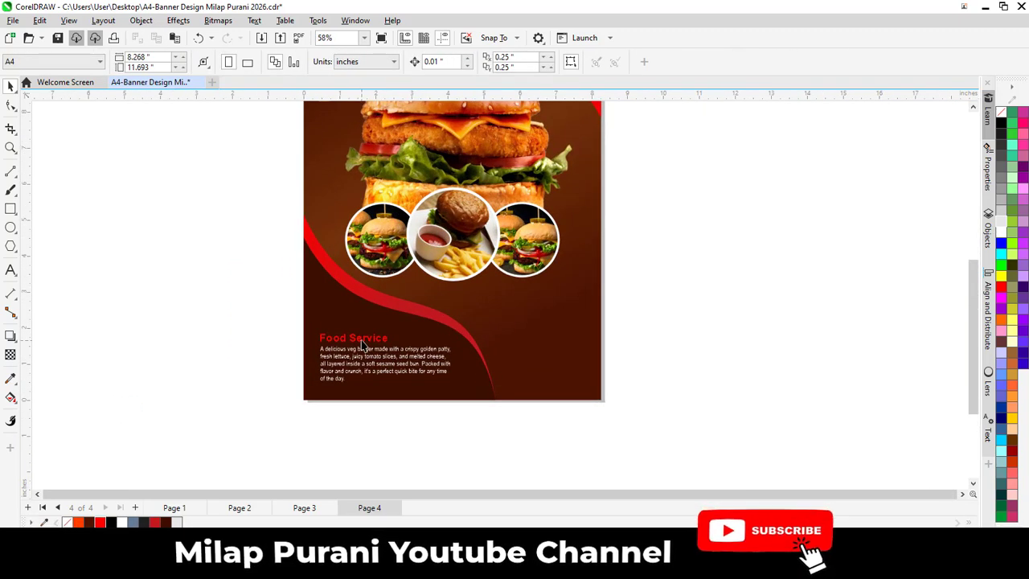
scroll(362, 340, "up", 1)
left_click(250, 326)
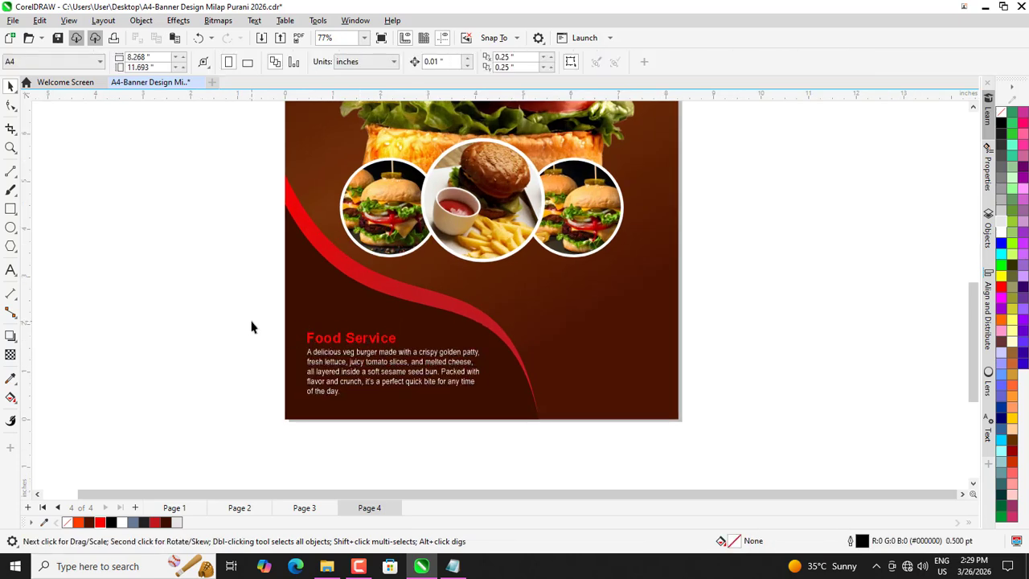
- Duplicate the "Food Service" heading directly above itself and replace the copy's text with "Delicious"
scroll(374, 366, "up", 1)
left_click(368, 334)
left_click_drag(369, 334, 361, 321)
scroll(338, 320, "up", 4)
double_click(320, 312)
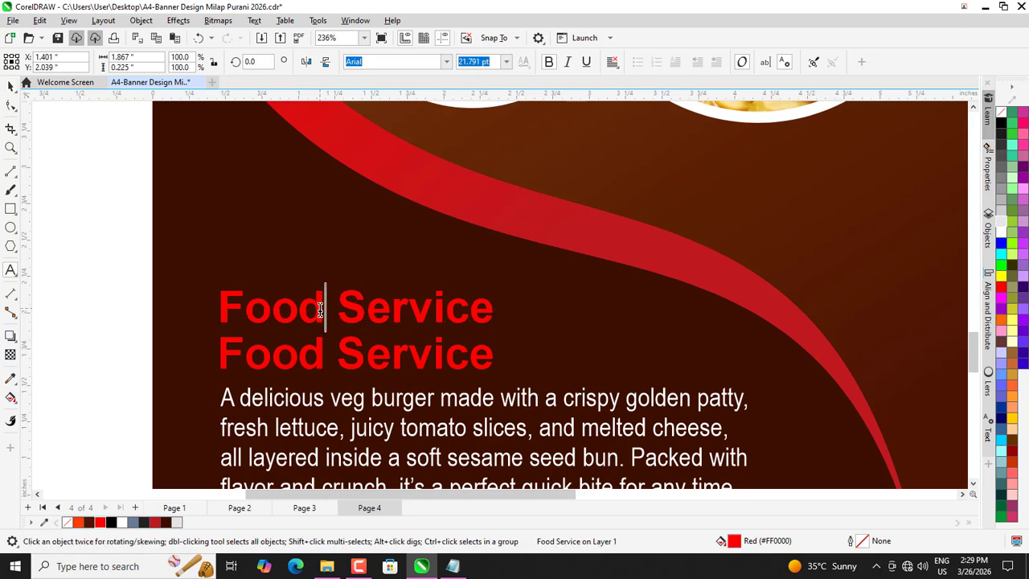
key("ctrl+a")
type("Del")
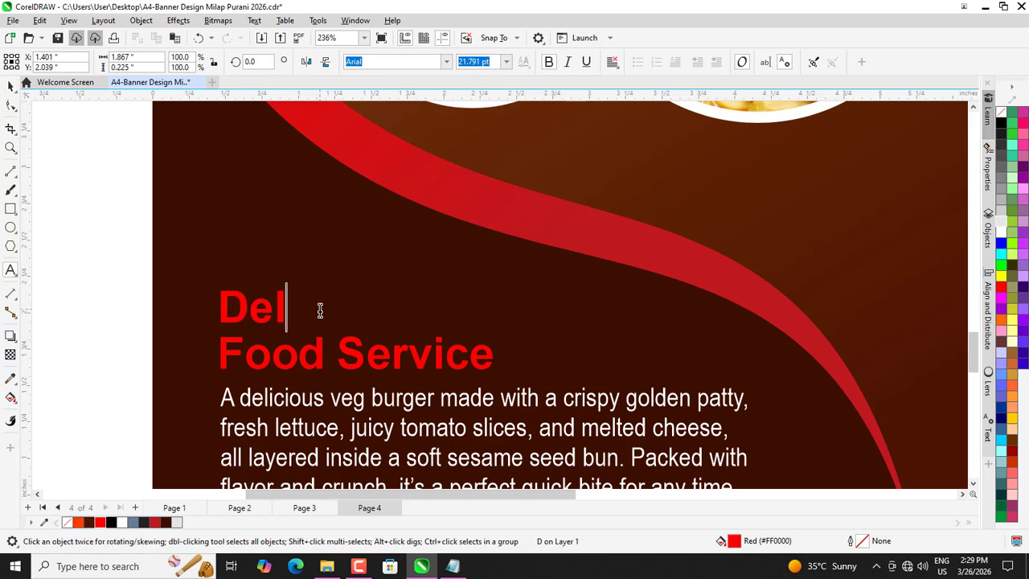
type("icious")
left_click(9, 86)
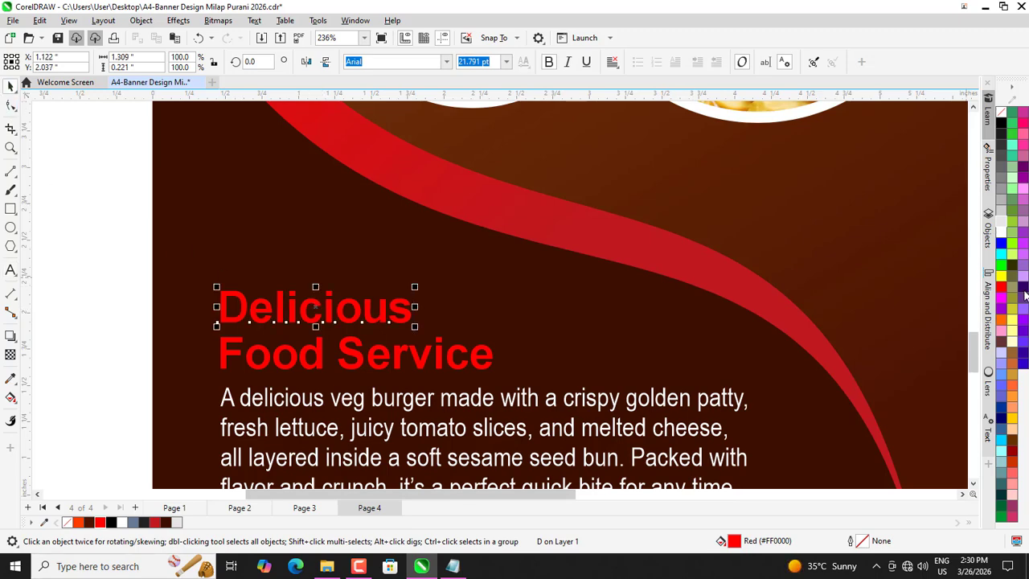
- Fill the "Delicious" text with white
left_click(1002, 234)
scroll(437, 165, "down", 3)
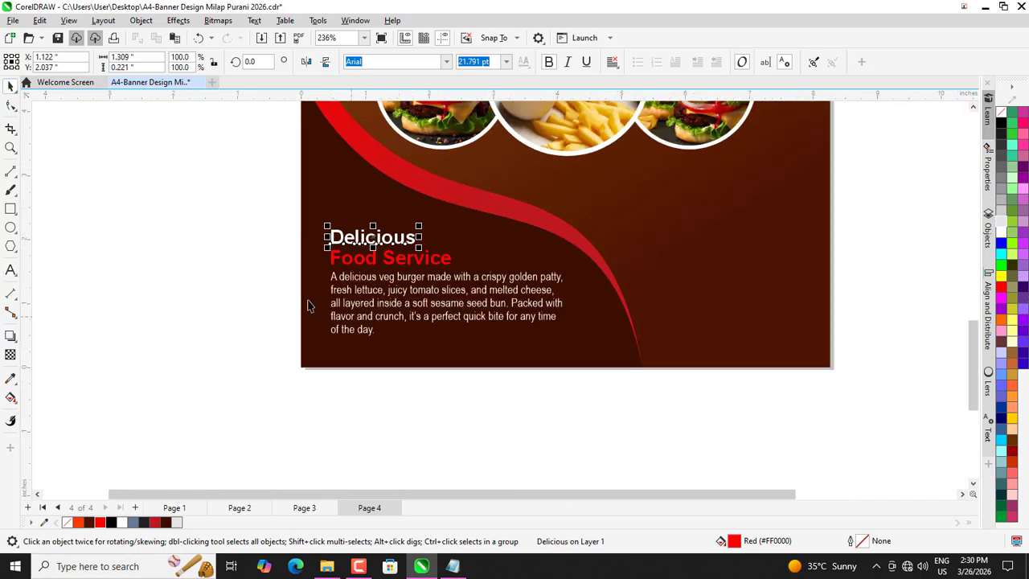
left_click(200, 241)
scroll(211, 256, "down", 2)
scroll(287, 268, "up", 3)
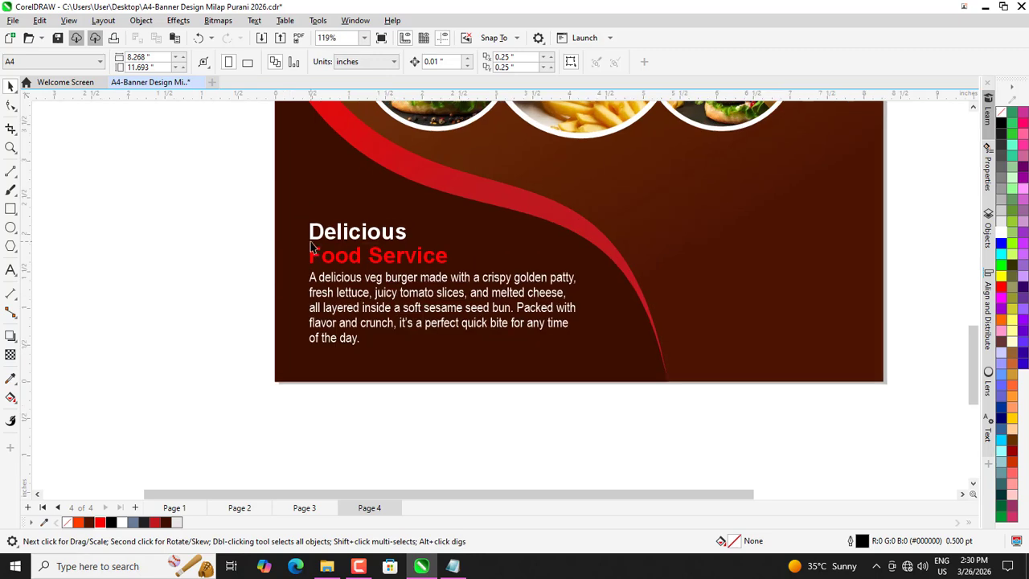
- Scale the "Delicious" text up slightly, keeping it left-aligned above the red "Food Service" heading
left_click(311, 242)
left_click(221, 246)
scroll(318, 344, "down", 2)
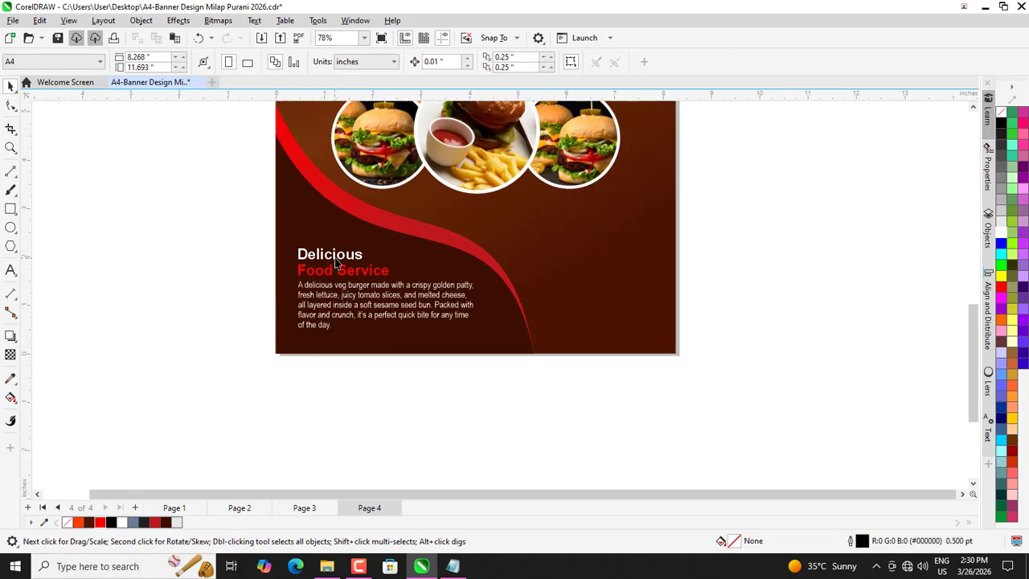
scroll(336, 262, "up", 3)
left_click(375, 252)
left_click_drag(379, 239, 395, 223)
scroll(395, 222, "down", 1)
left_click(124, 255)
scroll(166, 275, "down", 2)
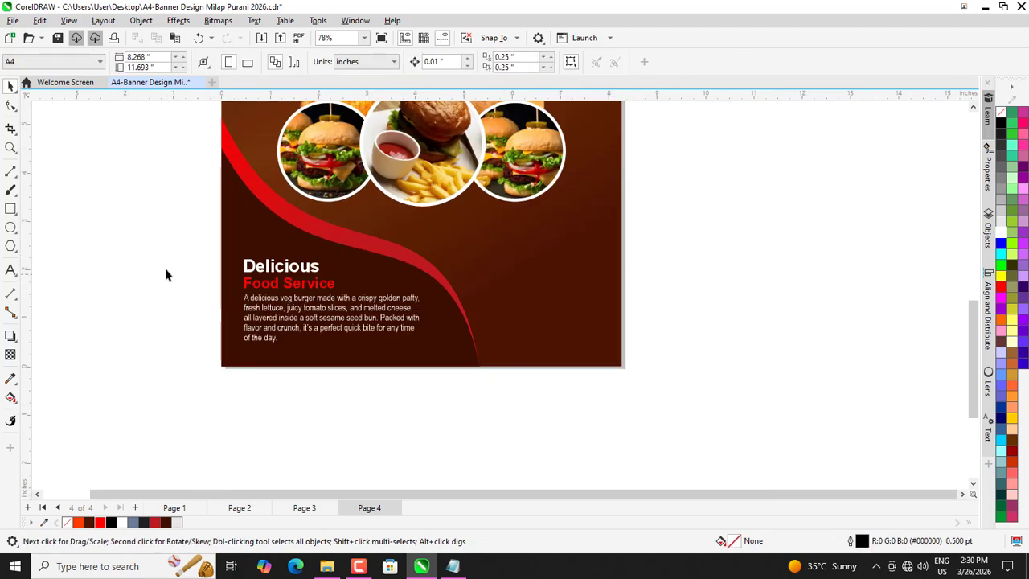
- Group "Delicious", "Food Service" and the description into one object
left_click_drag(157, 243, 460, 408)
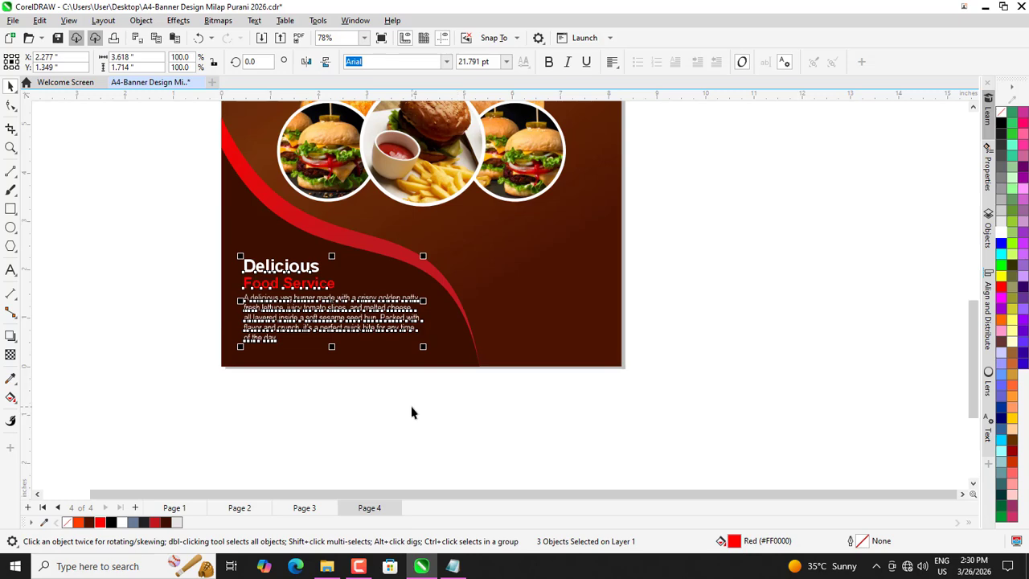
key("ctrl+g")
scroll(322, 413, "down", 3)
left_click(299, 402)
left_click(296, 351)
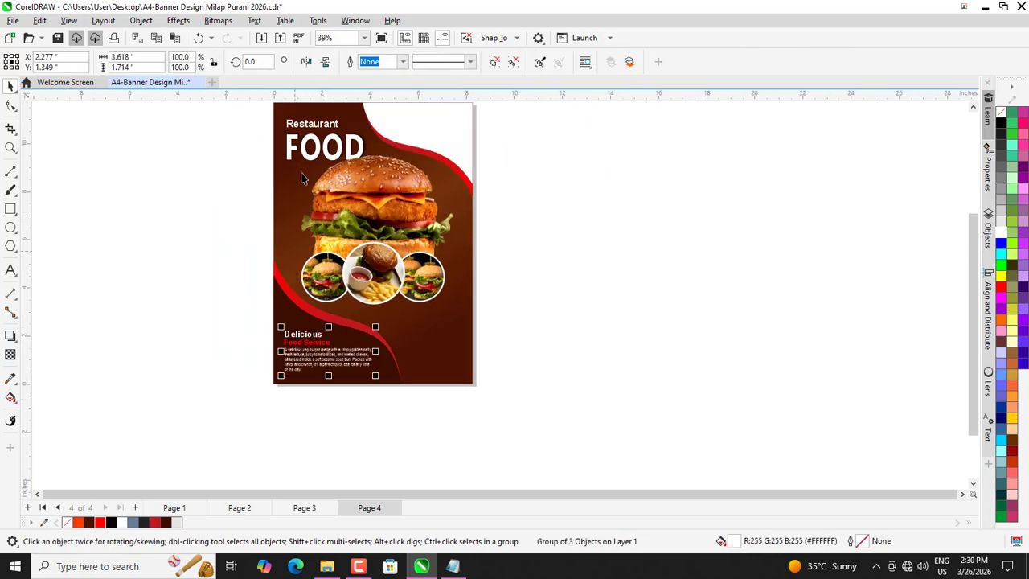
- Left-align the Delicious Food Service text group with the headline text above
scroll(296, 352, "up", 2)
left_click(299, 152, "shift")
scroll(299, 151, "down", 3)
left_click(252, 284)
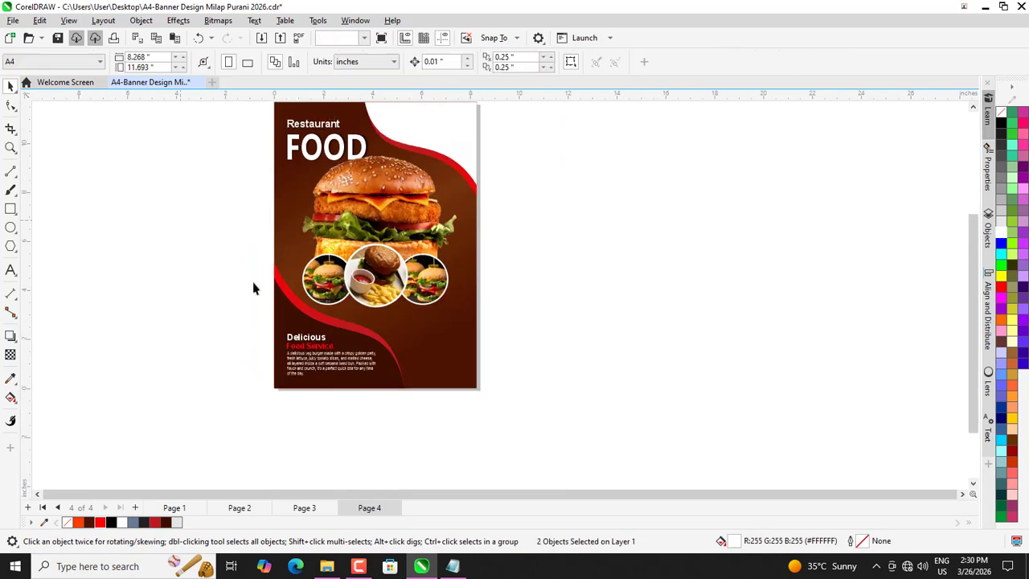
scroll(338, 397, "down", 2)
scroll(204, 257, "up", 3)
- PowerClip the white and red upper-corner curve group inside the brown background rectangle
left_click(549, 159)
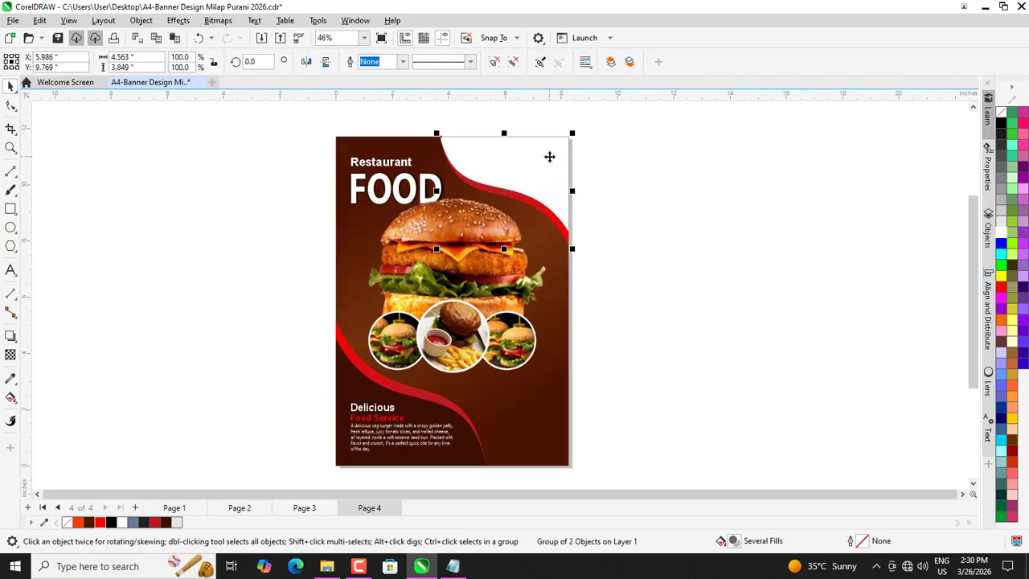
right_click(548, 158)
left_click(608, 327)
left_click(553, 400)
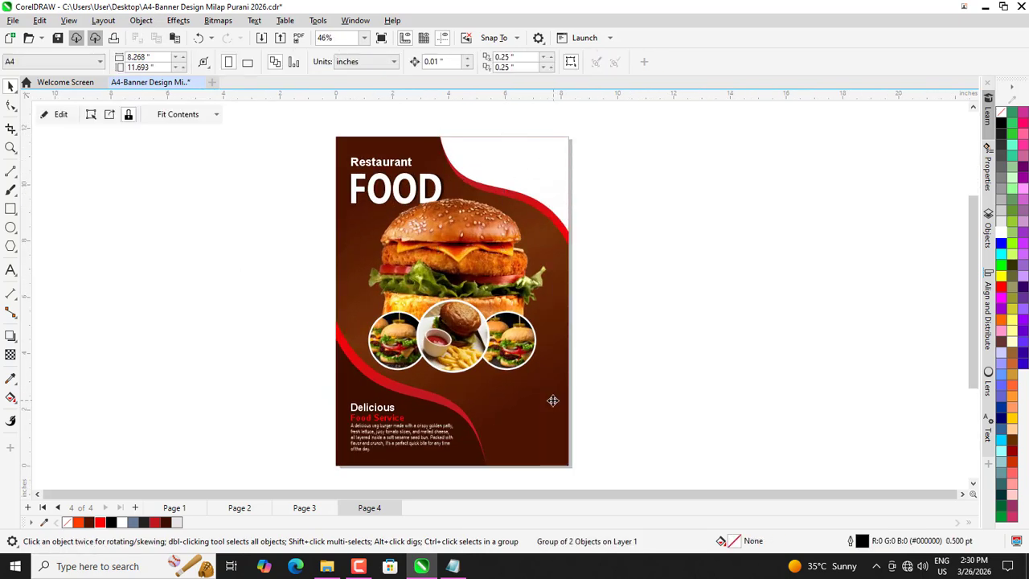
key("Escape")
left_click(537, 162)
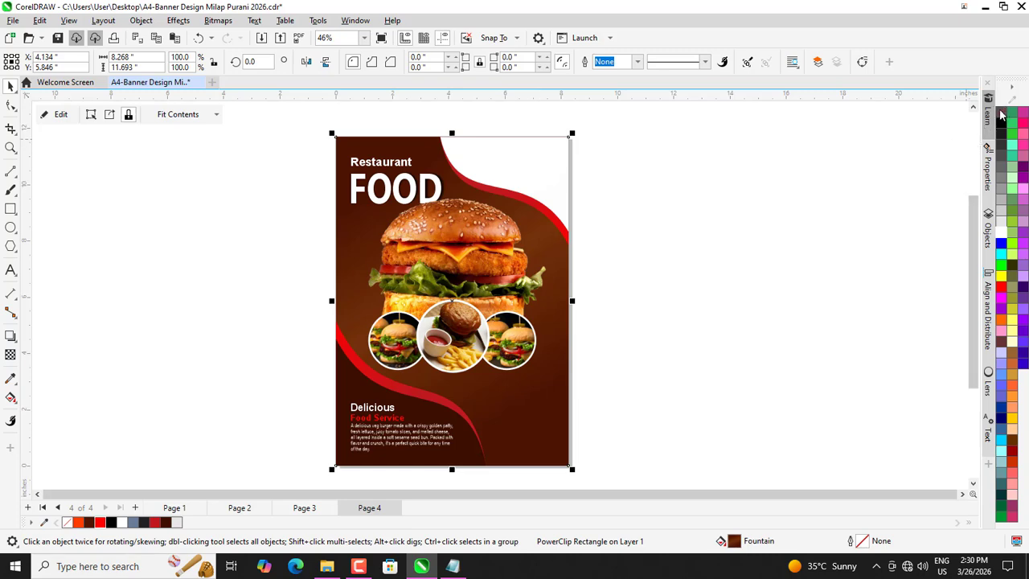
- Nudge the clipped upper-corner curve group slightly upward inside the background and save the document
left_click(596, 165)
left_click(563, 163)
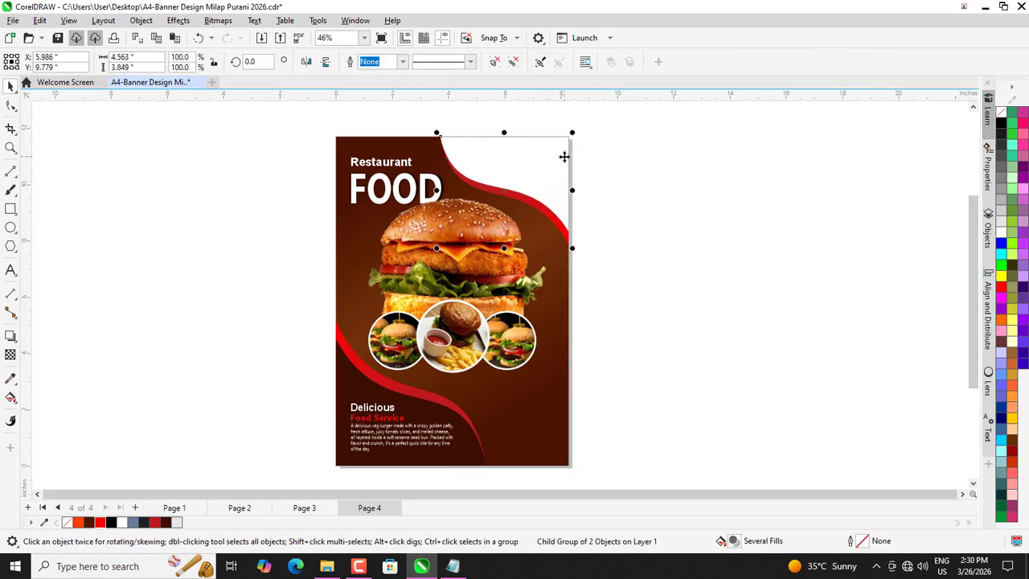
left_click(649, 179)
scroll(516, 162, "up", 2)
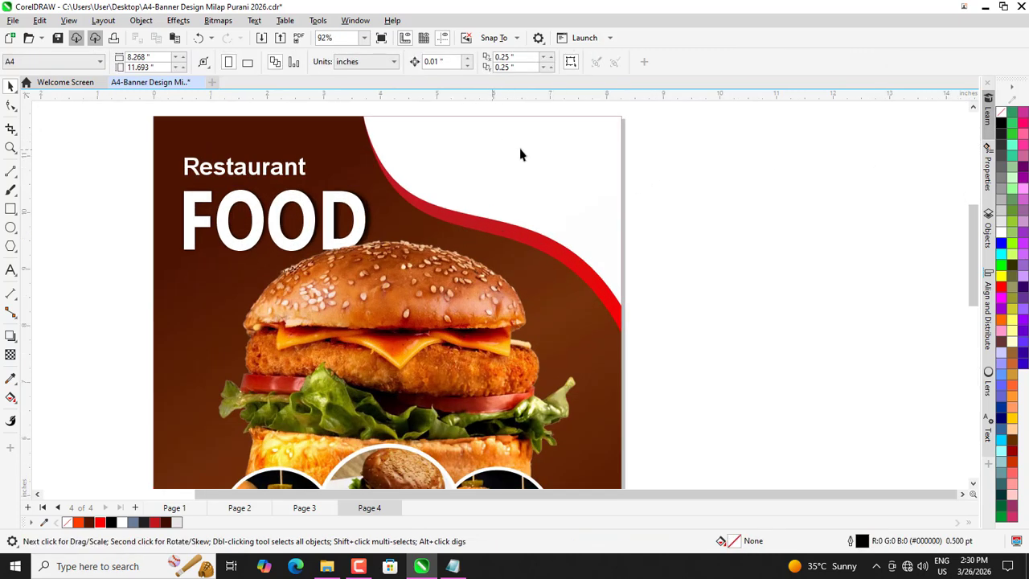
scroll(520, 154, "down", 2)
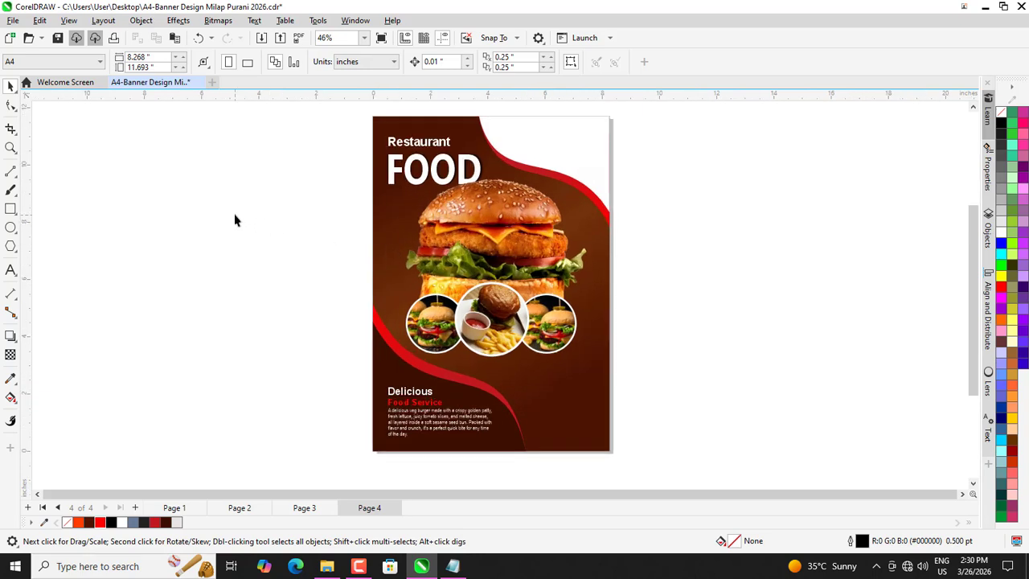
scroll(419, 339, "down", 1)
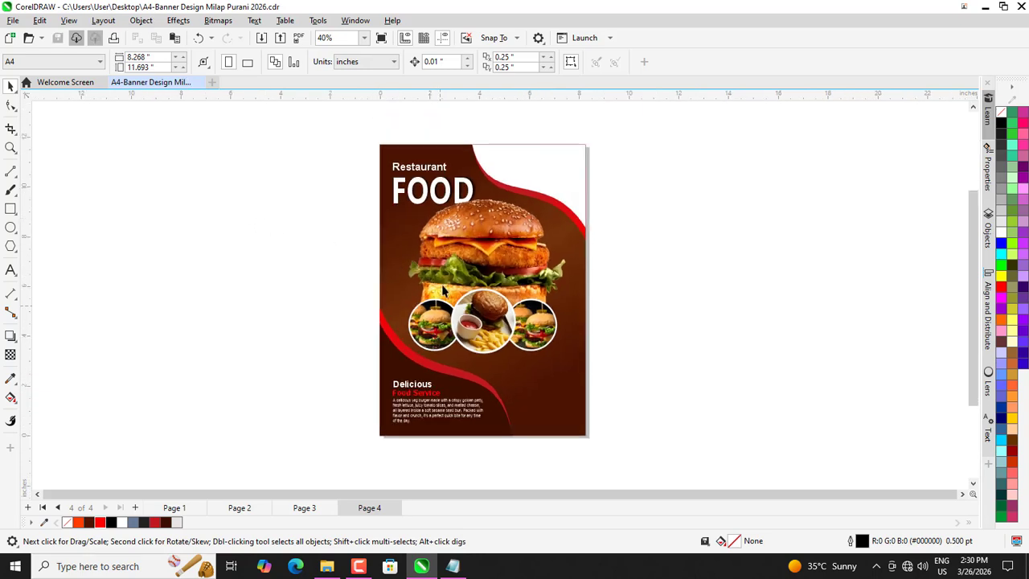
- Import the logo image 04.png and place it about 1.7 inches wide in the white upper corner of the banner
scroll(447, 278, "up", 1)
key("ctrl+i")
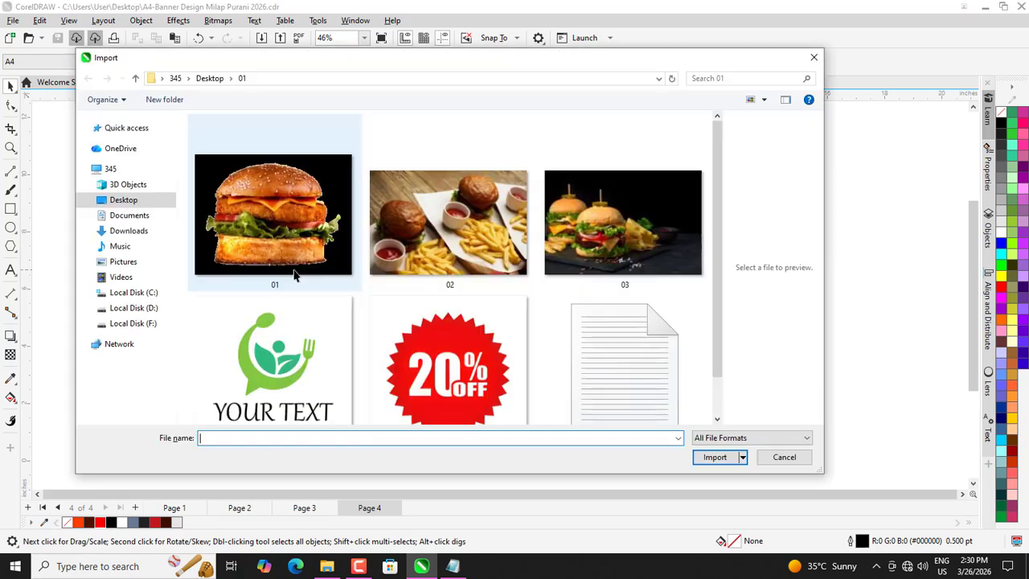
left_click(284, 389)
left_click(726, 458)
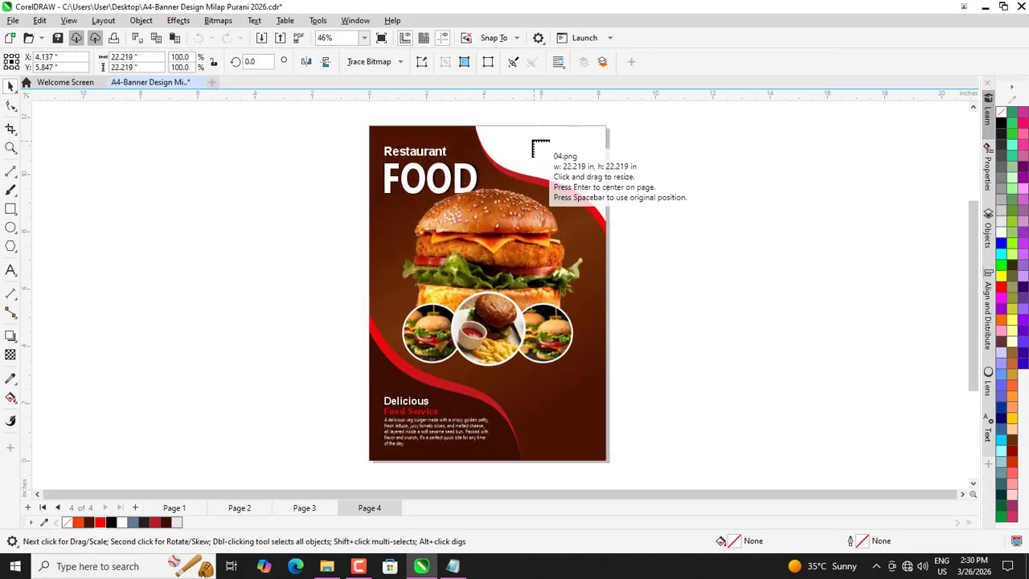
left_click_drag(528, 128, 598, 187)
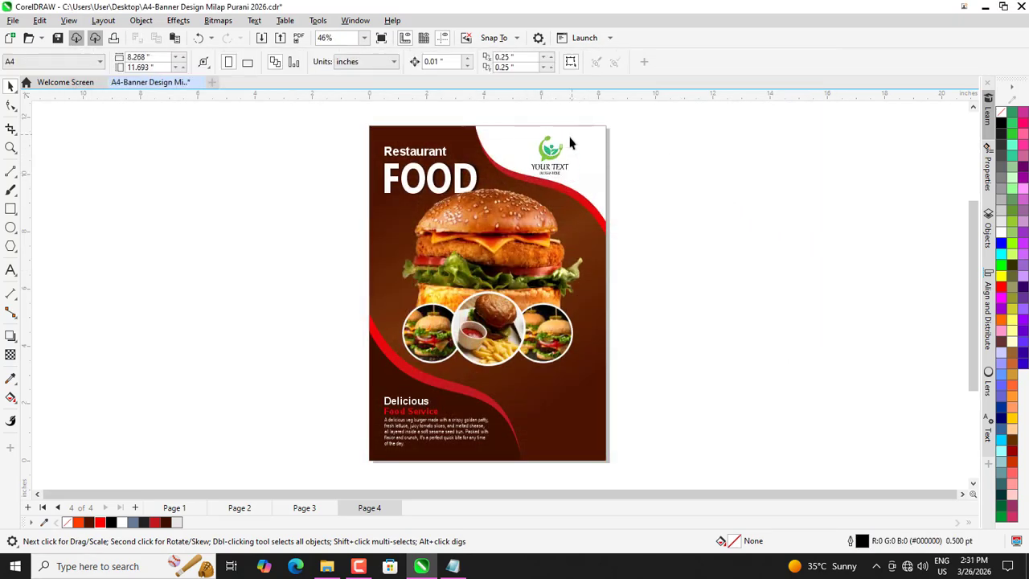
scroll(573, 142, "up", 1)
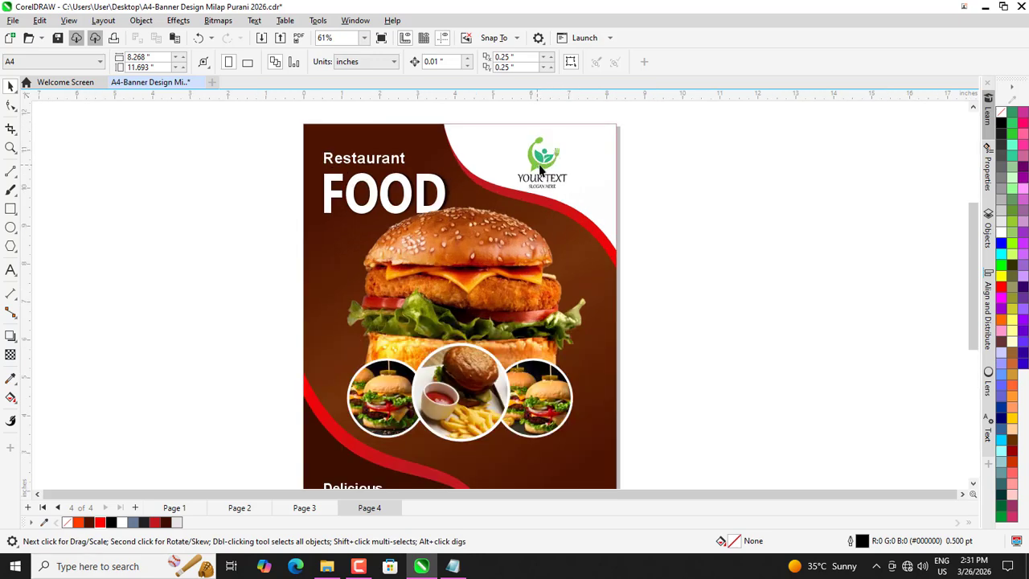
left_click_drag(540, 167, 556, 166)
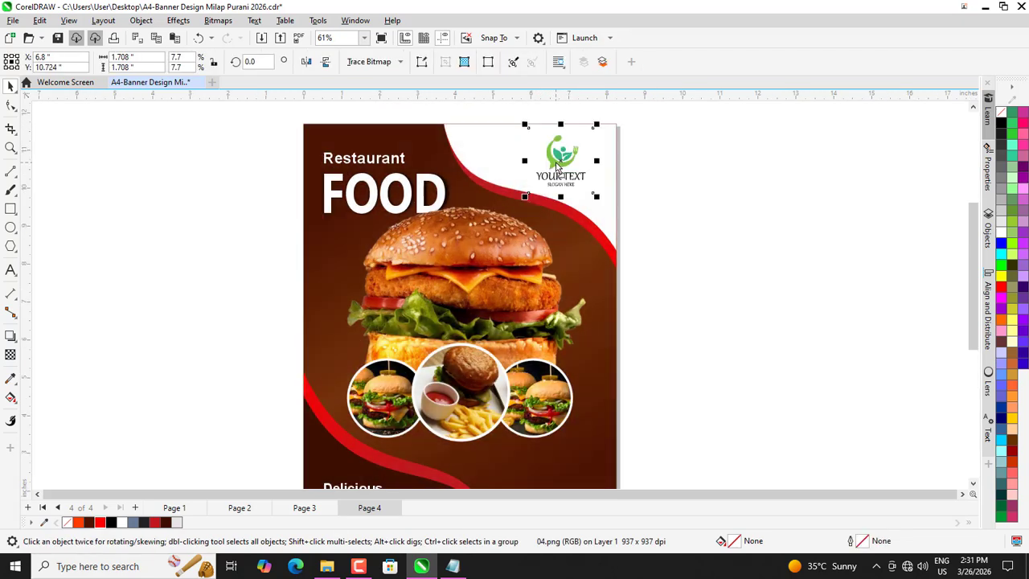
- Resize the clipped upper-corner curve group to about 4.2 inches wide and 4.1 inches high
left_click(485, 143, "ctrl")
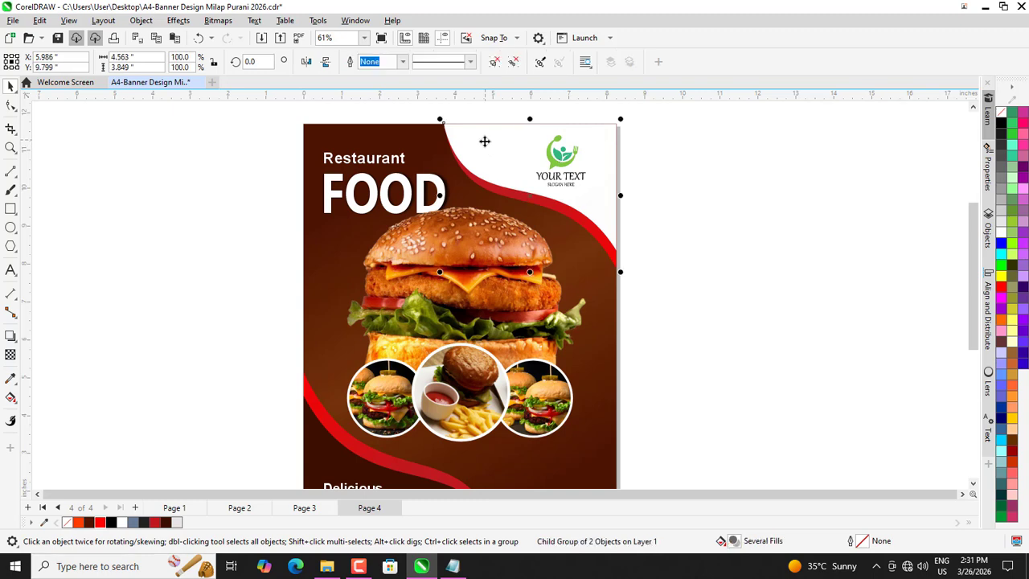
left_click_drag(440, 193, 453, 195)
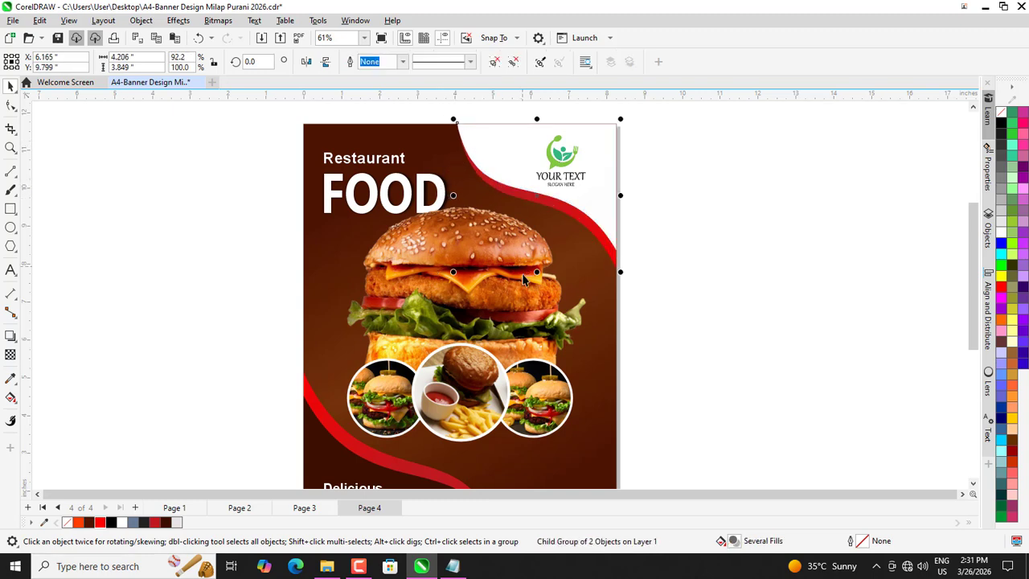
left_click_drag(537, 272, 535, 284)
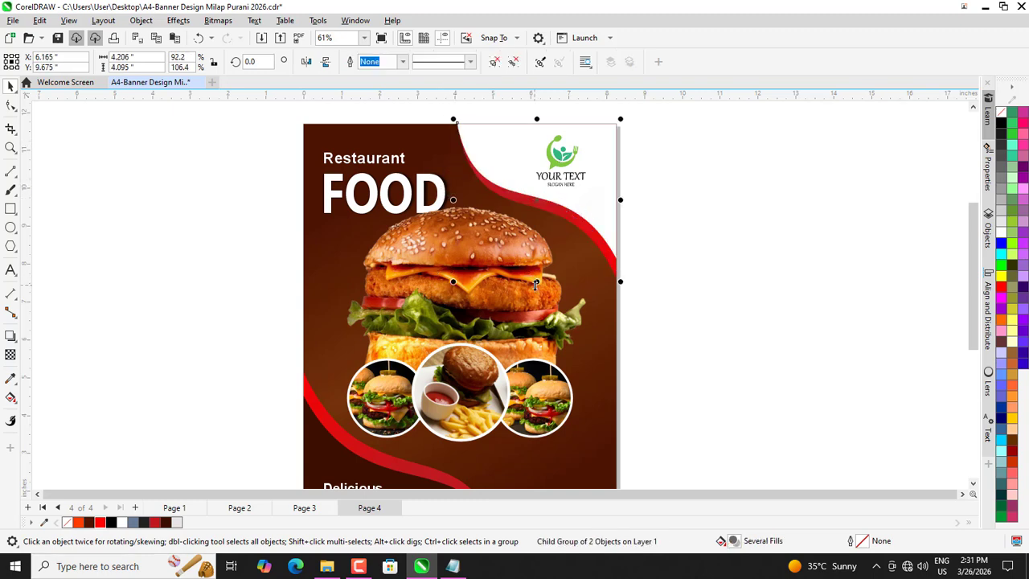
left_click(630, 205)
scroll(630, 204, "down", 1)
scroll(575, 177, "up", 2)
- Enlarge the logo in the white corner to about 1.9 inches and nudge it slightly down
left_click(591, 162)
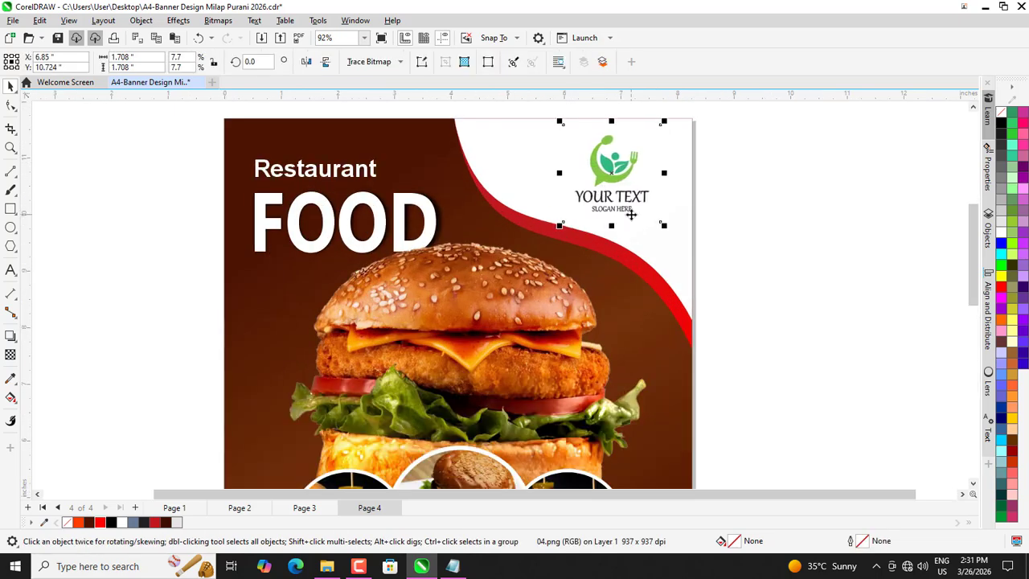
left_click_drag(660, 225, 675, 240)
key("Down")
key("Down")
key("Down")
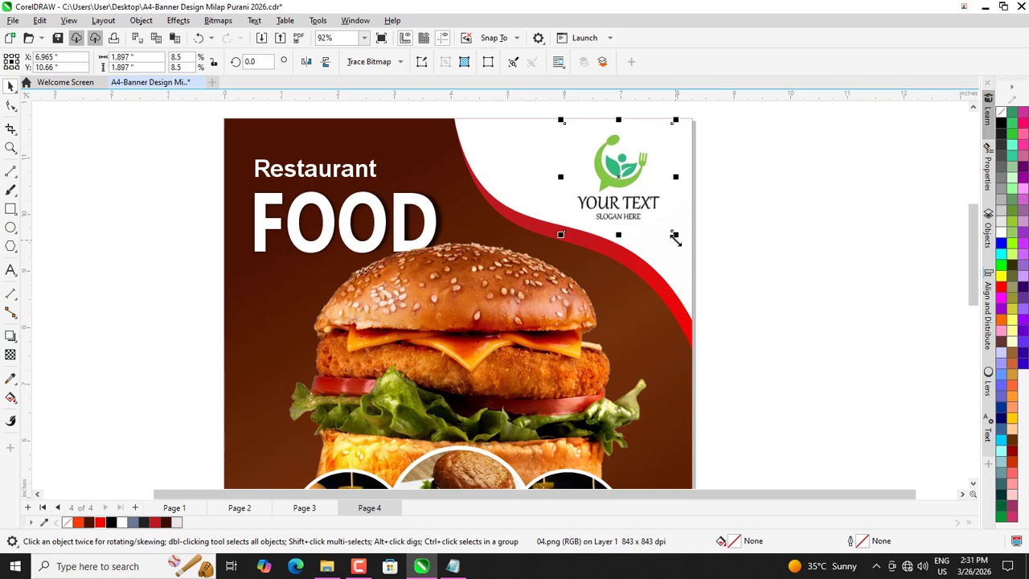
scroll(675, 238, "down", 1)
left_click(737, 228)
scroll(608, 179, "down", 1)
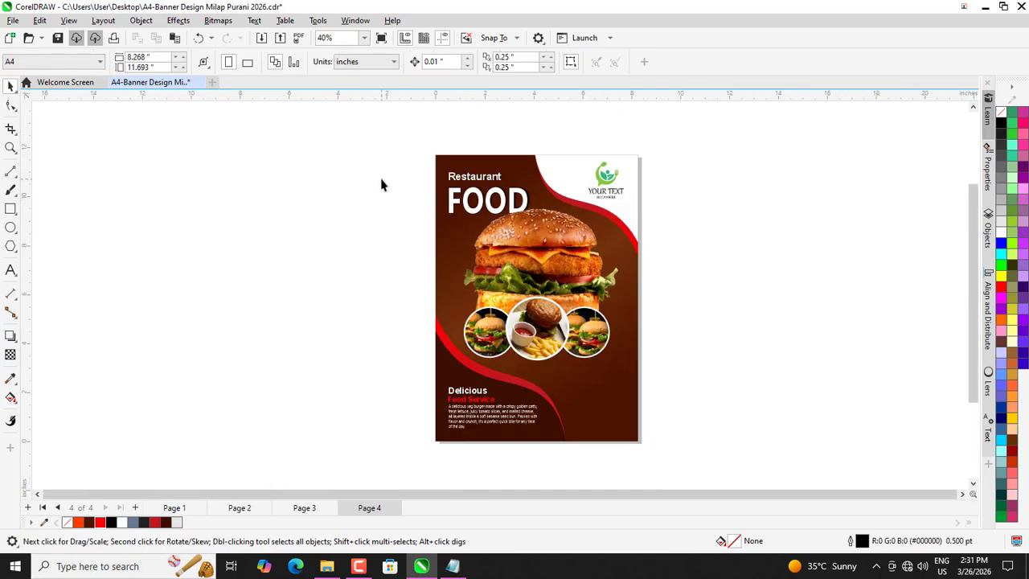
- Narrow the clipped upper-corner curve group to about 3.7 inches wide, keeping its outer edge in place
left_click(555, 179, "ctrl")
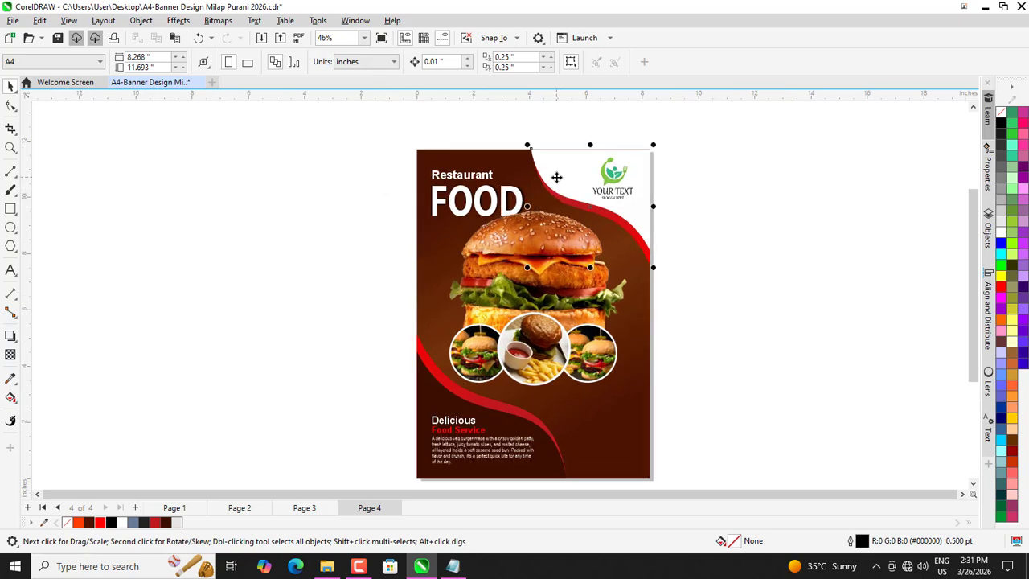
scroll(553, 183, "up", 1)
left_click_drag(524, 216, 538, 217)
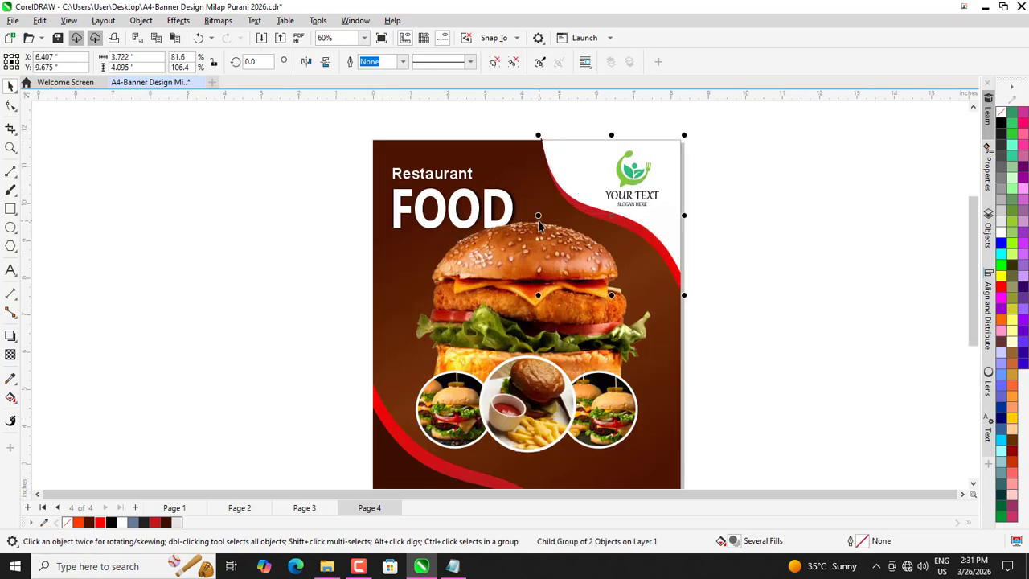
- Shift the logo slightly inward and down to balance it within the white corner
left_click(631, 184)
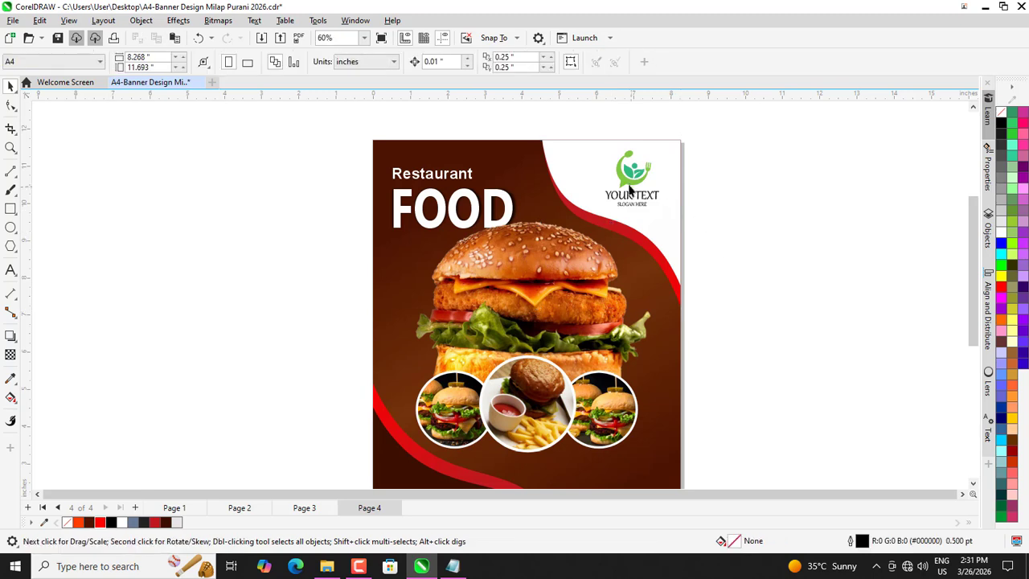
left_click_drag(631, 185, 629, 186)
key("Right")
key("Right")
key("Right")
key("Right")
key("Right")
key("Down")
key("Down")
key("Down")
key("Down")
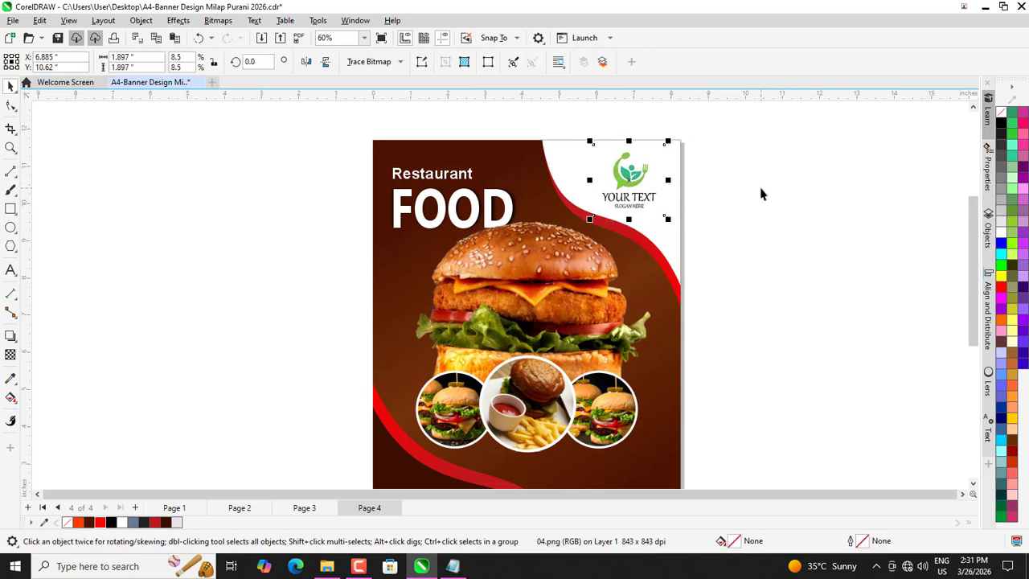
left_click(762, 193)
scroll(595, 177, "down", 1)
scroll(594, 235, "up", 1)
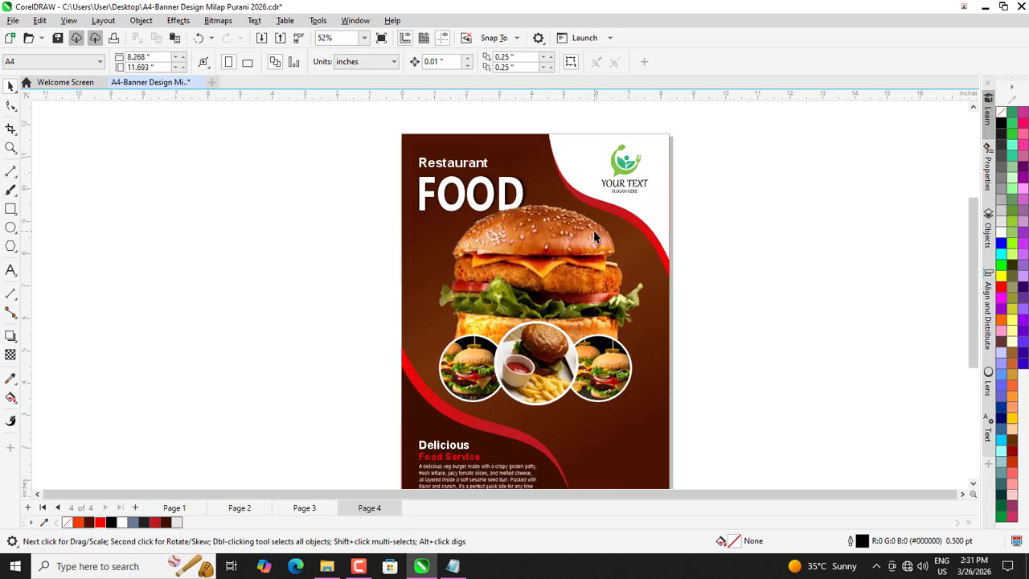
- Enlarge the FOOD headline to about 123 pt, then raise the Restaurant line above it and enlarge that to about 48 pt
left_click(515, 190)
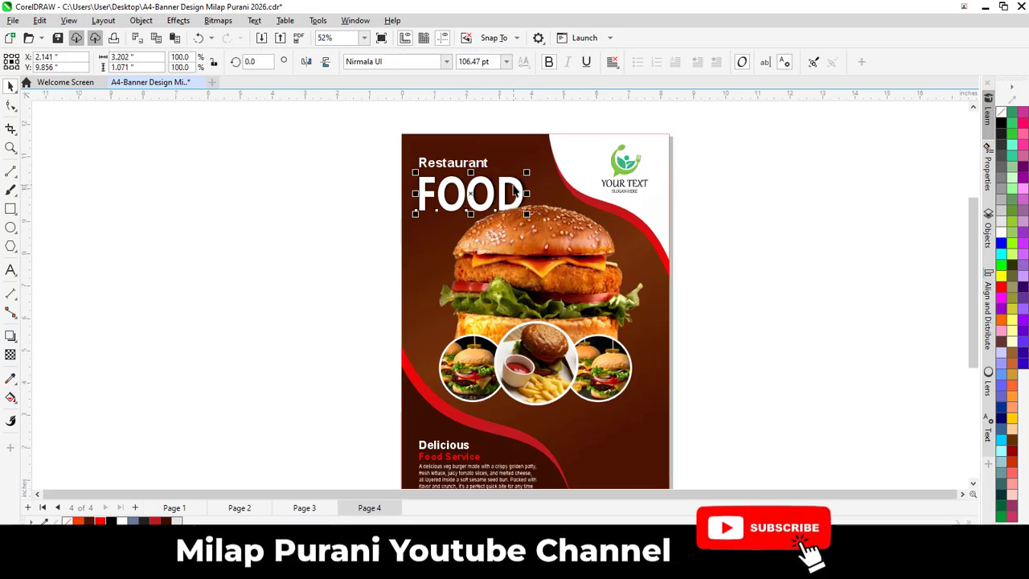
left_click_drag(526, 172, 555, 165)
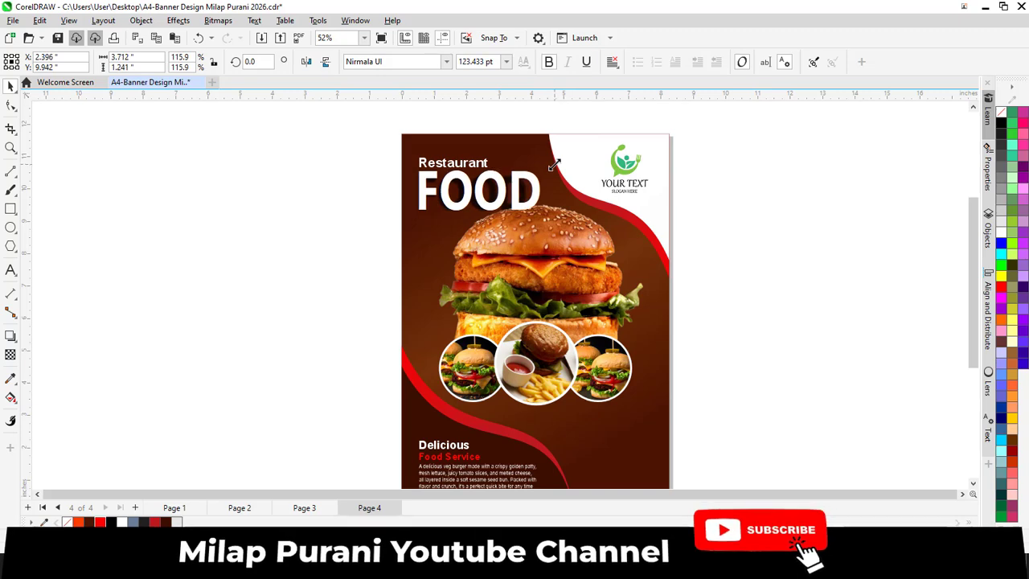
left_click(469, 159)
scroll(469, 153, "up", 2)
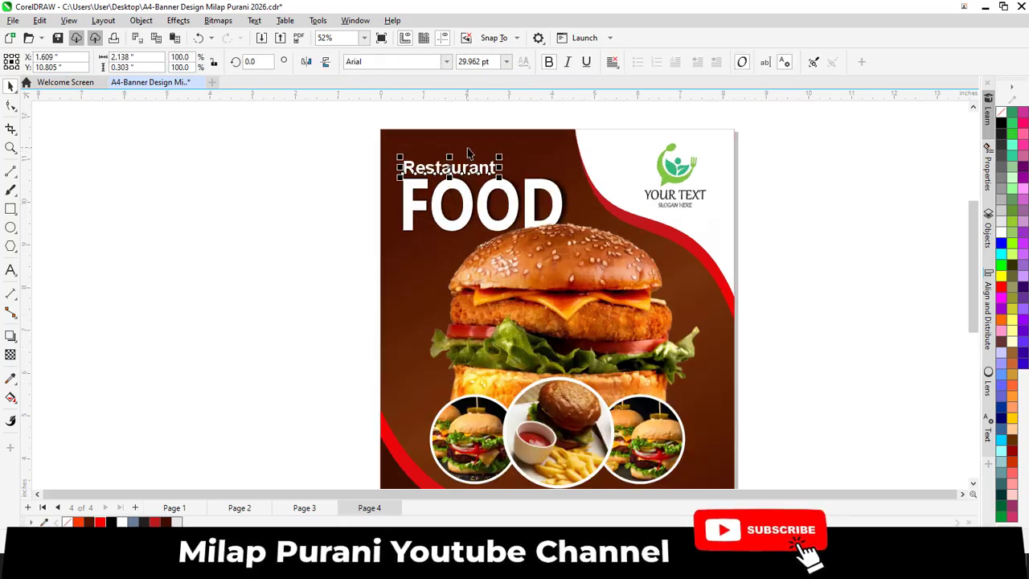
scroll(469, 153, "up", 2)
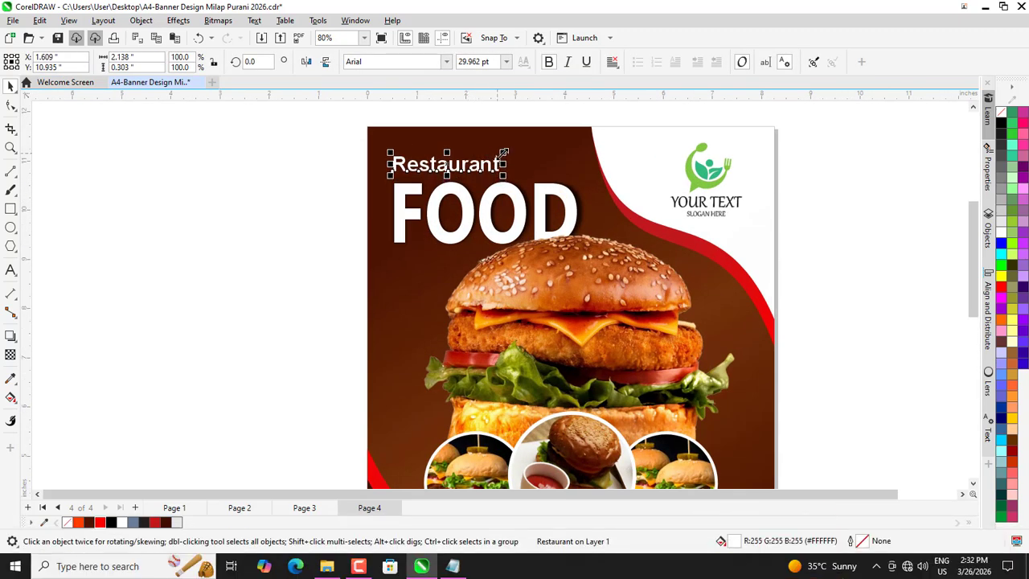
left_click_drag(503, 151, 569, 131)
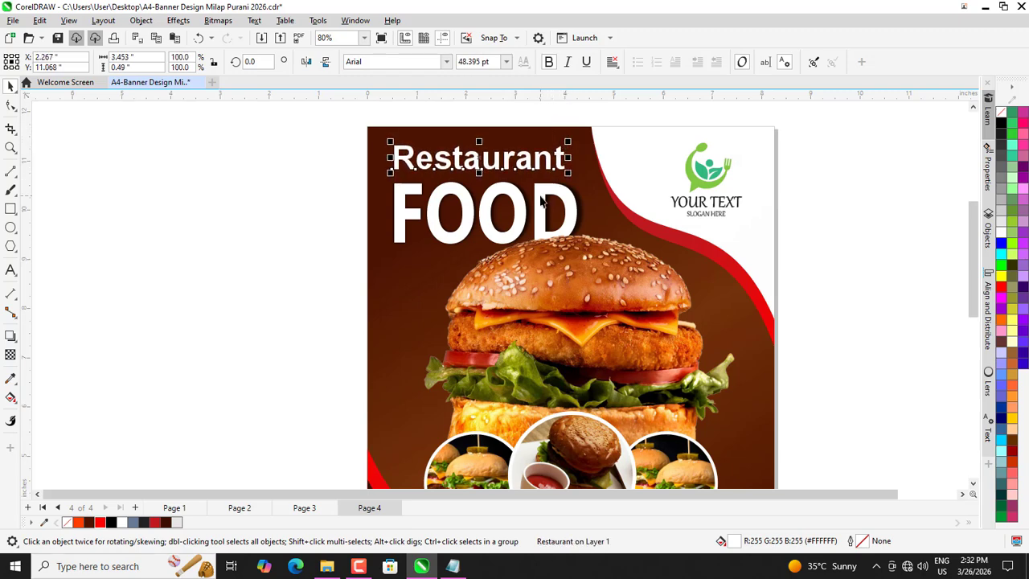
scroll(541, 201, "down", 3)
left_click(362, 165)
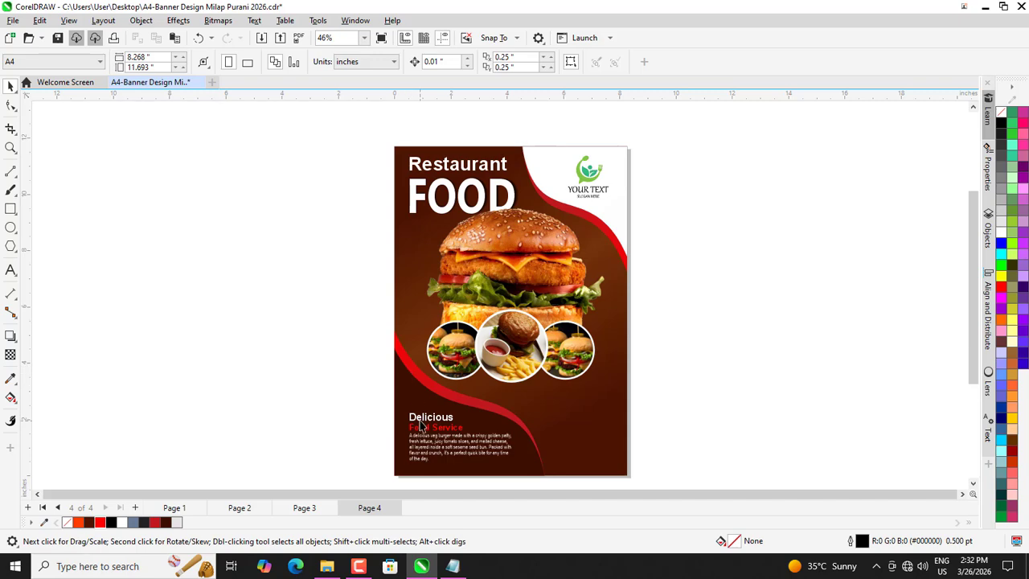
- Left-align the Delicious Food Service text group with the enlarged Restaurant line and save the document
left_click(420, 426)
left_click(419, 168, "shift")
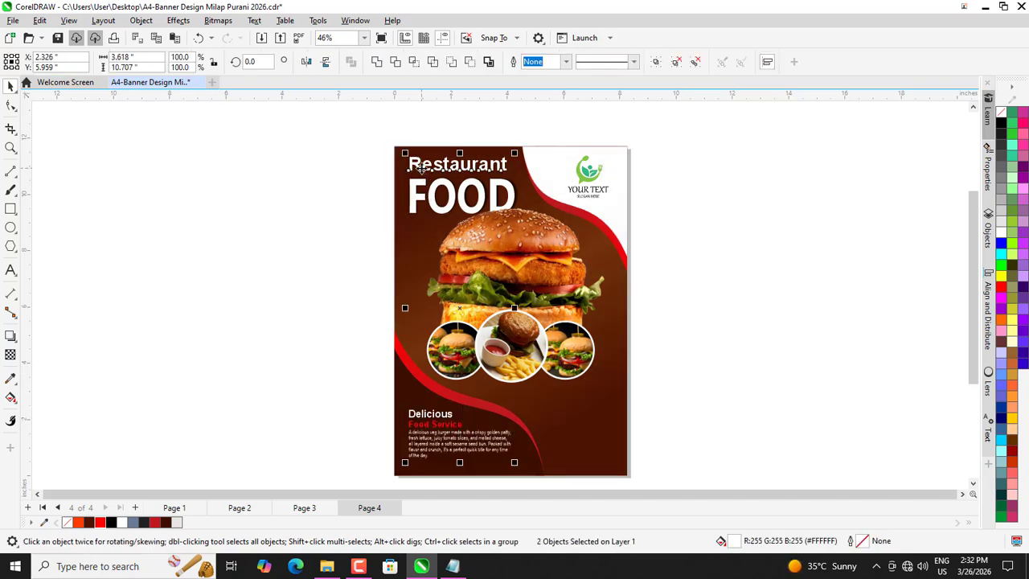
left_click(294, 192)
scroll(338, 170, "down", 1)
scroll(418, 367, "up", 2)
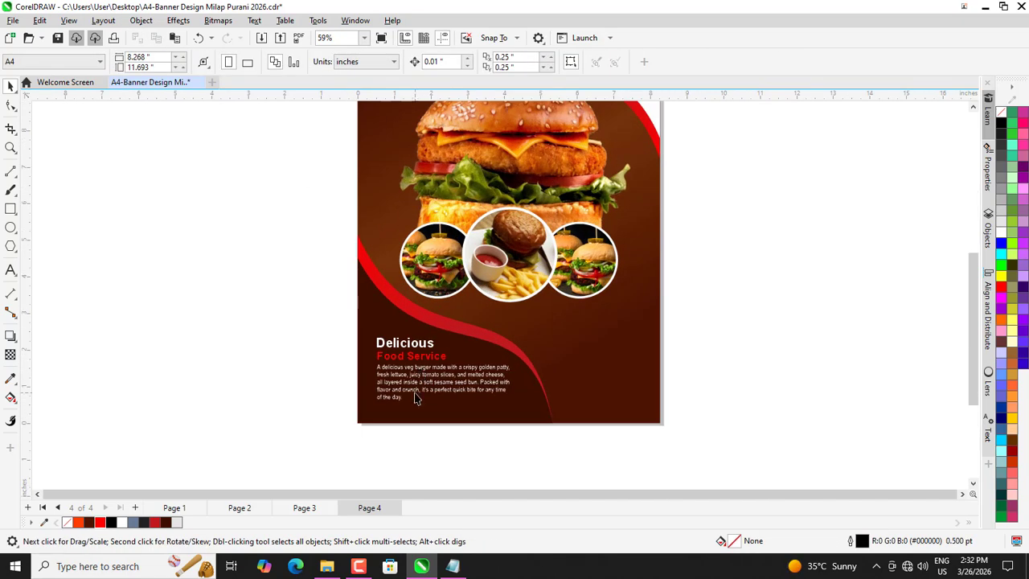
left_click(415, 399)
scroll(416, 399, "up", 3)
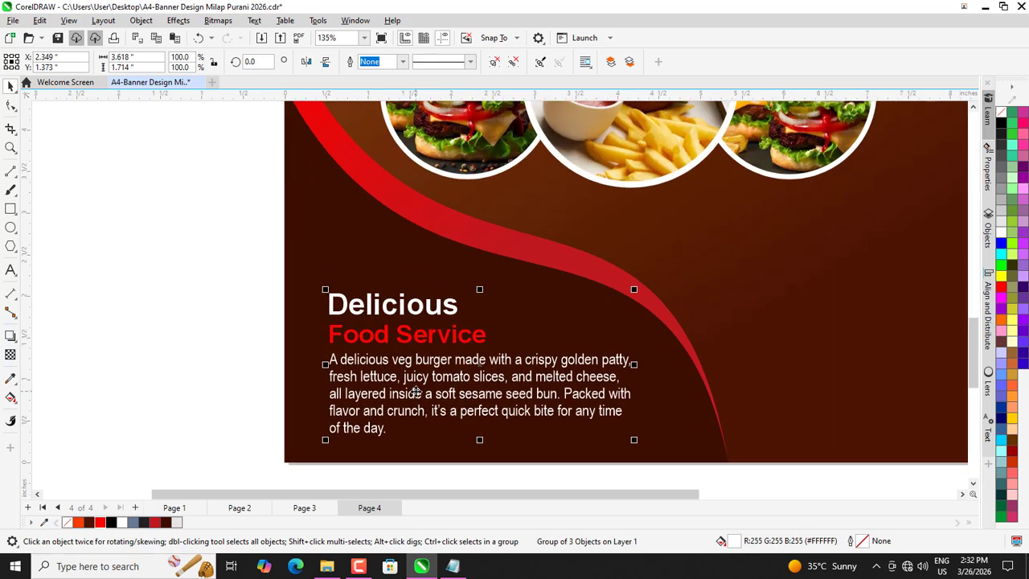
scroll(415, 393, "down", 3)
left_click(263, 331)
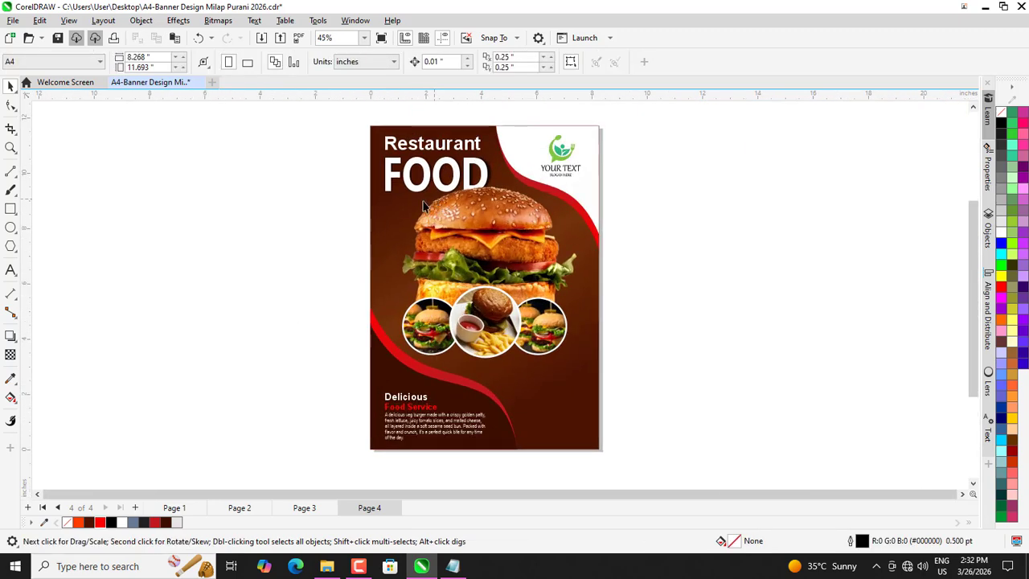
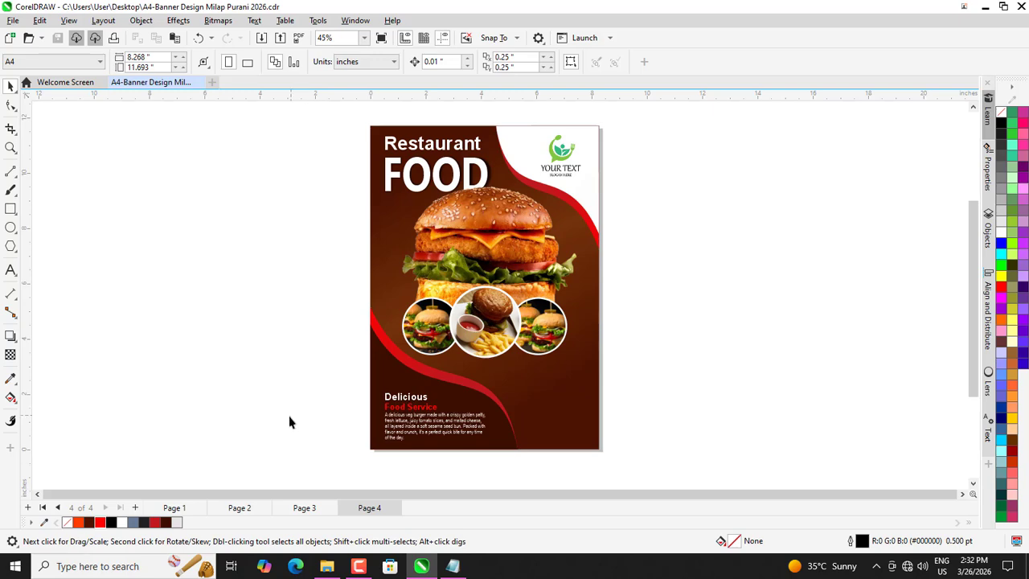
- Draw a rectangle about 3.8 by 0.97 inches beside the Delicious Food Service text, overlapping the lower red curve
scroll(508, 480, "up", 1)
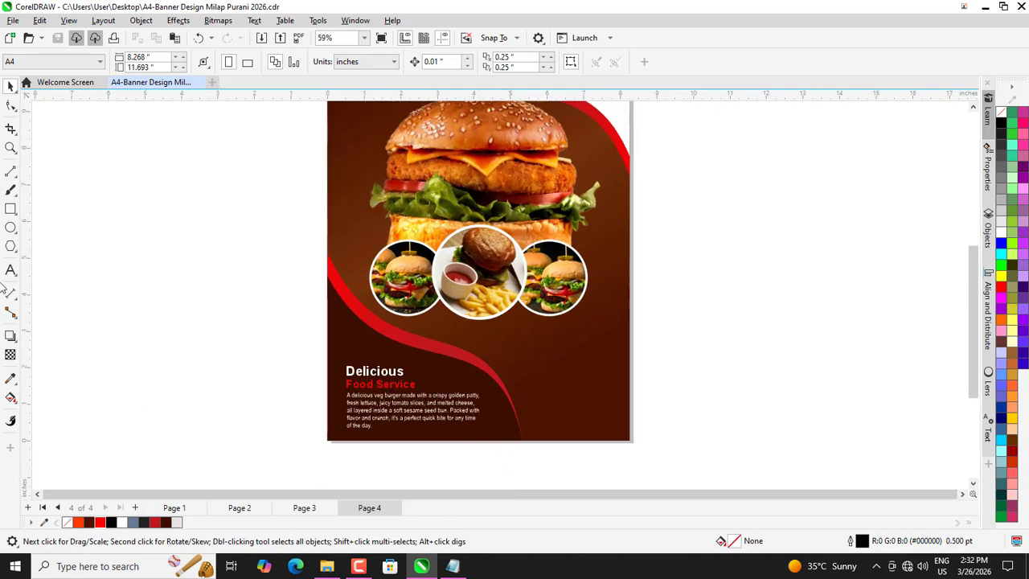
left_click(11, 211)
scroll(558, 410, "up", 1)
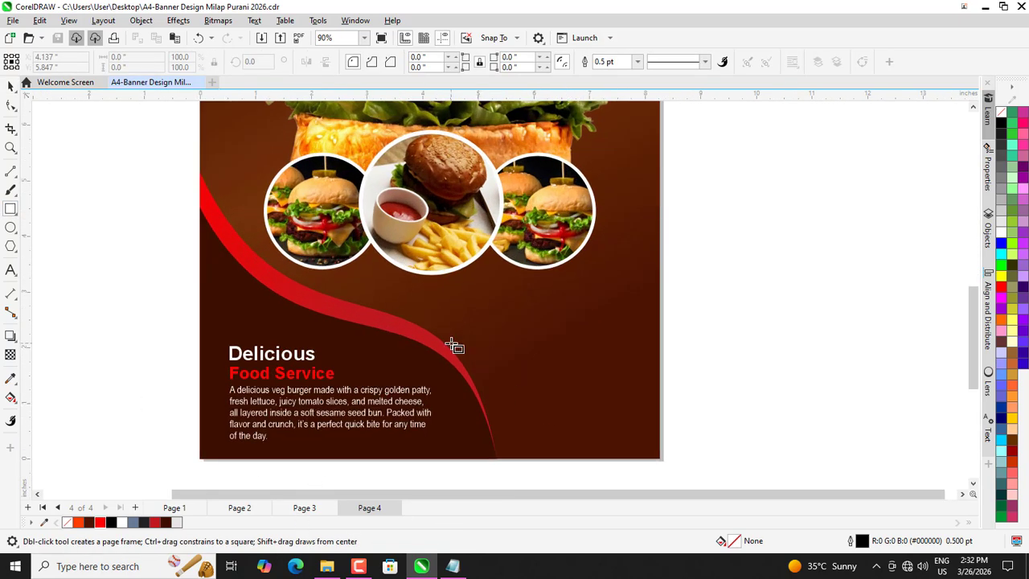
left_click_drag(427, 339, 641, 393)
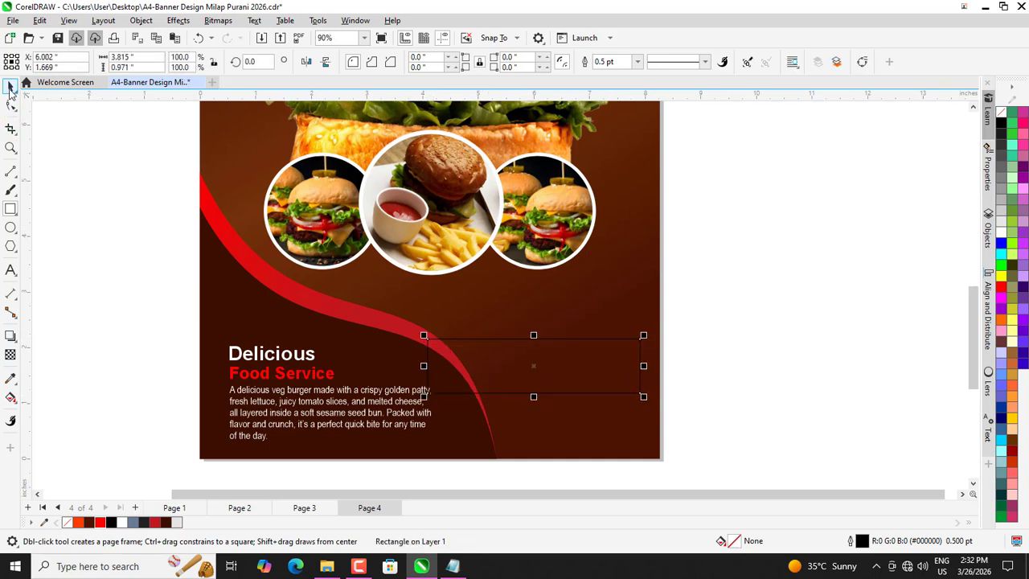
- Convert the rectangle to curves and bend its outer short edge inward into a concave ribbon notch
left_click(10, 105)
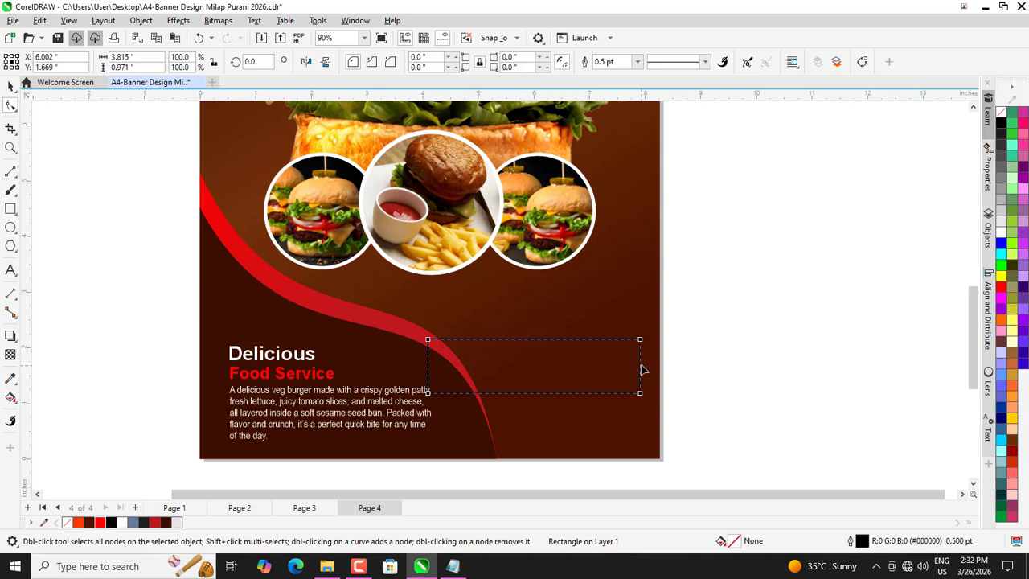
left_click(10, 86)
key("ctrl+q")
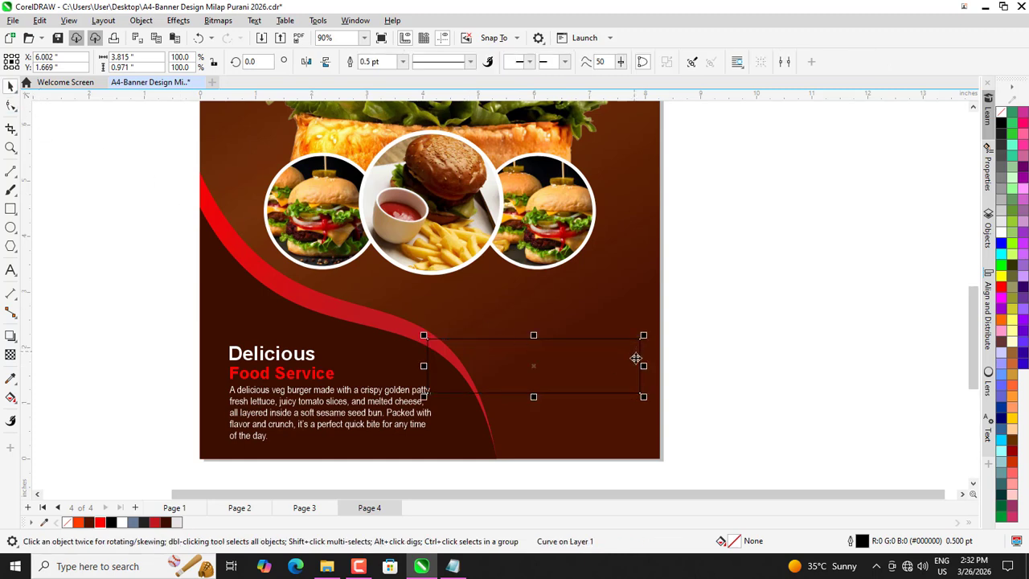
left_click(10, 106)
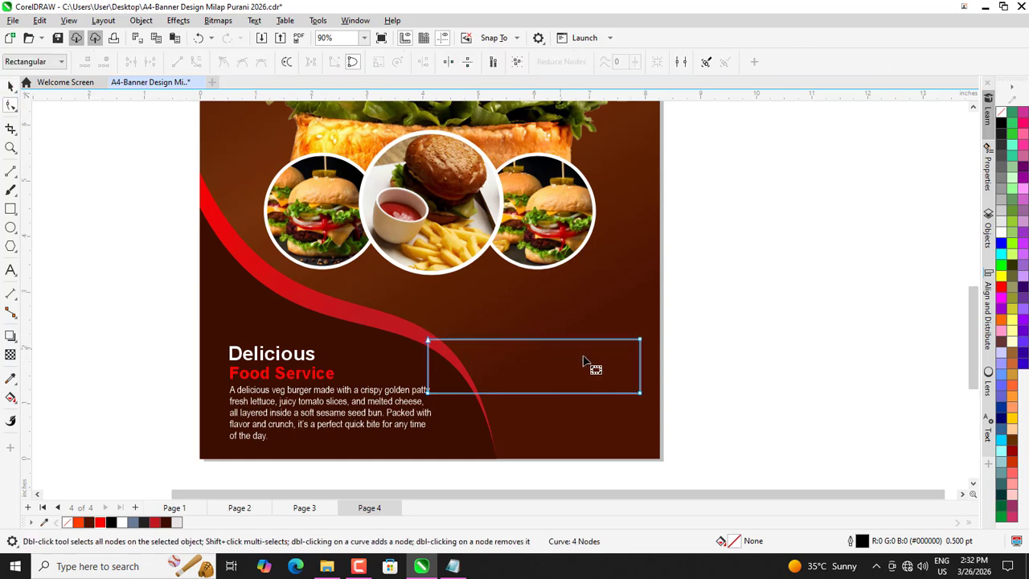
left_click(640, 367)
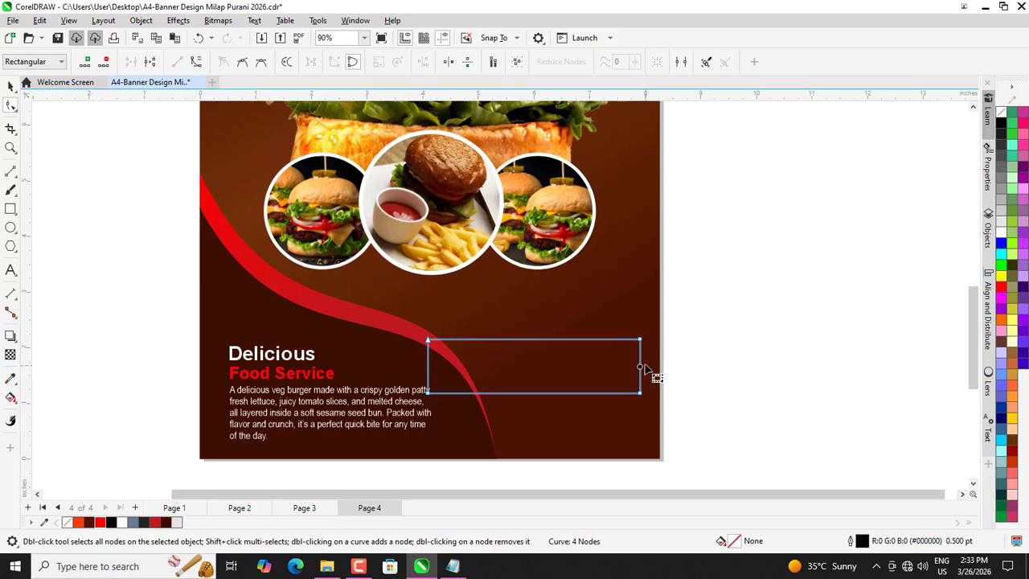
left_click_drag(640, 367, 641, 365)
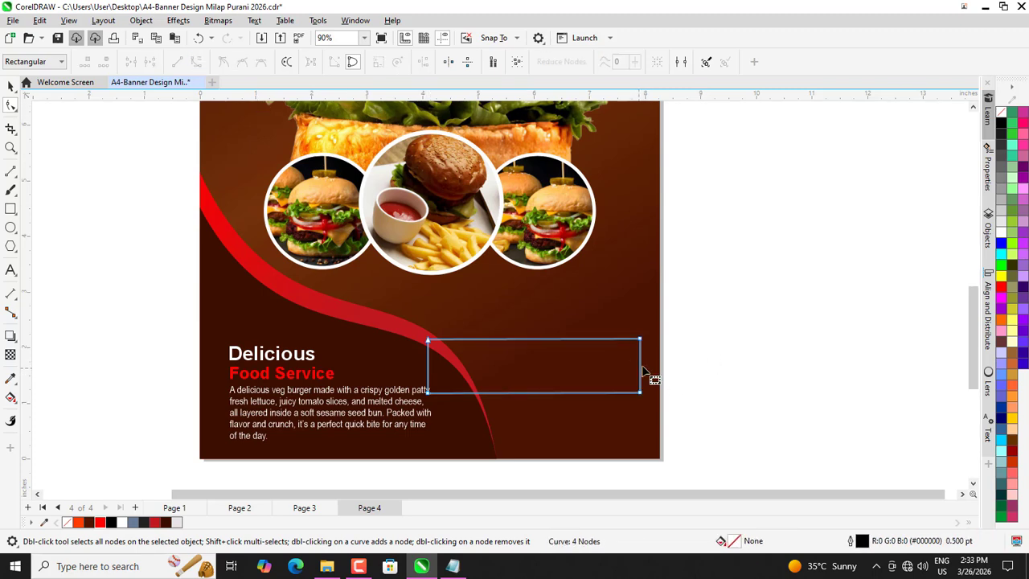
left_click(640, 366)
left_click(196, 66)
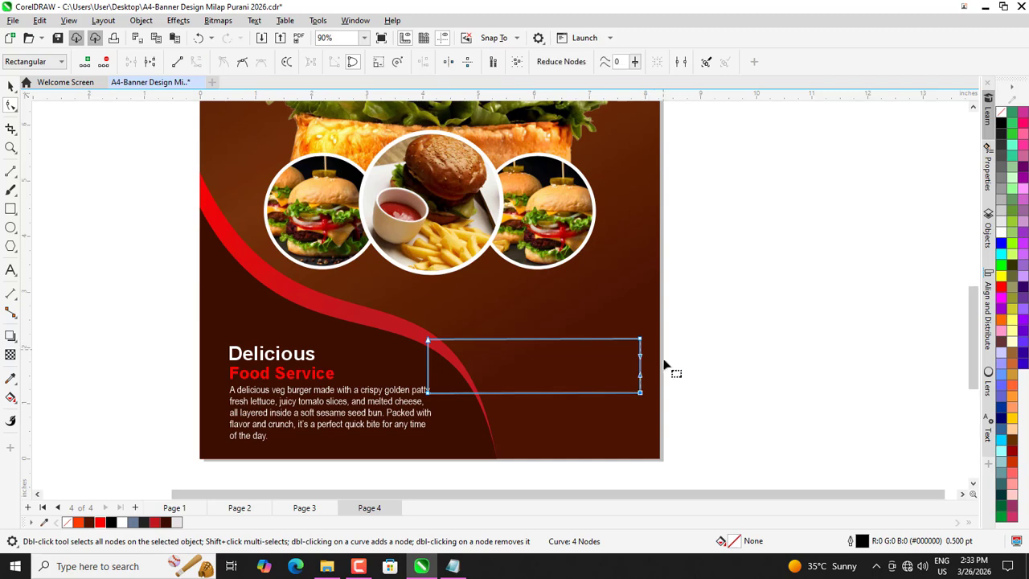
left_click_drag(641, 368, 608, 366)
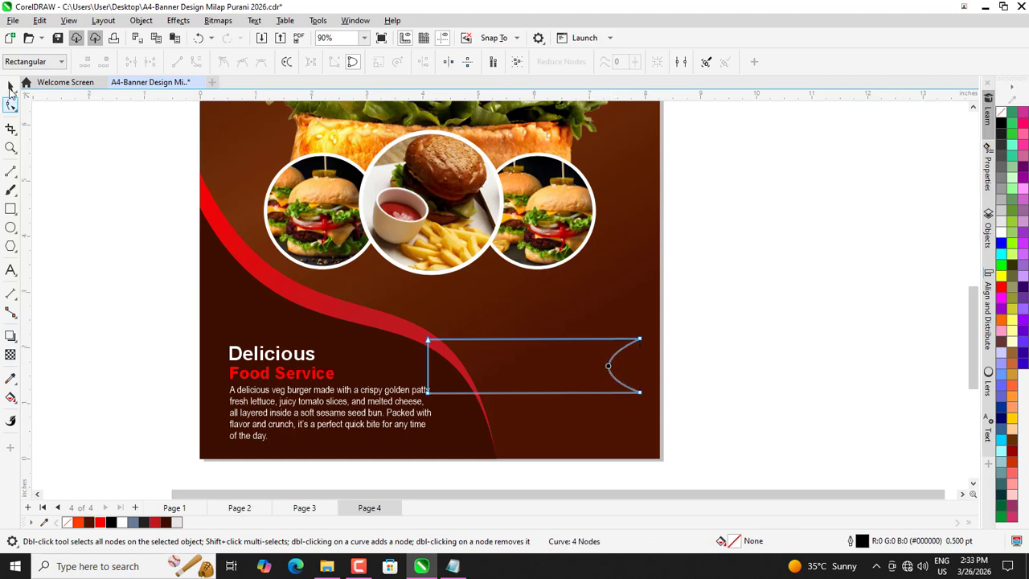
- Fill the notched ribbon shape with white and remove its outline
left_click(11, 86)
left_click(1001, 232)
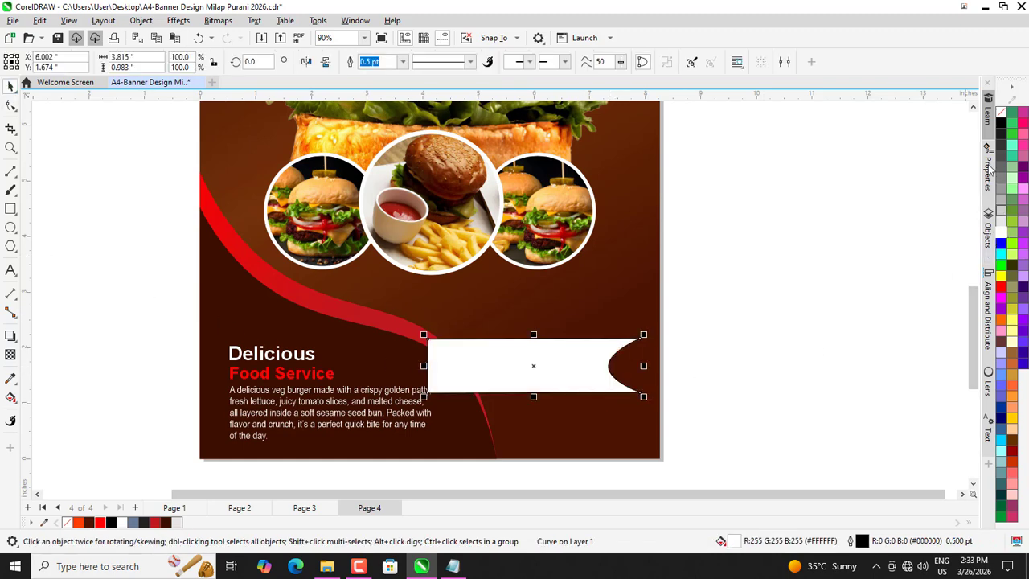
left_click(741, 279)
scroll(741, 278, "down", 1)
left_click(557, 361)
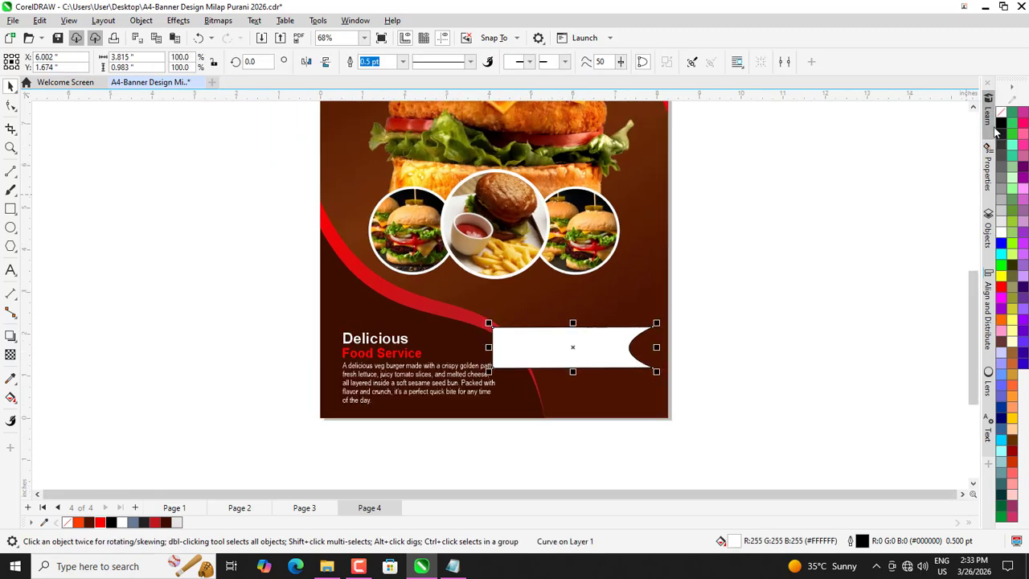
right_click(1001, 114)
left_click(675, 389)
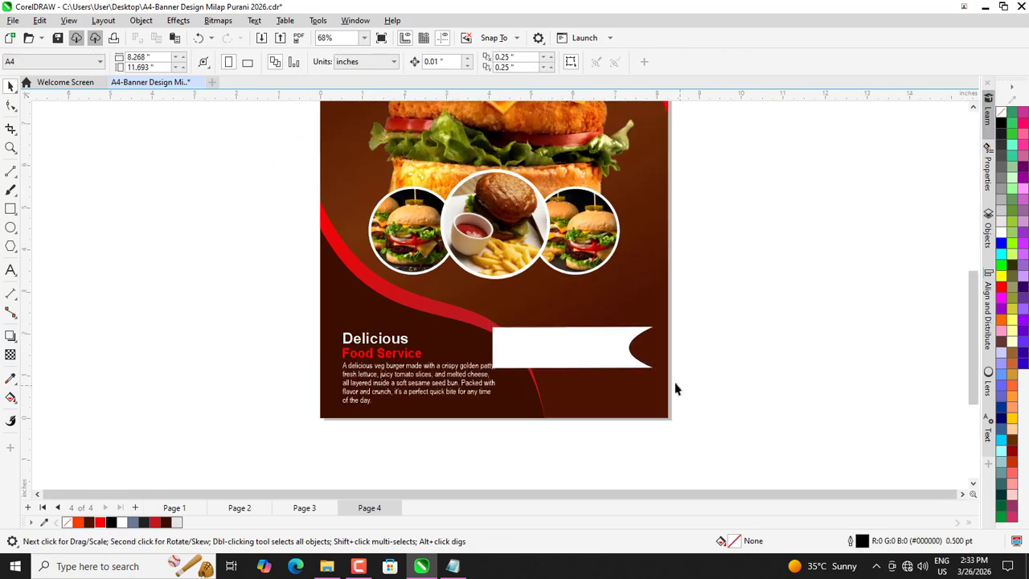
- Add a black drop shadow cast lengthwise from the ribbon's inner end to just past its notched end
left_click(555, 344)
scroll(542, 361, "up", 2)
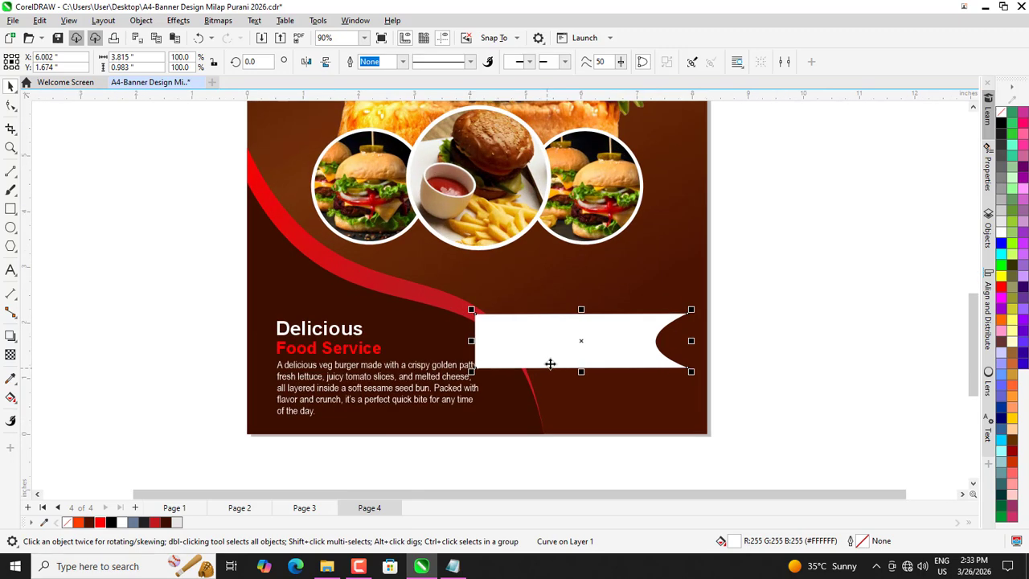
left_click(8, 338)
scroll(501, 340, "up", 2)
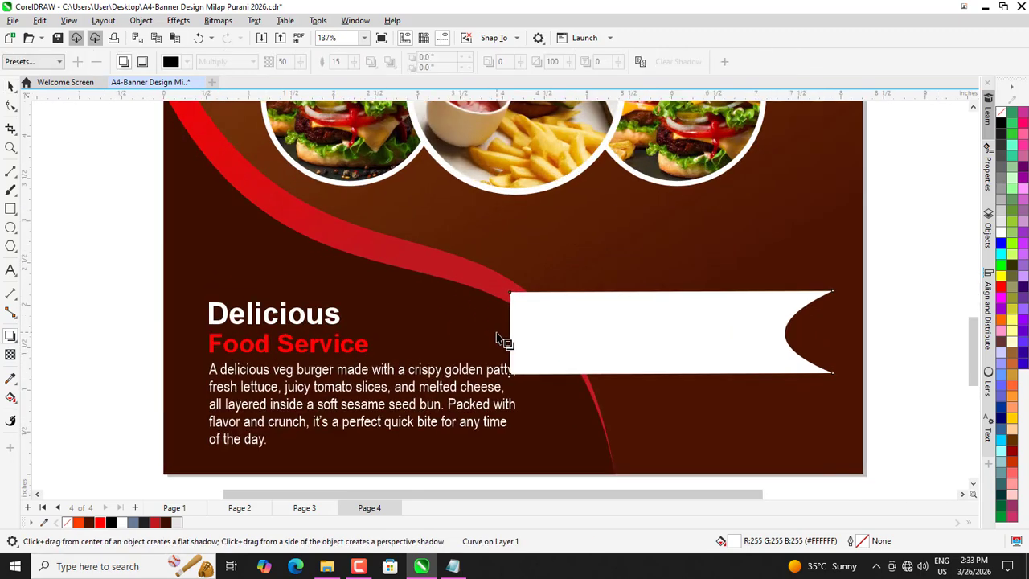
left_click_drag(510, 333, 836, 329)
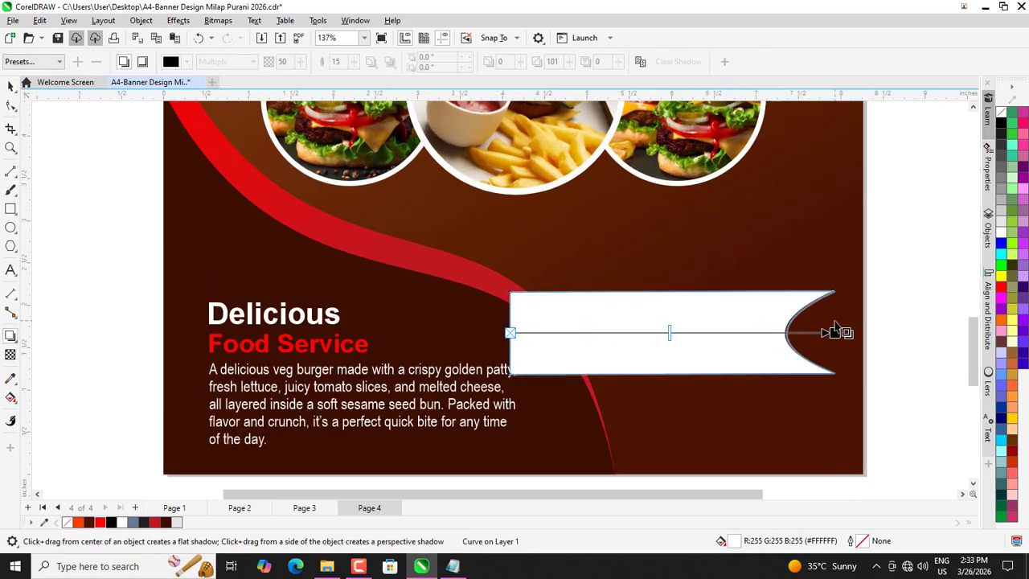
left_click_drag(835, 323, 842, 331)
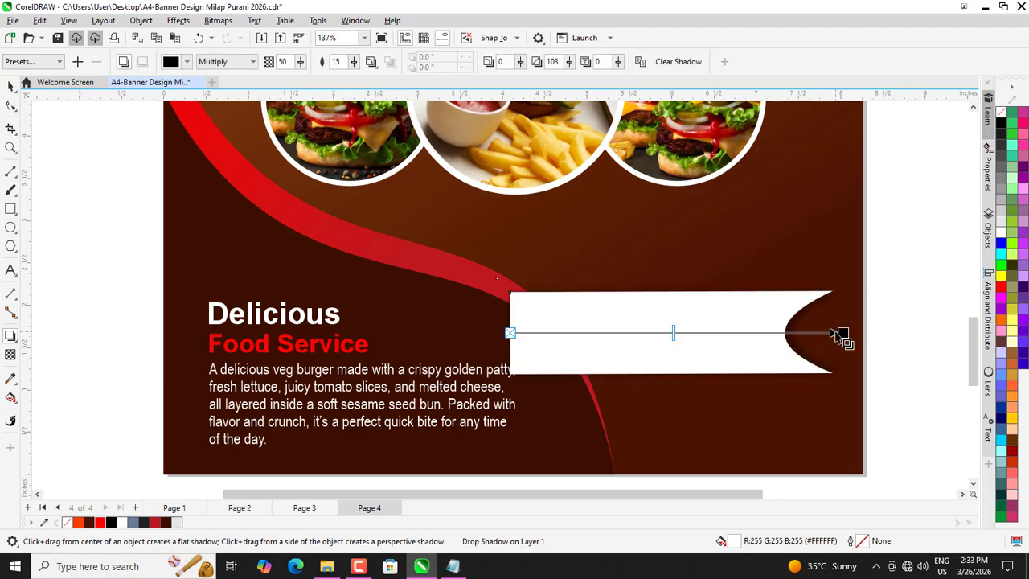
scroll(574, 304, "down", 1)
left_click(11, 86)
left_click(58, 158)
- PowerClip the white ribbon inside the brown page background so it sits behind the lower red curve
scroll(403, 344, "down", 1)
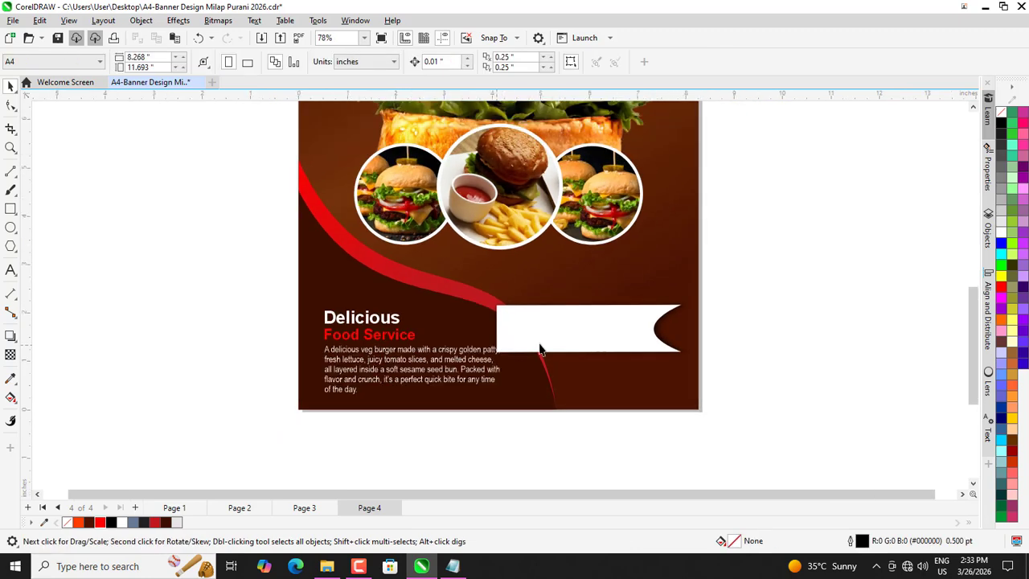
left_click(591, 337)
right_click(592, 336)
left_click(622, 328)
left_click(660, 256)
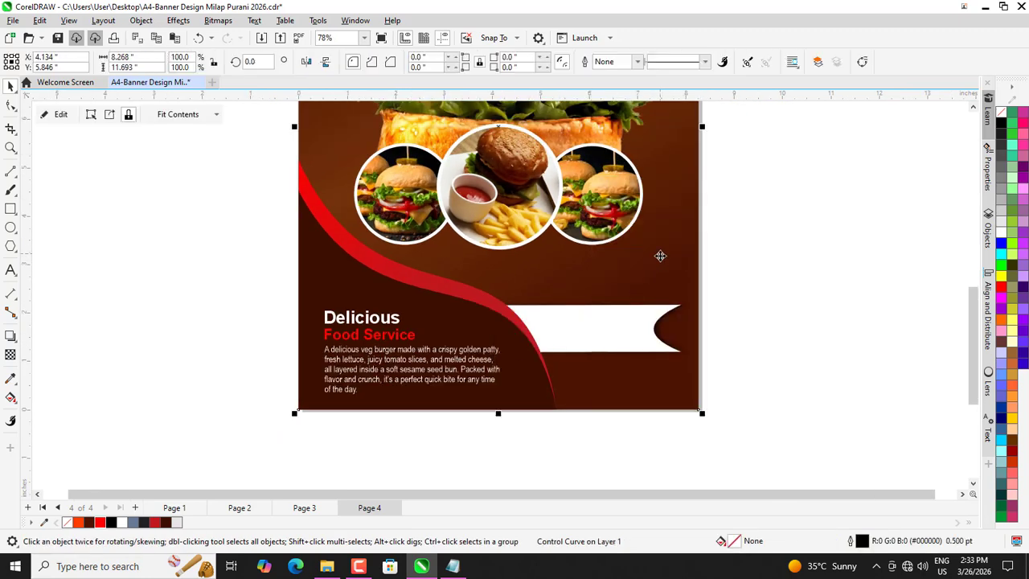
key("Escape")
- Nudge the clipped ribbon up and left, widen it outward to about 4.1 inches, and save the document
scroll(515, 307, "down", 1)
left_click(551, 325, "ctrl")
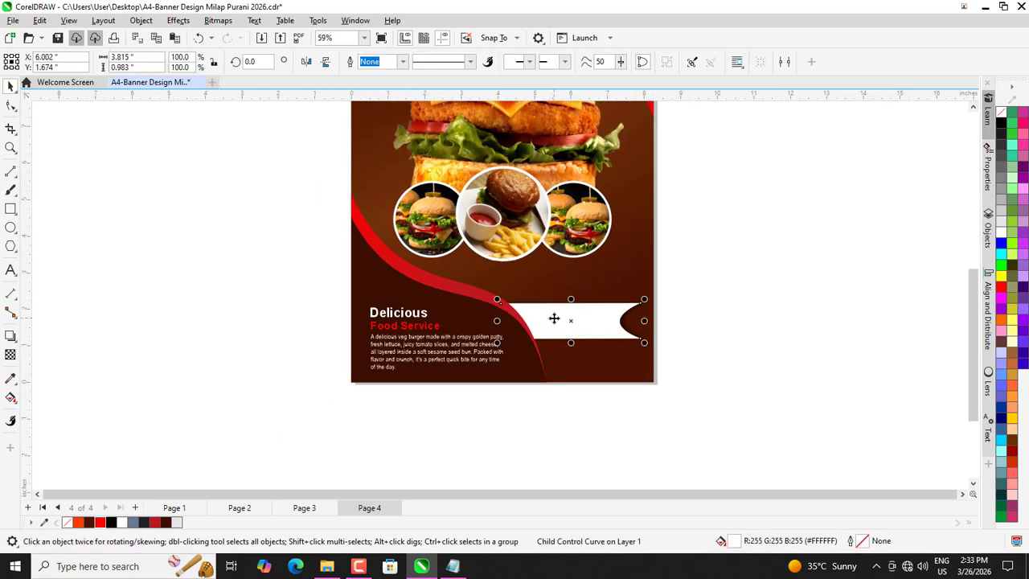
scroll(551, 315, "up", 2)
key("Up")
key("Up")
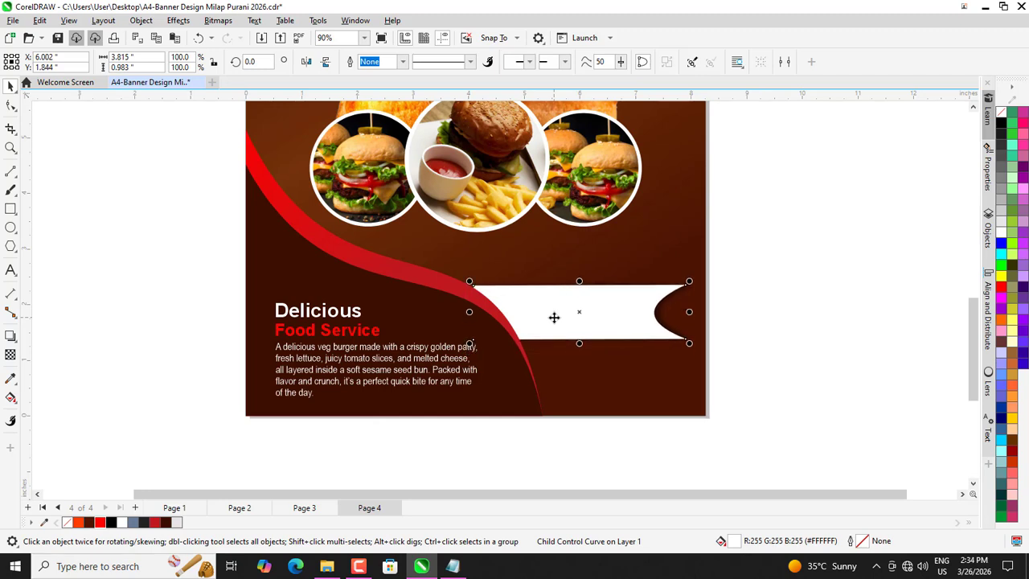
key("Left")
key("Left")
key("Left")
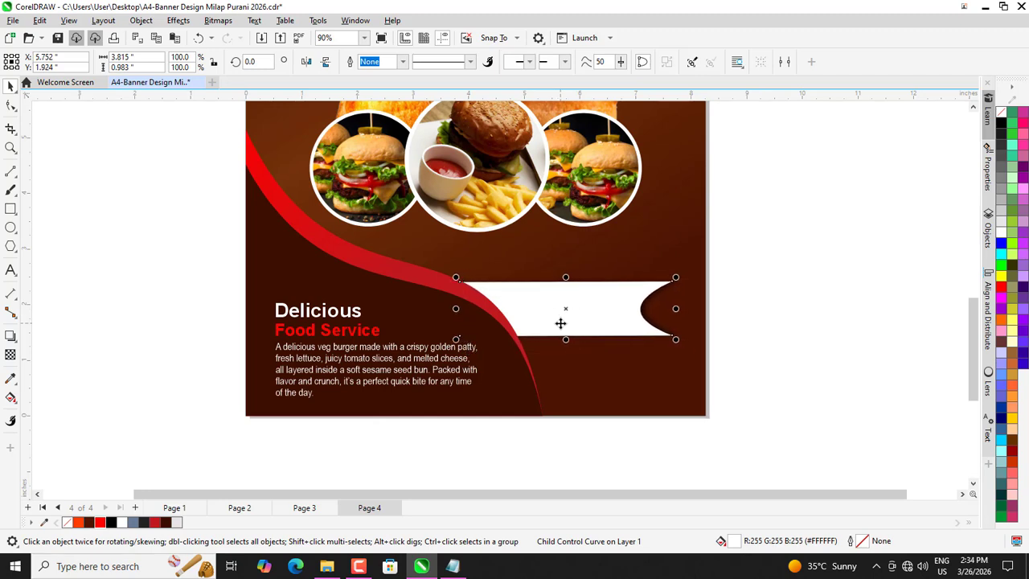
left_click_drag(680, 312, 694, 314)
scroll(609, 297, "down", 1)
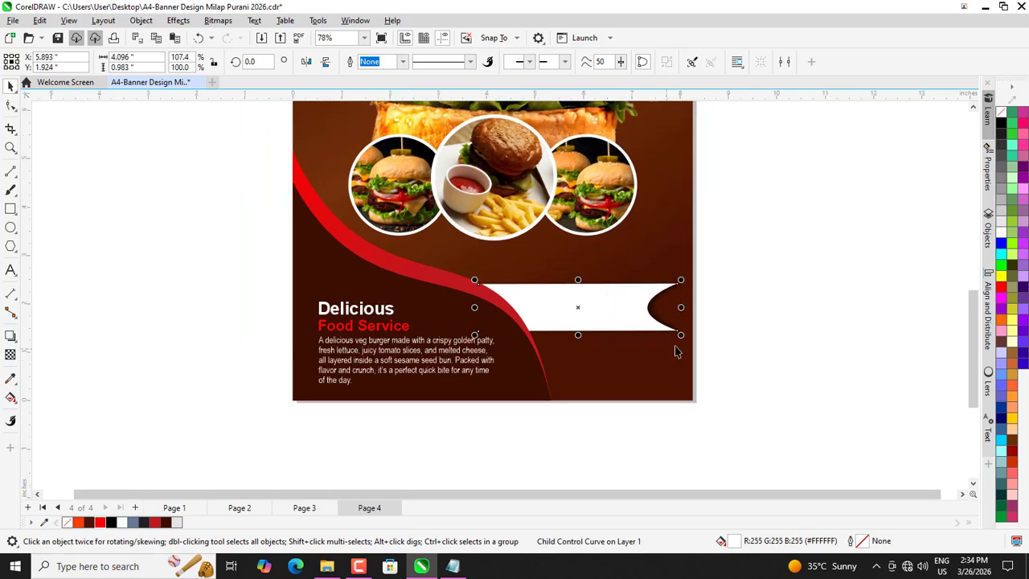
left_click(813, 371)
scroll(569, 250, "down", 1)
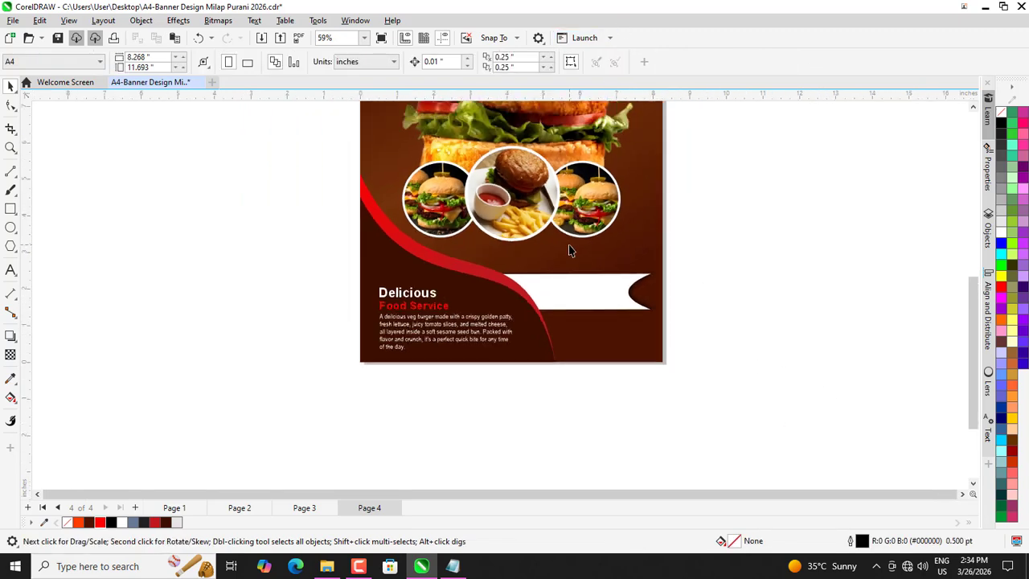
scroll(570, 334, "up", 1)
scroll(570, 298, "down", 3)
scroll(540, 197, "up", 1)
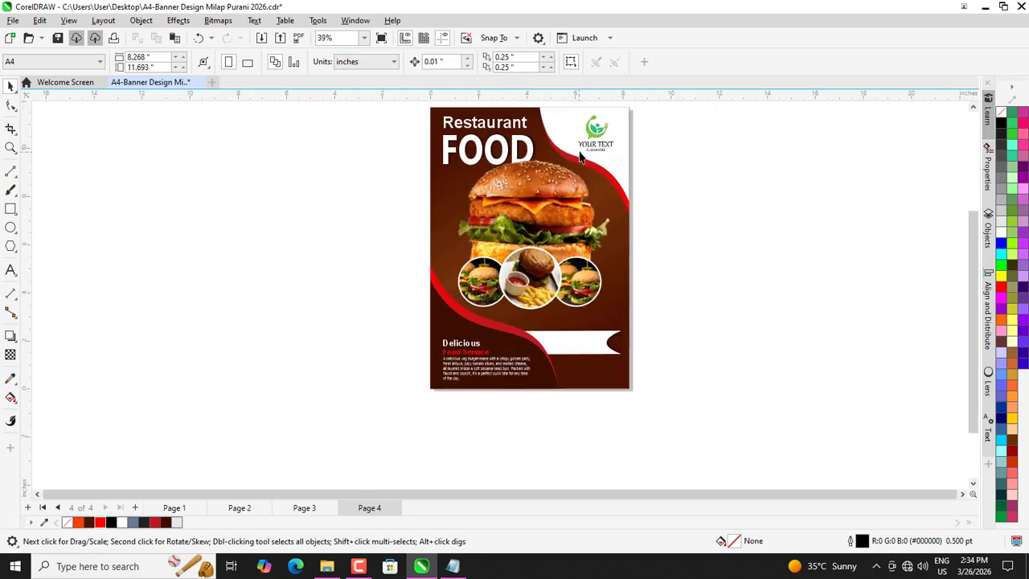
scroll(540, 197, "down", 1)
scroll(540, 197, "up", 1)
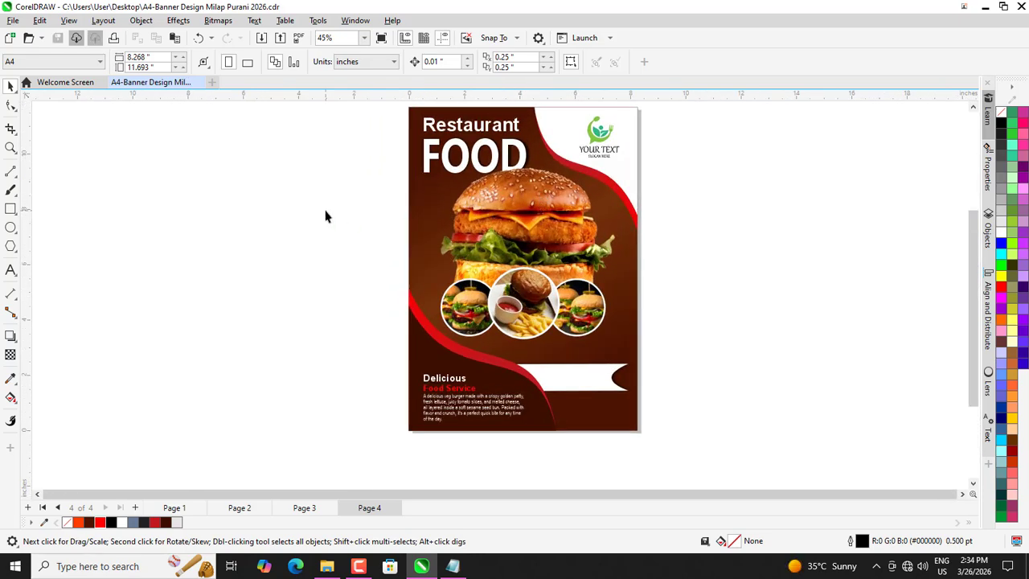
- Copy the phone and Instagram contact lines from Page 3 and paste them onto the banner on Page 4
left_click(304, 507)
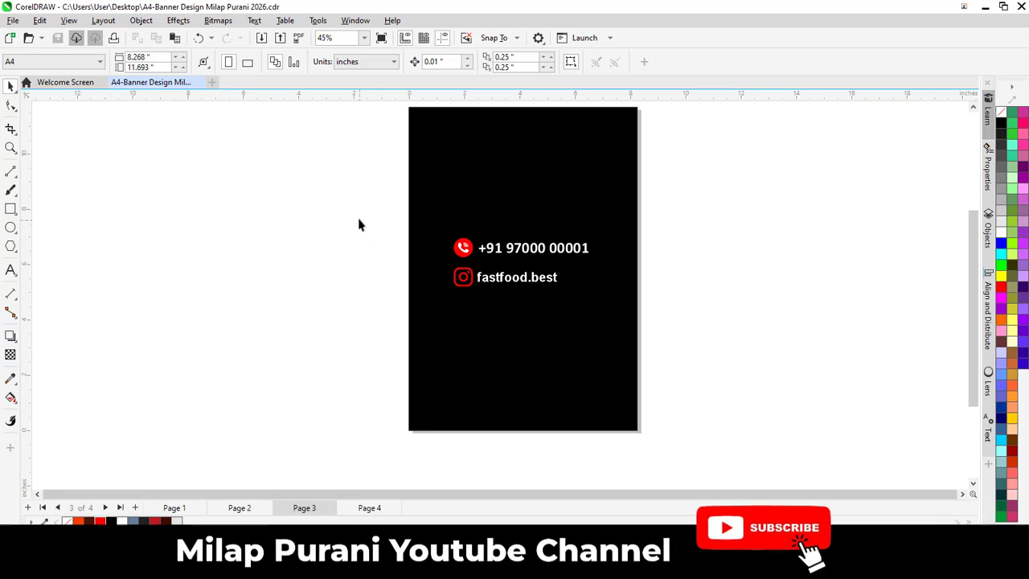
left_click_drag(359, 221, 595, 309)
right_click(532, 279)
left_click(570, 279)
left_click(329, 339)
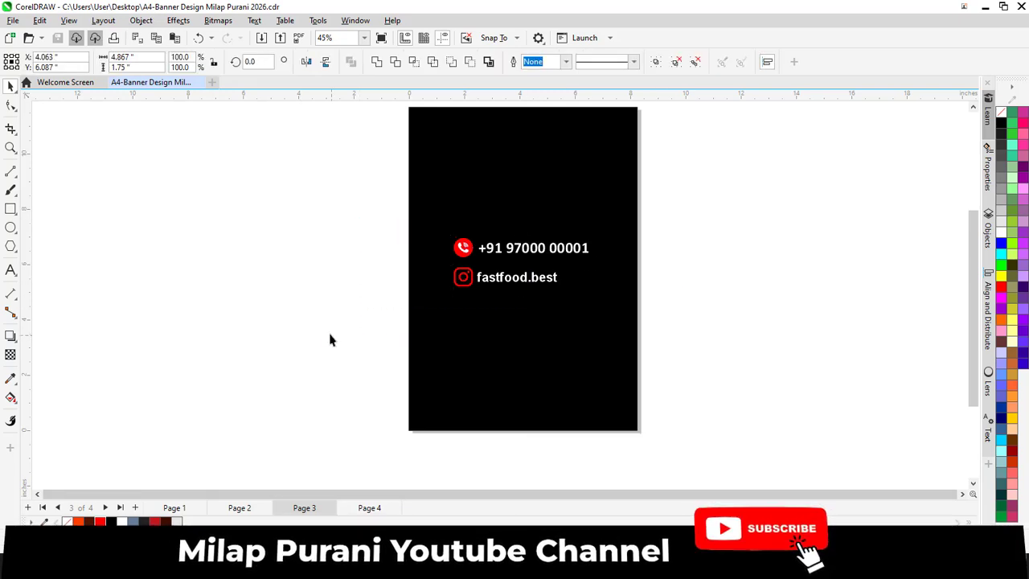
left_click(366, 507)
scroll(550, 414, "up", 1)
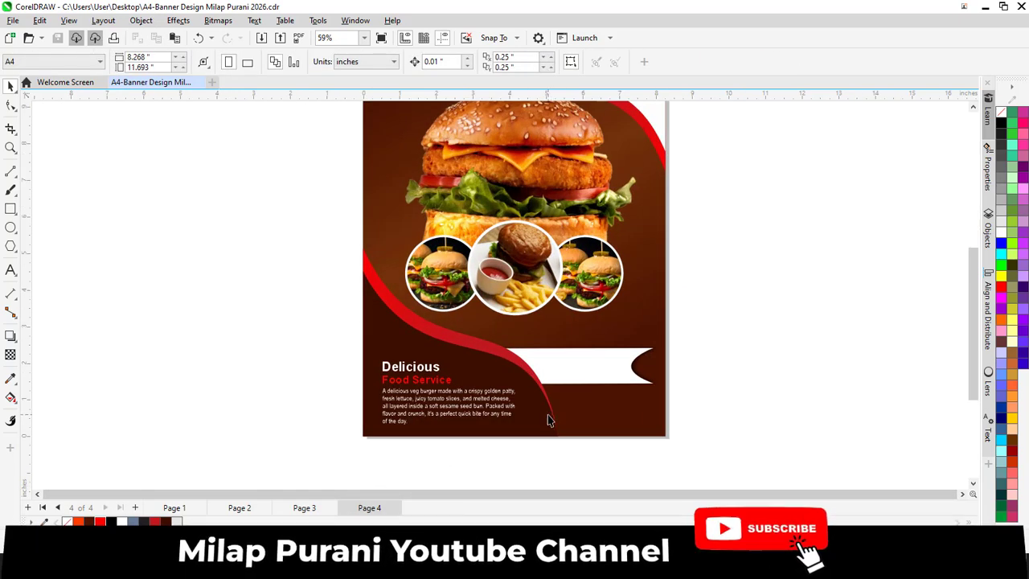
key("ctrl+v")
- Shrink the pasted contact lines to about 2 inches wide and place them below the white ribbon
left_click_drag(470, 205, 567, 386)
left_click_drag(700, 433, 623, 451)
scroll(540, 389, "up", 1)
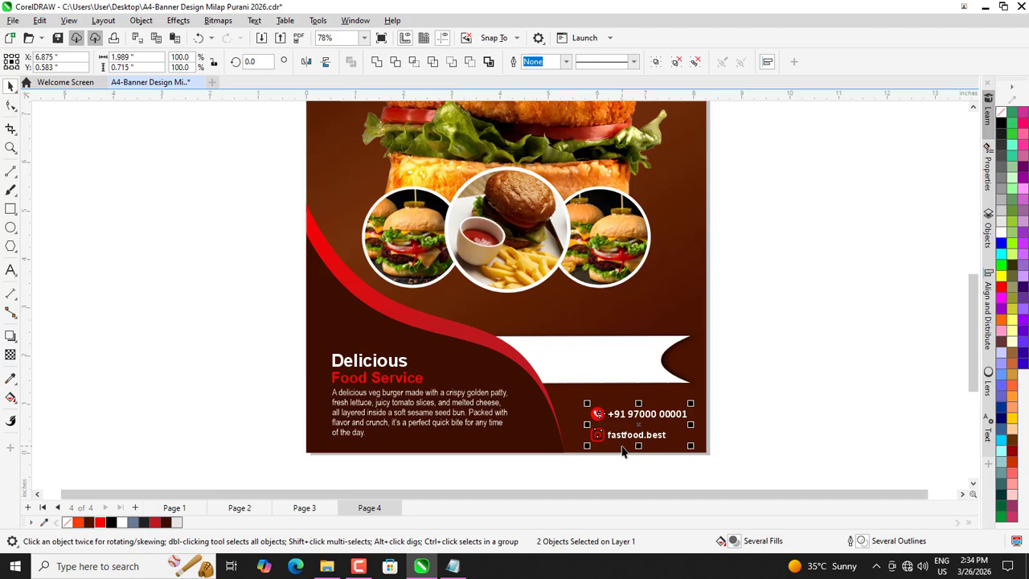
left_click(177, 343)
scroll(427, 349, "down", 2)
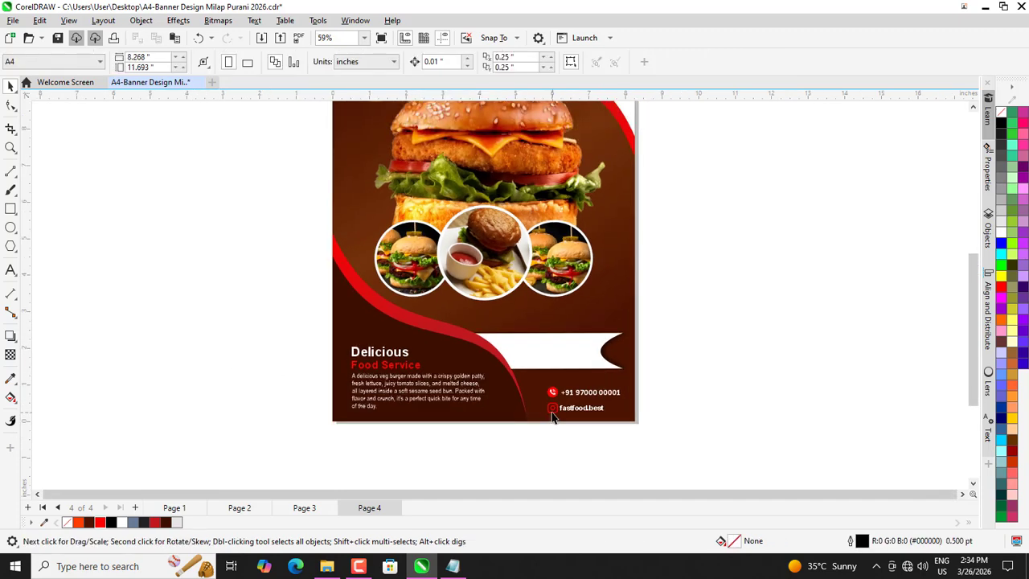
- Move the phone line up to just under the ribbon, ungroup it, and color the phone number black
scroll(553, 411, "up", 2)
scroll(532, 413, "up", 3)
left_click_drag(560, 375, 532, 343)
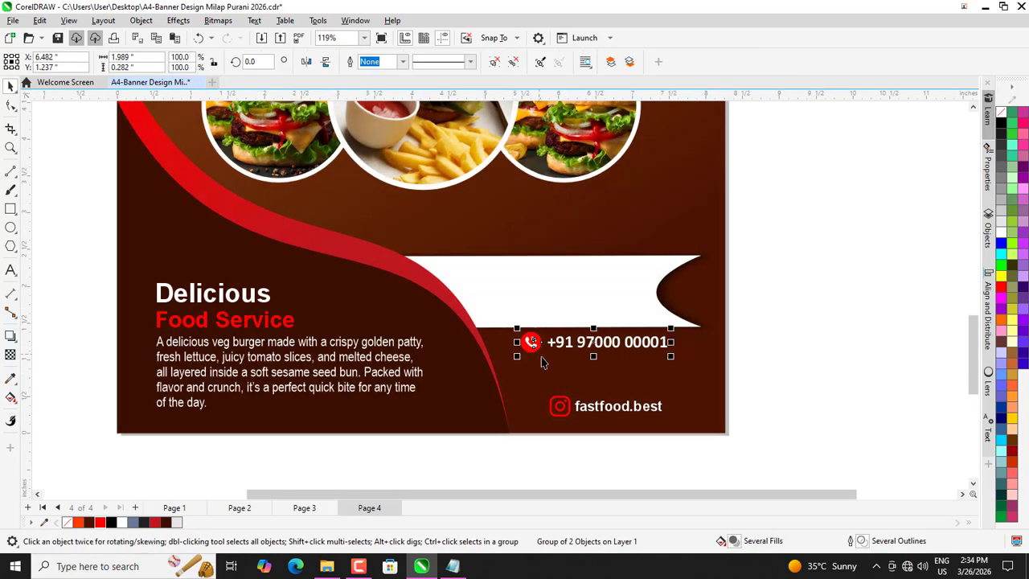
key("ctrl+u")
scroll(596, 354, "up", 3)
left_click(572, 336)
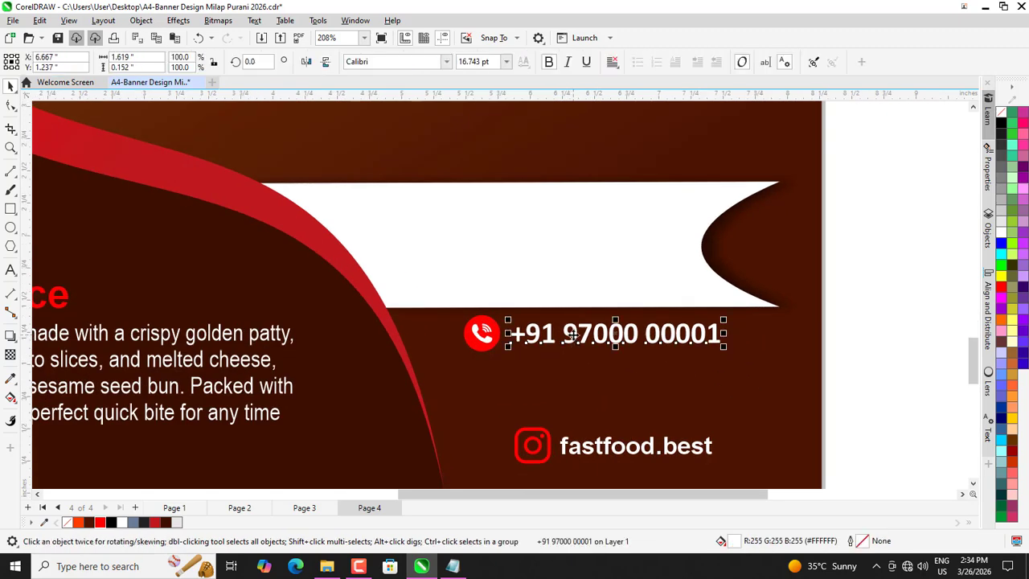
left_click(1000, 123)
key("Escape")
scroll(535, 277, "down", 3)
- Ungroup the Instagram contact line and color its handle text black
left_click(557, 391)
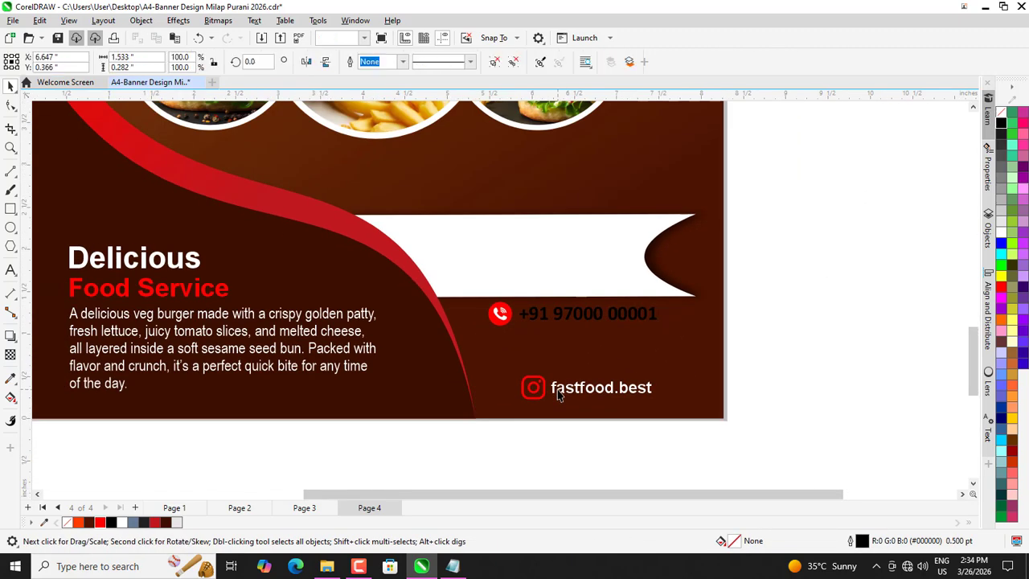
key("ctrl+u")
key("Escape")
left_click(632, 393)
scroll(631, 392, "up", 2)
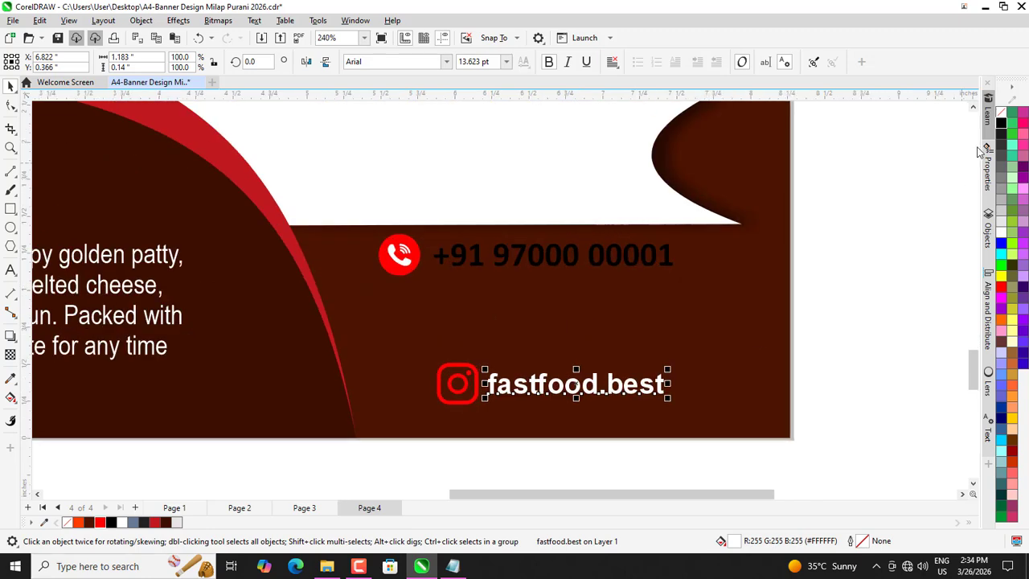
left_click(1001, 123)
key("Escape")
- Group each contact icon with its text and move the phone line onto the white ribbon
left_click_drag(778, 220, 389, 333)
key("ctrl+g")
left_click_drag(718, 341, 402, 418)
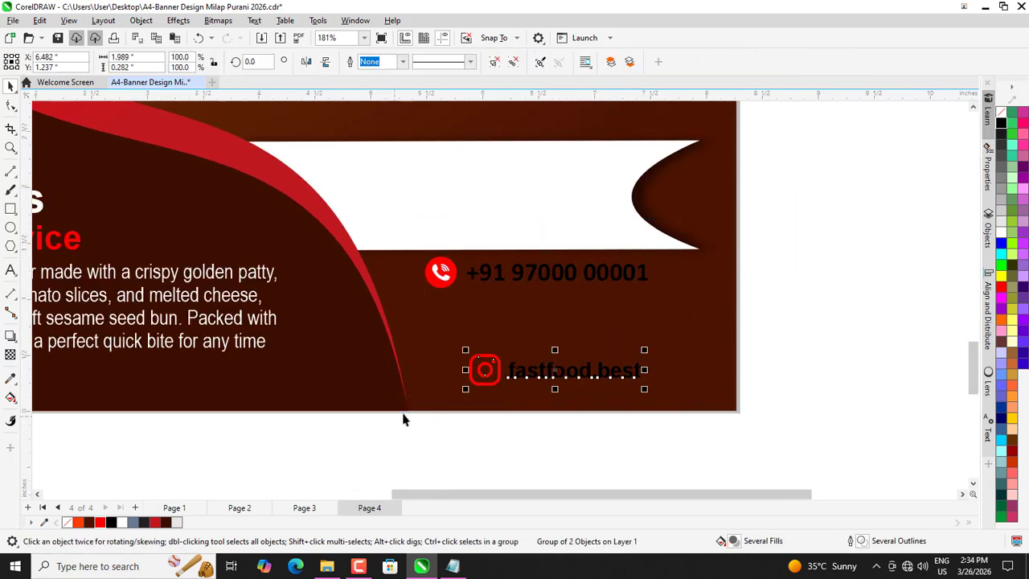
key("ctrl+g")
scroll(511, 398, "down", 3)
left_click_drag(531, 316, 493, 254)
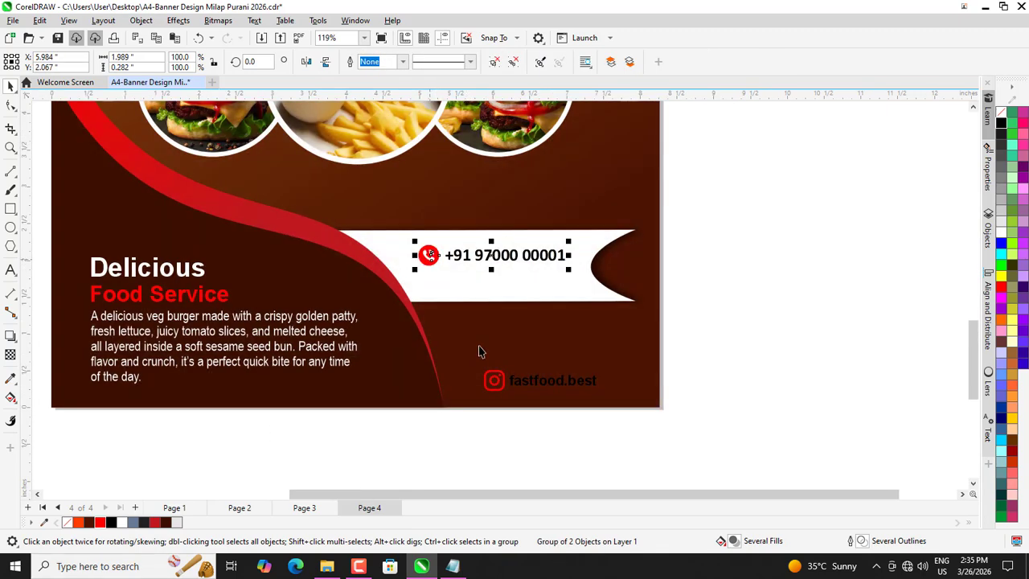
- Try placing the Instagram line directly below the phone line inside the white ribbon, and undo the move
left_click_drag(496, 391, 431, 293)
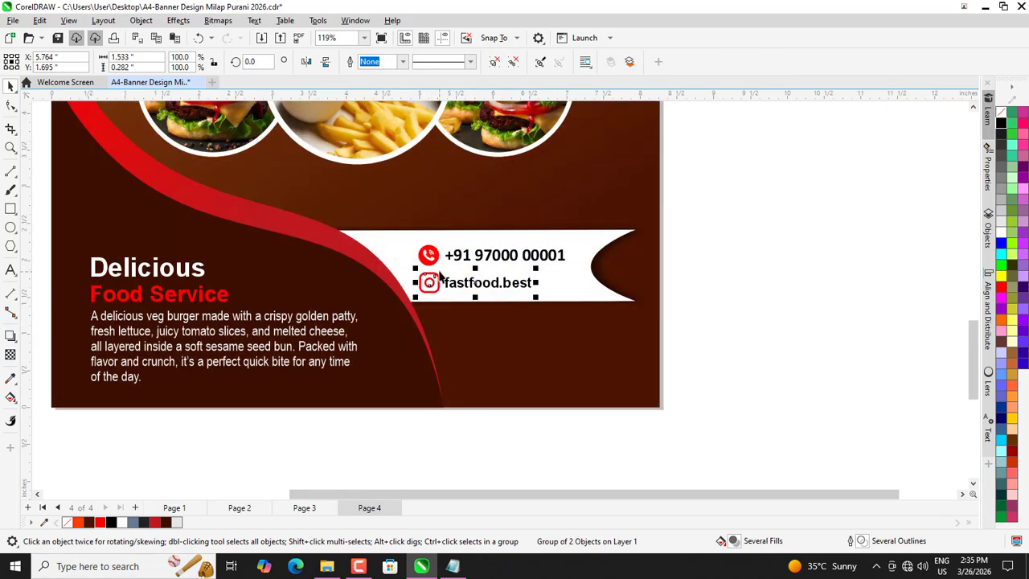
left_click(429, 255, "shift")
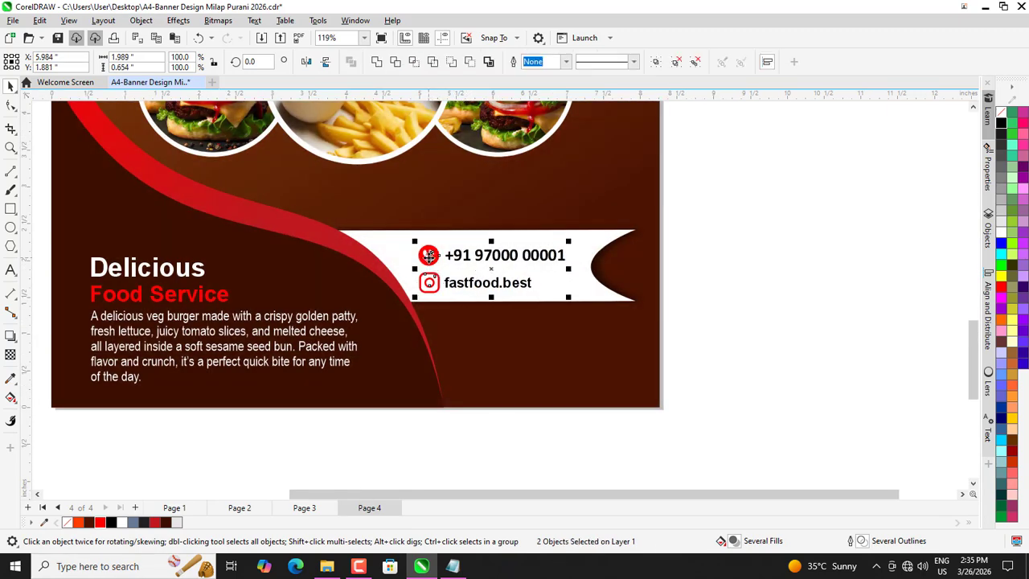
left_click(713, 296)
scroll(575, 335, "down", 1)
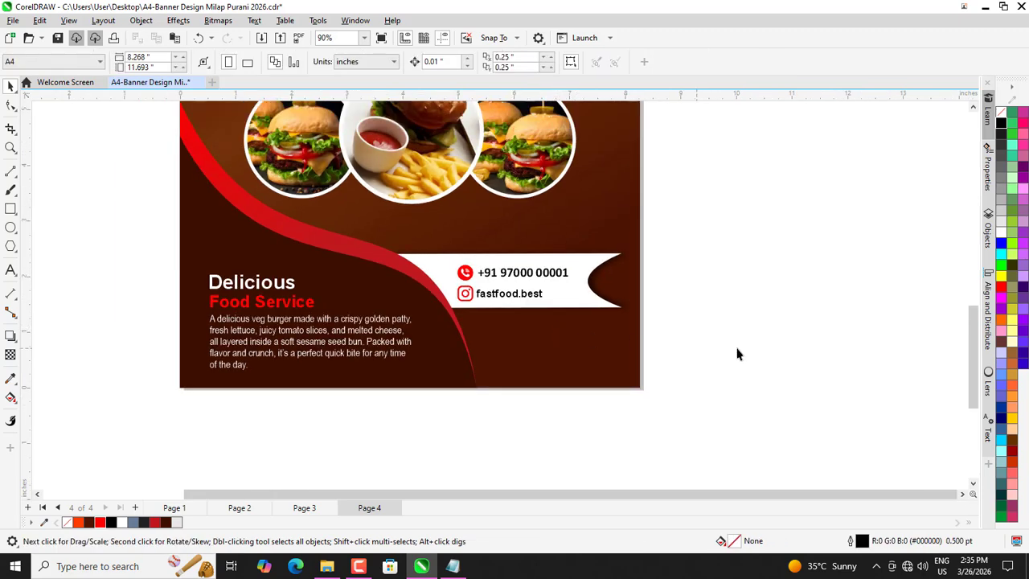
left_click(484, 297)
key("ctrl+z")
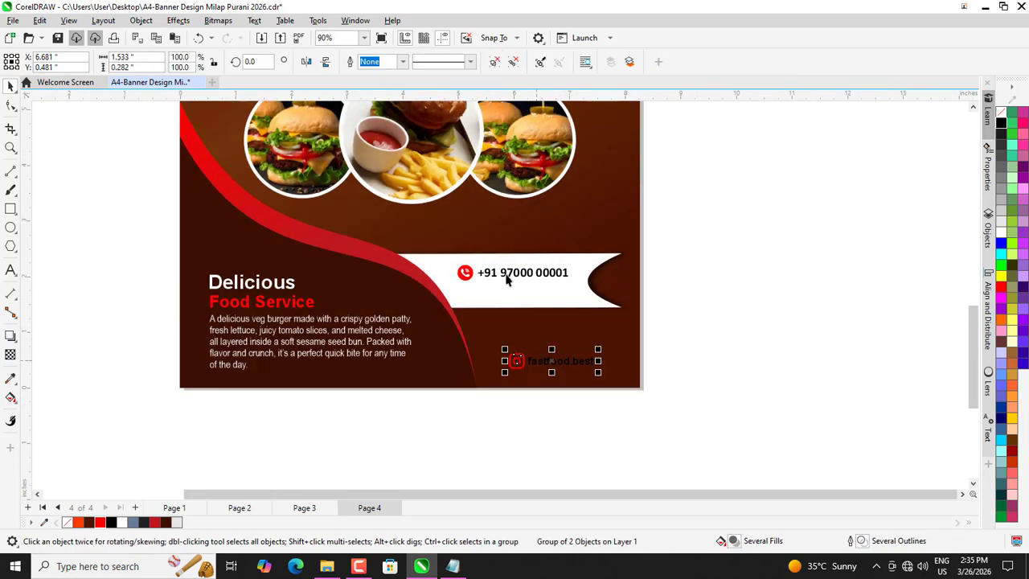
- Try a second copy of the phone line directly below the first on the ribbon, and delete that copy
left_click(512, 299)
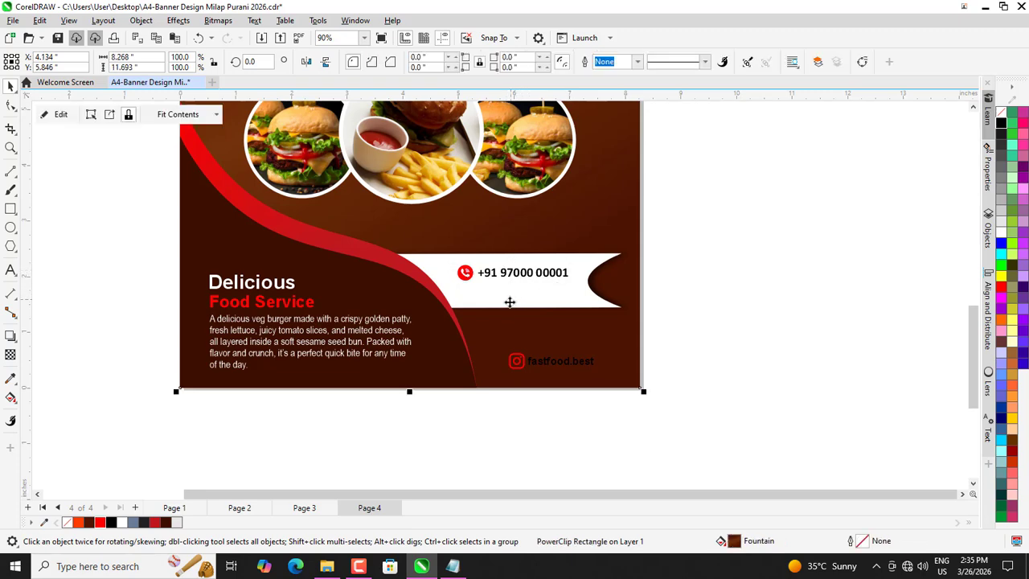
left_click(698, 306)
scroll(513, 290, "up", 1)
left_click(510, 270)
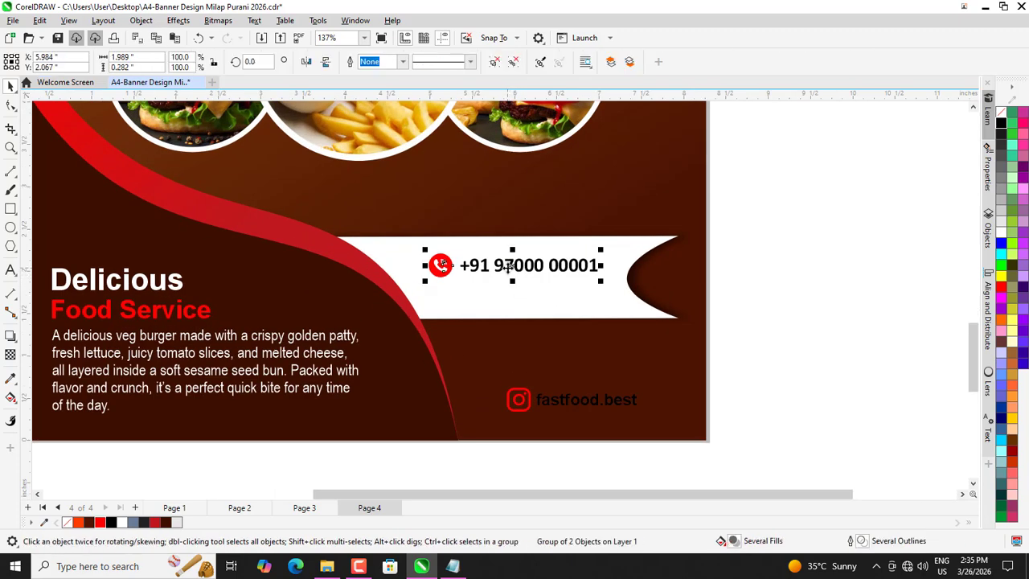
scroll(505, 289, "down", 1)
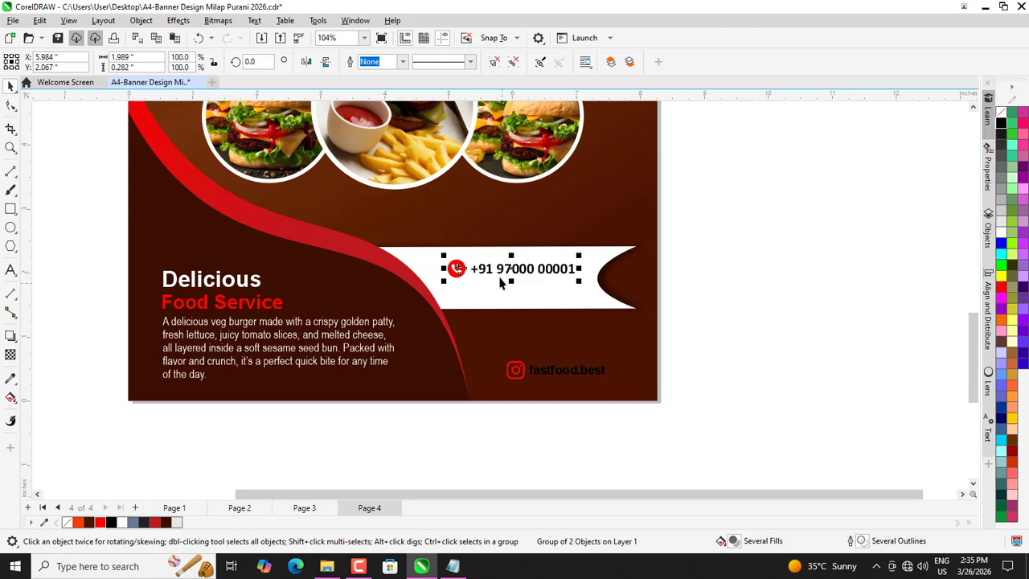
left_click_drag(498, 267, 509, 301)
scroll(497, 277, "up", 1)
scroll(696, 300, "down", 3)
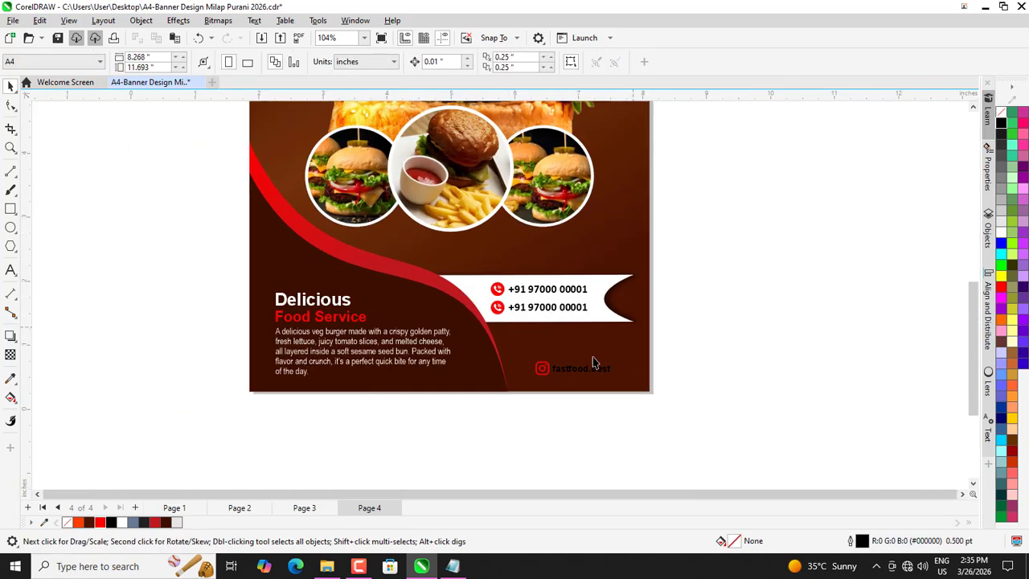
scroll(565, 366, "up", 1)
left_click(547, 313)
key("Delete")
scroll(536, 296, "up", 1)
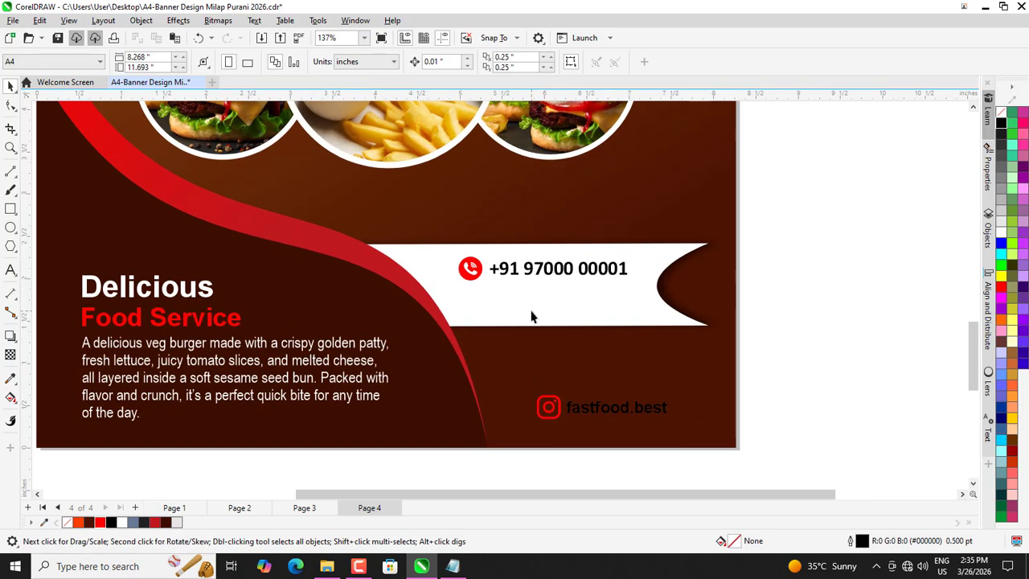
- Try reducing the white ribbon's height from its lower edge with the phone line shifted to fit, and undo both changes
left_click(531, 316, "ctrl")
left_click_drag(536, 330, 553, 289)
left_click(562, 275)
left_click(558, 282, "ctrl")
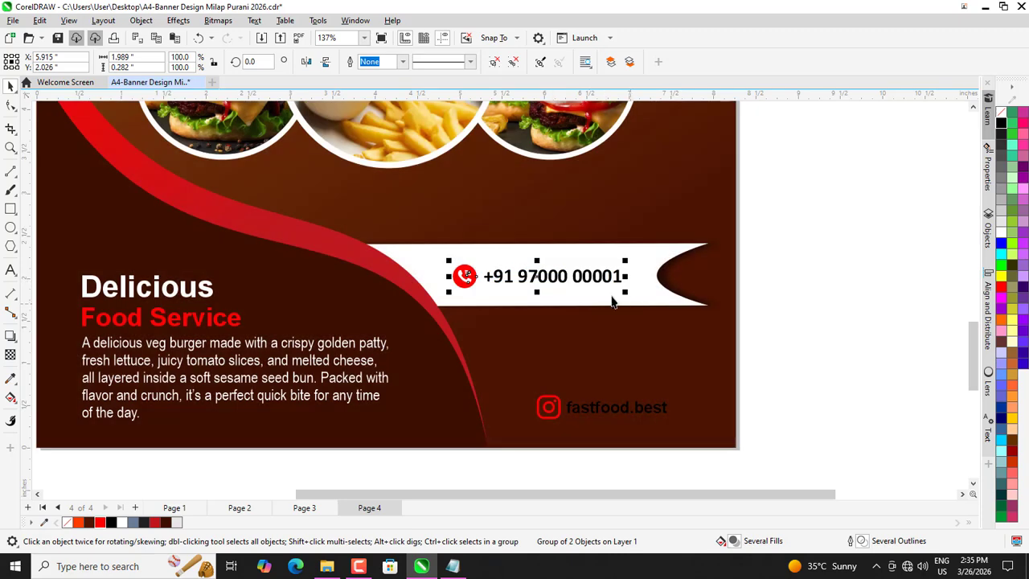
key("ctrl+z")
key("ctrl+z")
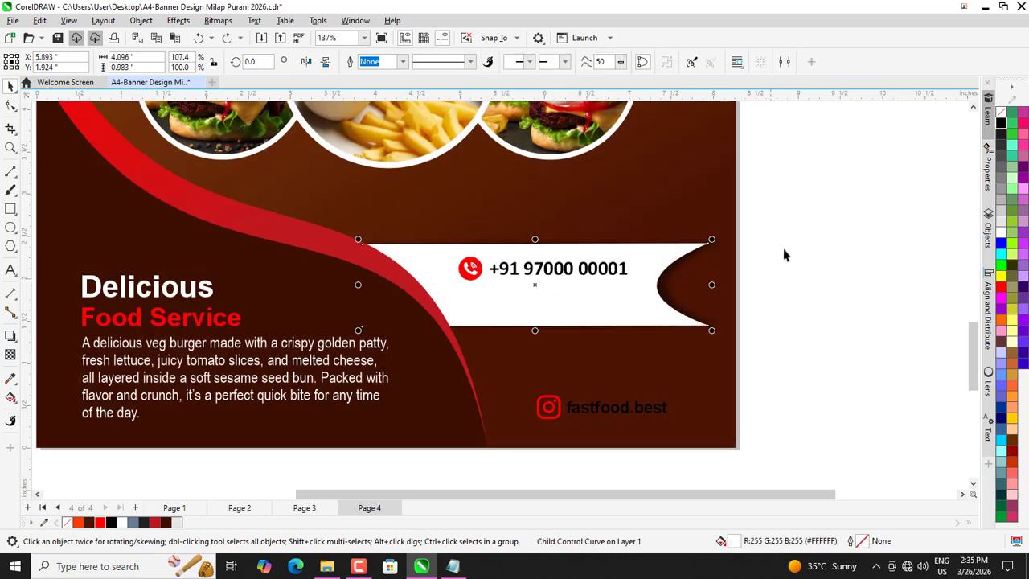
- Move the phone line to the ribbon's lower half and place a red copy of the ungrouped "Delicious" heading above it
left_click_drag(562, 280, 560, 311)
left_click(786, 344)
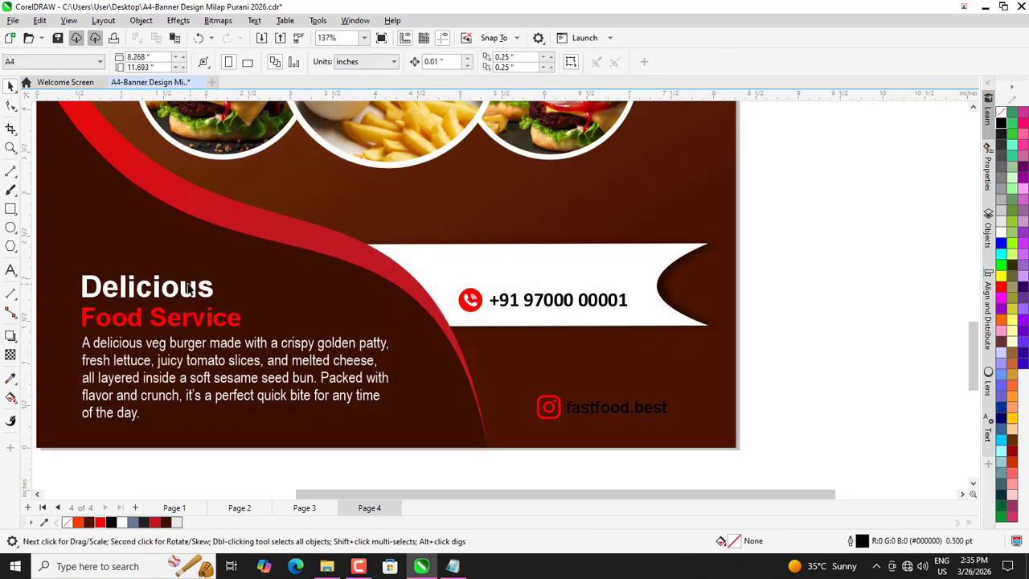
left_click(191, 288)
left_click(494, 62)
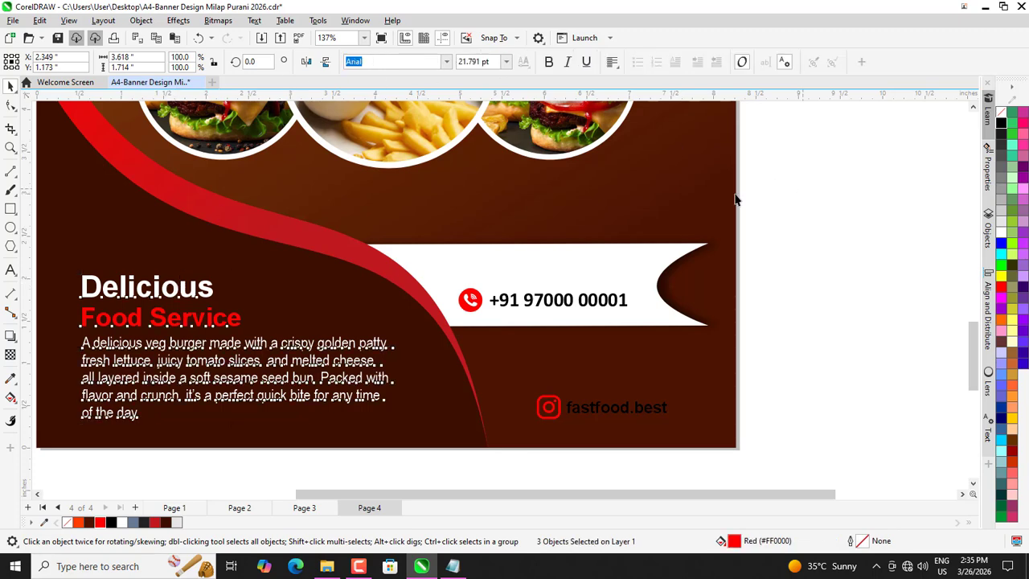
left_click_drag(143, 293, 544, 279)
left_click(100, 523)
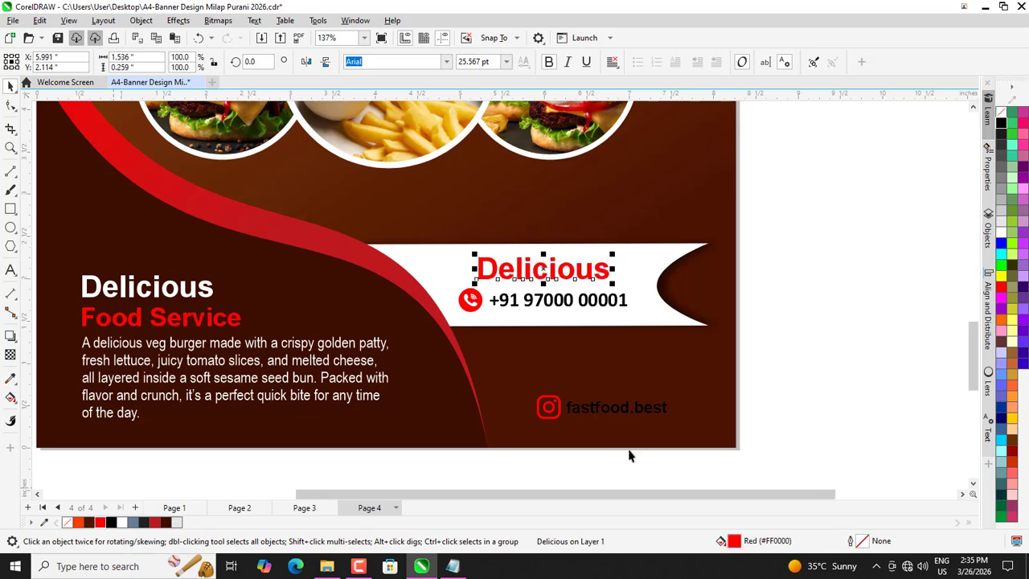
- Replace the copied red heading's text on the ribbon with "Order Now"
scroll(565, 354, "up", 2)
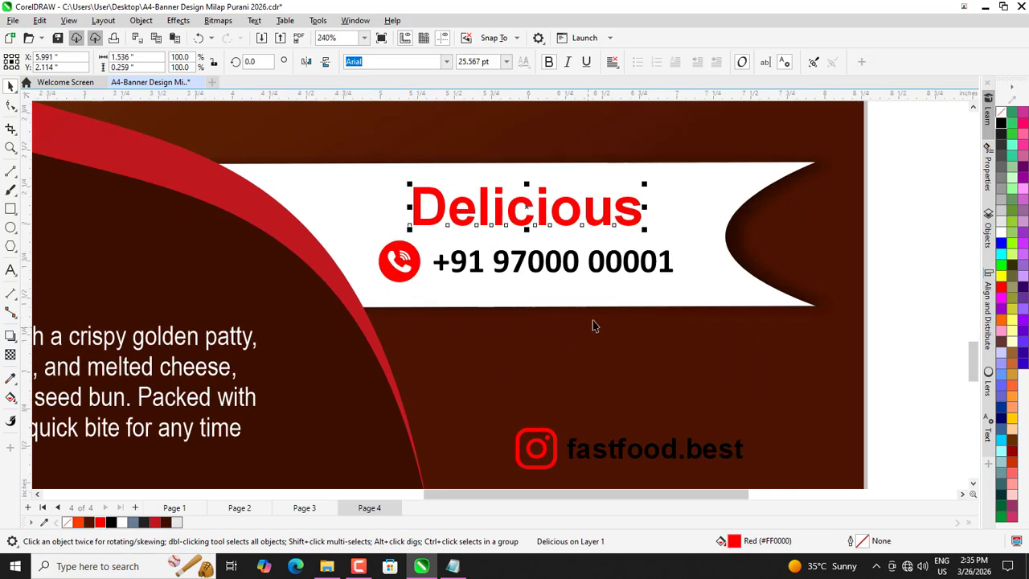
double_click(576, 219)
key("ctrl+a")
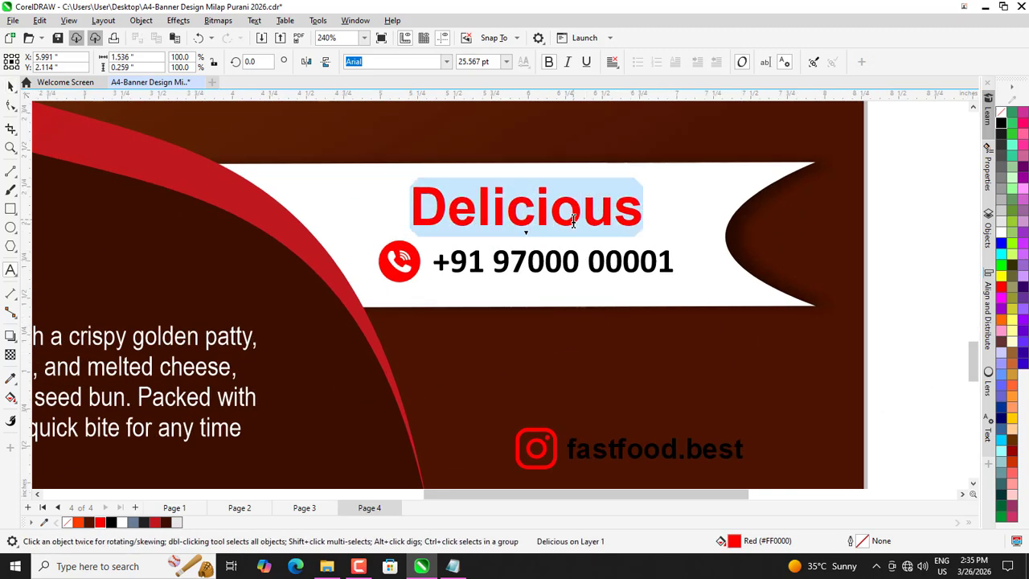
type("Order")
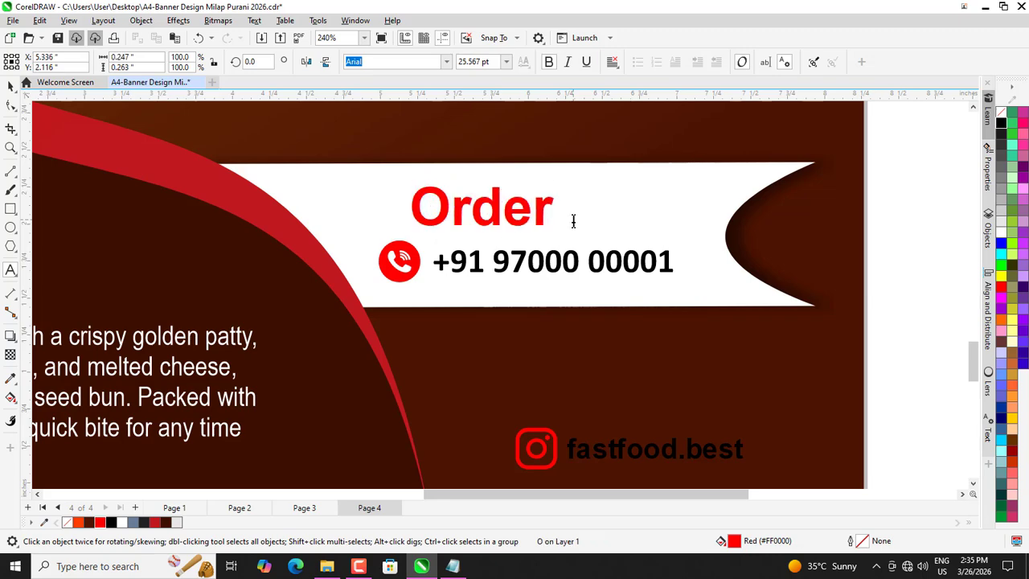
type(" Now")
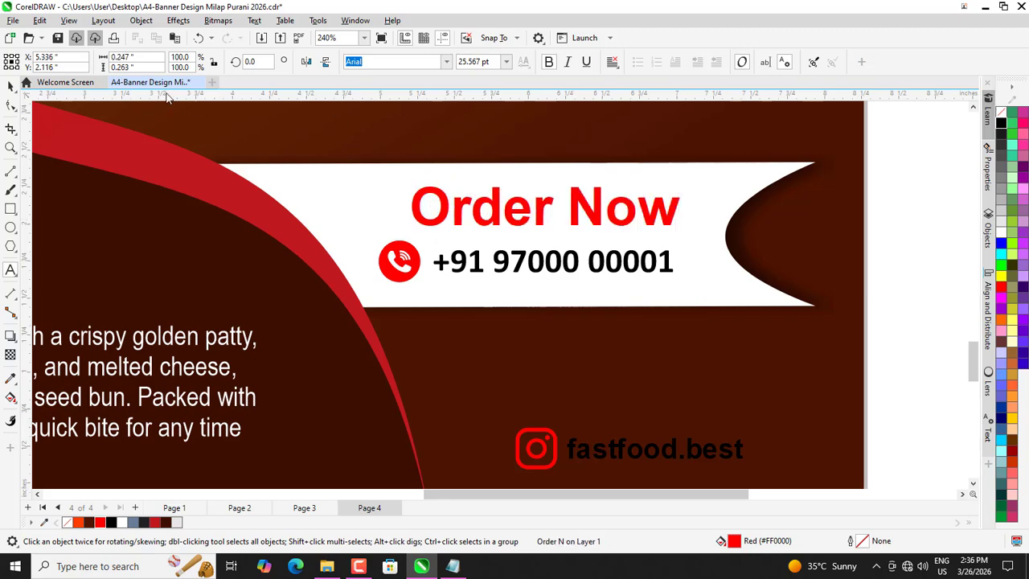
left_click(10, 85)
key("F3")
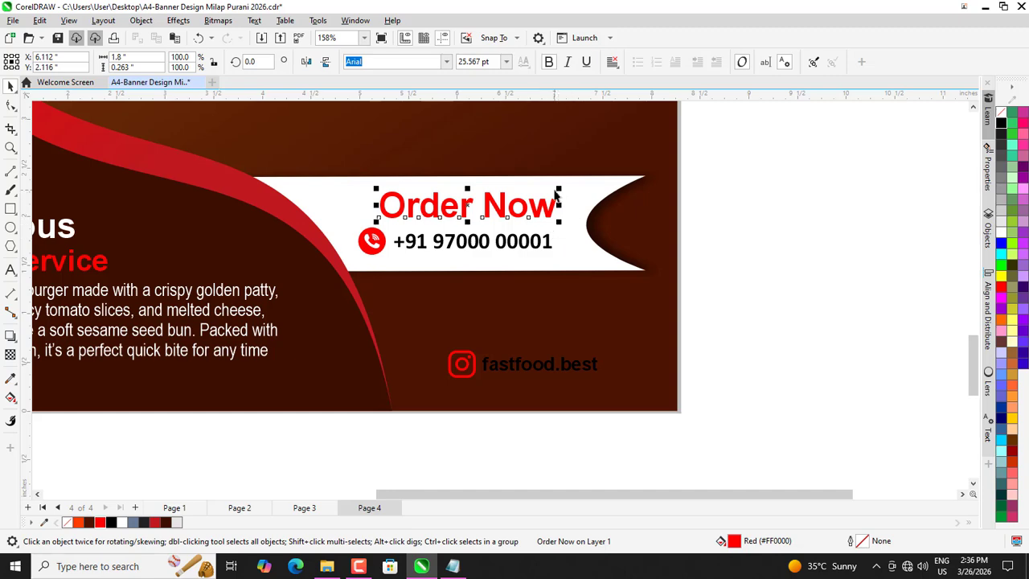
- Shrink the "Order Now" text to about 1.6 inches wide and set its font to Nirmala UI
left_click_drag(556, 196, 539, 191)
left_click(446, 61)
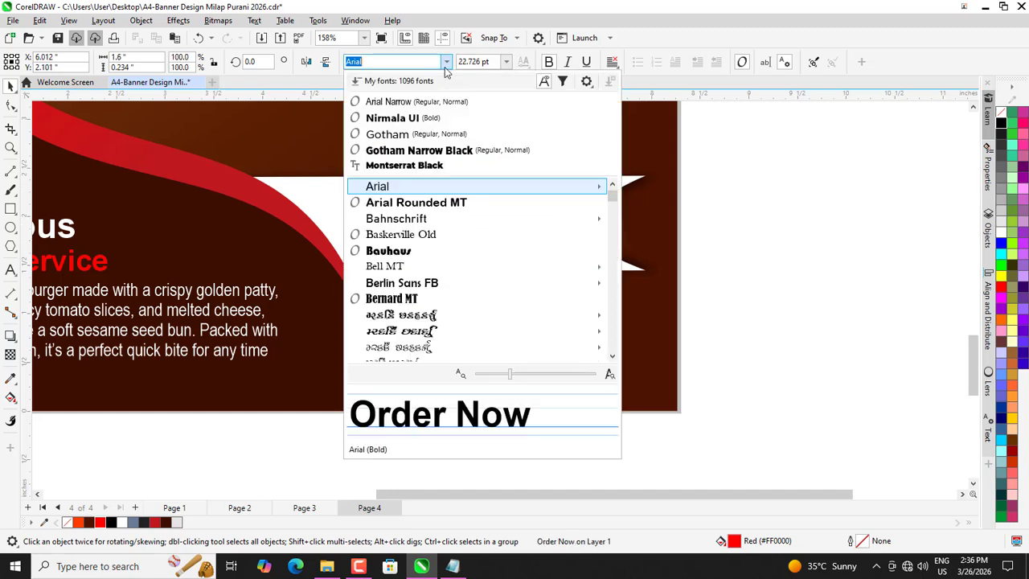
left_click(410, 118)
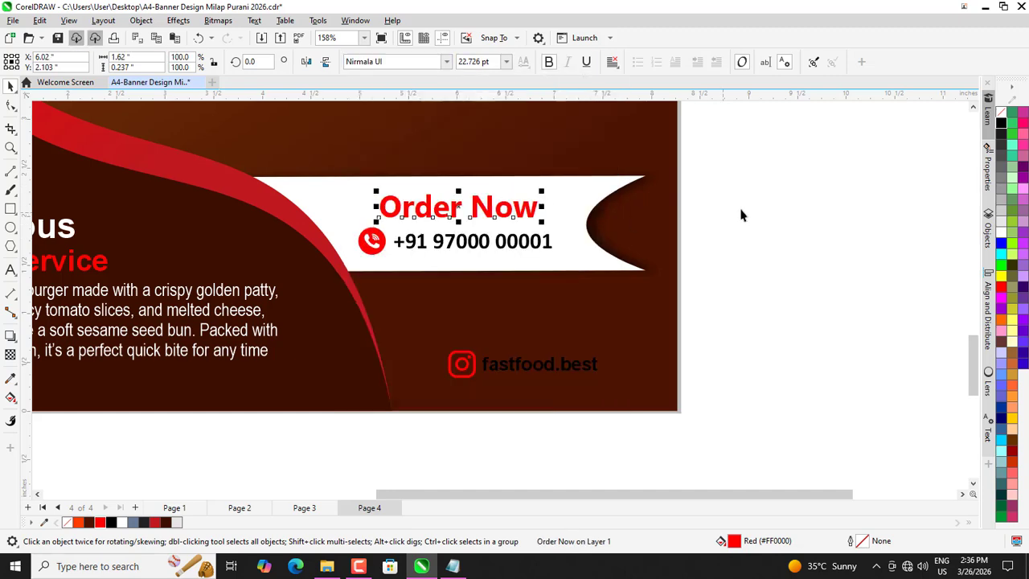
left_click(740, 214)
- Move "Order Now" closer to the phone line and align their right edges
left_click(487, 213)
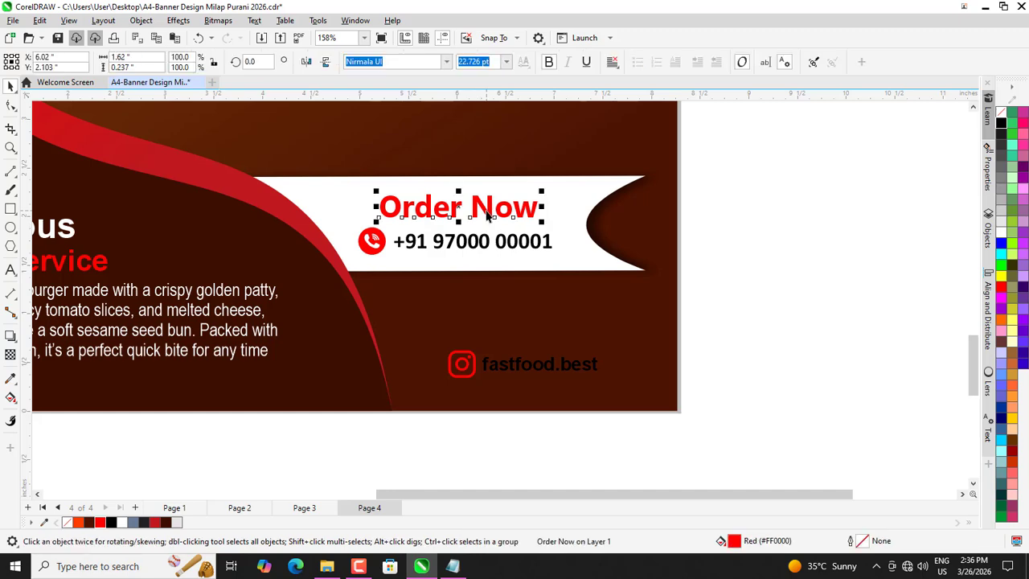
left_click_drag(491, 214, 508, 218)
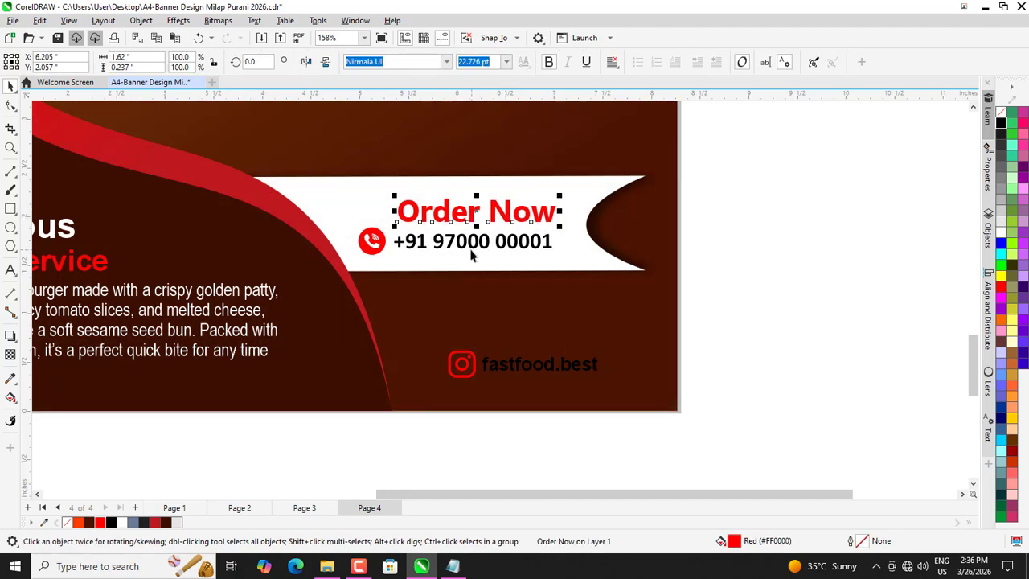
left_click(463, 251, "shift")
key("l")
key("Escape")
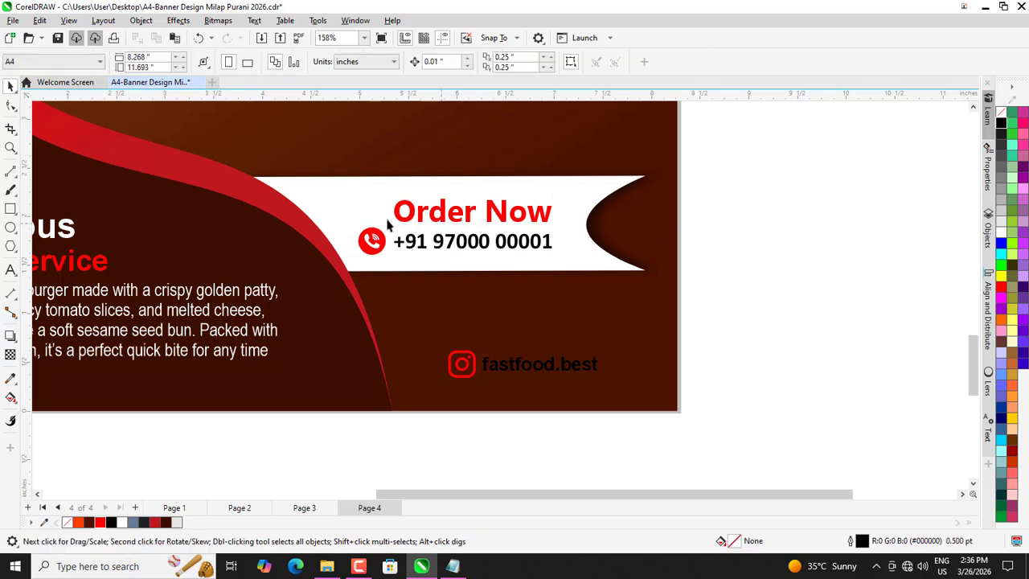
- Shrink "Order Now" from its upper-left corner and nudge it together with the phone line to the ribbon's vertical center
left_click(396, 206)
left_click_drag(389, 195, 421, 200)
scroll(794, 266, "down", 1)
scroll(794, 265, "down", 2)
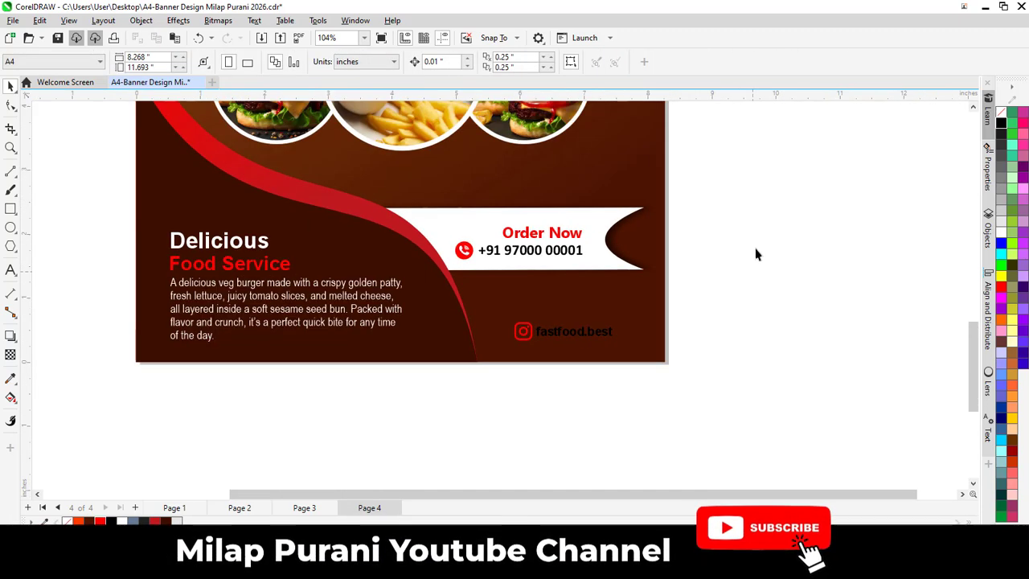
left_click_drag(731, 207, 430, 285)
scroll(550, 256, "up", 2)
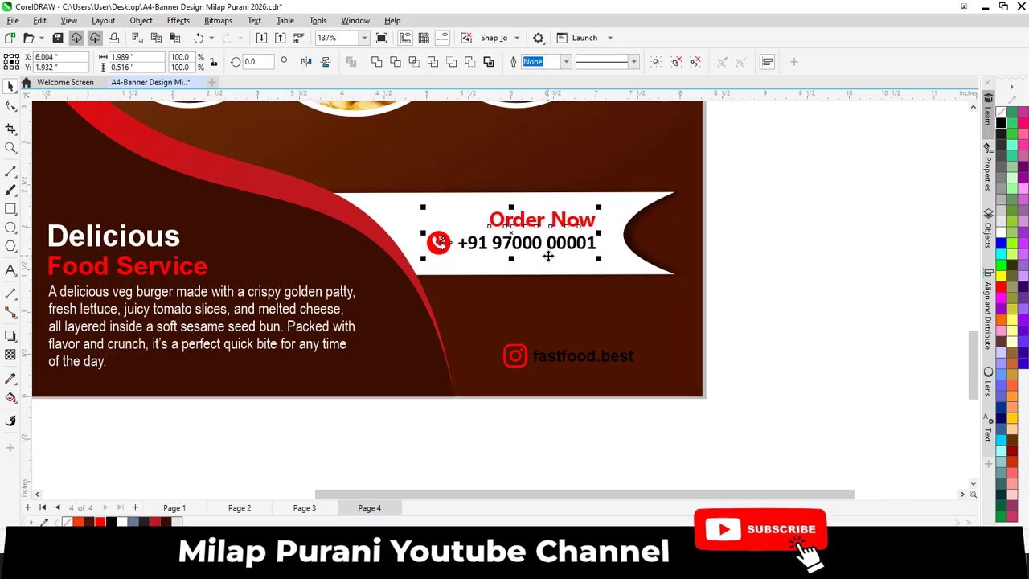
left_click(799, 259)
- Ungroup the Instagram line below the ribbon and color its handle text white
scroll(799, 259, "down", 1)
left_click(602, 354)
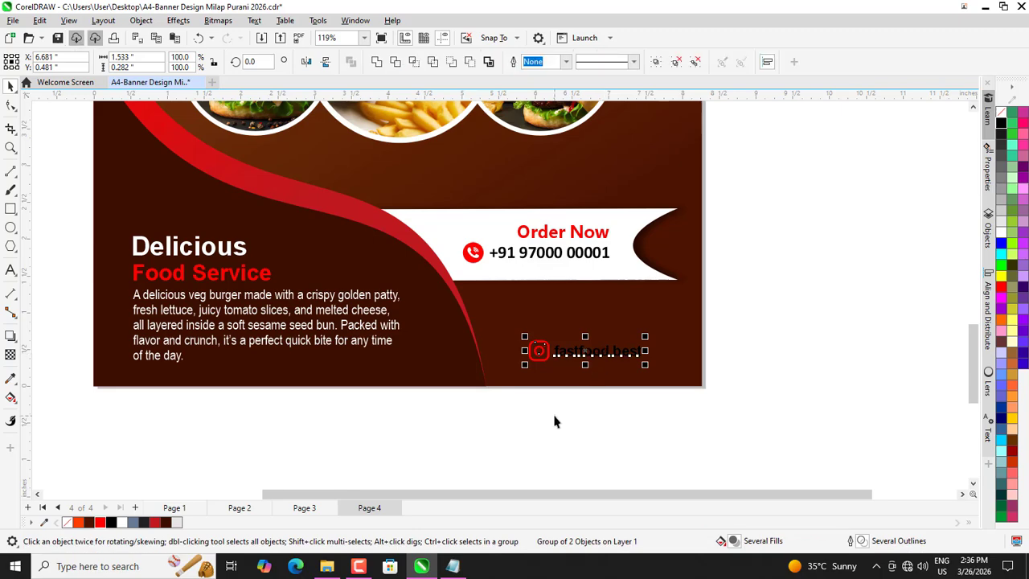
left_click(554, 421)
scroll(568, 354, "up", 4)
left_click(572, 348)
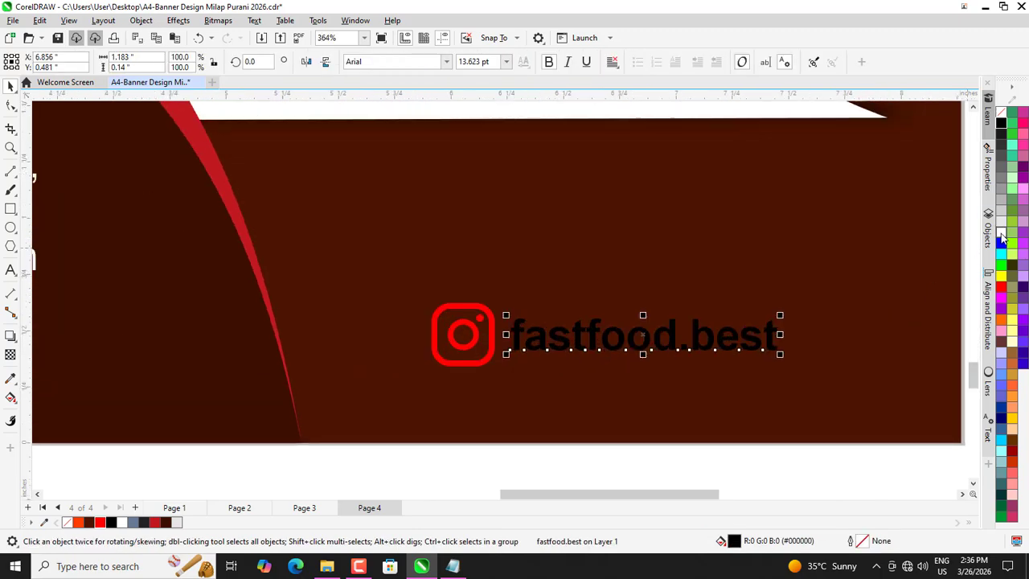
left_click(1001, 237)
- Ungroup the Instagram icon and color its small dot and inner ring white
scroll(473, 386, "down", 3)
left_click(505, 303)
scroll(514, 297, "up", 3)
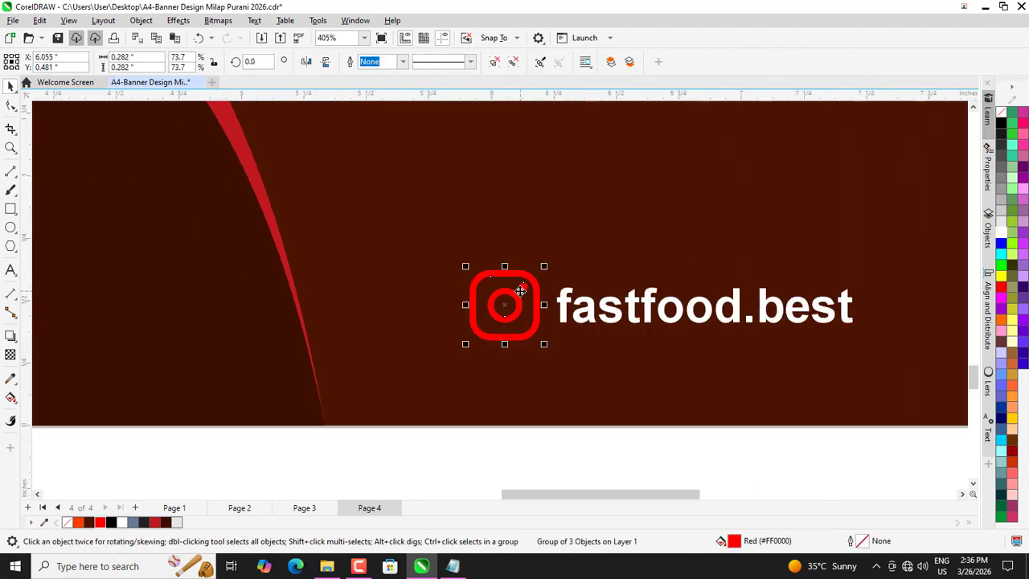
left_click(521, 291, "ctrl")
scroll(521, 291, "up", 3)
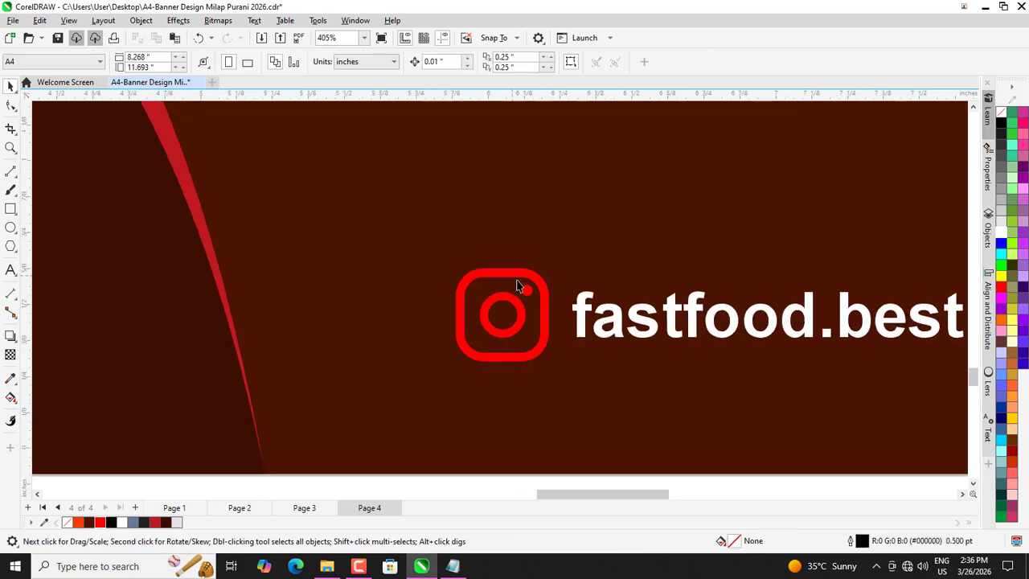
left_click(1000, 234)
scroll(960, 241, "down", 3)
left_click(471, 319, "ctrl")
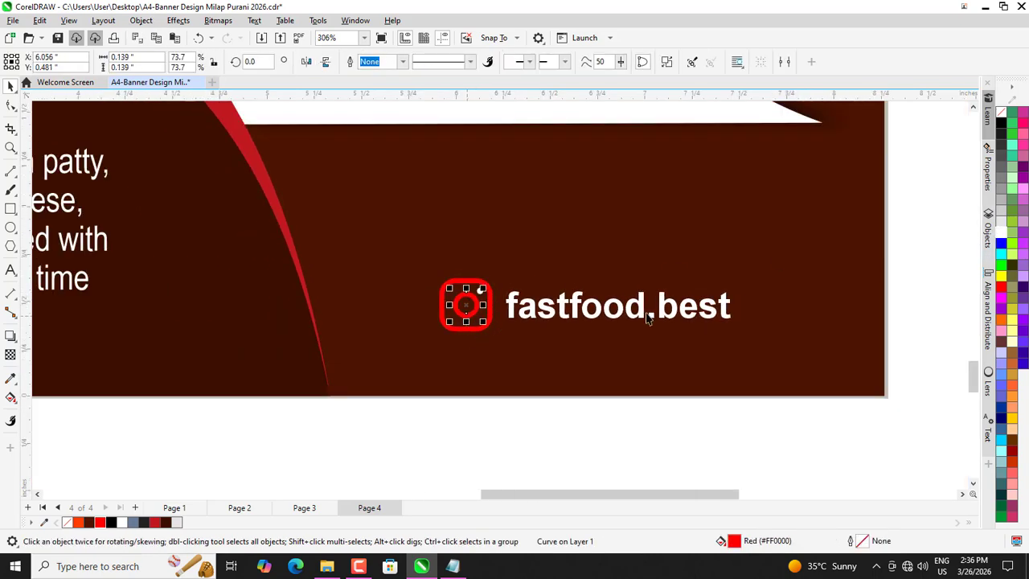
left_click(999, 235)
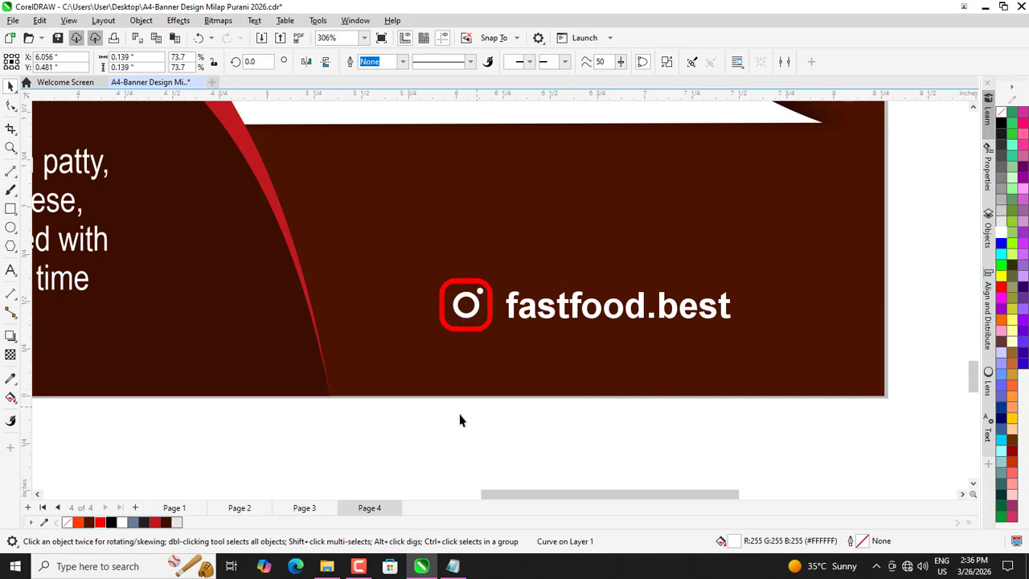
- Group the Instagram icon pieces and the handle text into one object
scroll(635, 351, "down", 1)
left_click(633, 348)
scroll(587, 366, "down", 2)
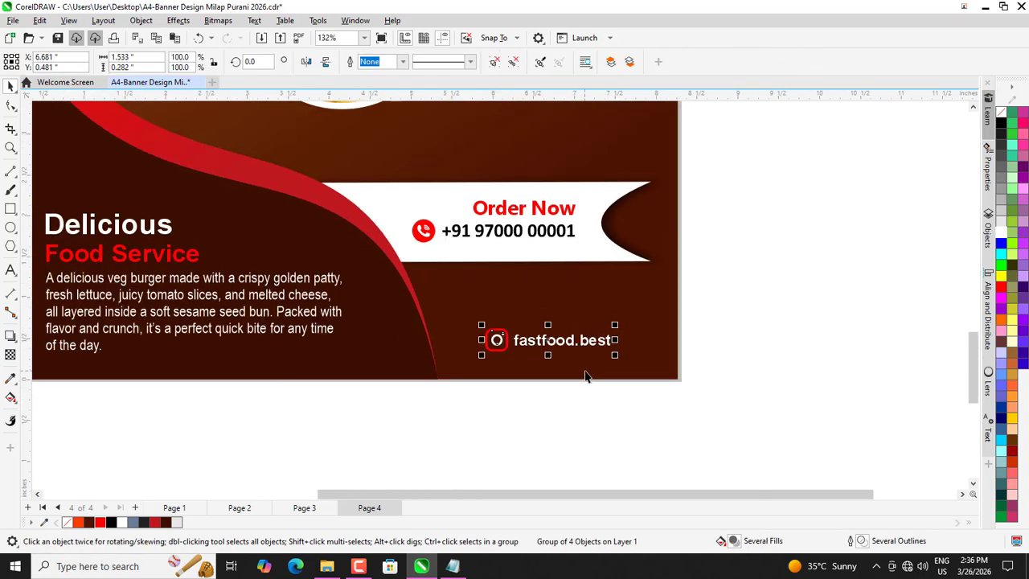
left_click(555, 418)
scroll(588, 400, "down", 1)
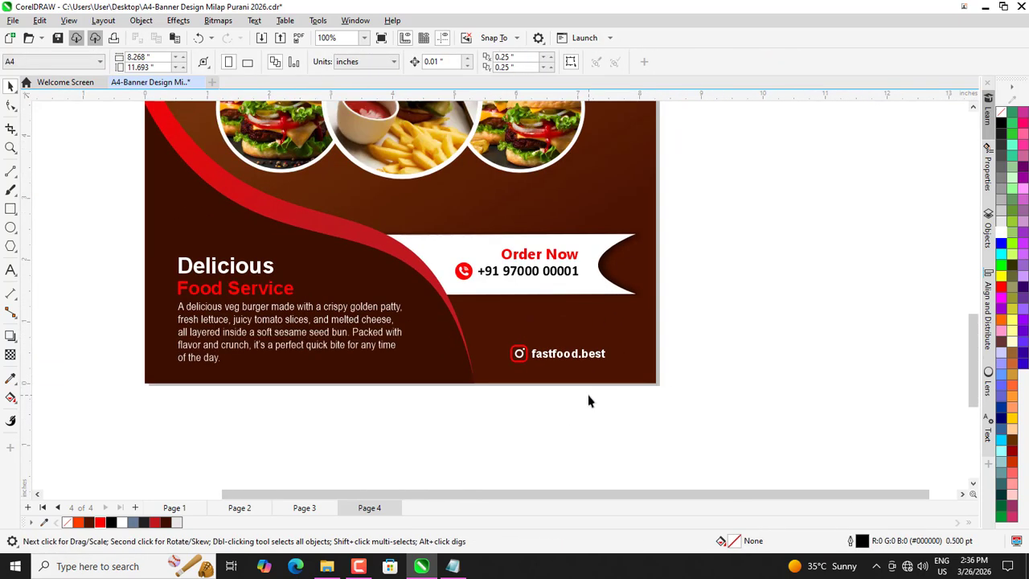
- Nudge the Instagram group slightly right and up, to X about 6.74 and Y about 0.541 inches
scroll(551, 374, "down", 1)
left_click(551, 367)
scroll(553, 363, "up", 1)
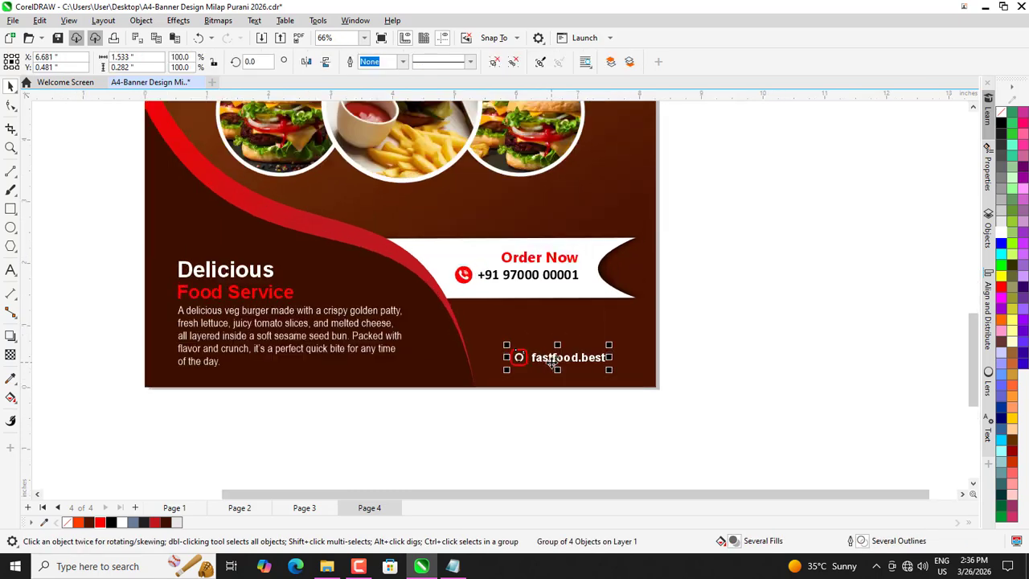
left_click(578, 361)
scroll(551, 359, "up", 2)
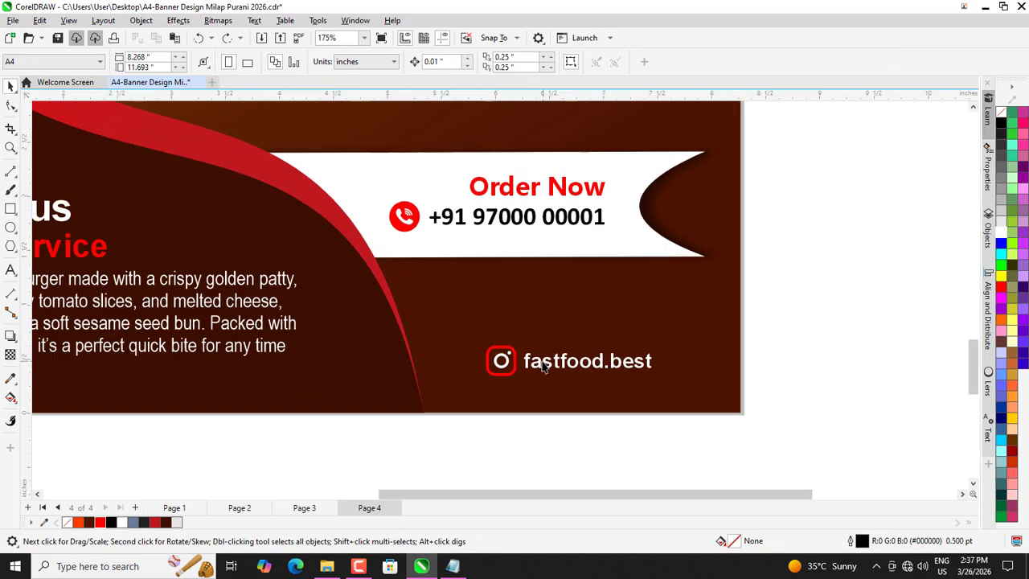
left_click(551, 358)
scroll(519, 434, "down", 2)
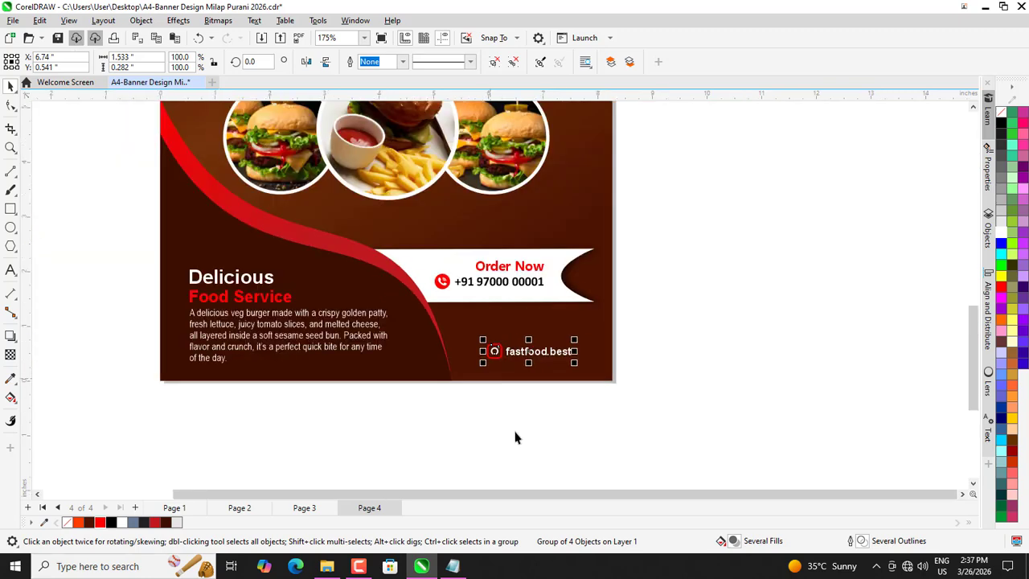
left_click(529, 429)
scroll(518, 422, "up", 1)
scroll(471, 387, "down", 1)
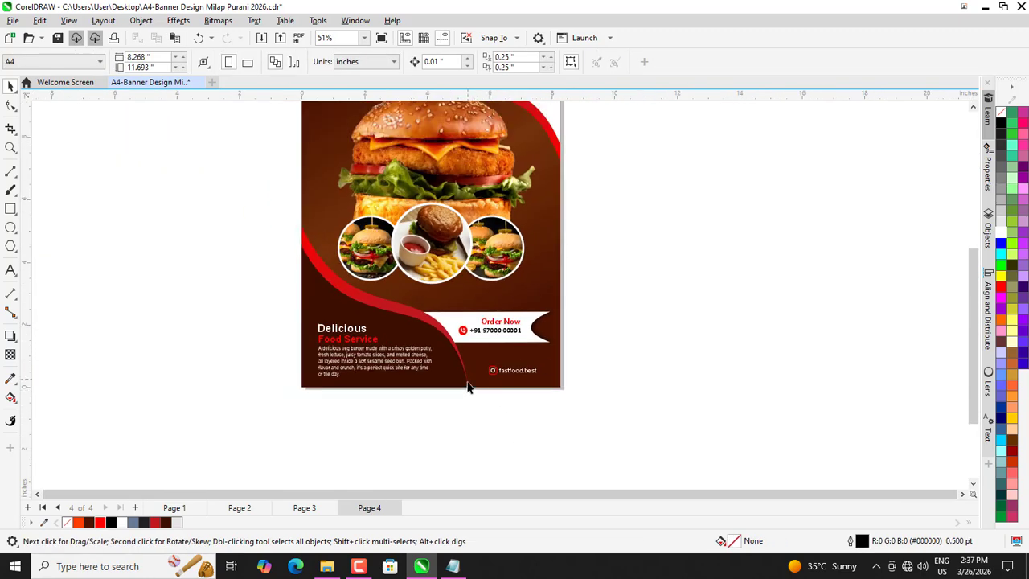
- Align the Instagram group's bottom edge with the bottom of the burger description paragraph
left_click(551, 384)
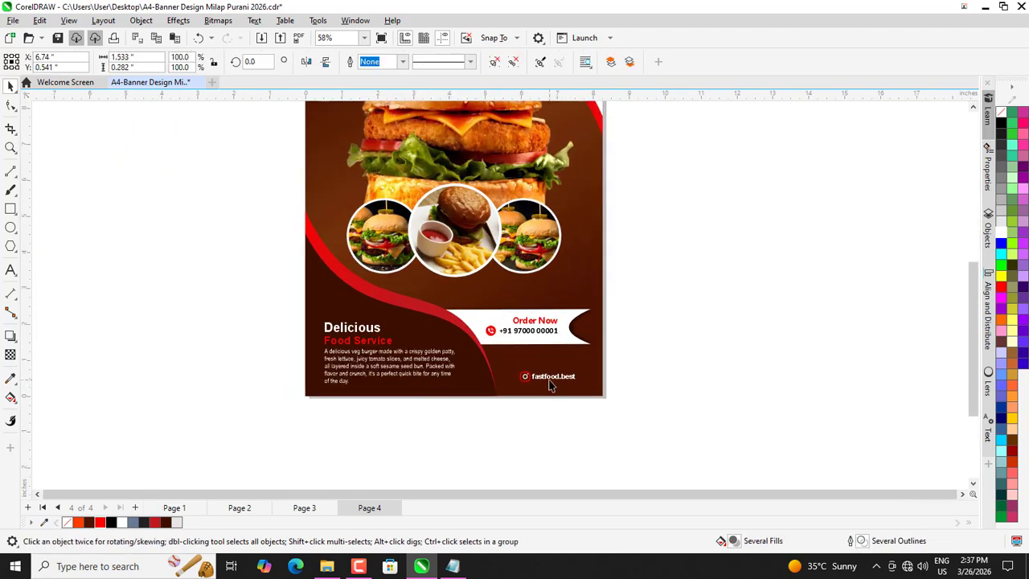
left_click(339, 383, "shift")
left_click(471, 402)
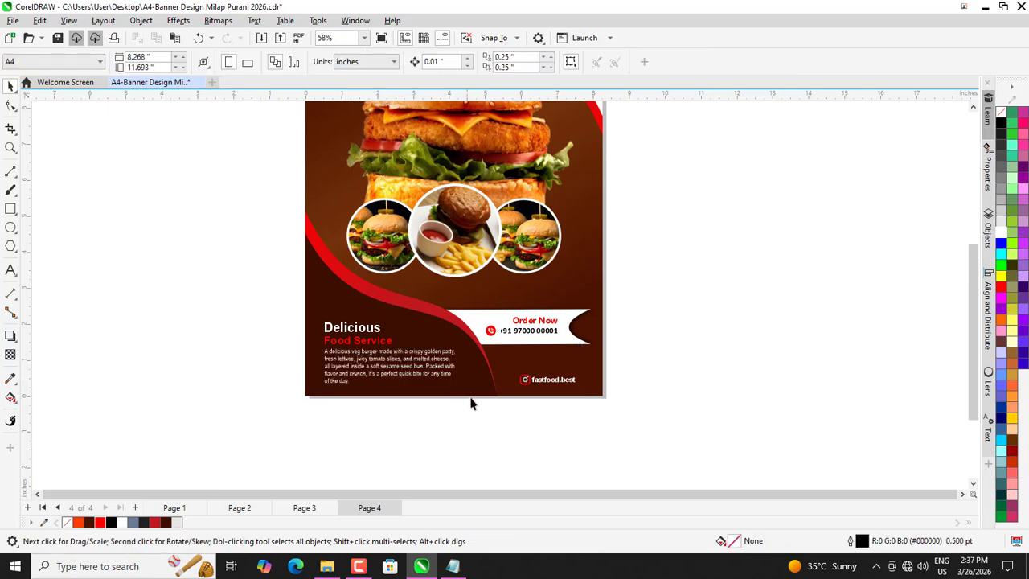
- Select every object of the banner, group them, and show the finished design in full-screen preview
scroll(471, 402, "down", 1)
scroll(554, 432, "down", 1)
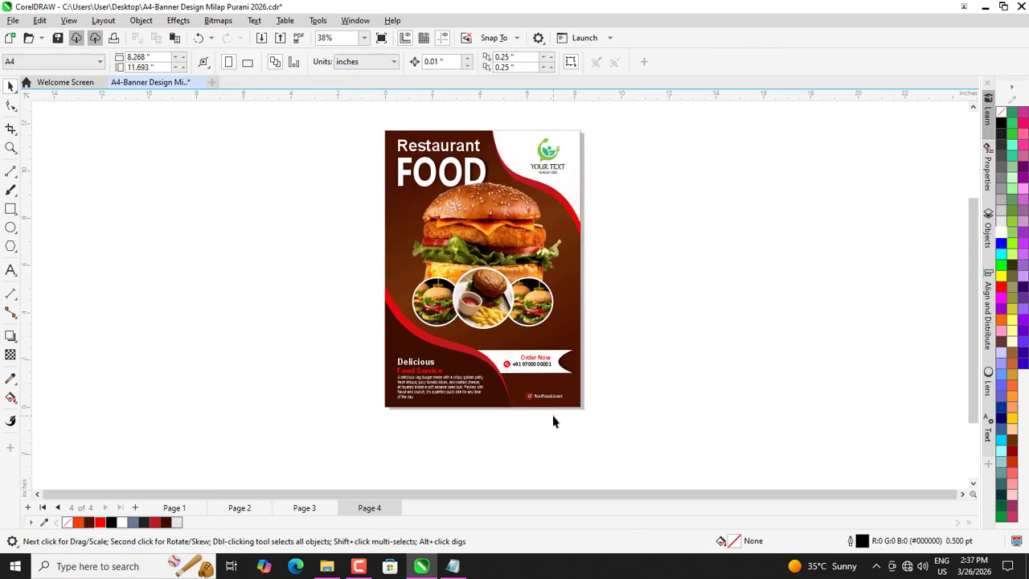
scroll(434, 181, "up", 1)
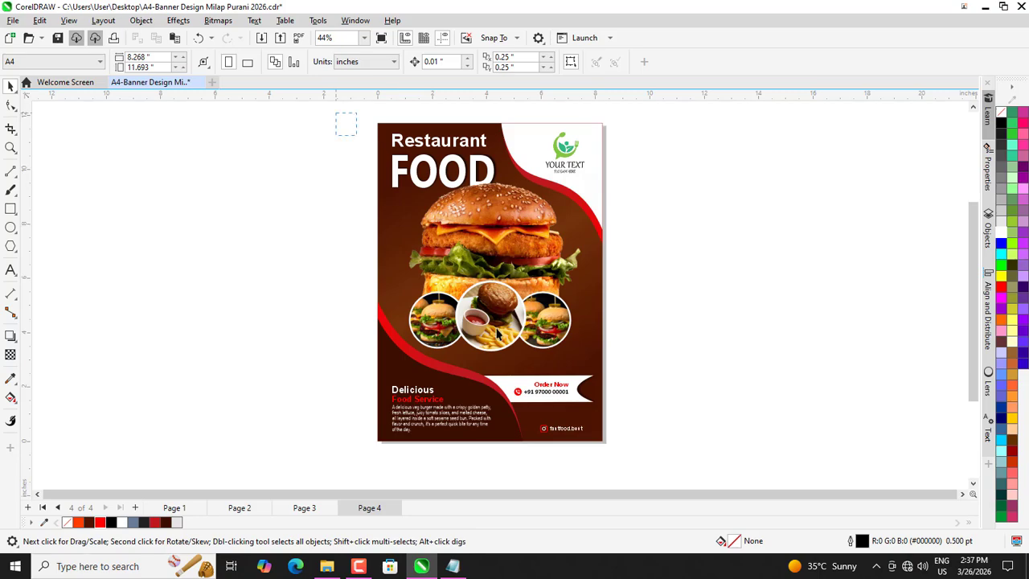
left_click_drag(652, 462, 653, 462)
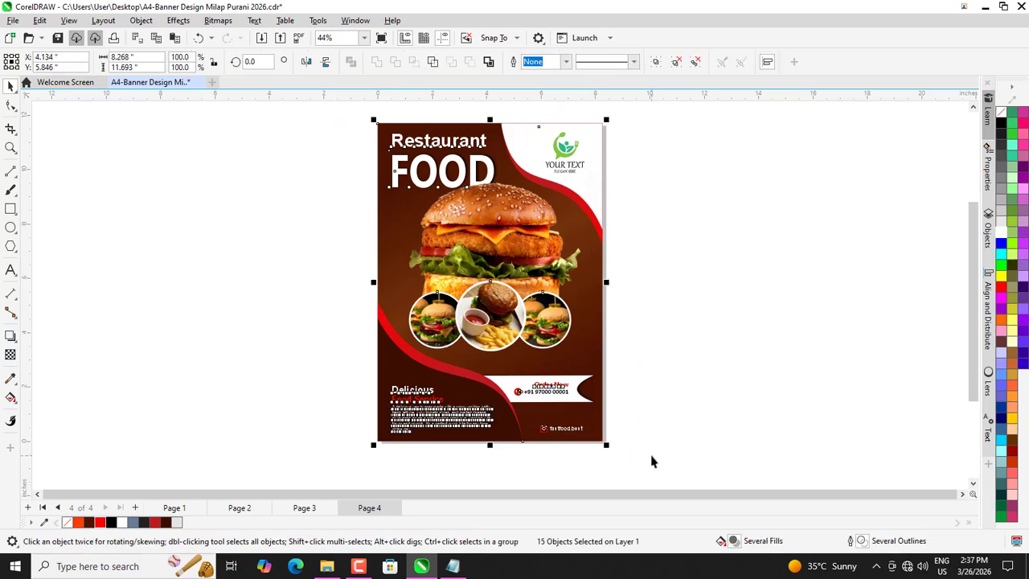
key("ctrl+g")
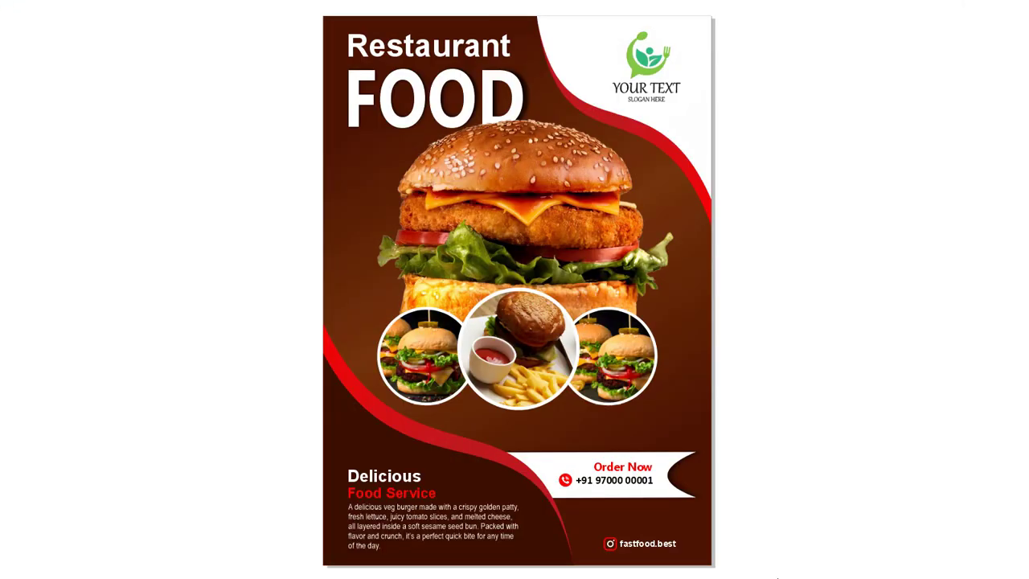